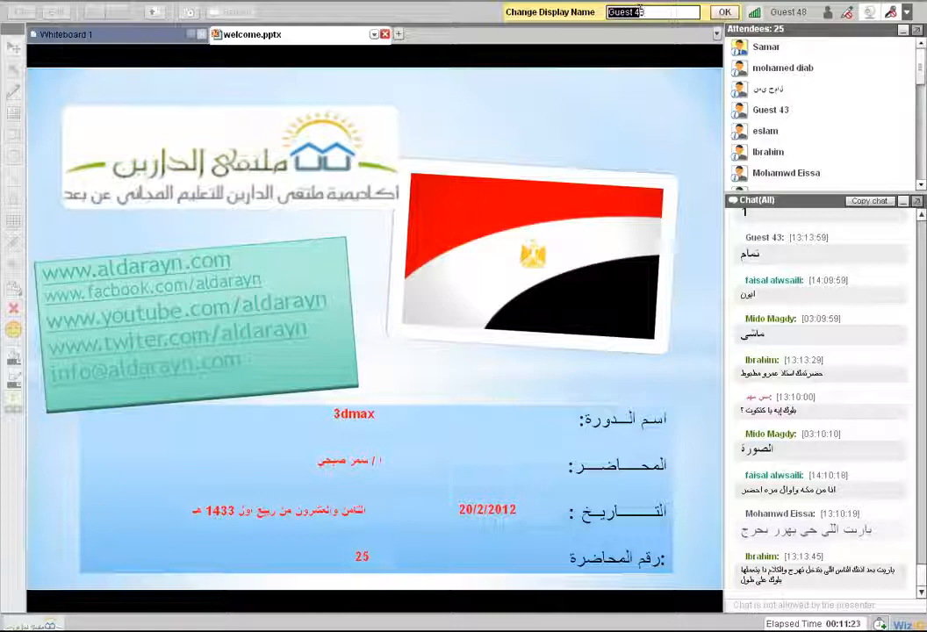
- Replace the guest display name in the virtual classroom with the attendee's own name
{"action": "left_click_drag", "start_coordinate": [627, 11], "coordinate": [645, 11]}
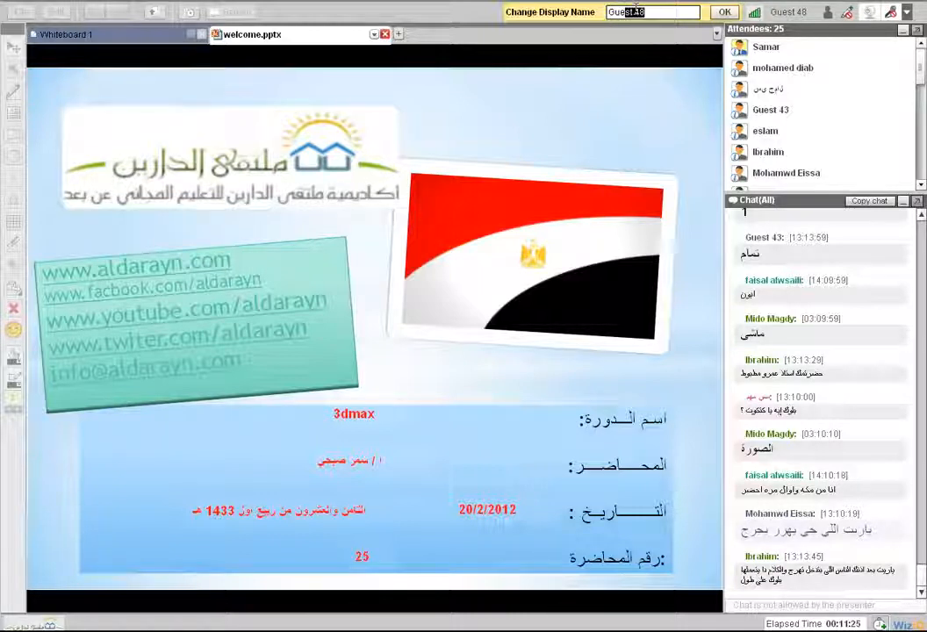
{"action": "key", "text": "BackSpace"}
{"action": "key", "text": "BackSpace"}
{"action": "key", "text": "BackSpace"}
{"action": "key", "text": "BackSpace"}
{"action": "type", "text": "abu"}
{"action": "type", "text": " ba"}
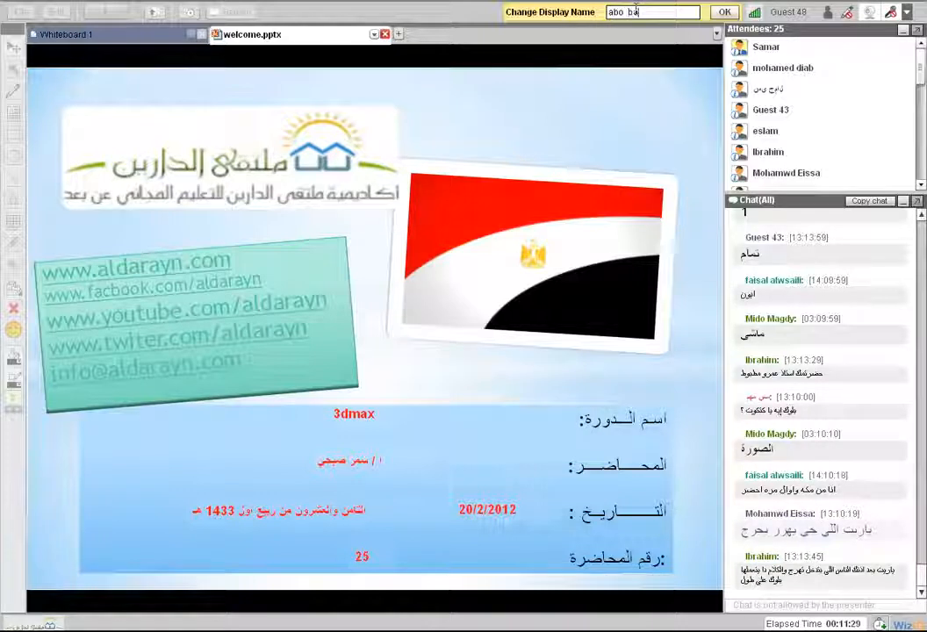
{"action": "type", "text": "kr"}
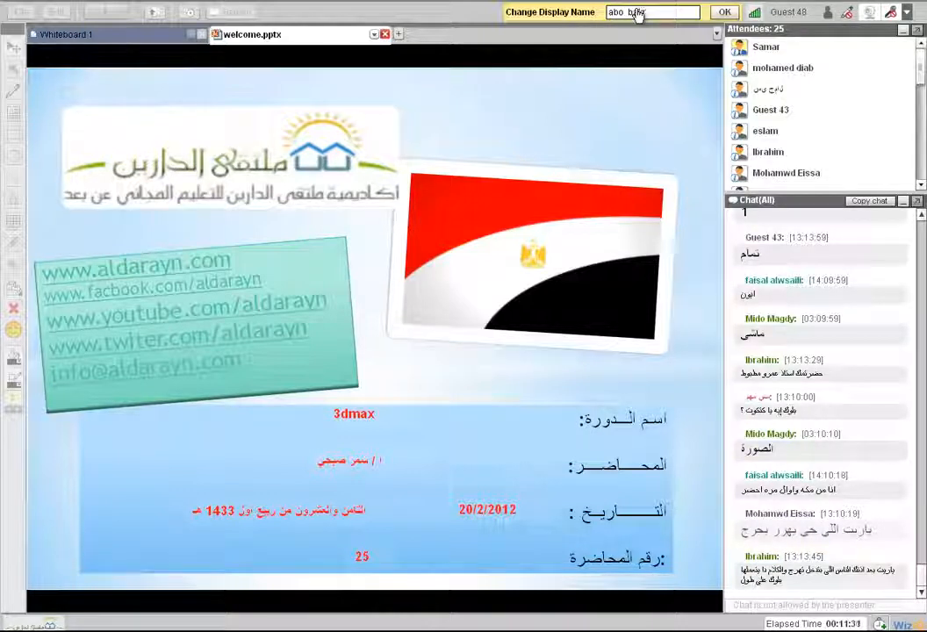
{"action": "left_click", "coordinate": [724, 13]}
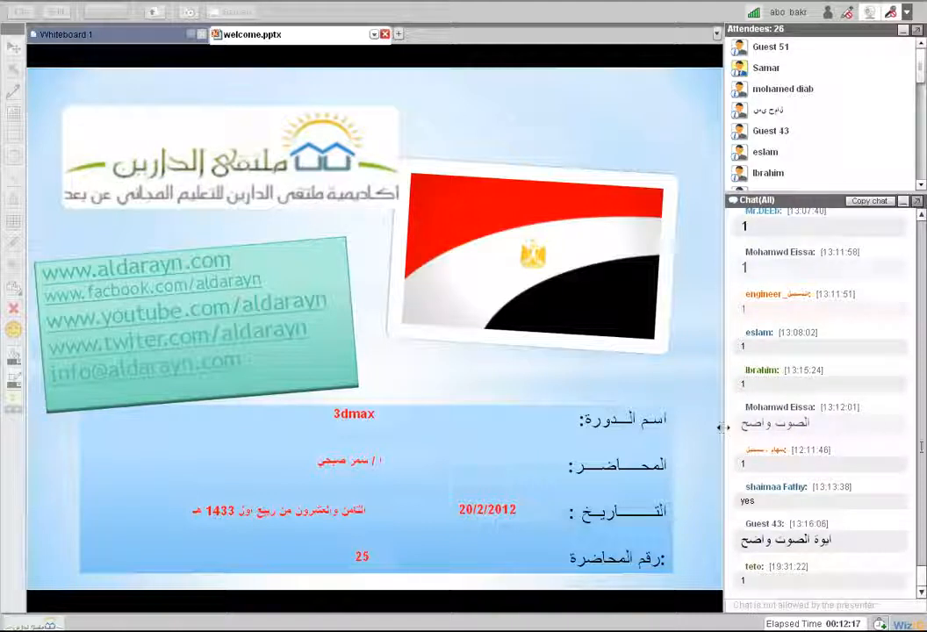
{"action": "right_click", "coordinate": [763, 374]}
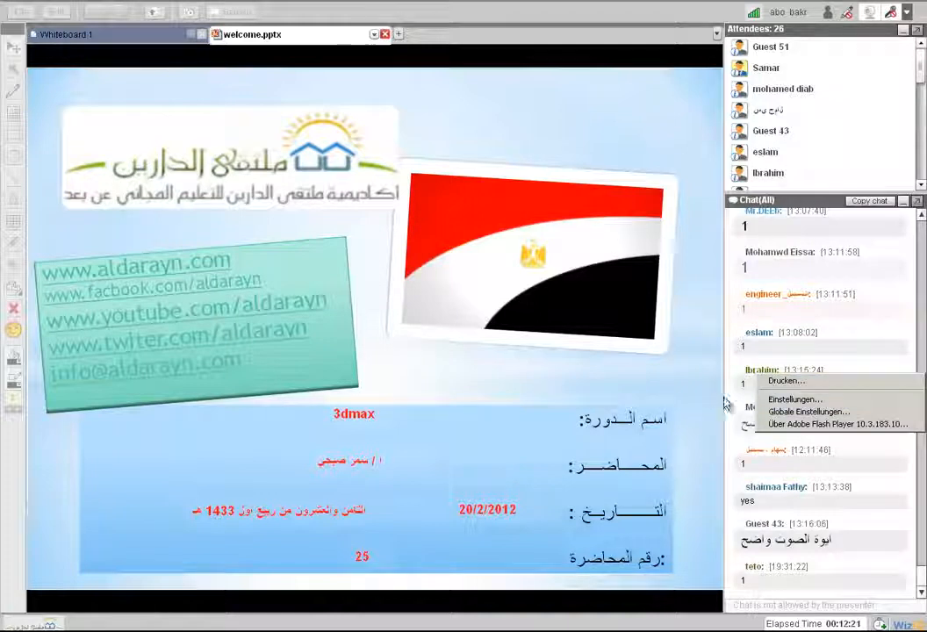
{"action": "left_click", "coordinate": [831, 601]}
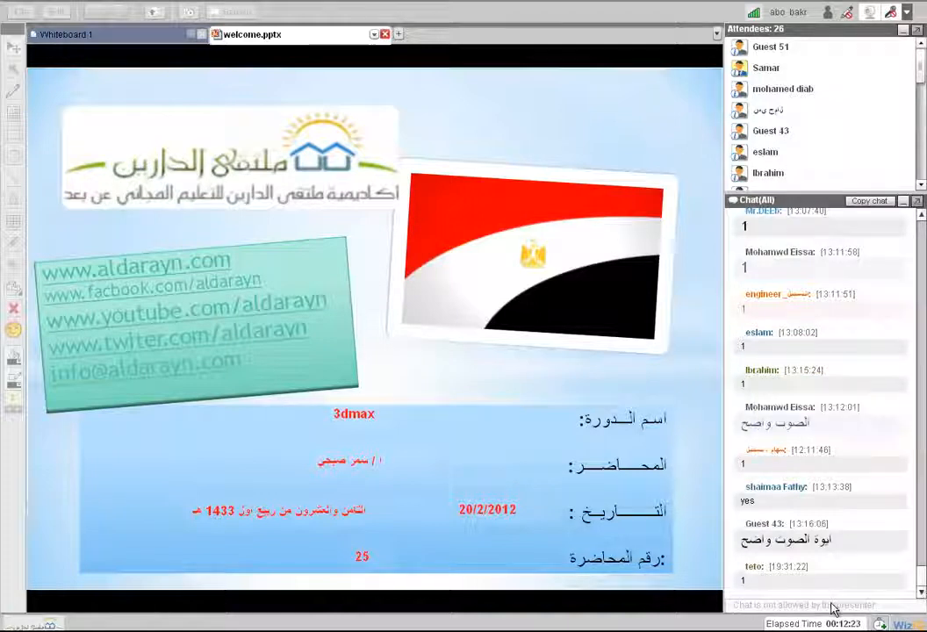
{"action": "left_click", "coordinate": [870, 202]}
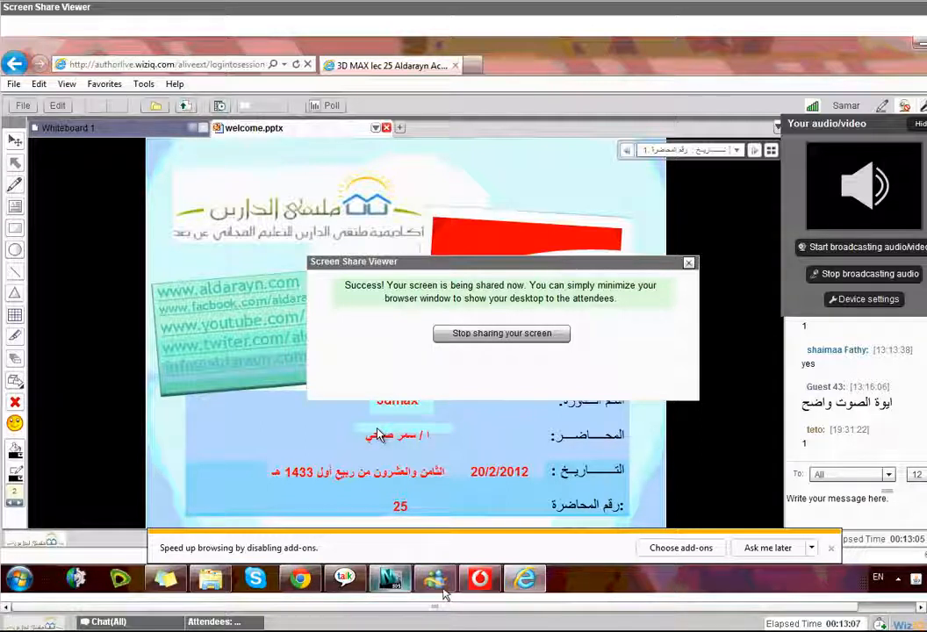
- Switch to 3ds Max and delete the displaced world-map plane, leaving an empty perspective view
{"action": "mouse_move", "coordinate": [397, 590]}
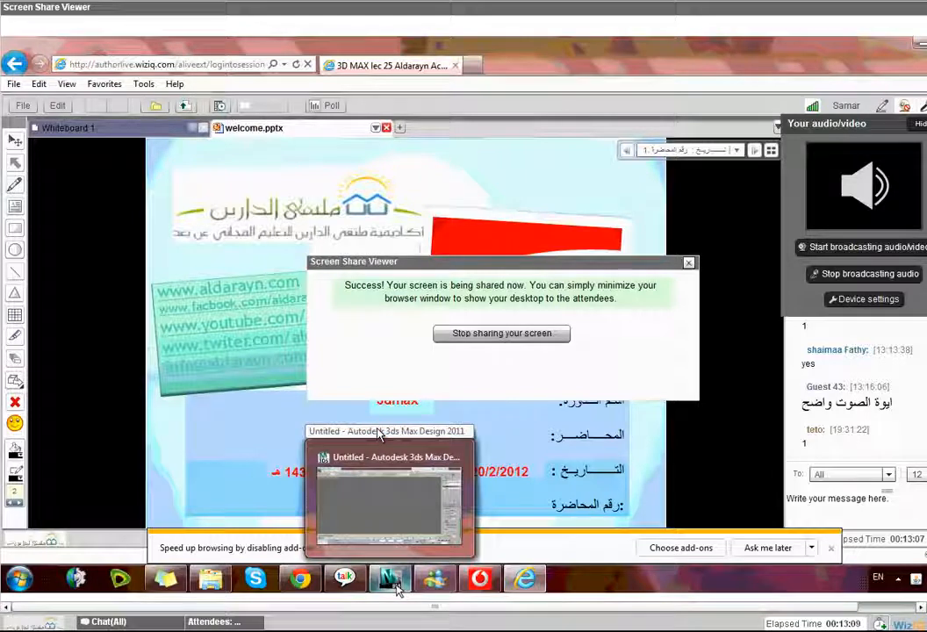
{"action": "left_click", "coordinate": [395, 581]}
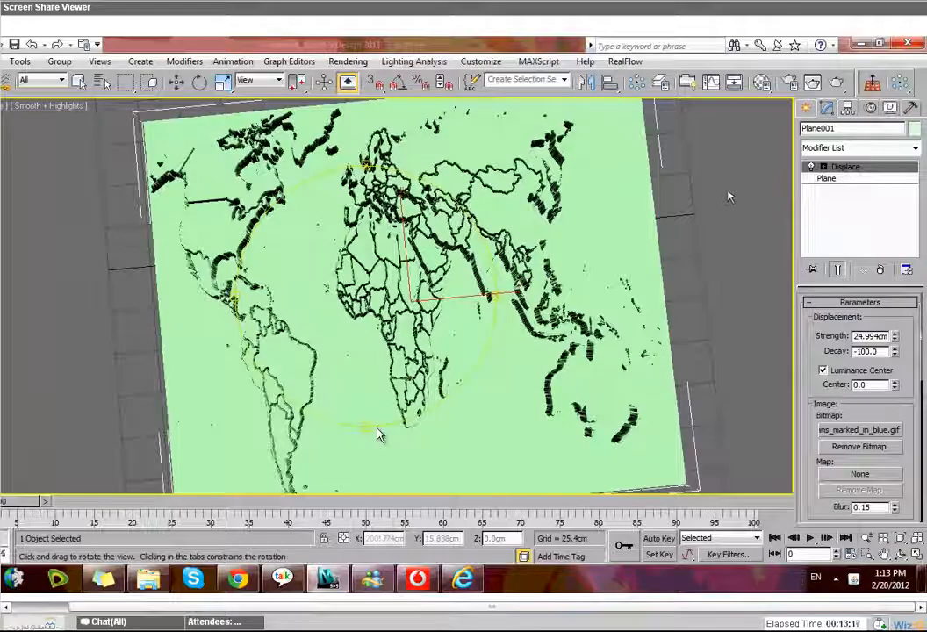
{"action": "key", "text": "Delete"}
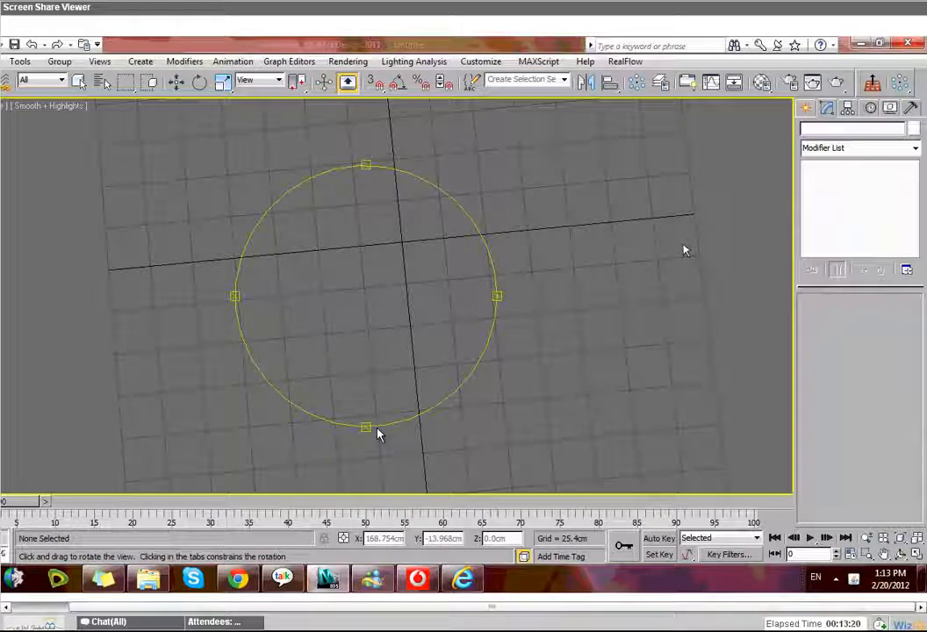
{"action": "key", "text": "z"}
{"action": "right_click", "coordinate": [731, 421]}
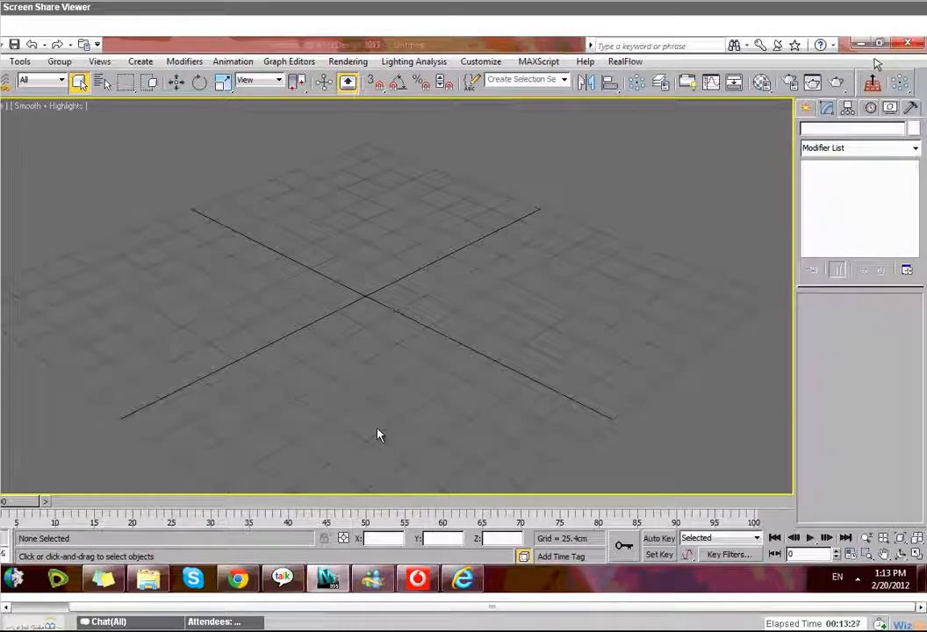
- Reduce the 3ds Max window to uncover the class page, hide its audio/video panel, and return to 3ds Max
{"action": "left_click", "coordinate": [879, 43]}
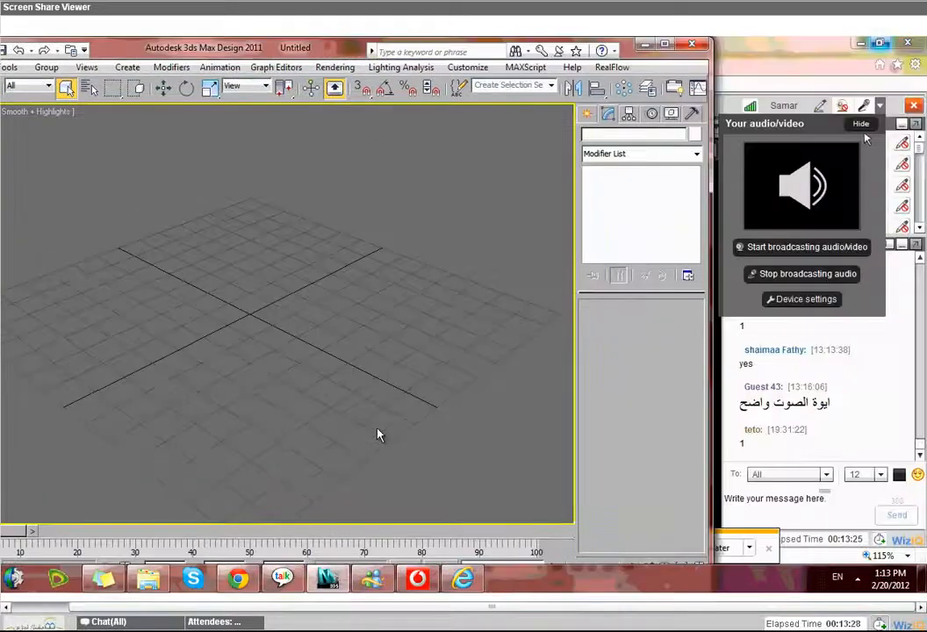
{"action": "left_click", "coordinate": [863, 130]}
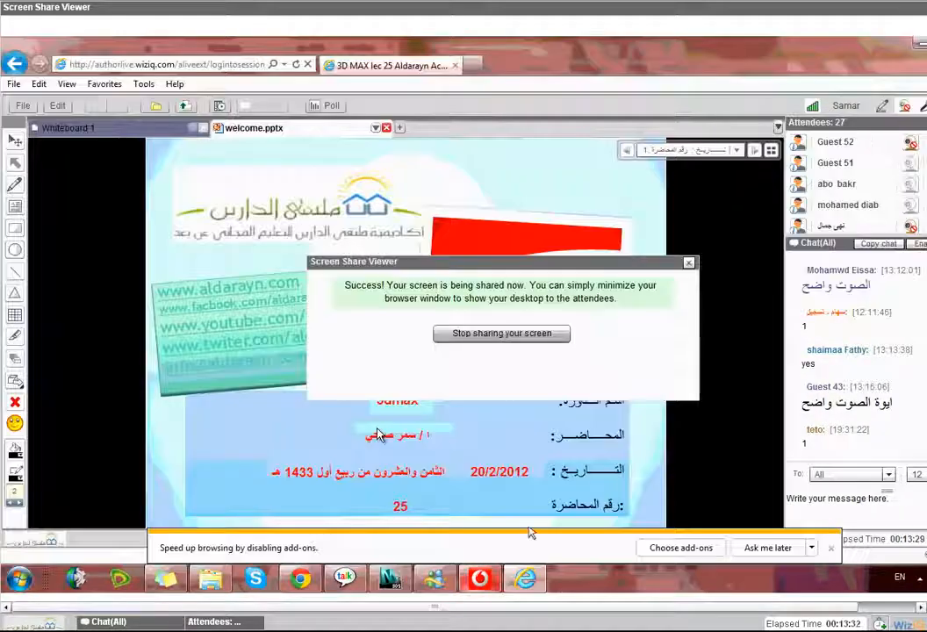
{"action": "mouse_move", "coordinate": [419, 595]}
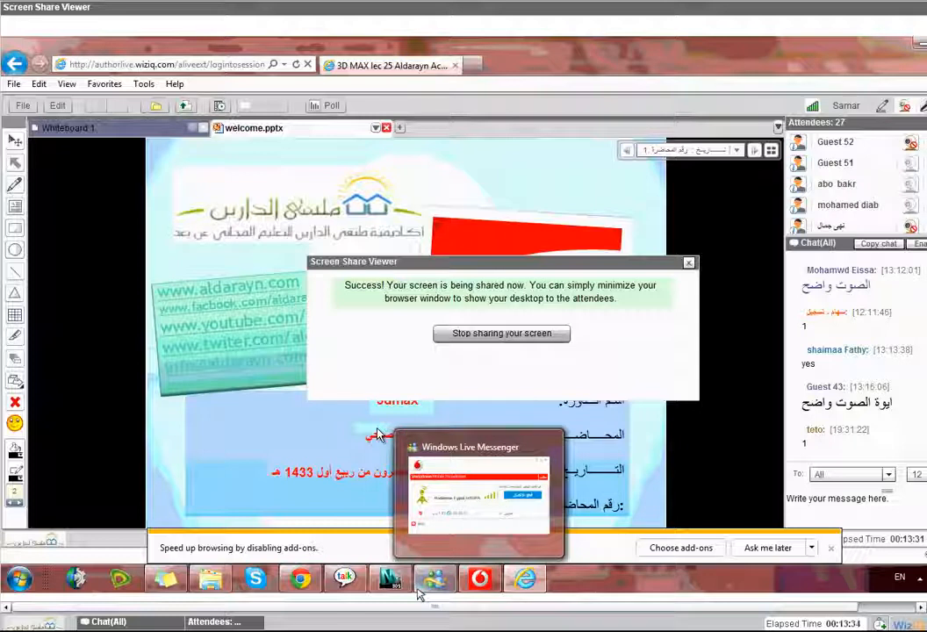
{"action": "left_click", "coordinate": [393, 583]}
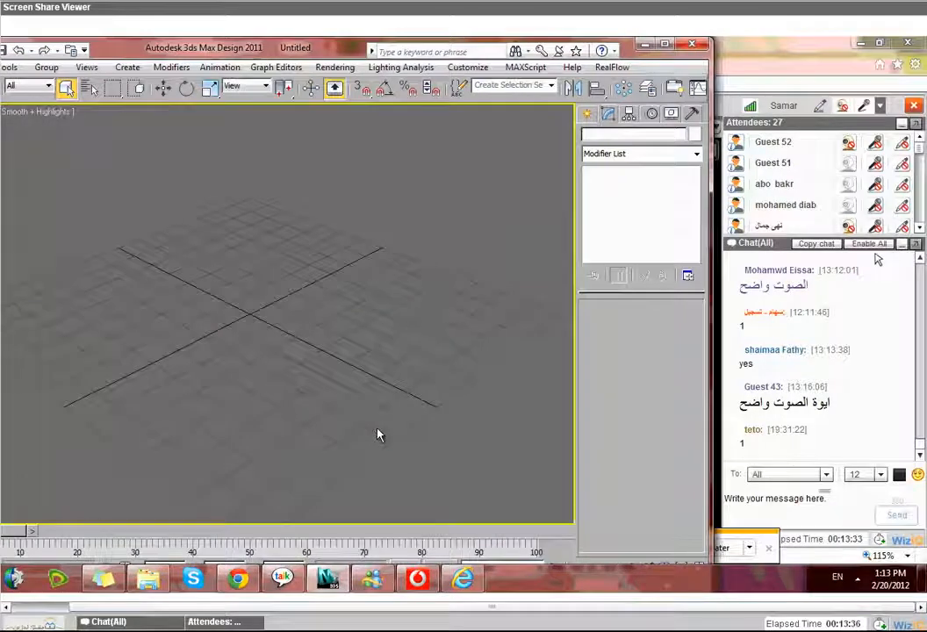
- Enable chat for all attendees in the class page and switch back to 3ds Max
{"action": "key", "text": "alt+Tab"}
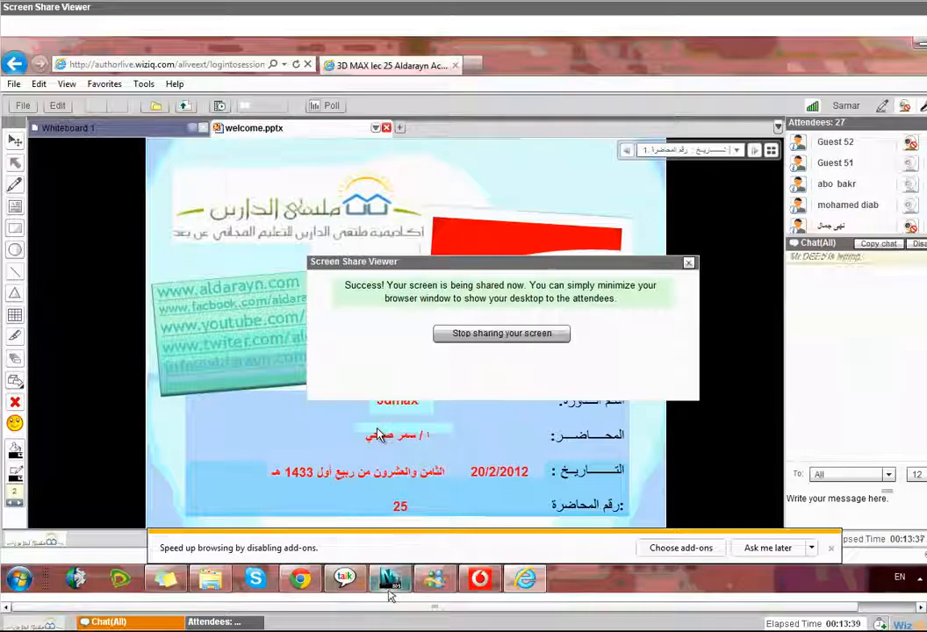
{"action": "mouse_move", "coordinate": [391, 595]}
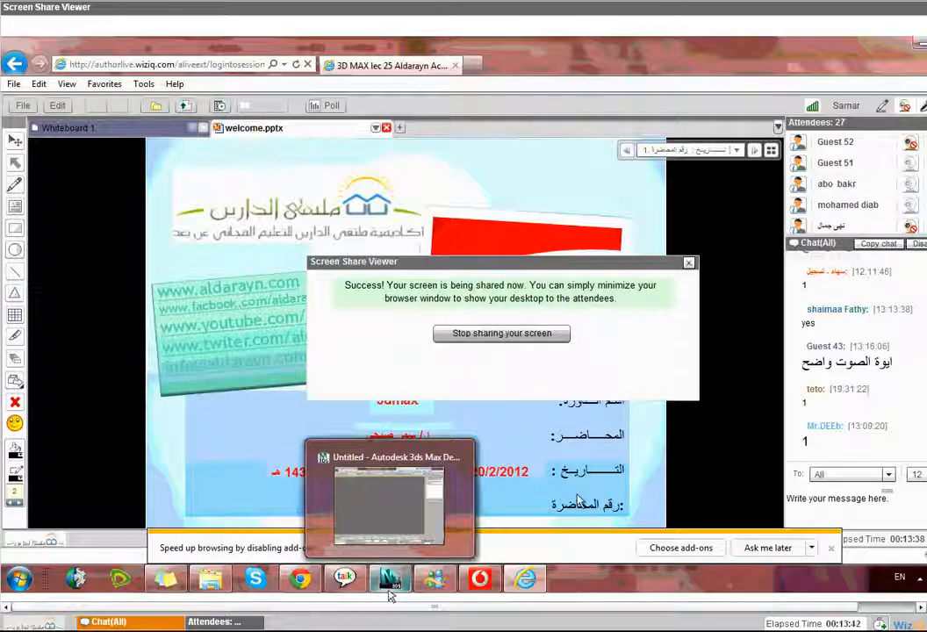
{"action": "left_click", "coordinate": [391, 595]}
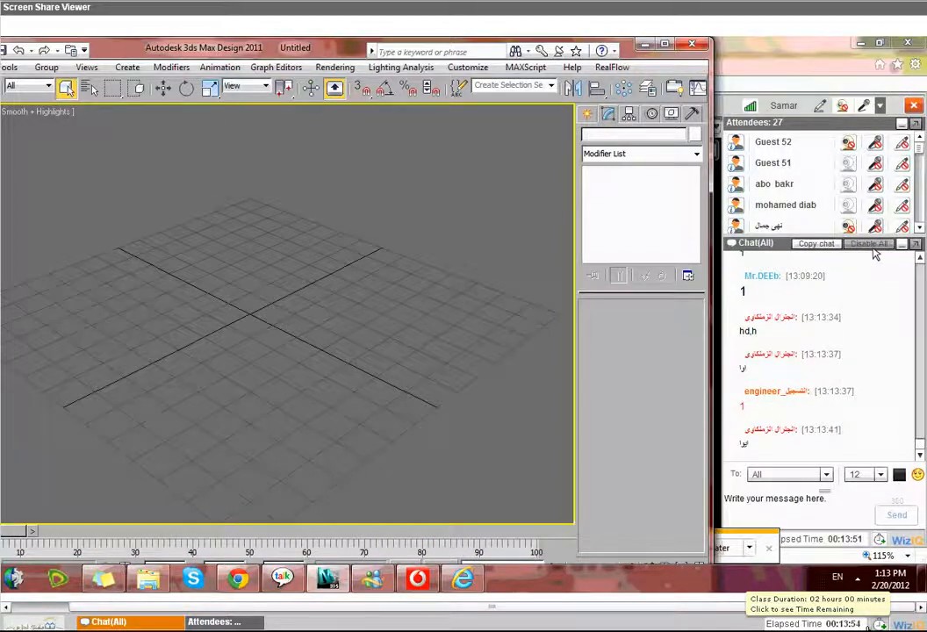
- Disable chat for all attendees, switch back to 3ds Max, and maximize its window
{"action": "left_click", "coordinate": [873, 249]}
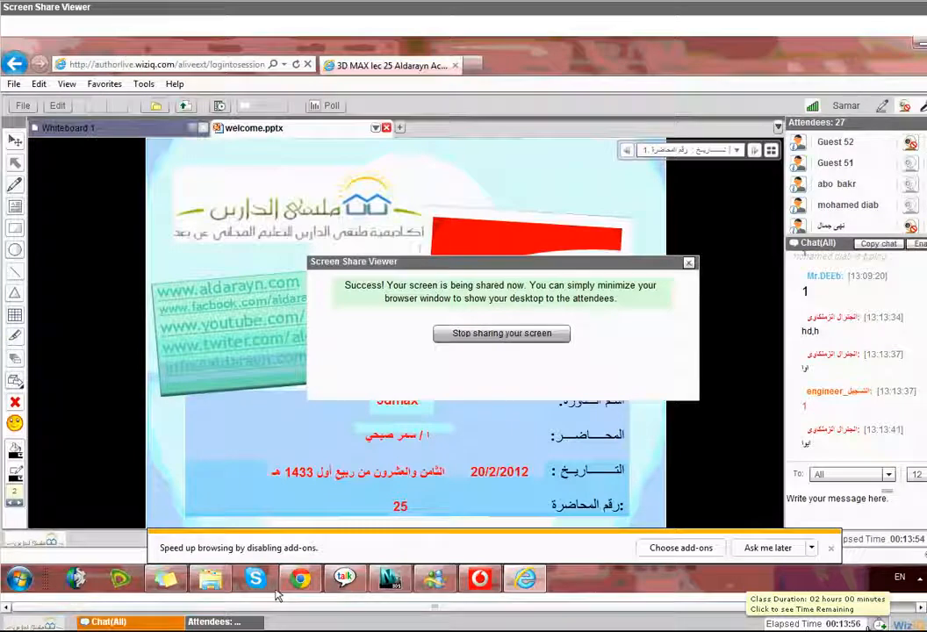
{"action": "left_click", "coordinate": [391, 578]}
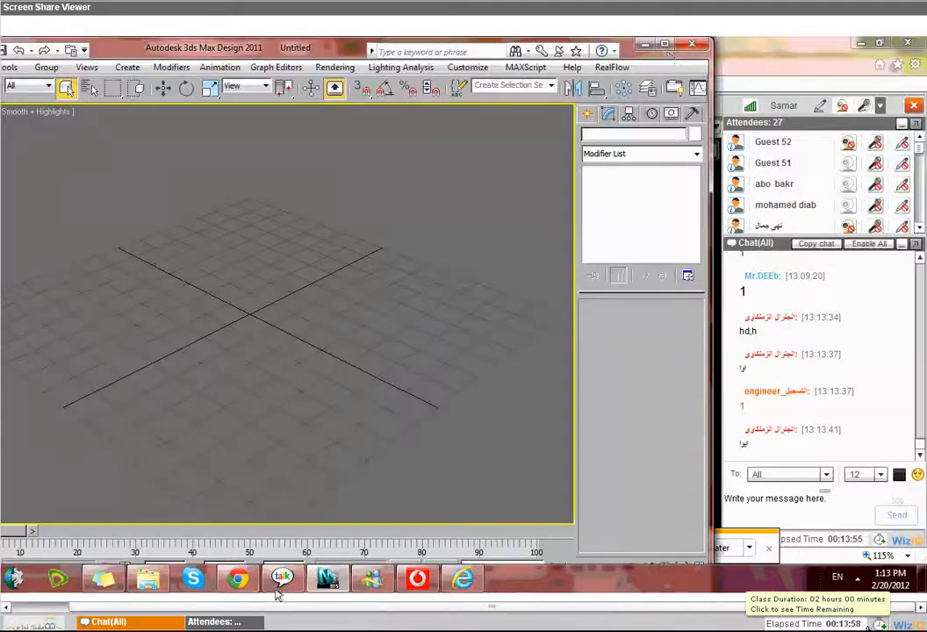
{"action": "left_click", "coordinate": [665, 45]}
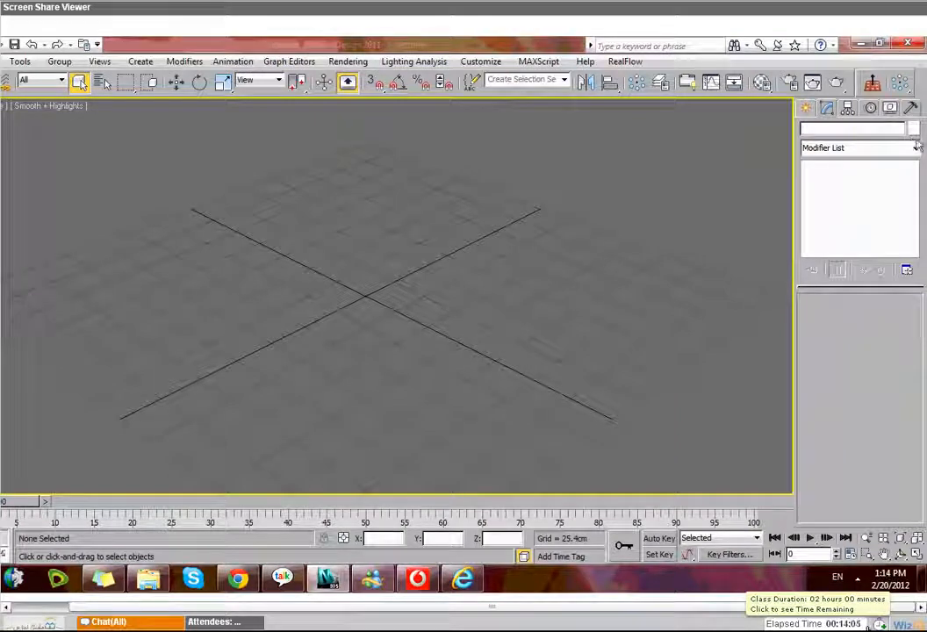
- Create a teapot of about 29.4 cm radius near the grid's centre and set its segments to 24
{"action": "left_click", "coordinate": [807, 109]}
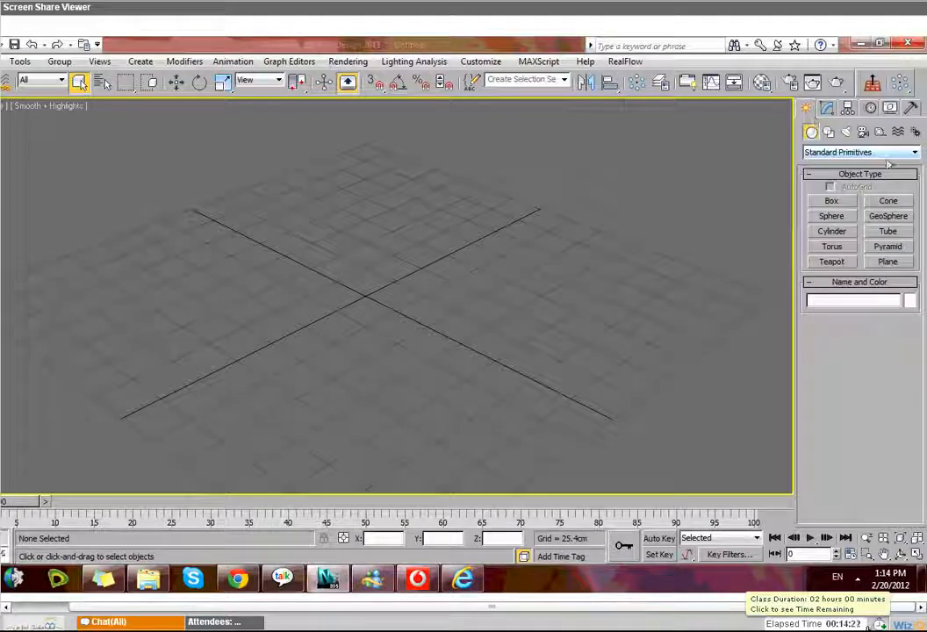
{"action": "left_click", "coordinate": [839, 263]}
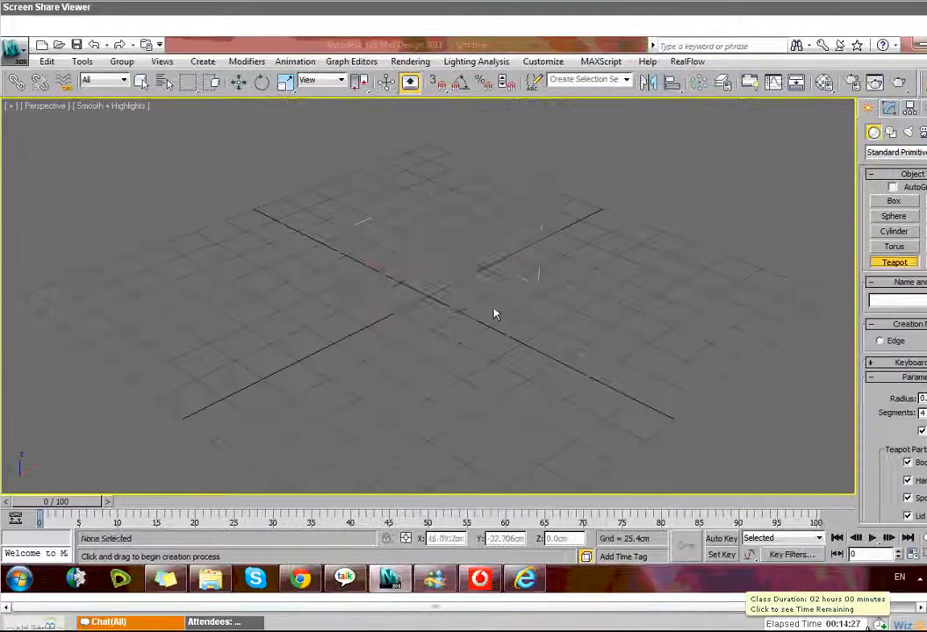
{"action": "left_click_drag", "start_coordinate": [374, 299], "coordinate": [432, 313]}
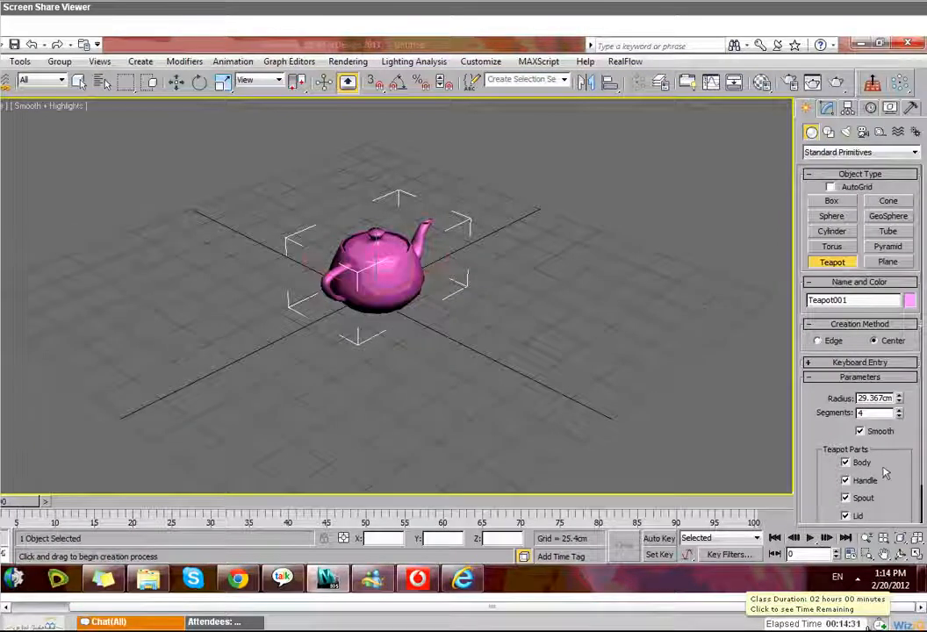
{"action": "double_click", "coordinate": [848, 414]}
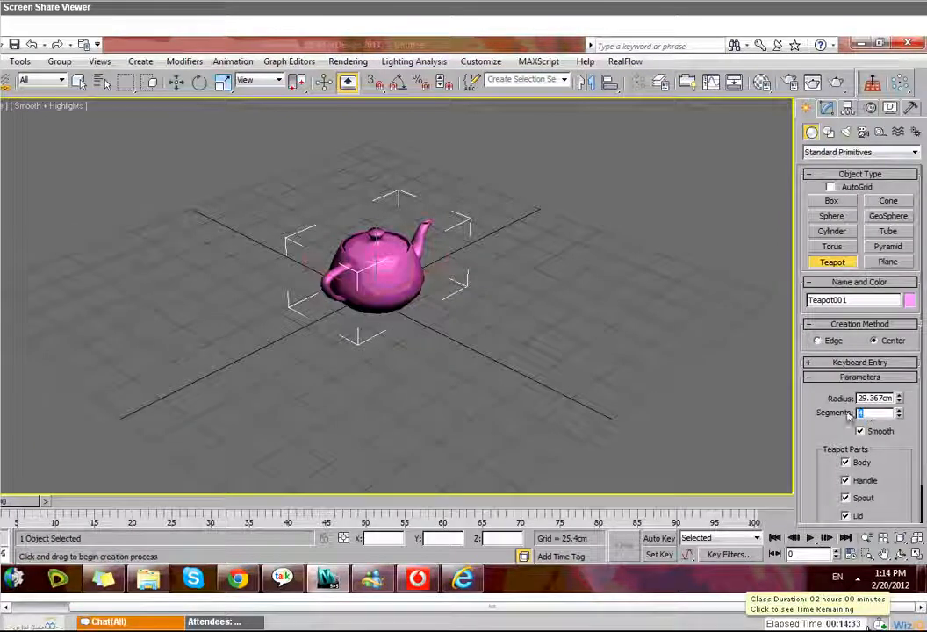
{"action": "type", "text": "2"}
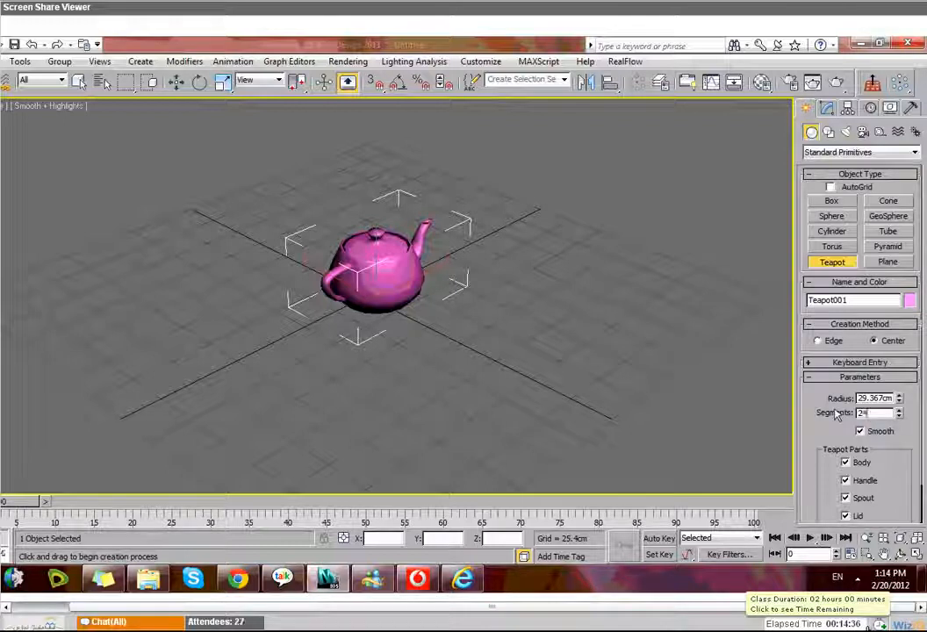
{"action": "key", "text": "Return"}
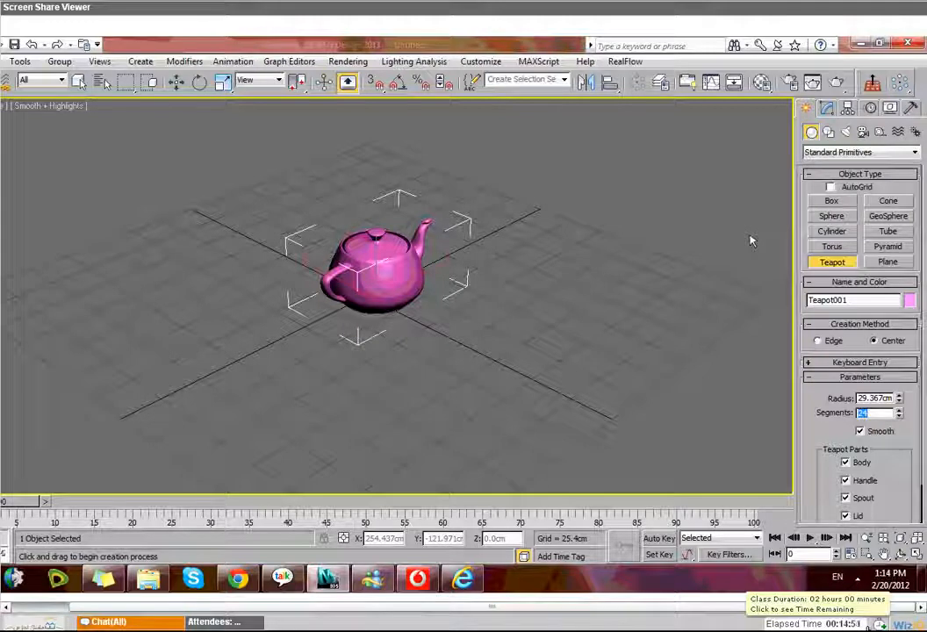
- Add a Stretch modifier to the teapot and set its stretch to 1.5
{"action": "left_click", "coordinate": [826, 107]}
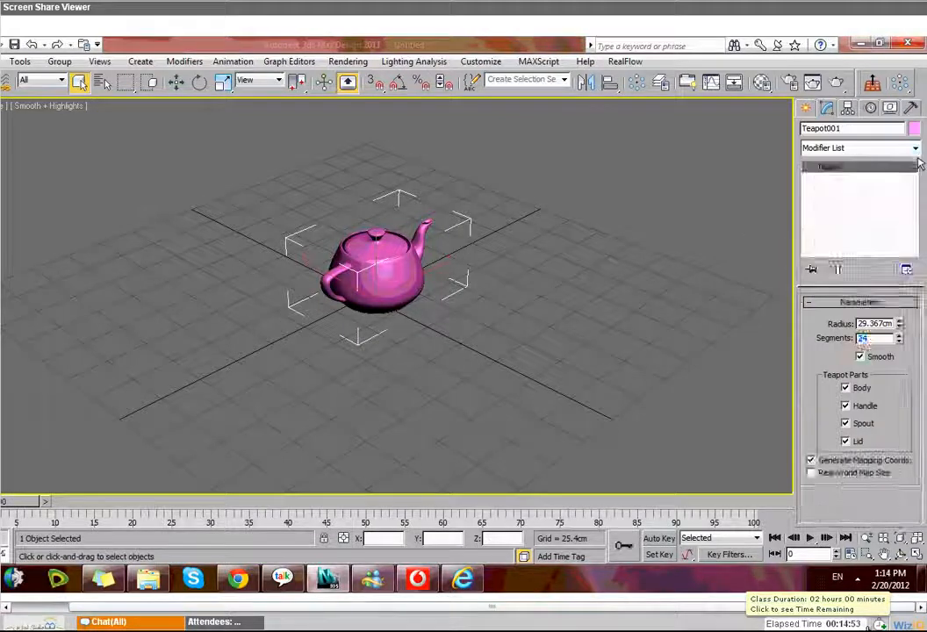
{"action": "left_click", "coordinate": [916, 148]}
{"action": "scroll", "coordinate": [856, 545], "scroll_direction": "down", "scroll_amount": 15}
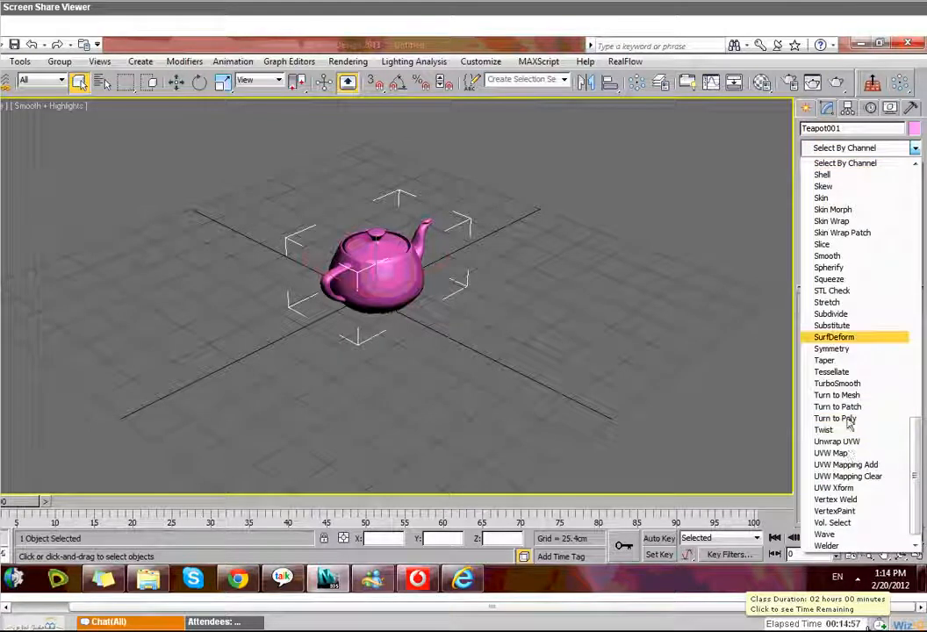
{"action": "left_click", "coordinate": [830, 303]}
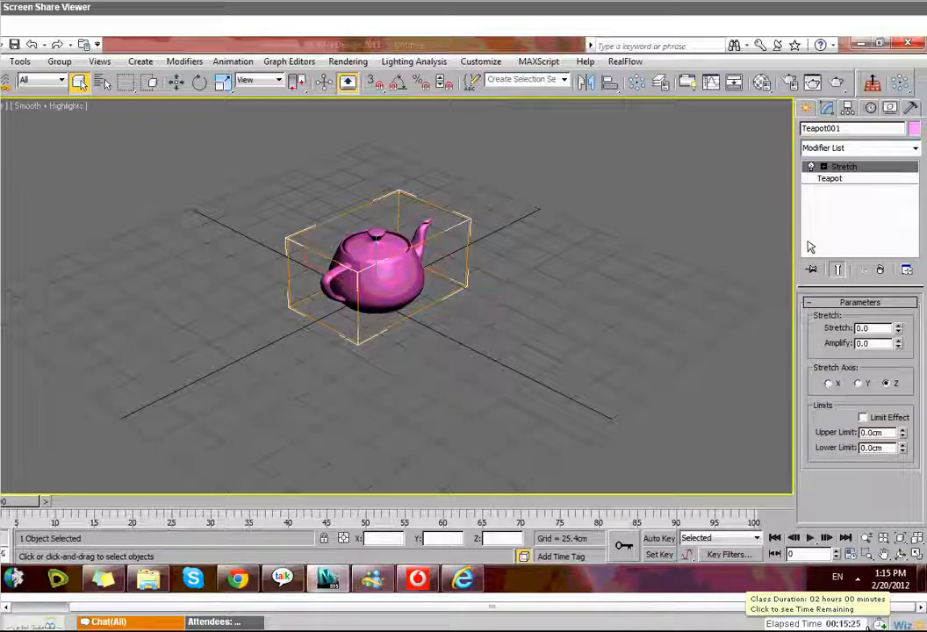
{"action": "mouse_move", "coordinate": [899, 329]}
{"action": "left_mouse_down"}
{"action": "mouse_move", "coordinate": [906, 340]}
{"action": "mouse_move", "coordinate": [902, 328]}
{"action": "left_mouse_up"}
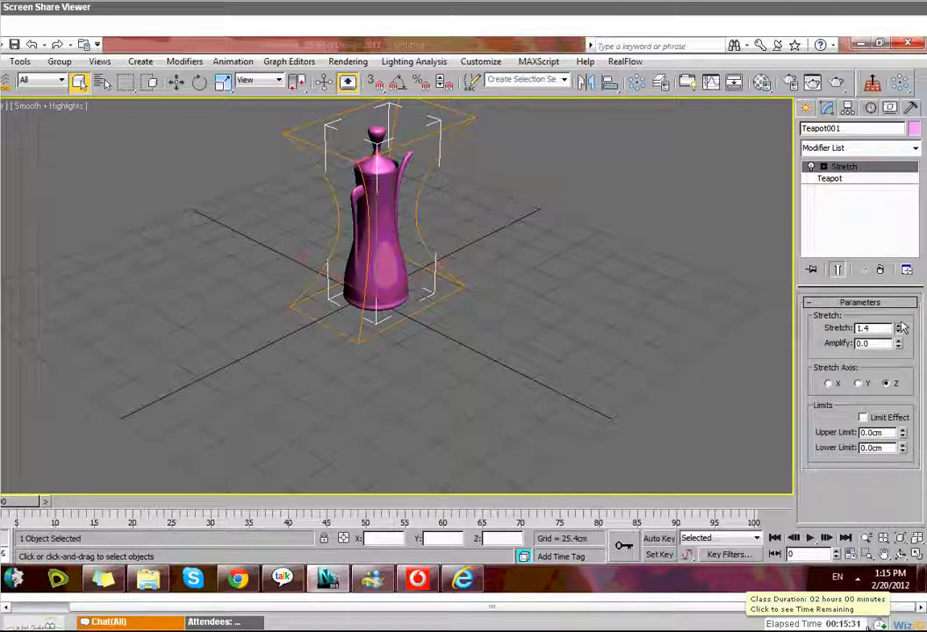
{"action": "left_click_drag", "start_coordinate": [902, 323], "coordinate": [901, 321]}
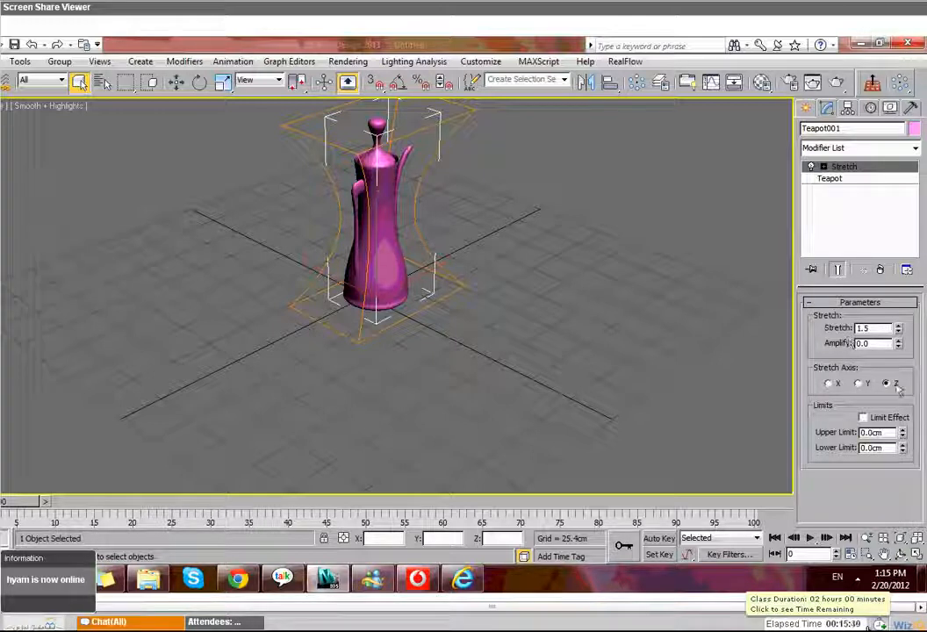
- Try the teapot's stretch along the X and Y axes, and return the stretch axis to Z
{"action": "left_click", "coordinate": [830, 384]}
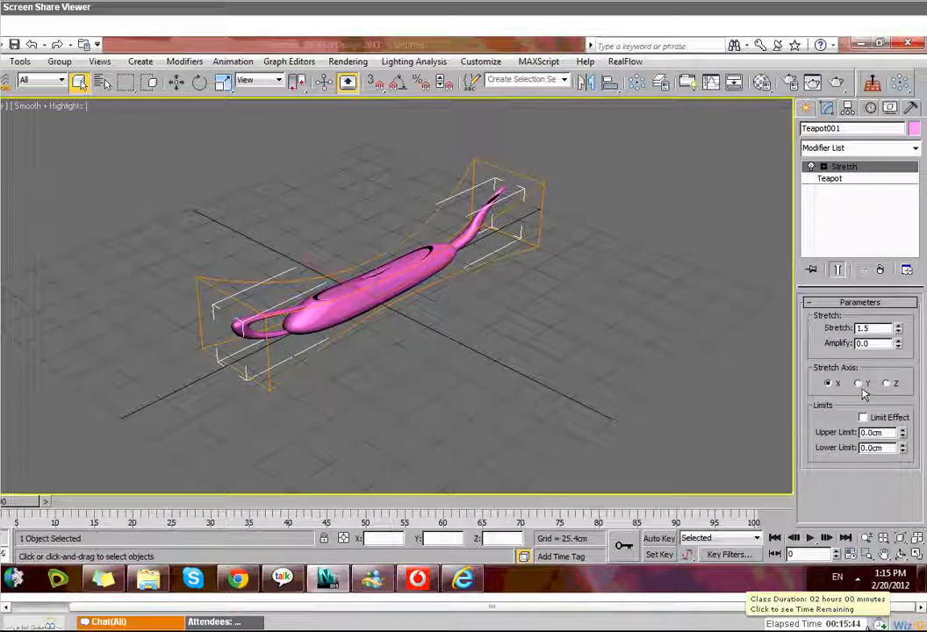
{"action": "left_click", "coordinate": [860, 387]}
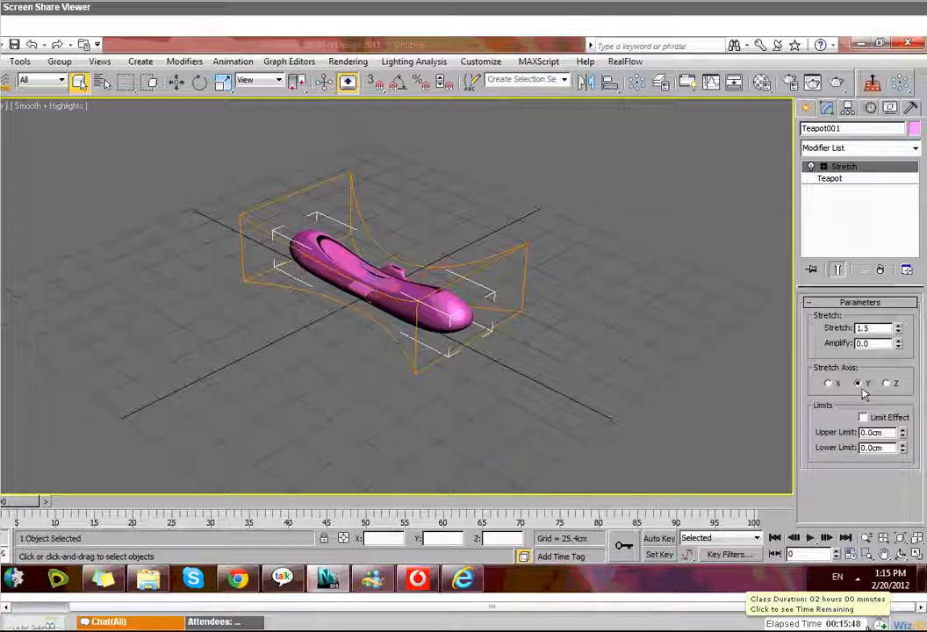
{"action": "left_click", "coordinate": [827, 384]}
{"action": "left_click", "coordinate": [886, 384]}
- Lower the Stretch modifier's Amplify value to about -22.7
{"action": "left_click_drag", "start_coordinate": [898, 341], "coordinate": [918, 387]}
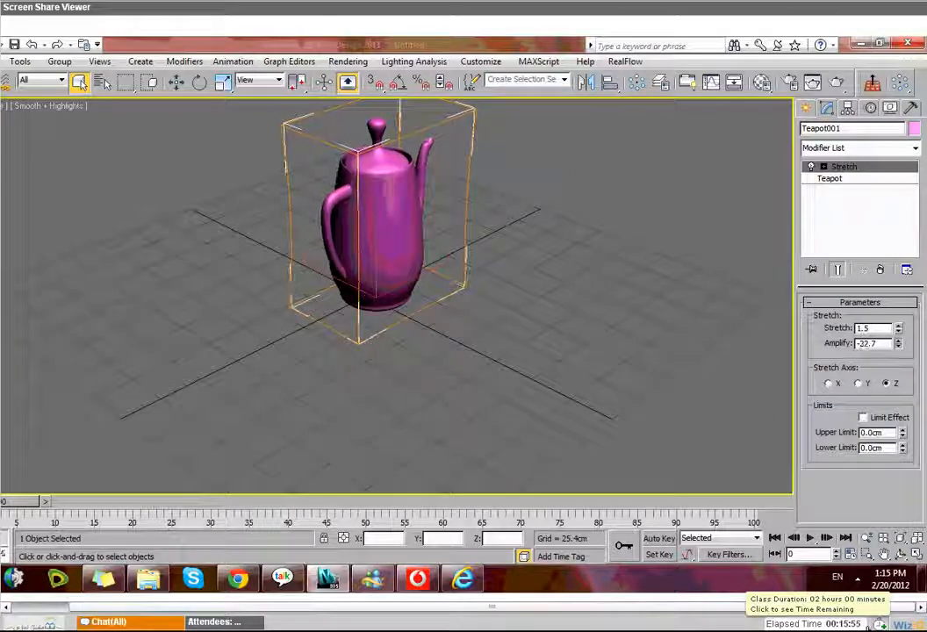
- Adjust the Stretch modifier's Amplify value to 0.9
{"action": "mouse_move", "coordinate": [898, 343]}
{"action": "left_mouse_down"}
{"action": "mouse_move", "coordinate": [876, 320]}
{"action": "mouse_move", "coordinate": [887, 325]}
{"action": "left_mouse_up"}
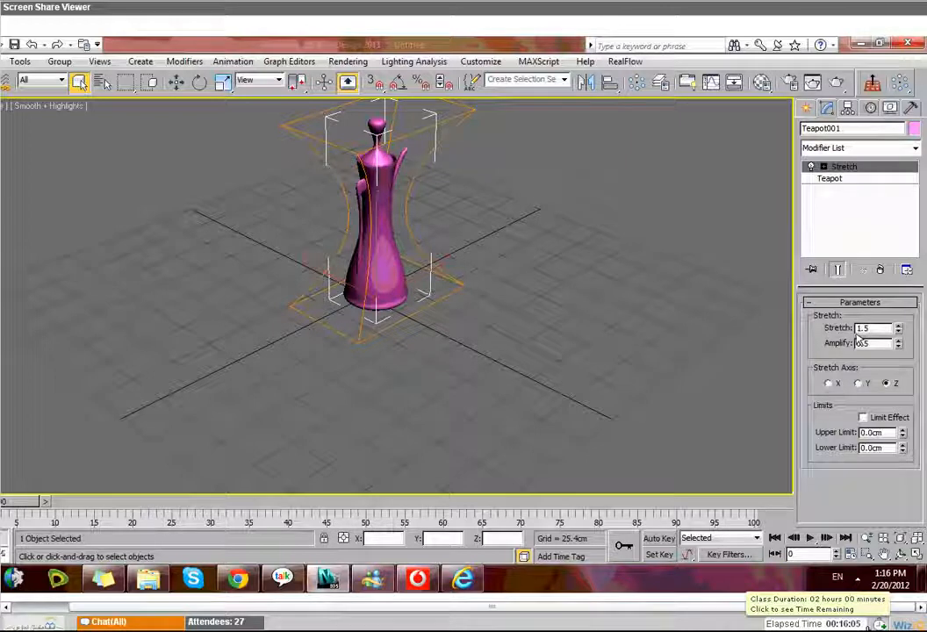
{"action": "left_click_drag", "start_coordinate": [898, 347], "coordinate": [920, 398]}
{"action": "left_click_drag", "start_coordinate": [910, 448], "coordinate": [894, 355]}
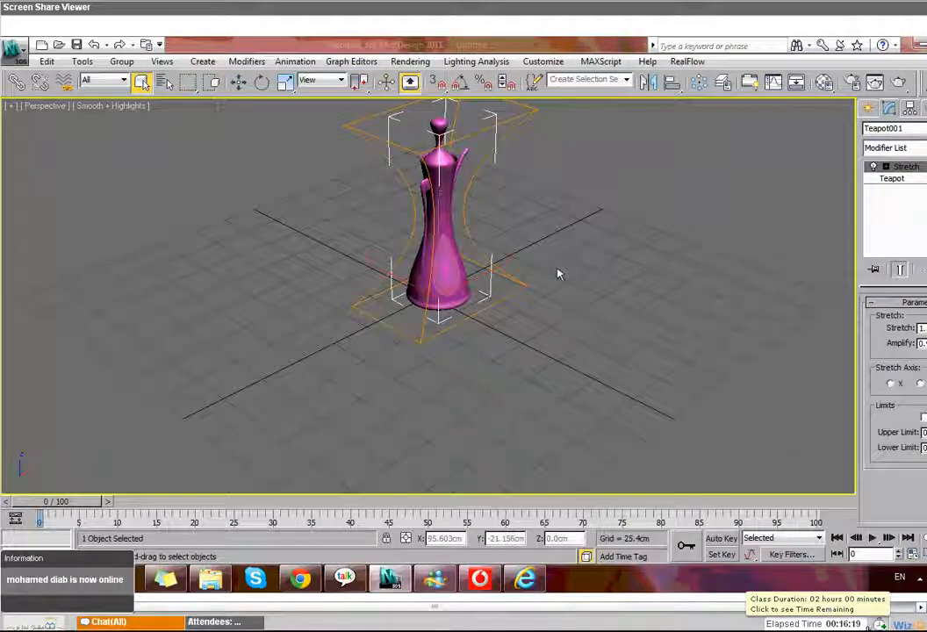
- Add a Bend modifier on top of the teapot's Stretch modifier and set its bend angle to 96.5
{"action": "middle_click_drag", "start_coordinate": [559, 274], "coordinate": [612, 358]}
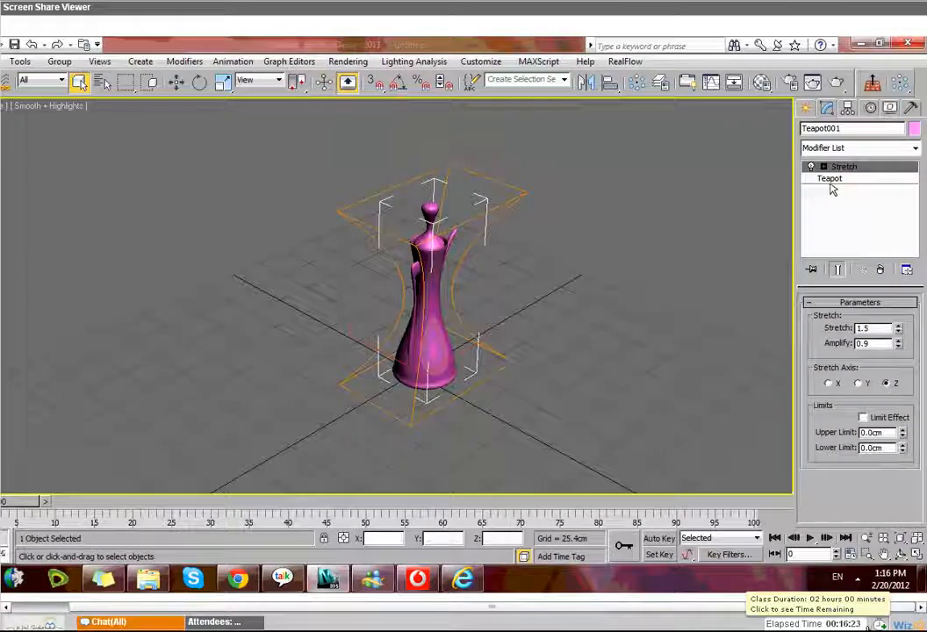
{"action": "left_click", "coordinate": [830, 182]}
{"action": "left_click", "coordinate": [832, 170]}
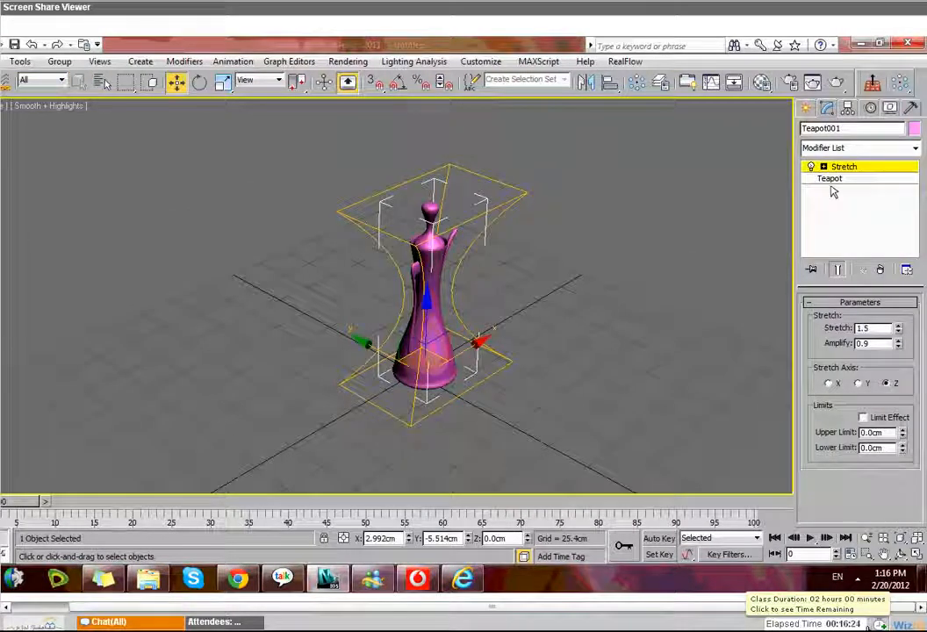
{"action": "left_click", "coordinate": [914, 148]}
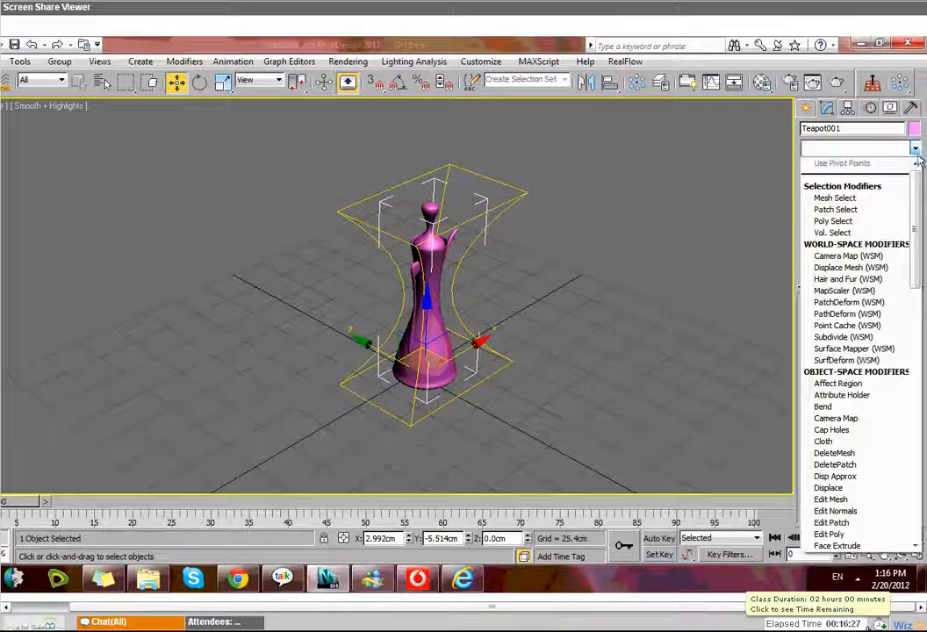
{"action": "left_click", "coordinate": [823, 406]}
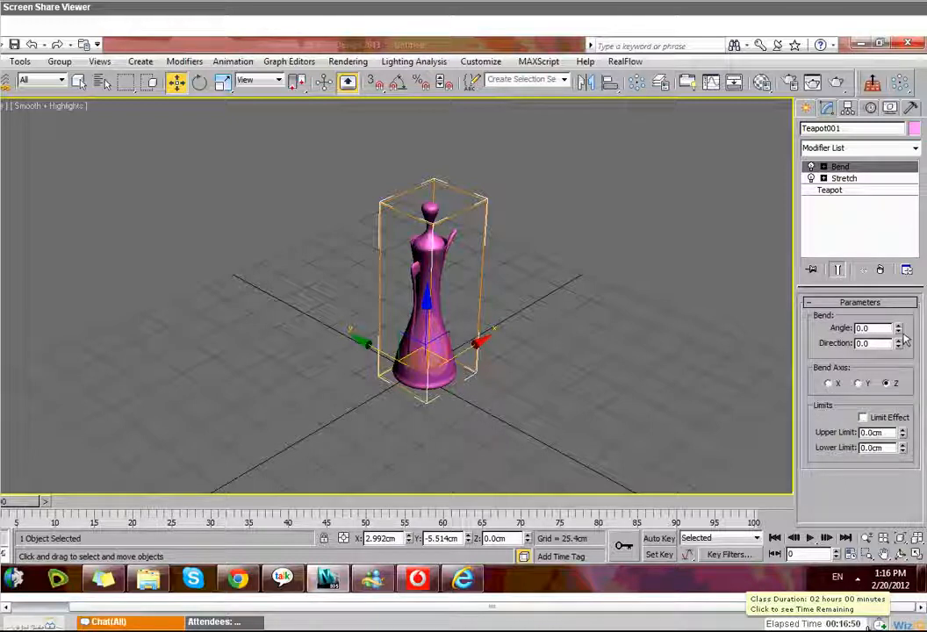
{"action": "left_click_drag", "start_coordinate": [899, 329], "coordinate": [895, 210]}
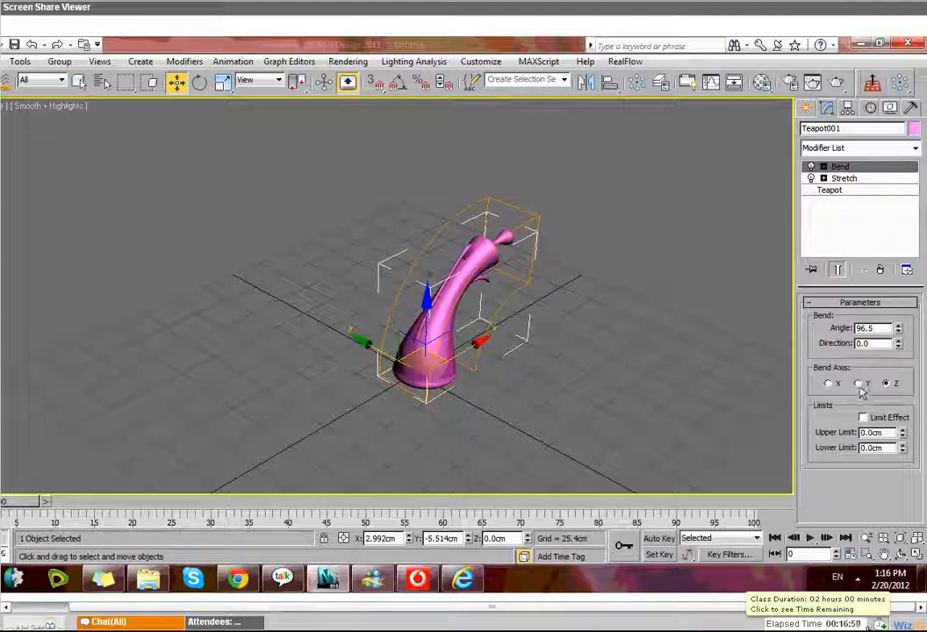
- Try the bend along the Y and X axes, compare them in four zoomed viewports, and return the bend axis to Z
{"action": "left_click", "coordinate": [859, 385]}
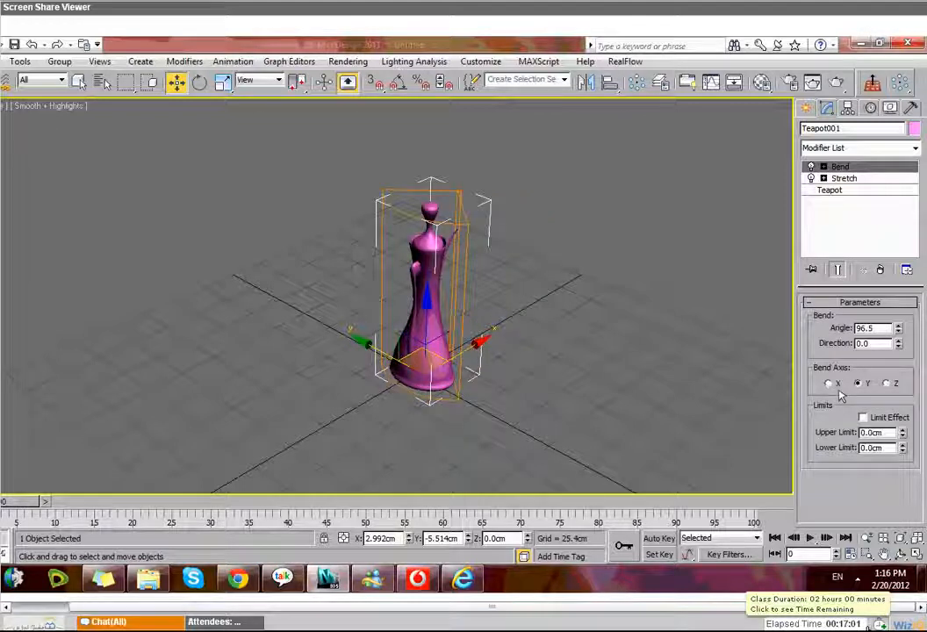
{"action": "left_click", "coordinate": [834, 386]}
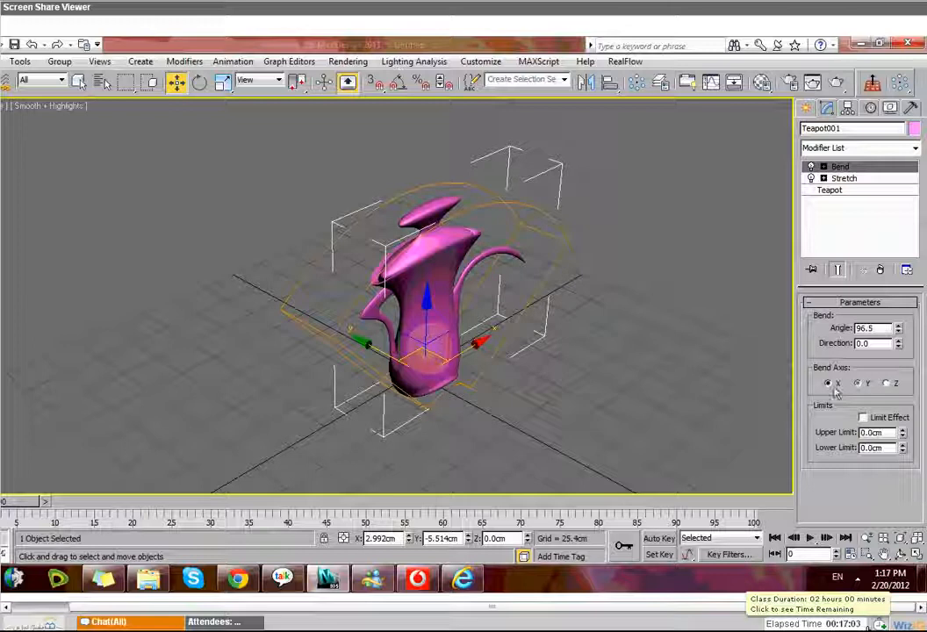
{"action": "left_click", "coordinate": [859, 385]}
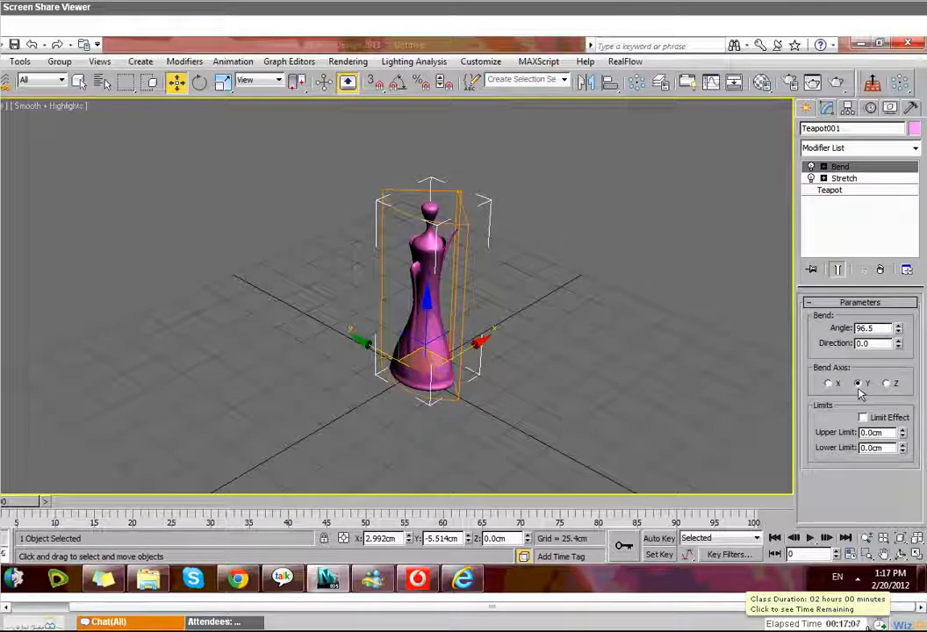
{"action": "key", "text": "alt+w"}
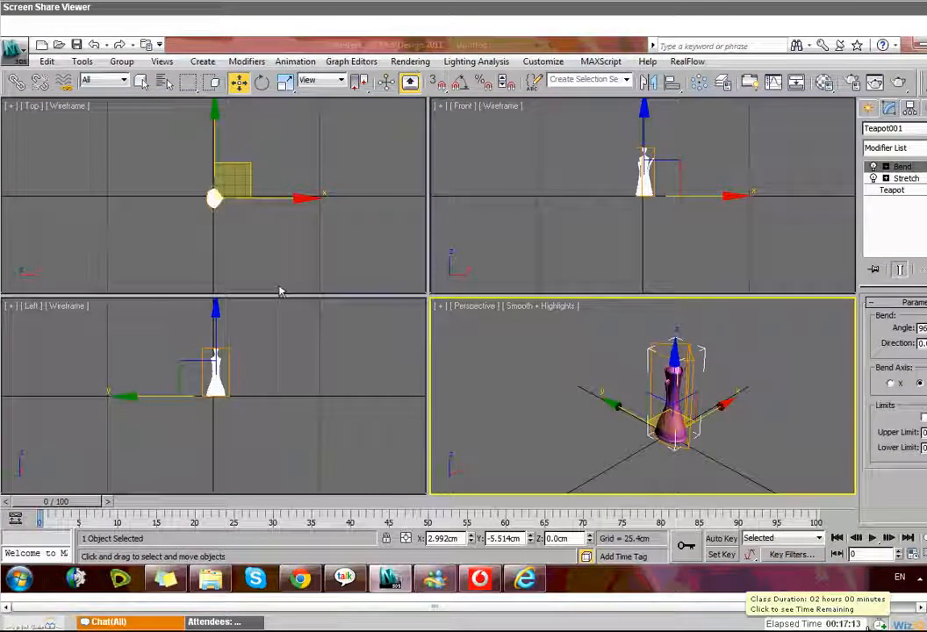
{"action": "key", "text": "z"}
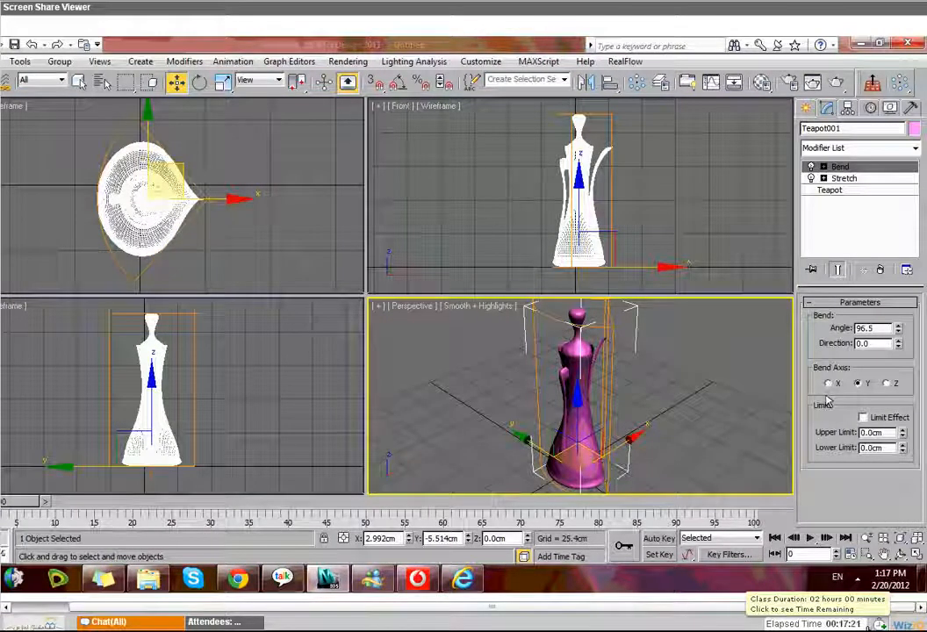
{"action": "left_click", "coordinate": [827, 384]}
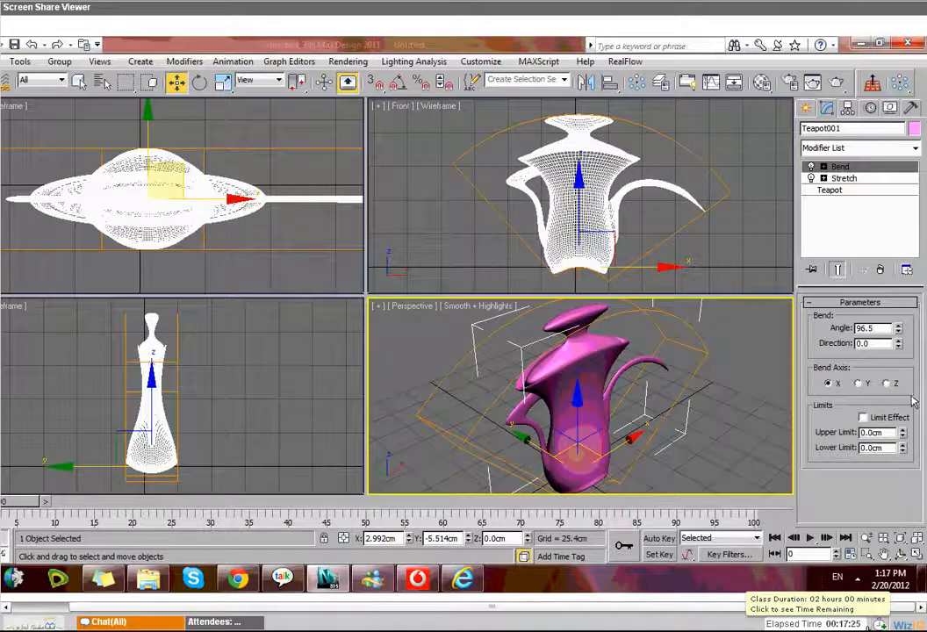
{"action": "left_click", "coordinate": [886, 383]}
- Adjust the Bend modifier's Direction value to 24.5
{"action": "left_click", "coordinate": [898, 340]}
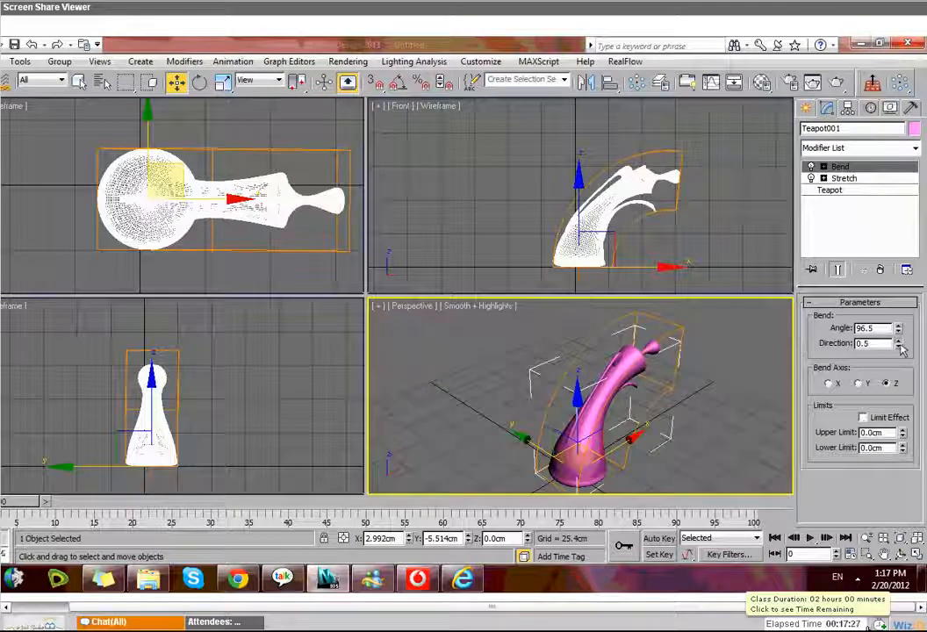
{"action": "mouse_move", "coordinate": [899, 345]}
{"action": "left_mouse_down"}
{"action": "mouse_move", "coordinate": [916, 448]}
{"action": "mouse_move", "coordinate": [894, 206]}
{"action": "mouse_move", "coordinate": [909, 362]}
{"action": "left_mouse_up"}
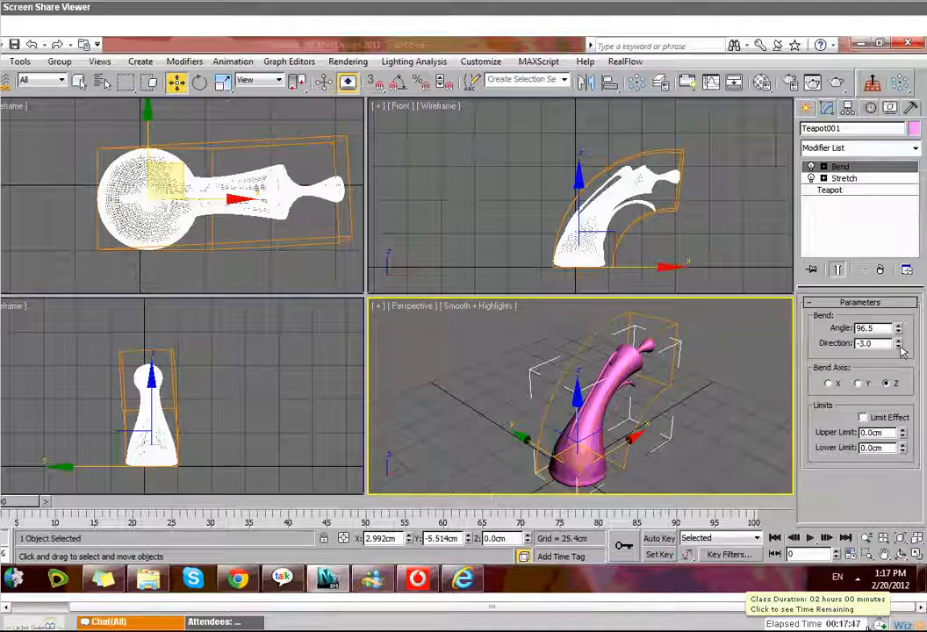
{"action": "left_click_drag", "start_coordinate": [900, 348], "coordinate": [904, 288]}
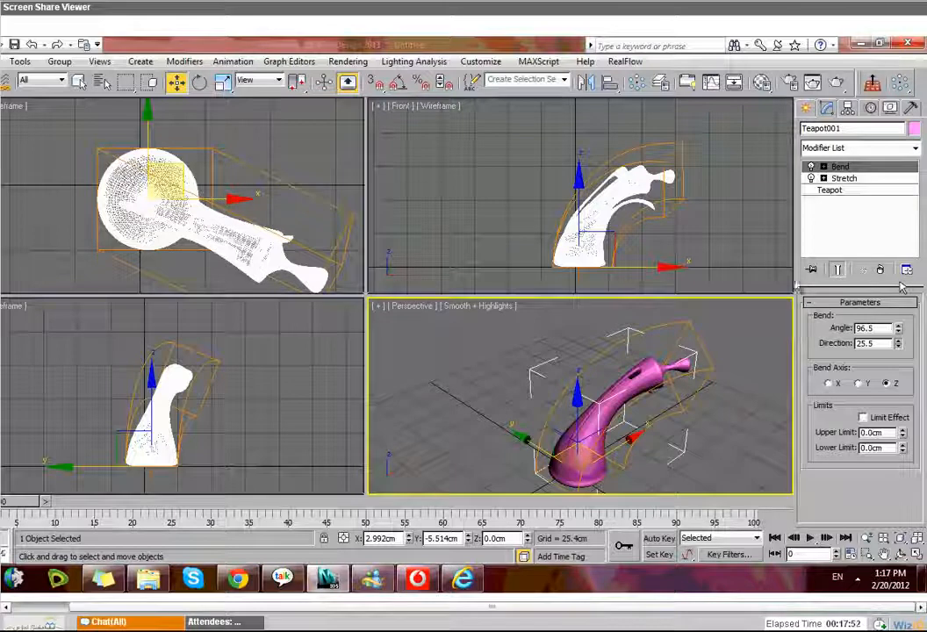
{"action": "left_click_drag", "start_coordinate": [902, 287], "coordinate": [920, 312]}
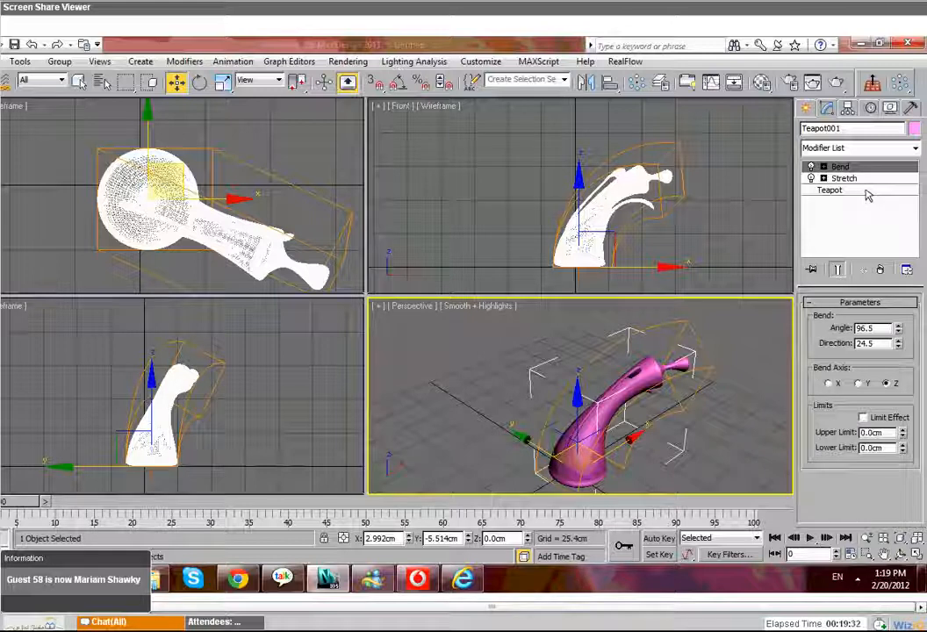
- Toggle the Stretch and Bend modifiers off and on separately, and leave both turned off to compare the teapot's shapes
{"action": "left_click", "coordinate": [812, 179]}
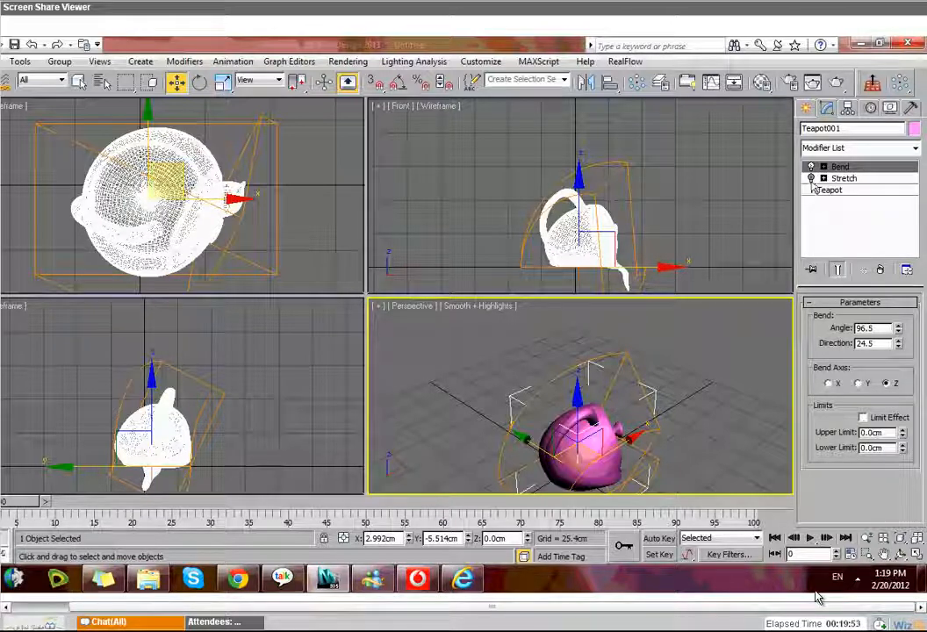
{"action": "left_click", "coordinate": [811, 180]}
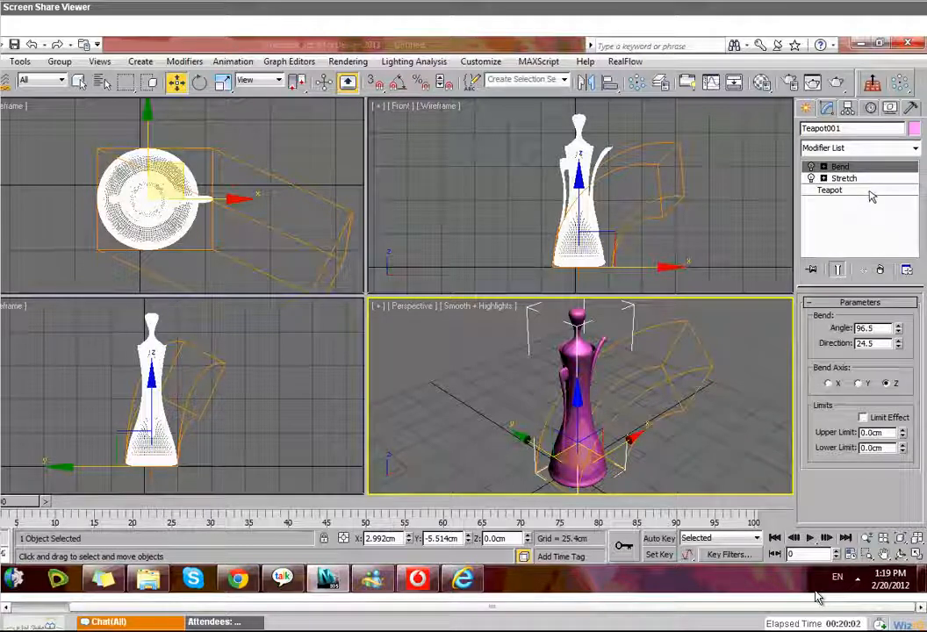
{"action": "left_click", "coordinate": [811, 178]}
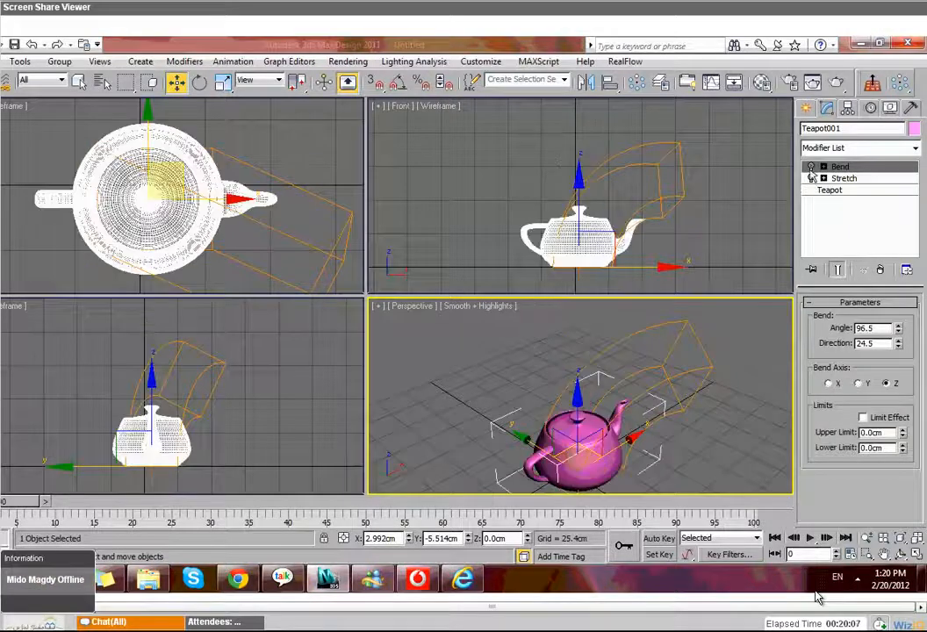
{"action": "left_click", "coordinate": [811, 178]}
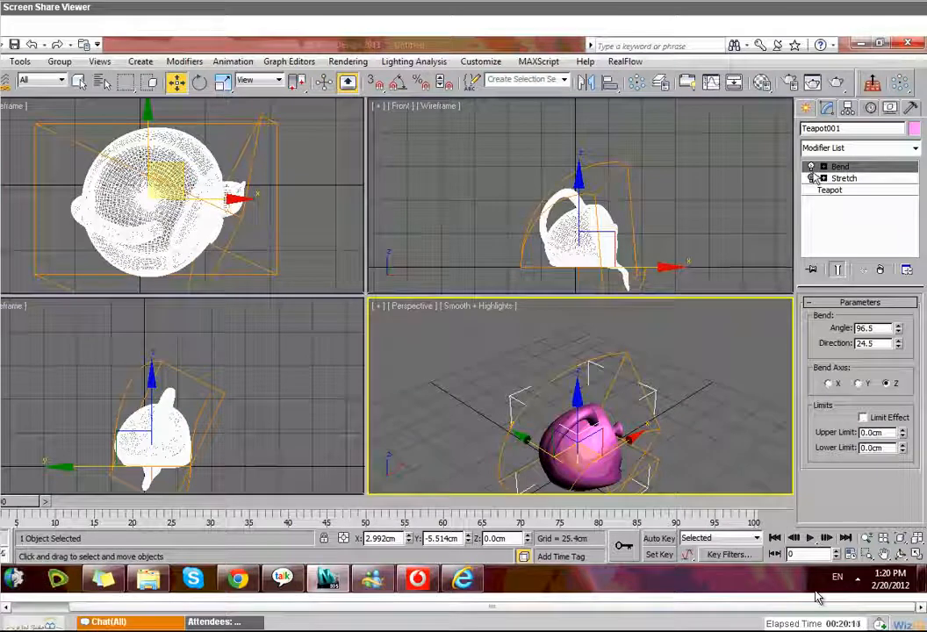
{"action": "left_click", "coordinate": [811, 179]}
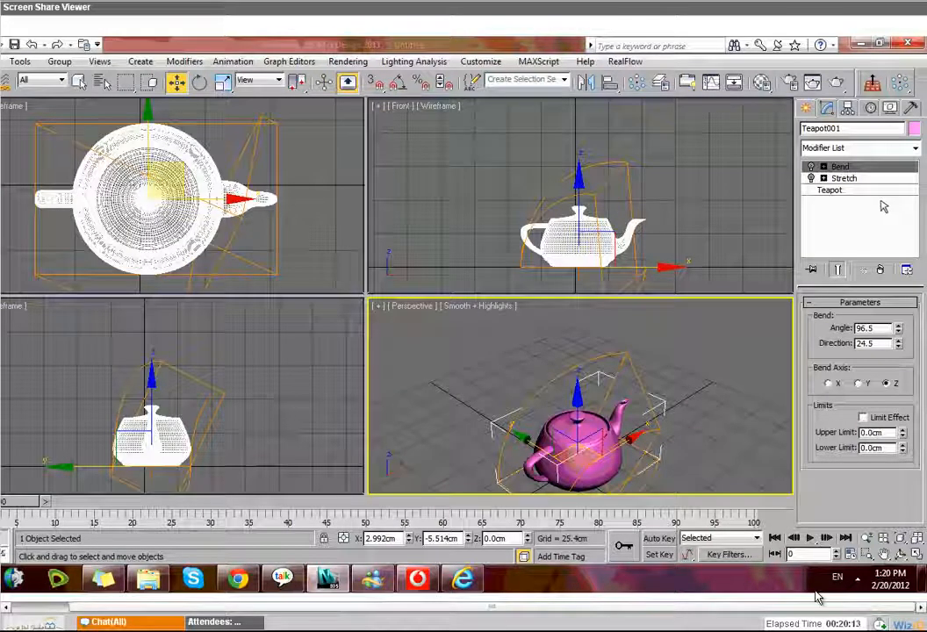
- Review the base Teapot and Stretch parameters in the modifier stack, and turn the Stretch and Bend modifiers back on
{"action": "left_click", "coordinate": [845, 195]}
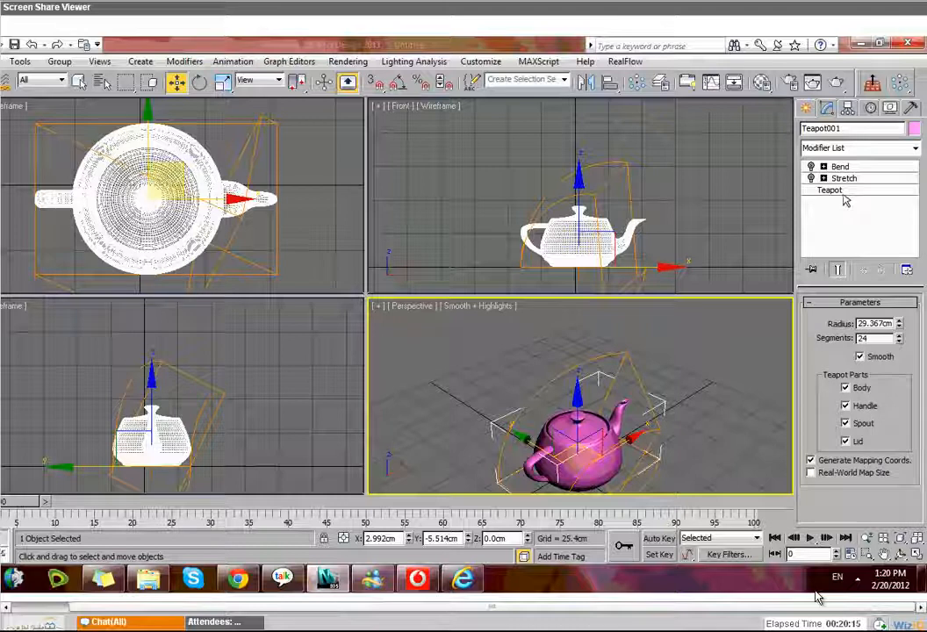
{"action": "left_click", "coordinate": [828, 191]}
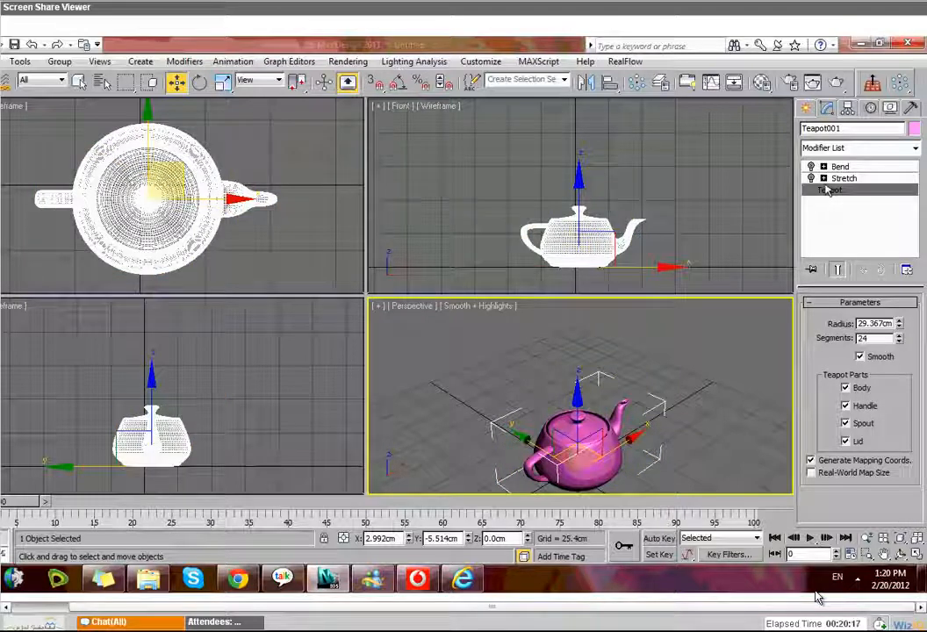
{"action": "left_click", "coordinate": [834, 178]}
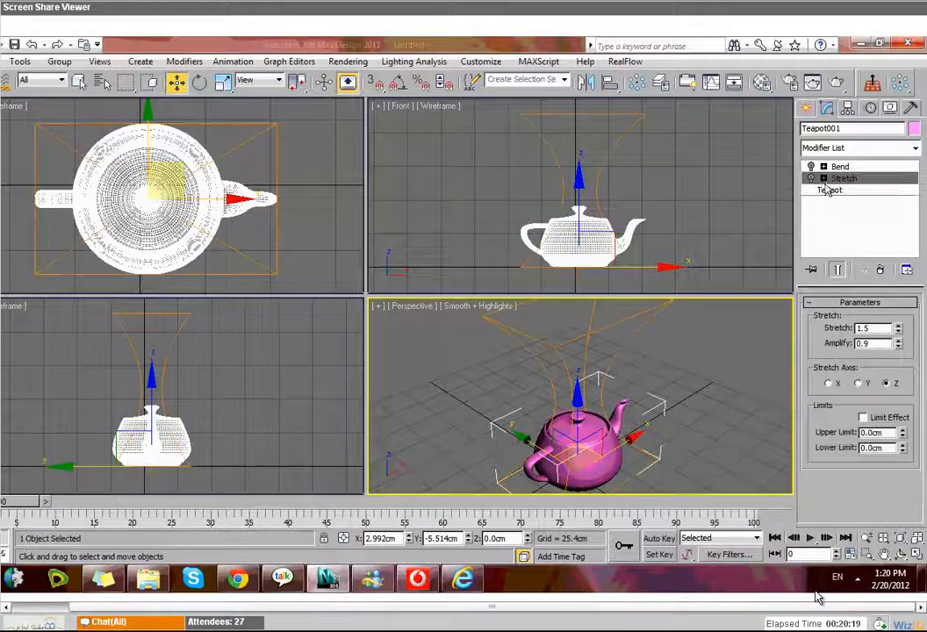
{"action": "left_click", "coordinate": [811, 178]}
{"action": "left_click", "coordinate": [811, 167]}
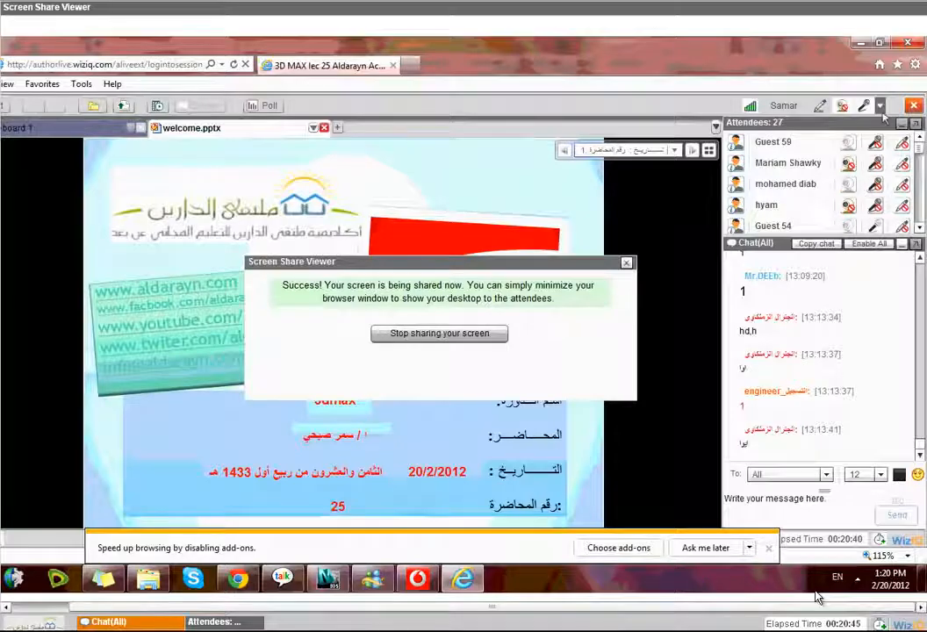
- Open the online class's audio/video controls and try to stop broadcasting audio
{"action": "left_click", "coordinate": [881, 106]}
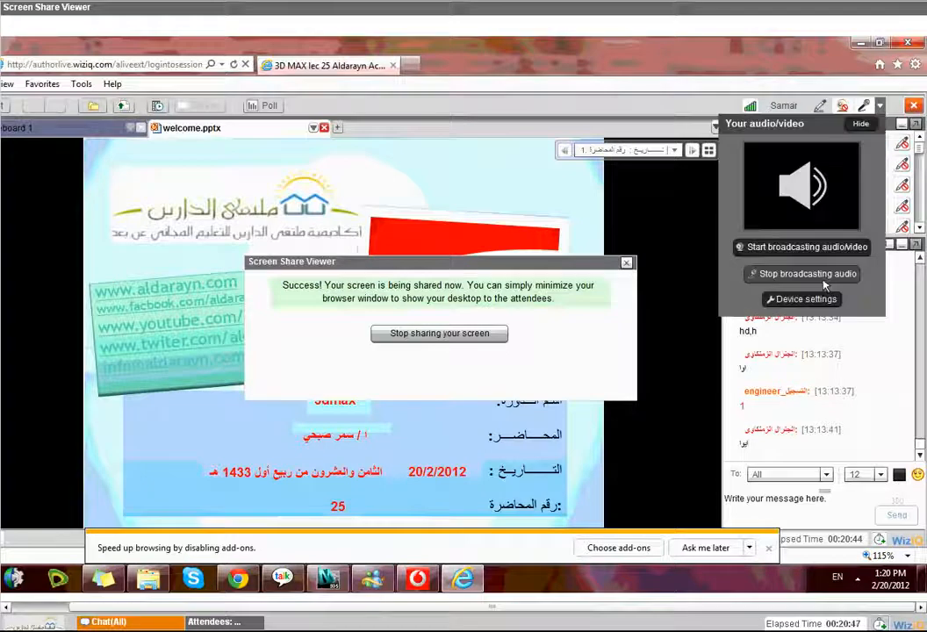
{"action": "left_click", "coordinate": [822, 278]}
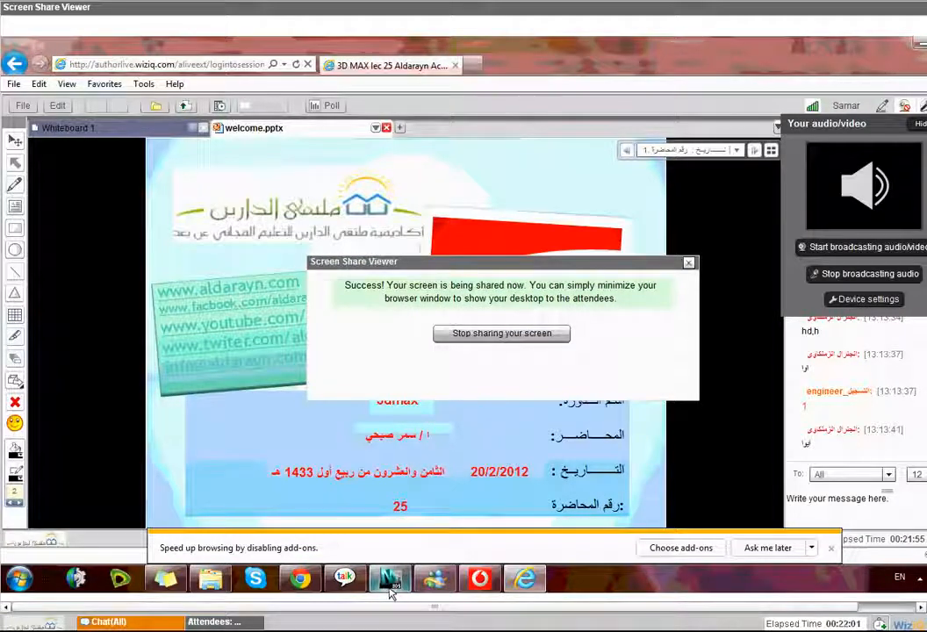
- Switch to 3ds Max and reduce its window so the online class page shows beside it
{"action": "left_click", "coordinate": [391, 583]}
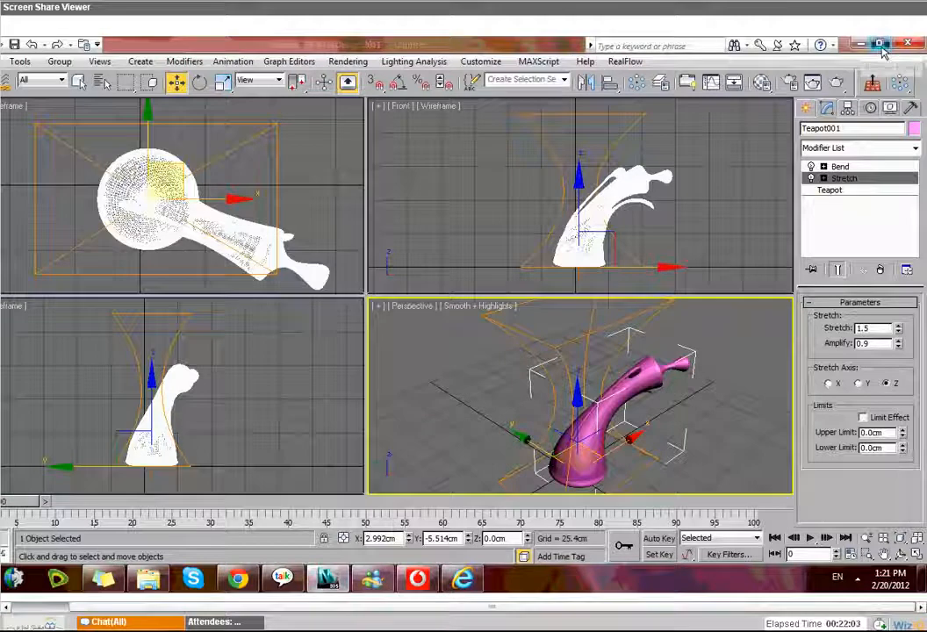
{"action": "left_click", "coordinate": [879, 44]}
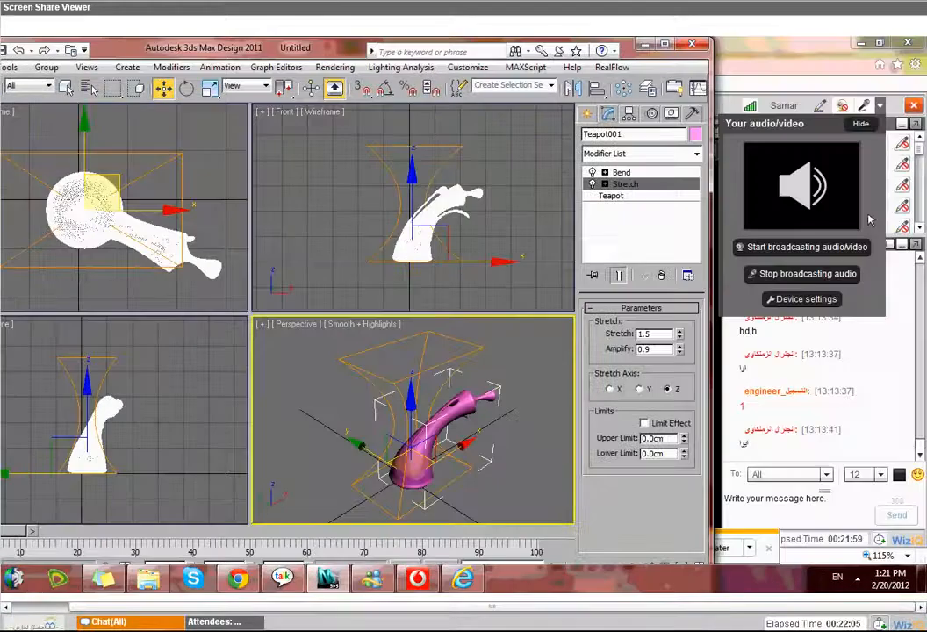
{"action": "left_click", "coordinate": [868, 249]}
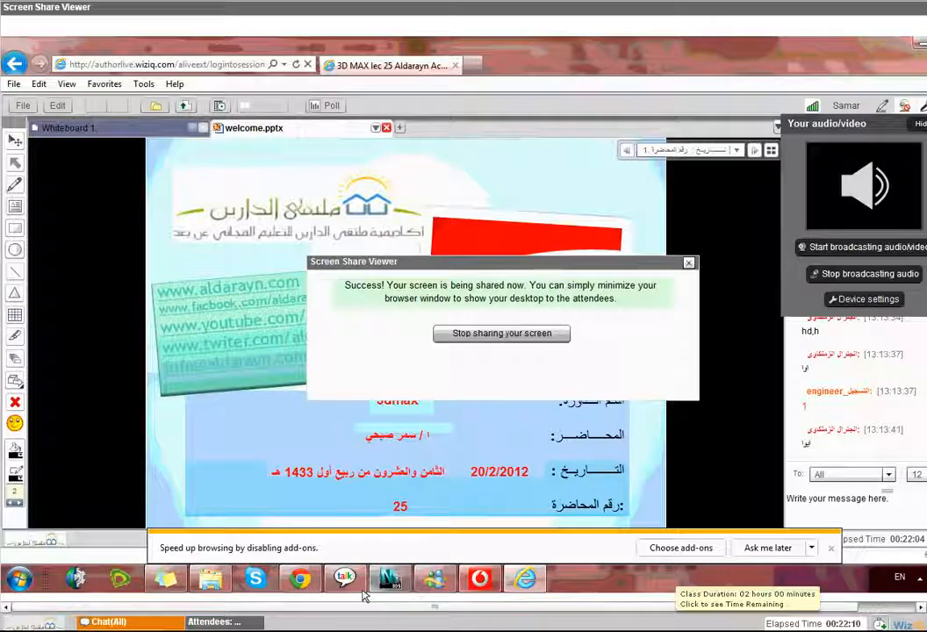
{"action": "left_click", "coordinate": [383, 583]}
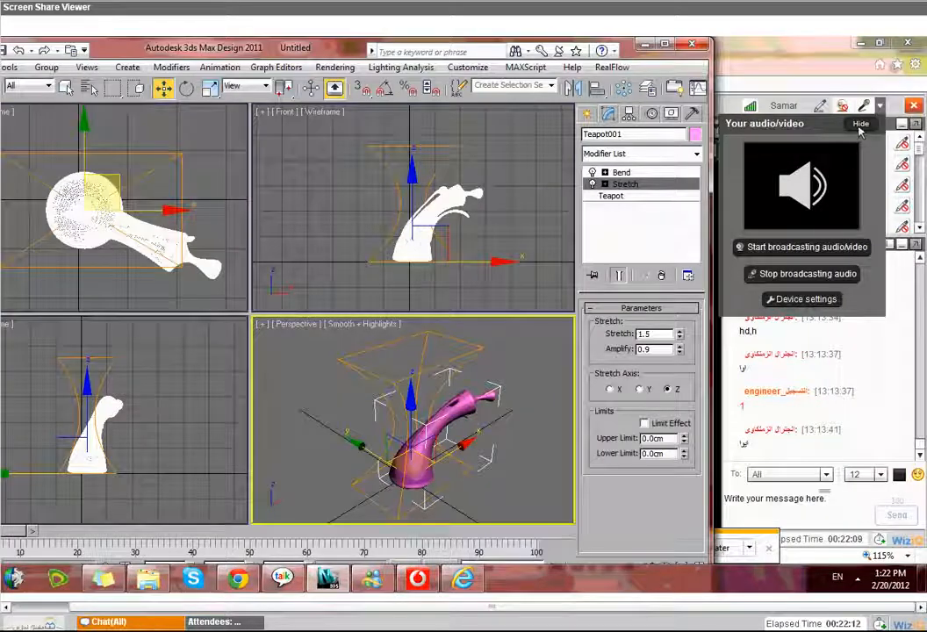
- Check the class chat messages, minimize the chat, and maximize the 3ds Max window
{"action": "left_click", "coordinate": [143, 622]}
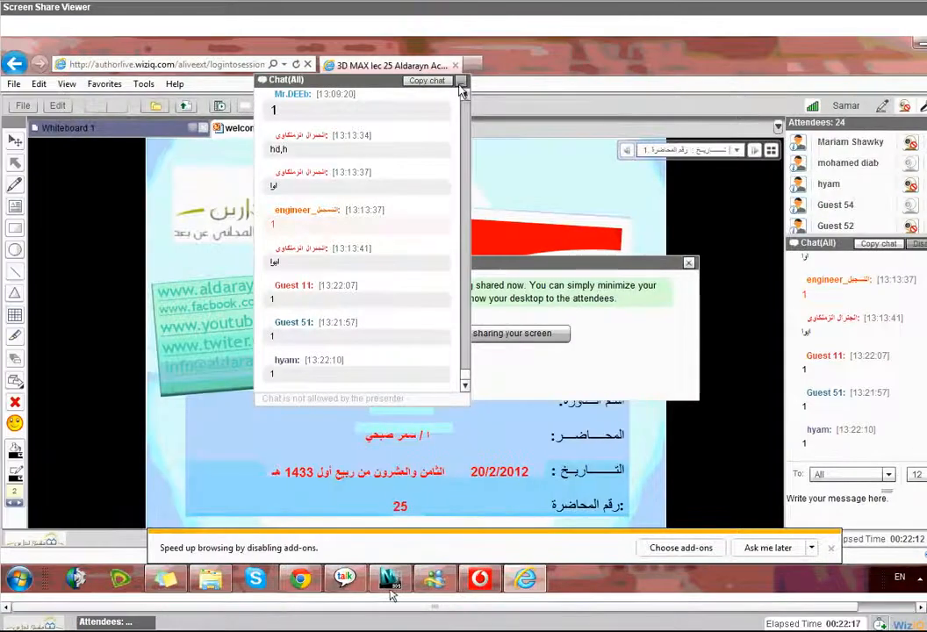
{"action": "left_click", "coordinate": [461, 81]}
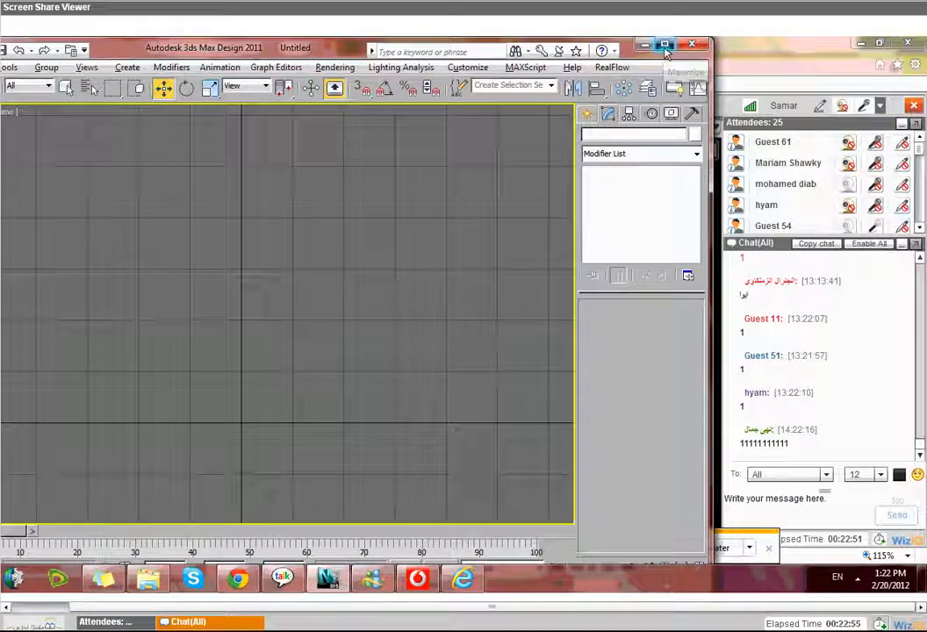
{"action": "left_click", "coordinate": [666, 45]}
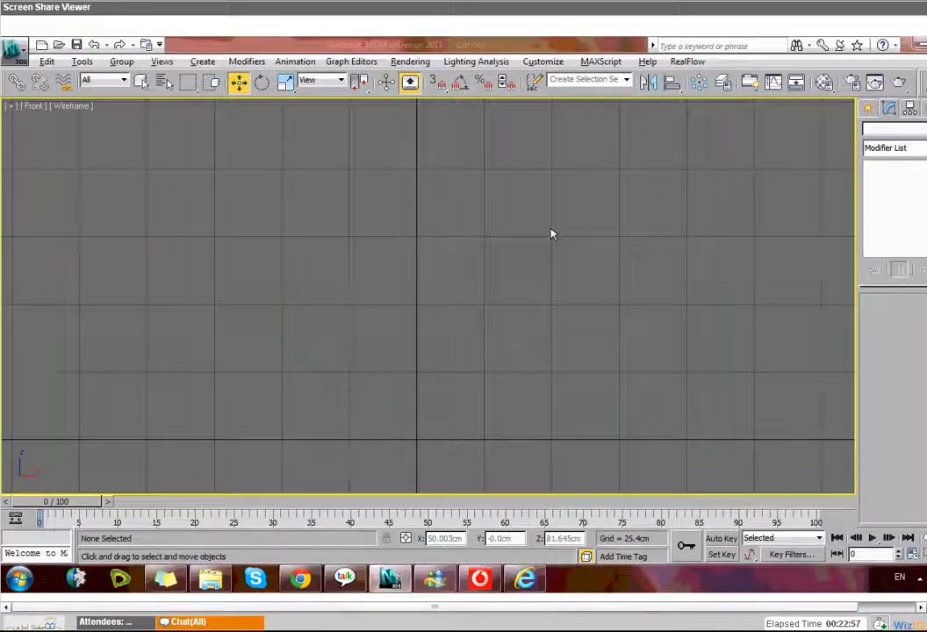
- Replace the maximized Front view with a maximized Perspective viewport and activate the Plane primitive for creation
{"action": "key", "text": "alt+w"}
{"action": "left_click", "coordinate": [455, 308]}
{"action": "key", "text": "alt+w"}
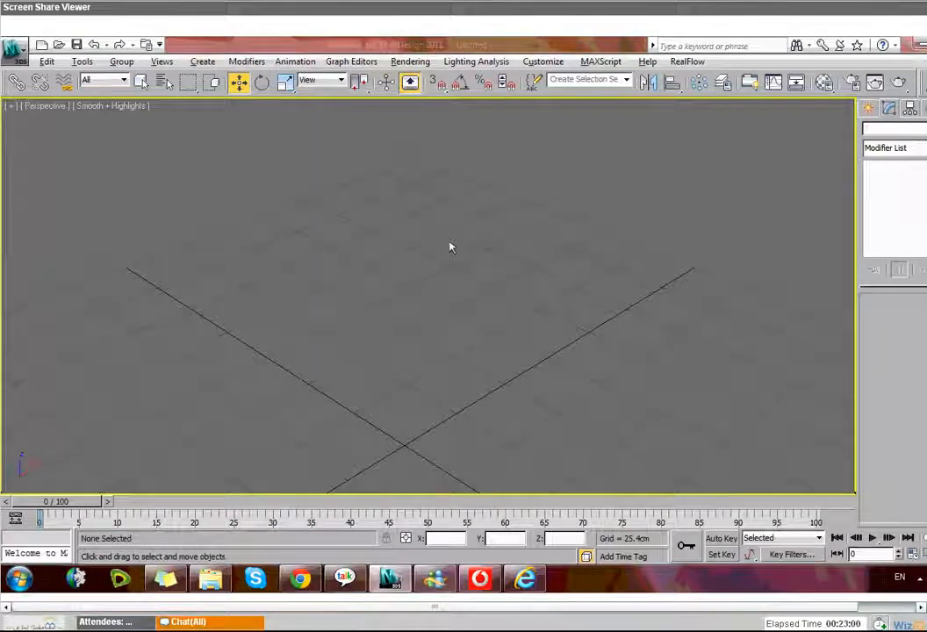
{"action": "key", "text": "z"}
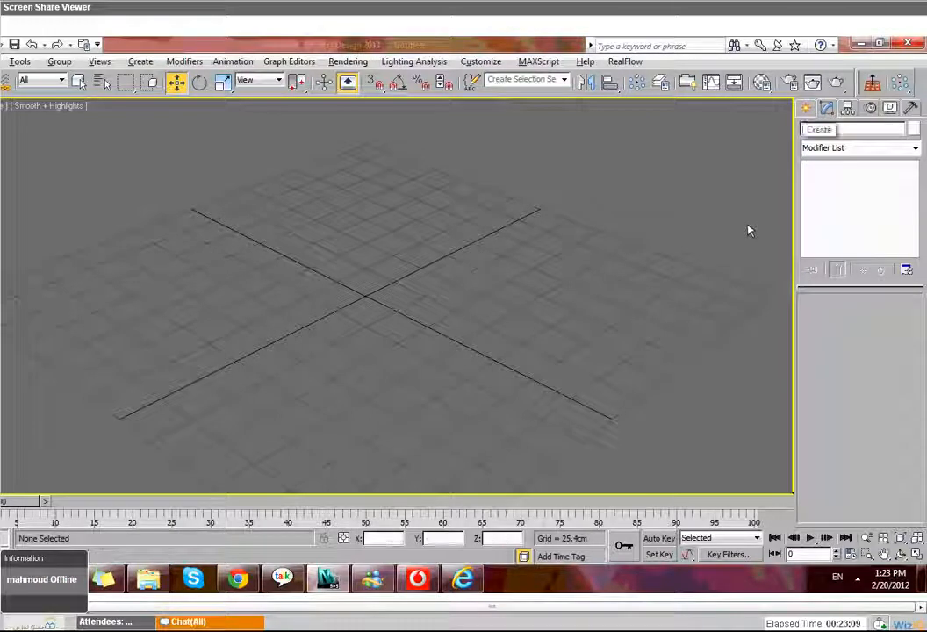
{"action": "left_click", "coordinate": [806, 108]}
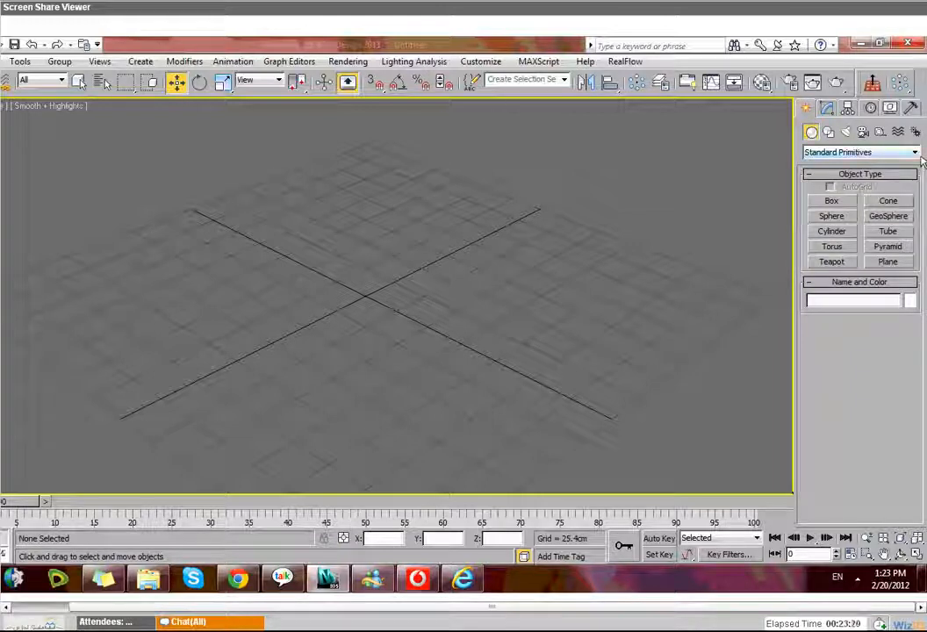
{"action": "left_click", "coordinate": [888, 261]}
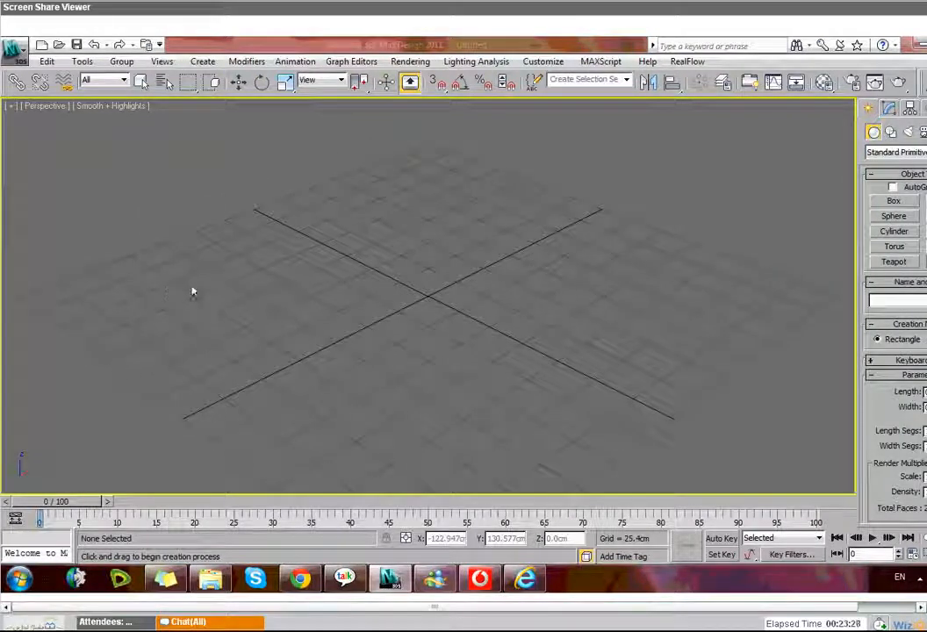
{"action": "left_click_drag", "start_coordinate": [117, 278], "coordinate": [226, 257]}
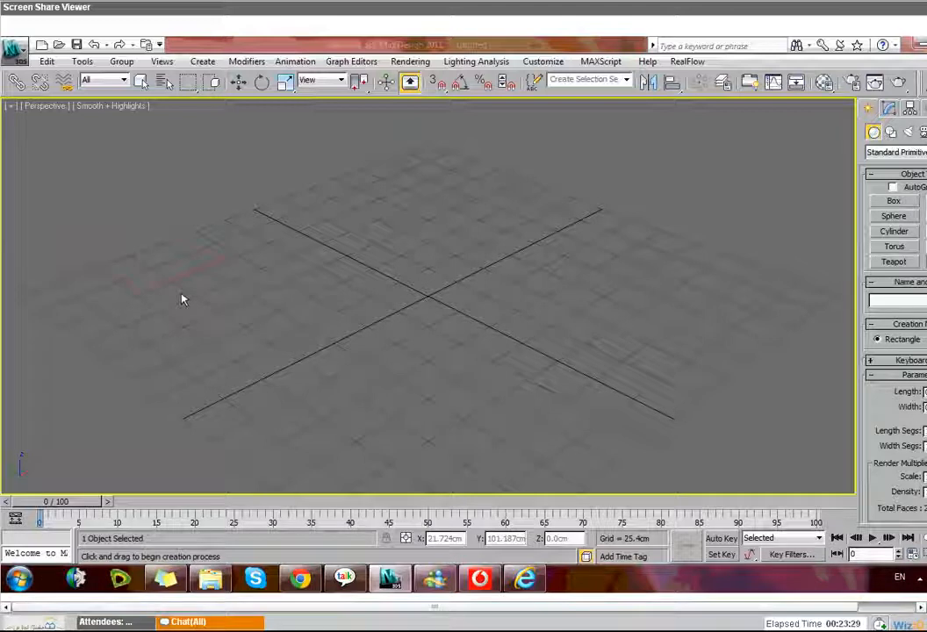
{"action": "left_click_drag", "start_coordinate": [138, 294], "coordinate": [349, 233]}
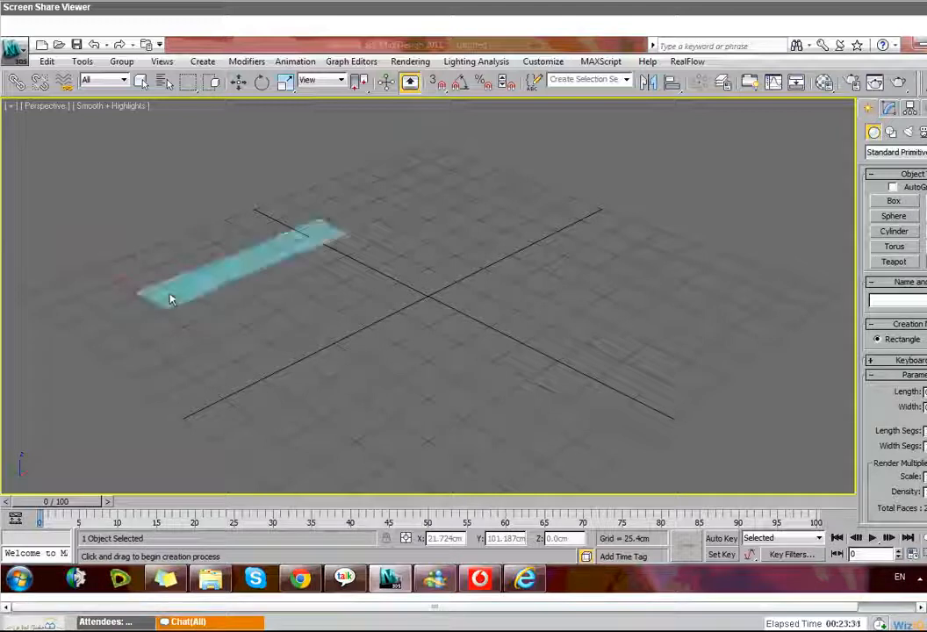
{"action": "key", "text": "ctrl+z"}
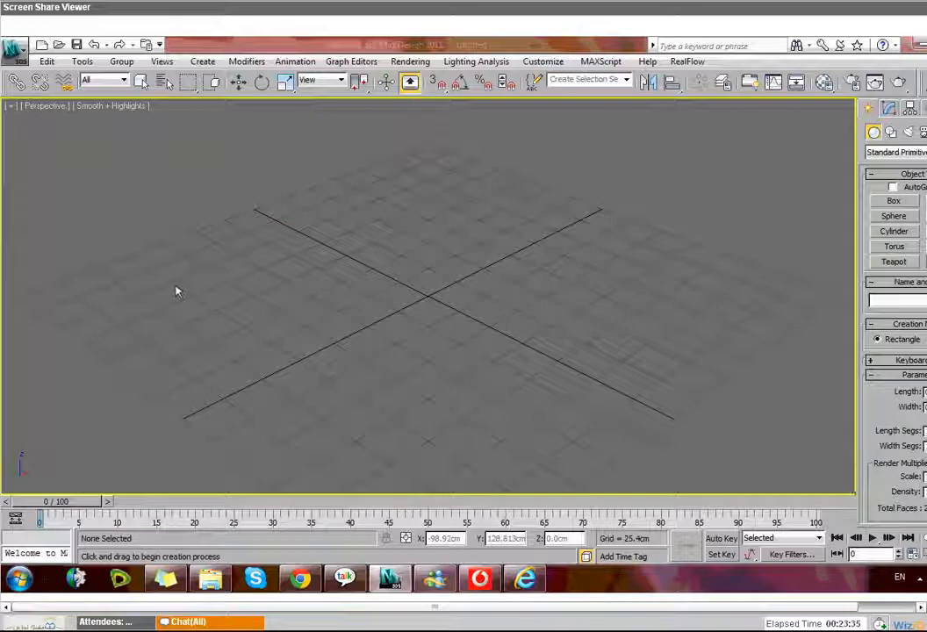
- Draw a large plane across the grid centre and adjust its length to 210.319 cm and its width to 251.726 cm
{"action": "left_click_drag", "start_coordinate": [669, 307], "coordinate": [677, 302]}
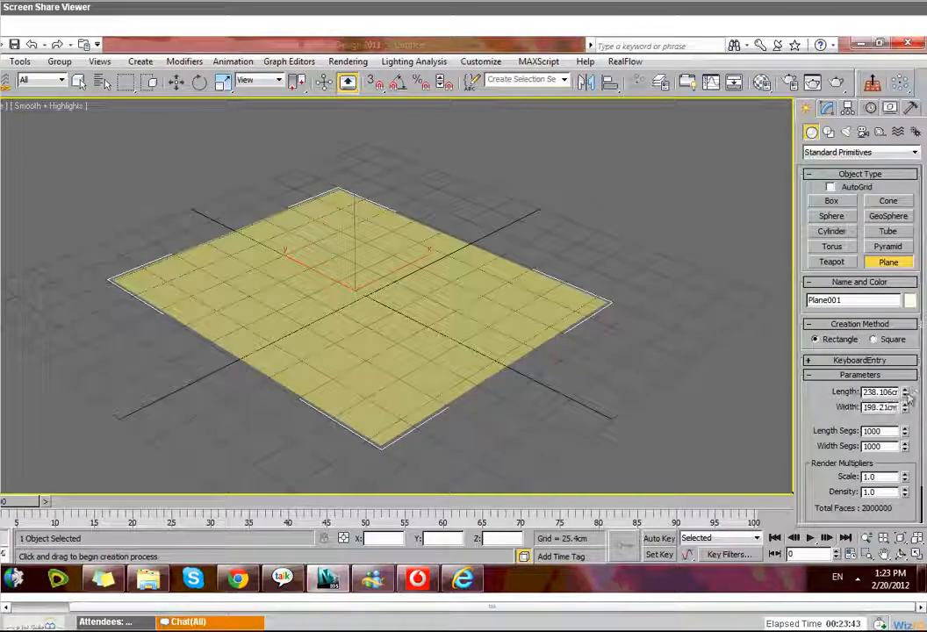
{"action": "left_click", "coordinate": [906, 392]}
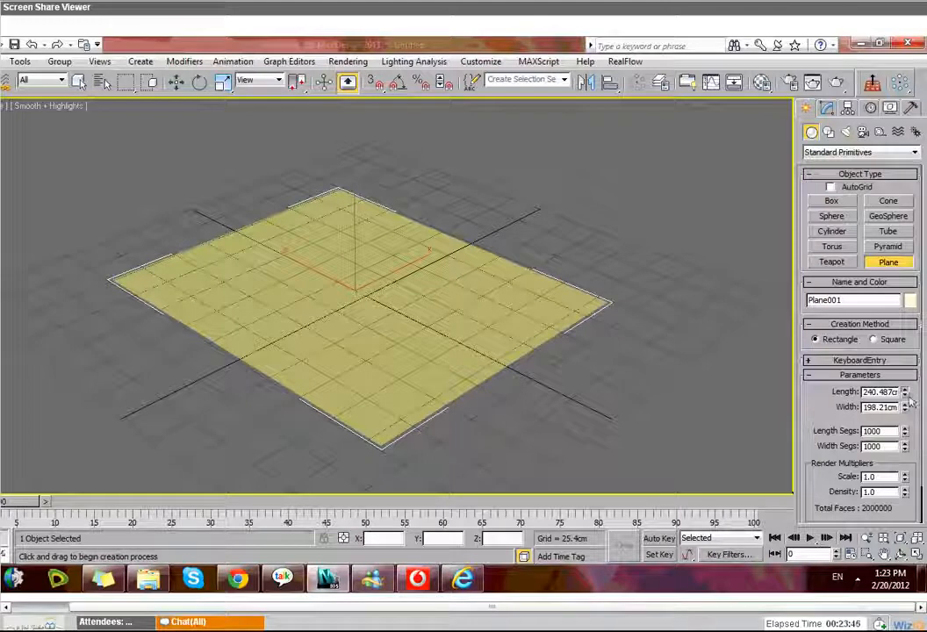
{"action": "left_click", "coordinate": [905, 392]}
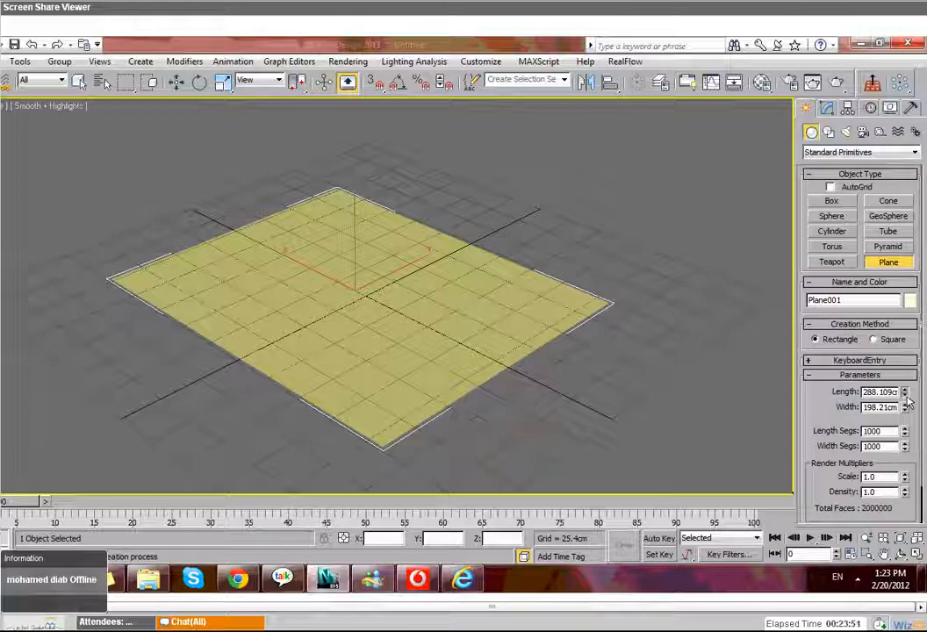
{"action": "left_click", "coordinate": [906, 394]}
{"action": "left_click_drag", "start_coordinate": [913, 420], "coordinate": [911, 418]}
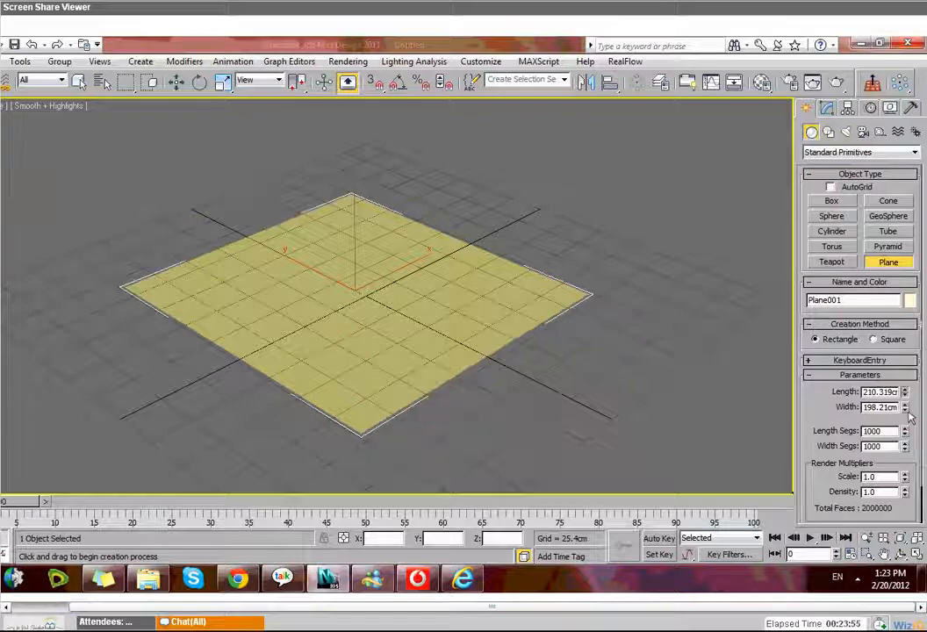
{"action": "left_click", "coordinate": [906, 407]}
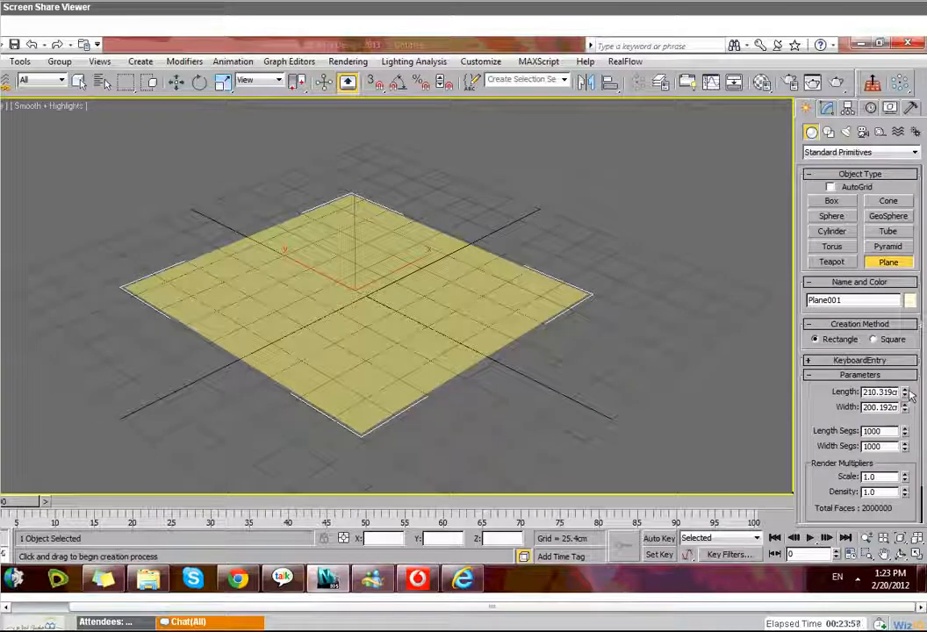
{"action": "left_click_drag", "start_coordinate": [906, 407], "coordinate": [907, 387]}
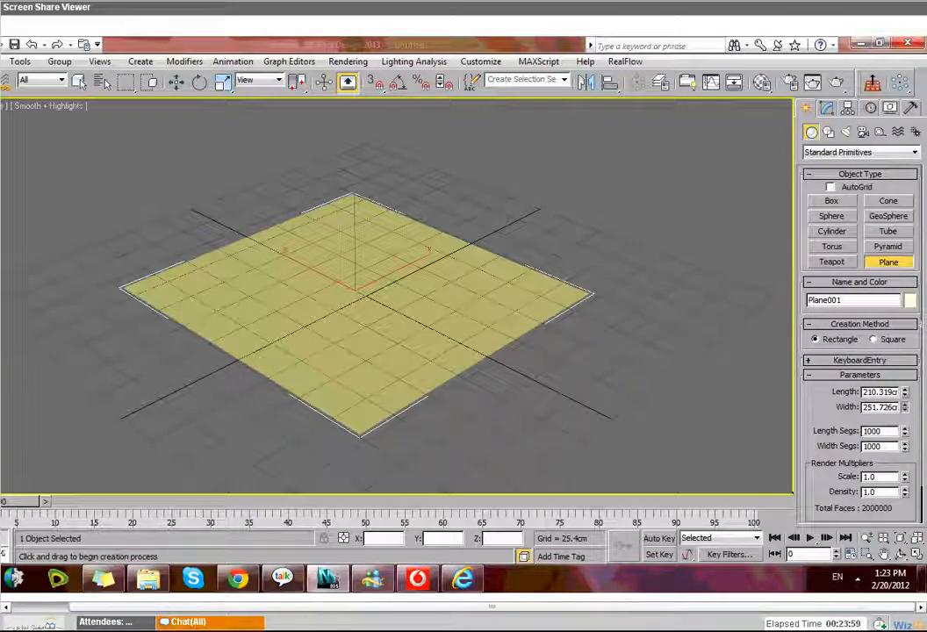
- Set both the length segments and the width segments of the plane to 800
{"action": "double_click", "coordinate": [873, 431]}
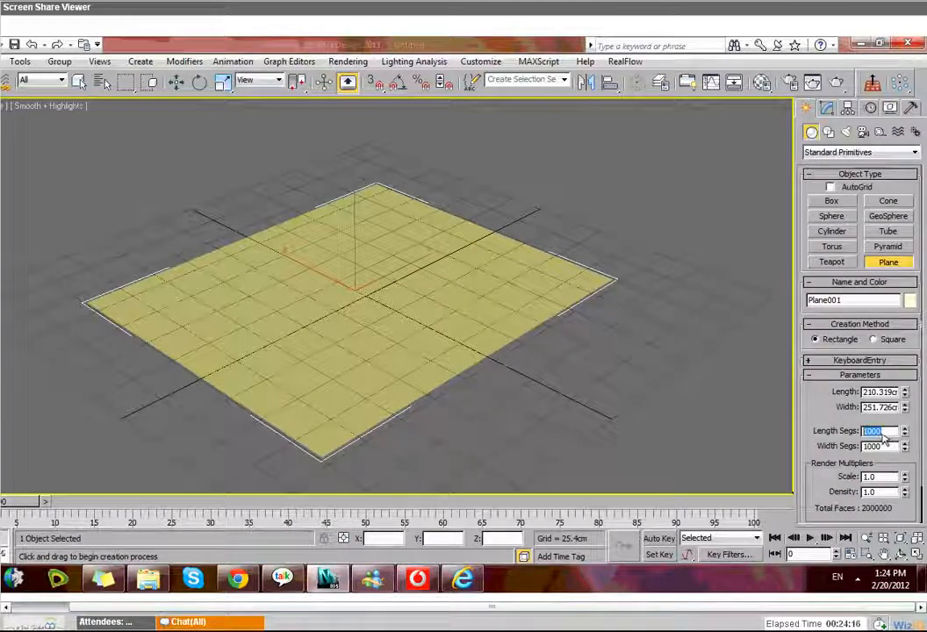
{"action": "type", "text": "800"}
{"action": "key", "text": "Return"}
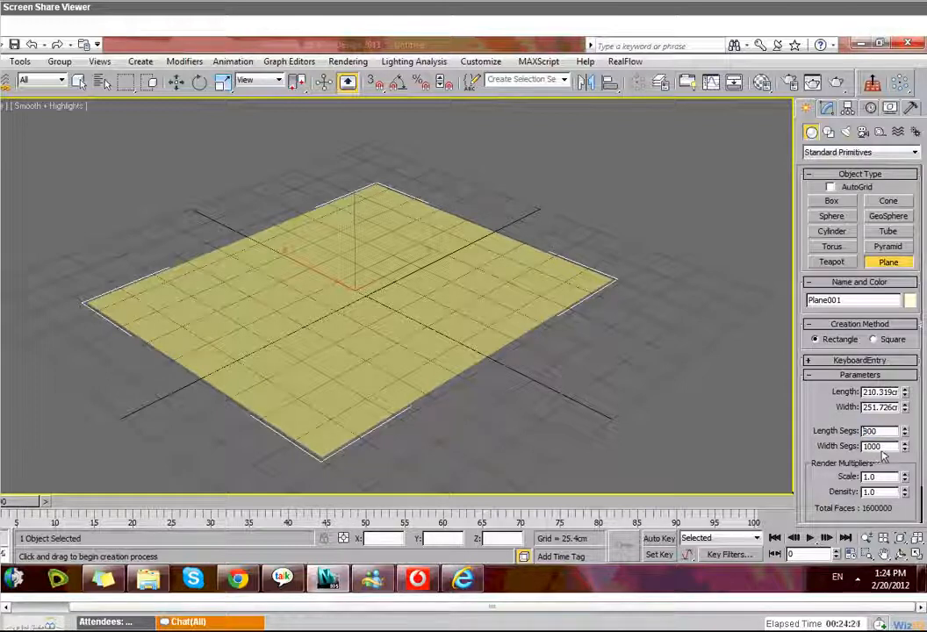
{"action": "key", "text": "Tab"}
{"action": "type", "text": "800"}
{"action": "key", "text": "Return"}
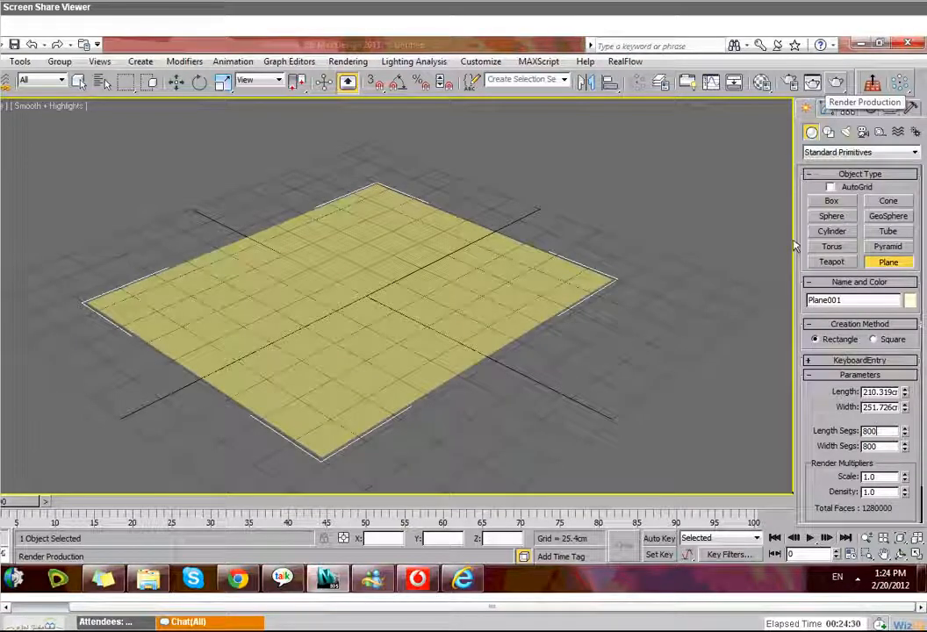
- Apply the Displace modifier to the plane
{"action": "left_click", "coordinate": [827, 107]}
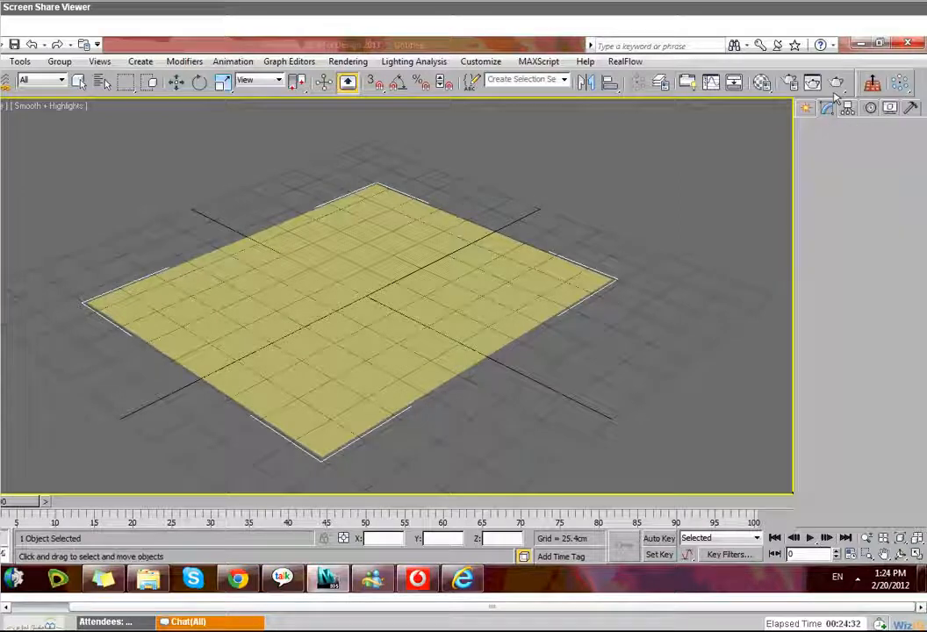
{"action": "left_click", "coordinate": [915, 150]}
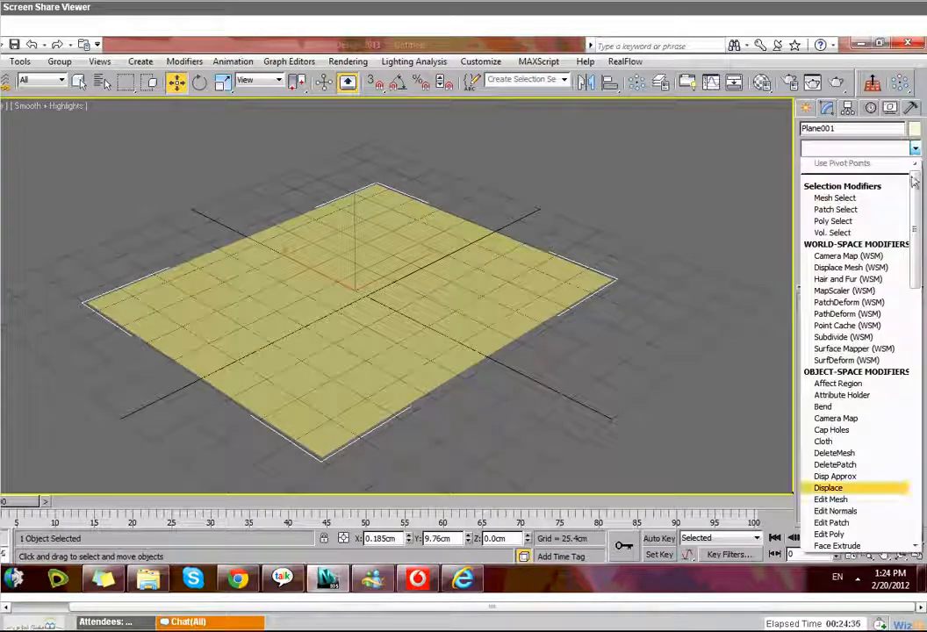
{"action": "left_click", "coordinate": [855, 491]}
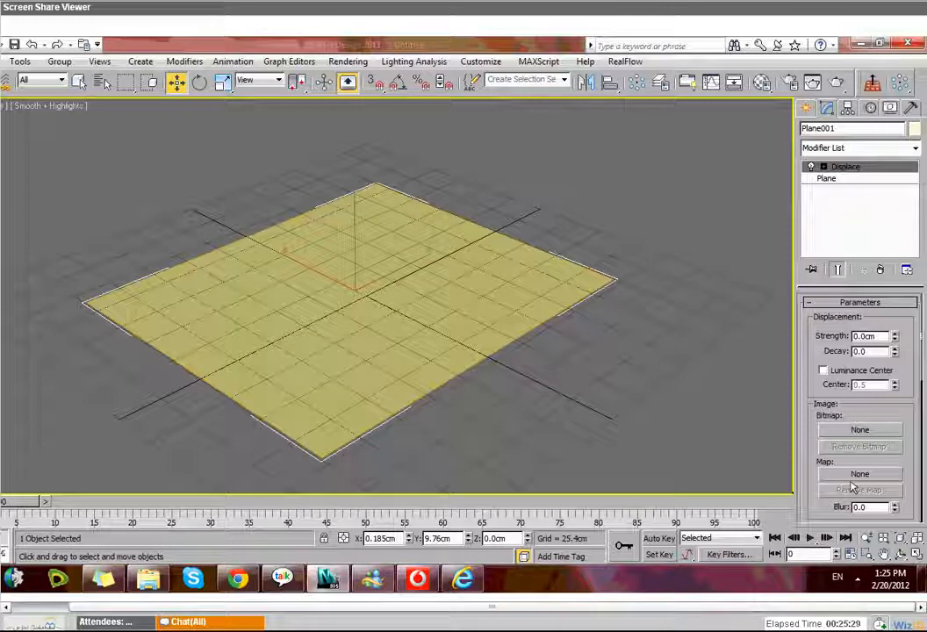
- Load A_large_blank_world_map_with_oceans_marked_in_blue.gif from the Desktop as the Displace modifier's bitmap
{"action": "left_click", "coordinate": [856, 431]}
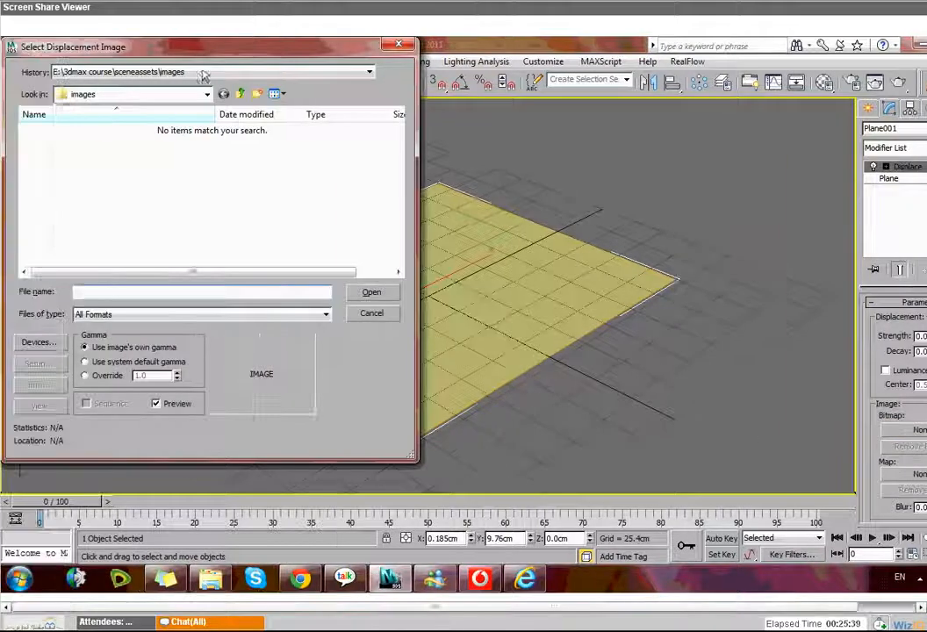
{"action": "left_click", "coordinate": [144, 94]}
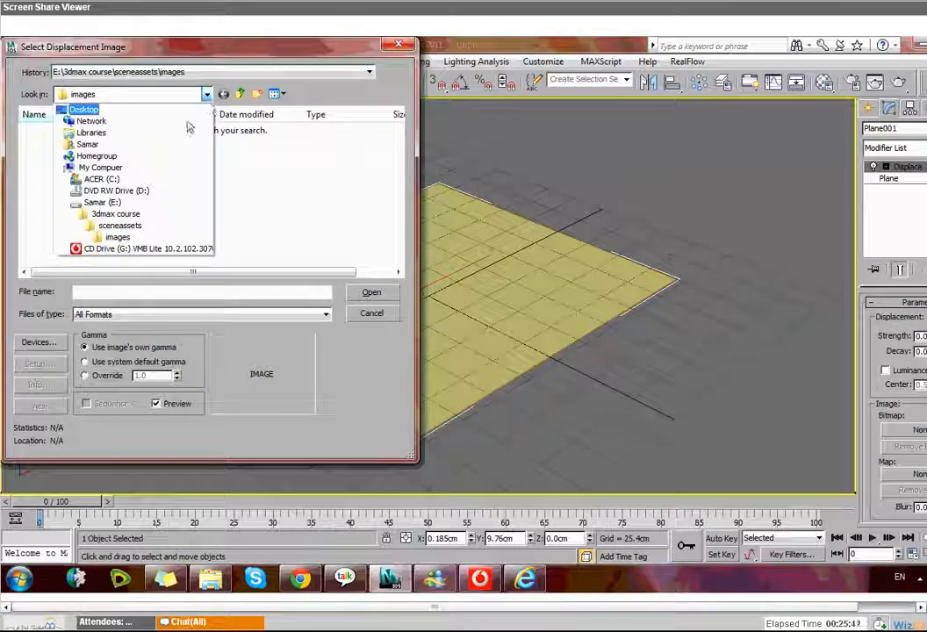
{"action": "left_click", "coordinate": [84, 109]}
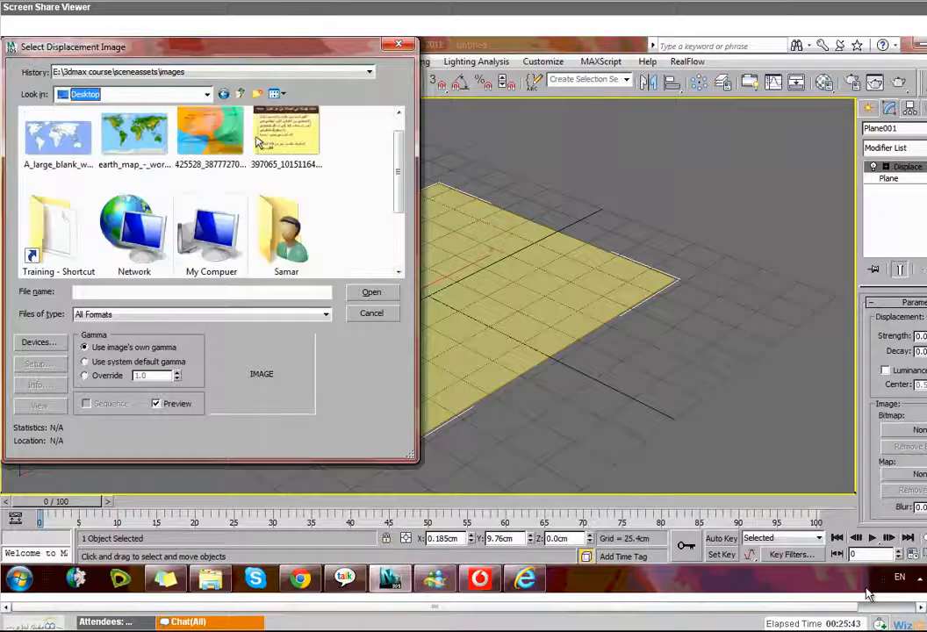
{"action": "left_click", "coordinate": [55, 138]}
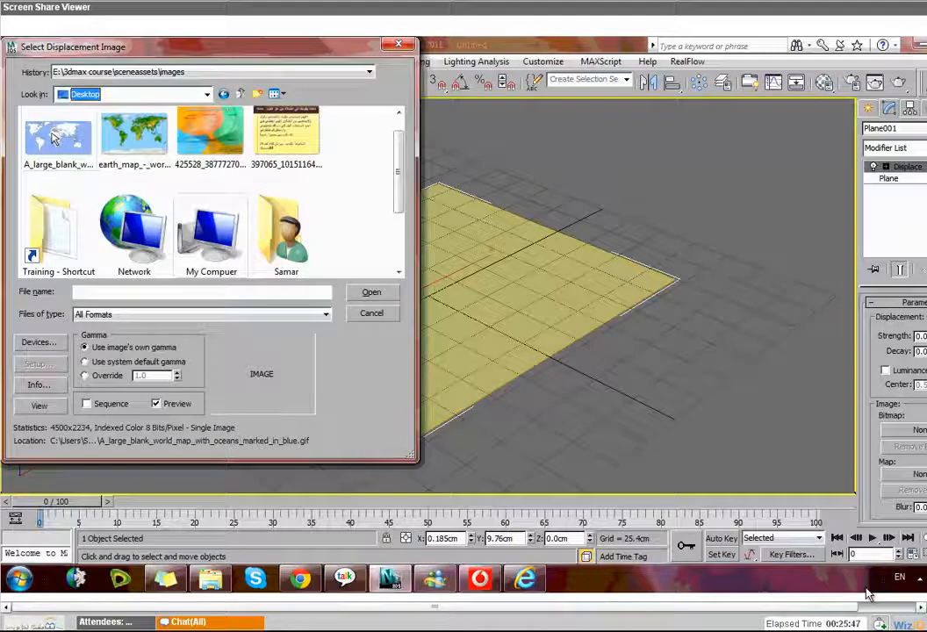
{"action": "double_click", "coordinate": [55, 137]}
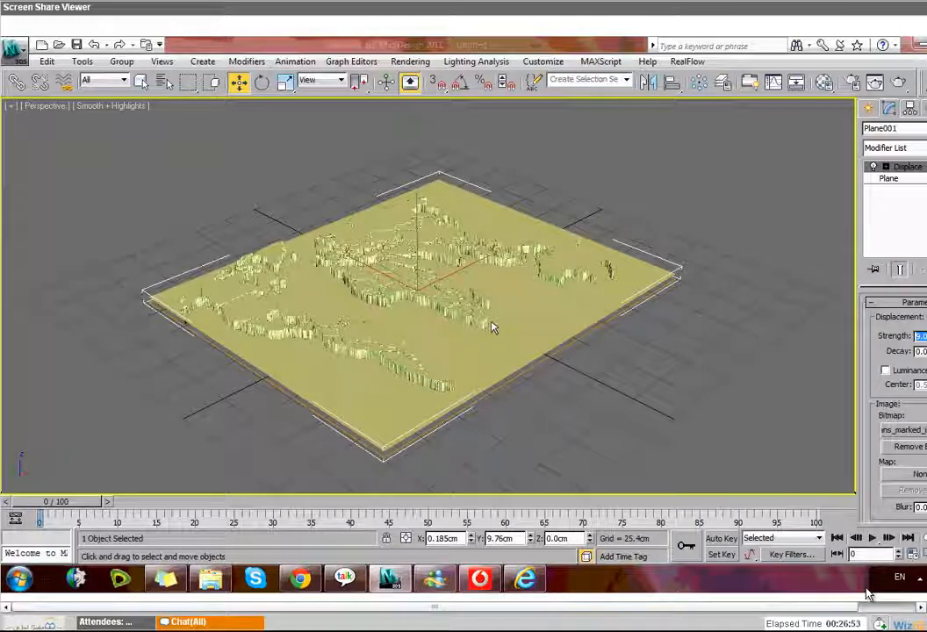
- Examine the displaced continents and coastlines on the plane from another angle and close up
{"action": "middle_click_drag", "start_coordinate": [494, 327], "coordinate": [498, 339], "text": "alt"}
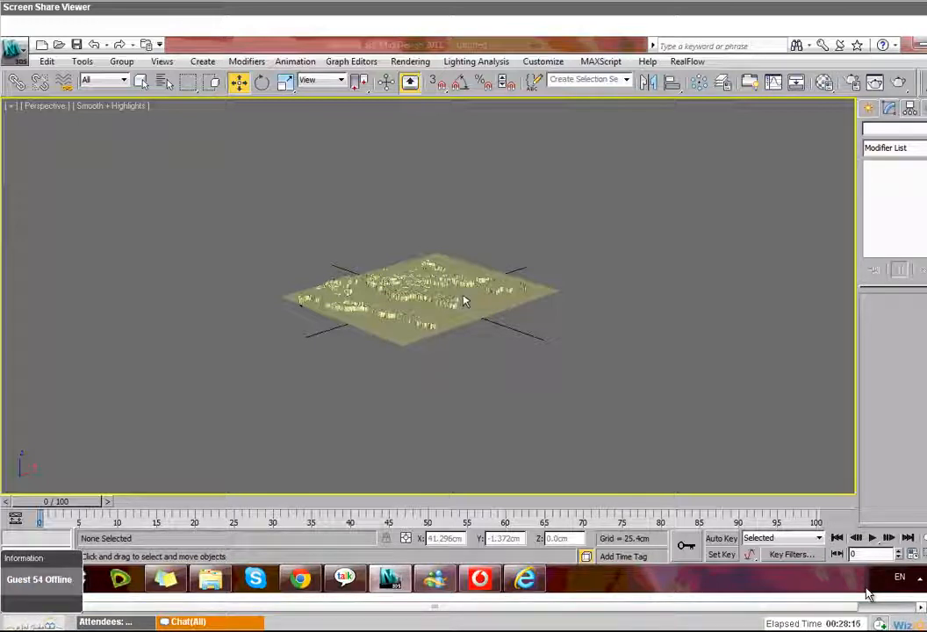
{"action": "scroll", "coordinate": [465, 301], "scroll_direction": "up", "scroll_amount": 5}
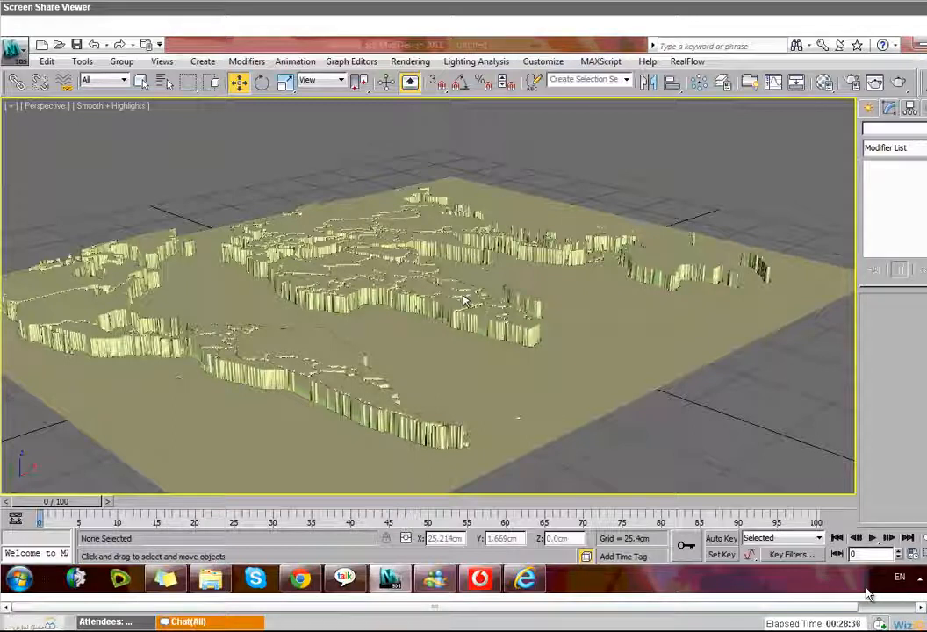
{"action": "scroll", "coordinate": [465, 302], "scroll_direction": "up", "scroll_amount": 3}
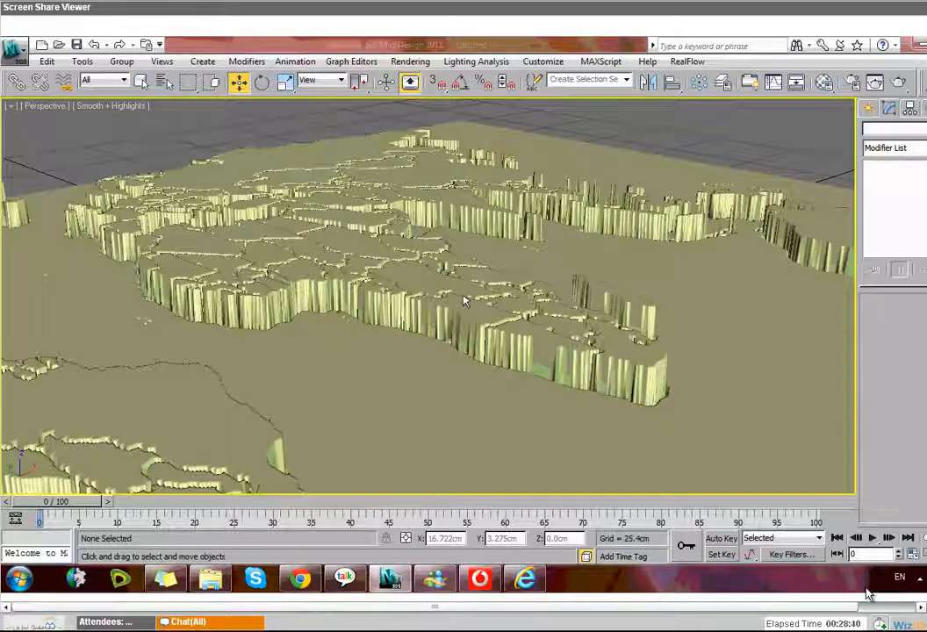
{"action": "scroll", "coordinate": [466, 301], "scroll_direction": "up", "scroll_amount": 2}
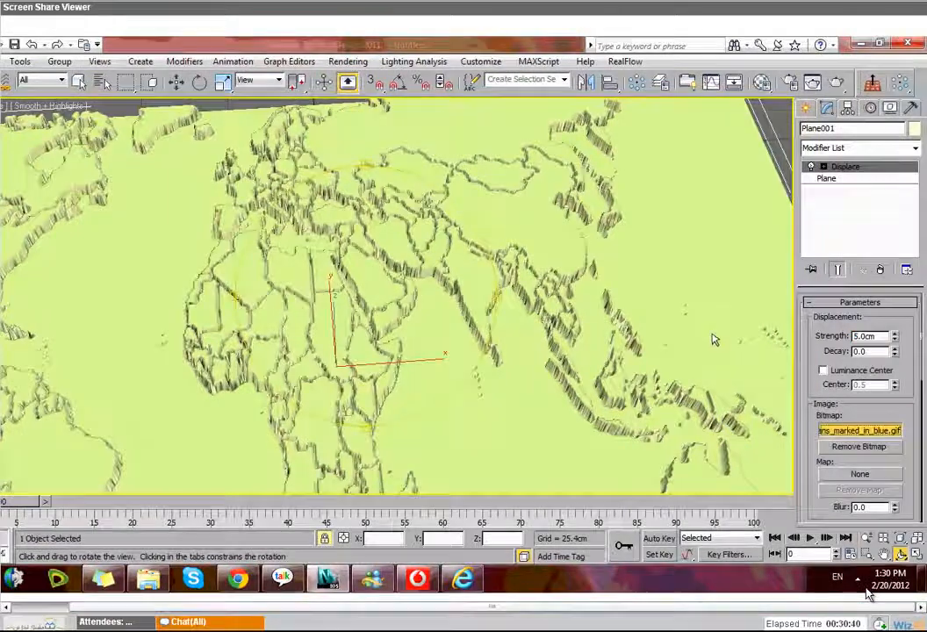
- Reopen the Displace bitmap selection, view the blank world map GIF at full size, and close the image viewer
{"action": "left_click", "coordinate": [872, 434]}
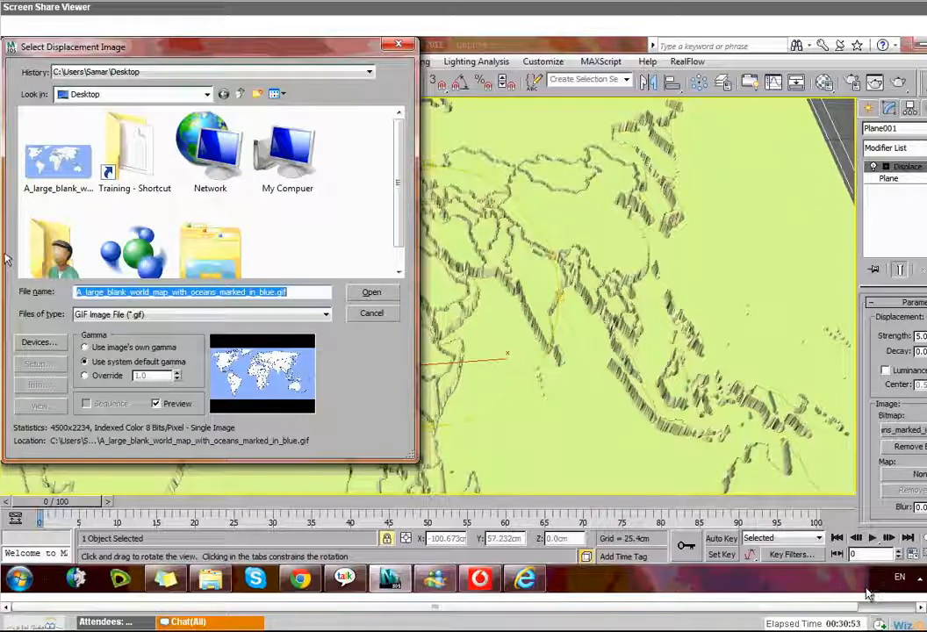
{"action": "left_click", "coordinate": [59, 158]}
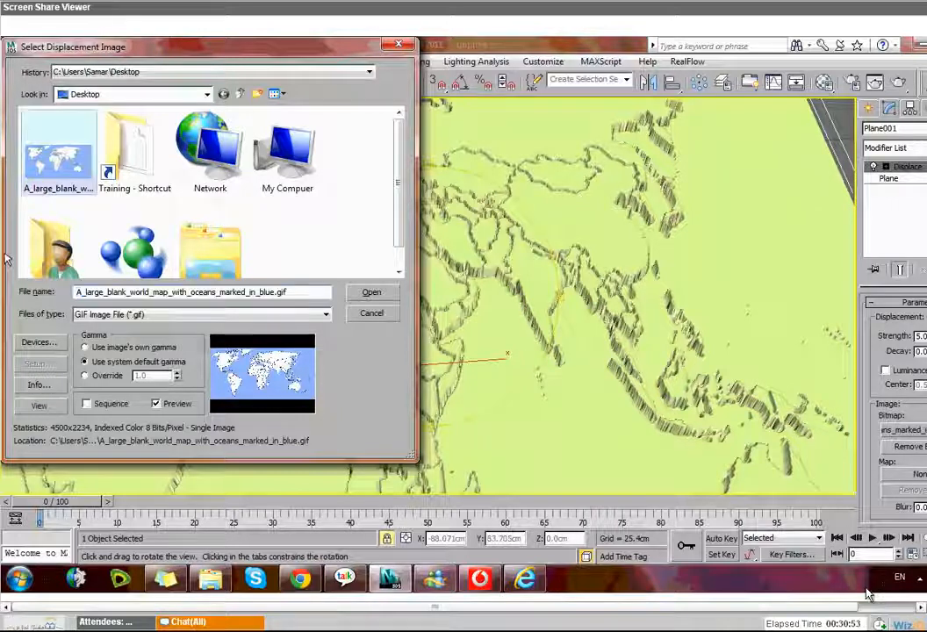
{"action": "double_click", "coordinate": [59, 162]}
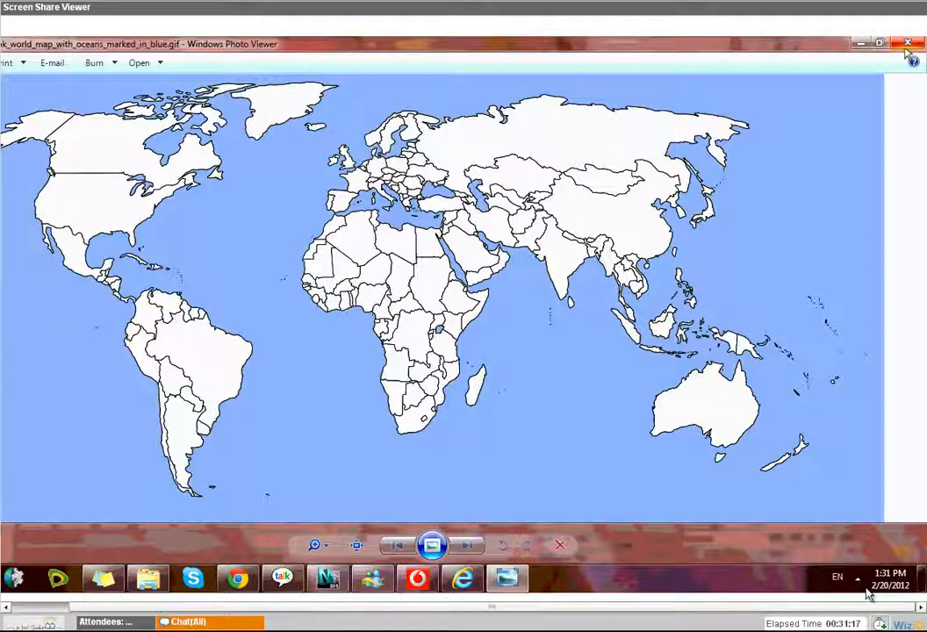
{"action": "left_click", "coordinate": [908, 43]}
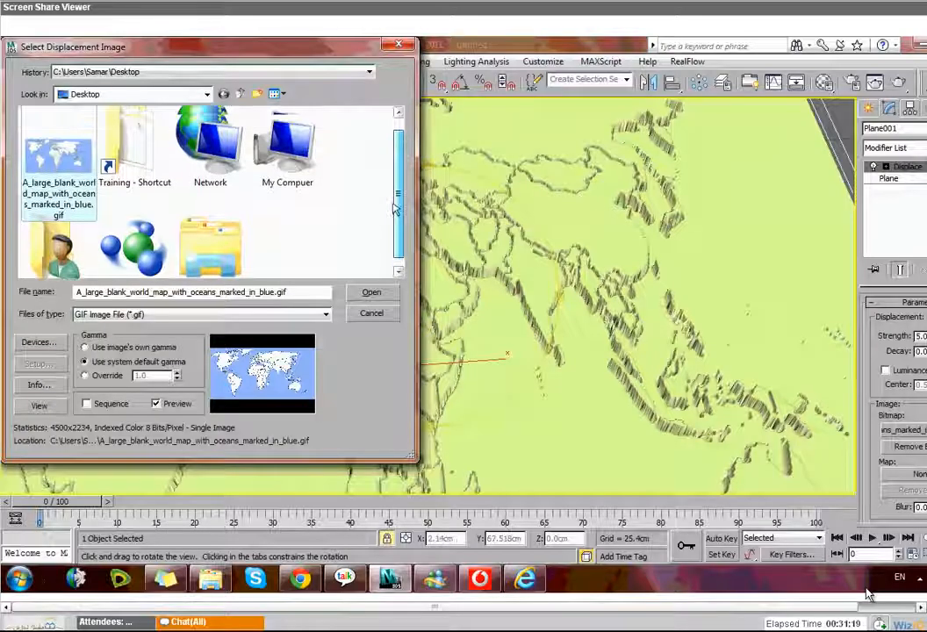
- List all file types, preview earth_map_-_world_map.jpg at full size, and cancel the displacement image selection
{"action": "left_click", "coordinate": [324, 315]}
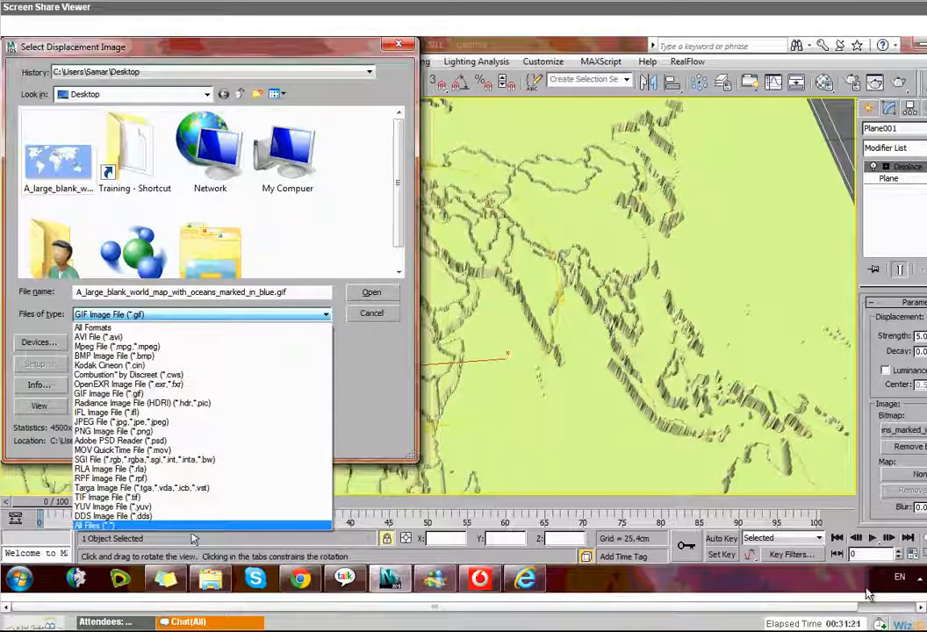
{"action": "left_click", "coordinate": [202, 527]}
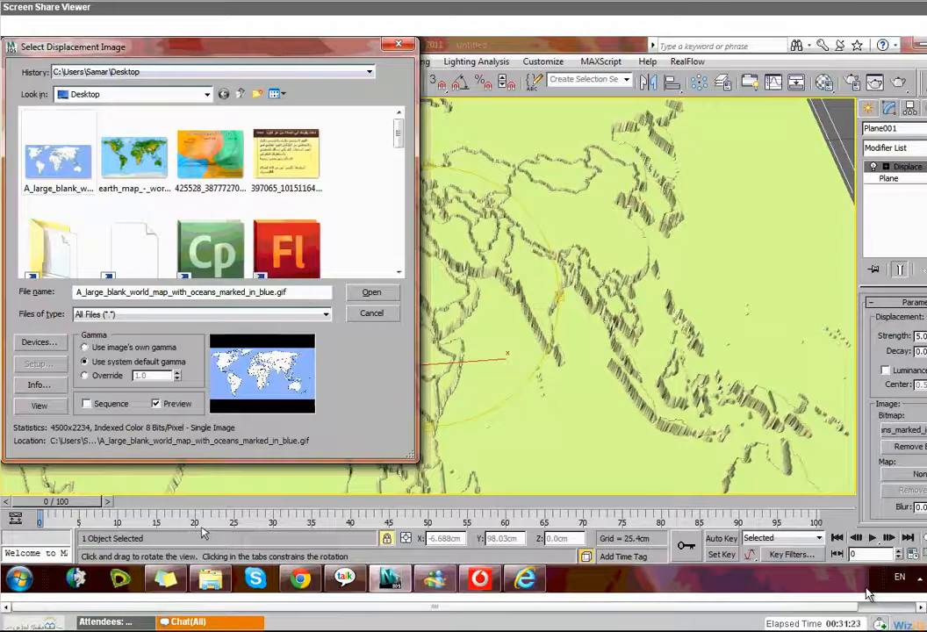
{"action": "left_click", "coordinate": [166, 157]}
{"action": "right_click", "coordinate": [145, 160]}
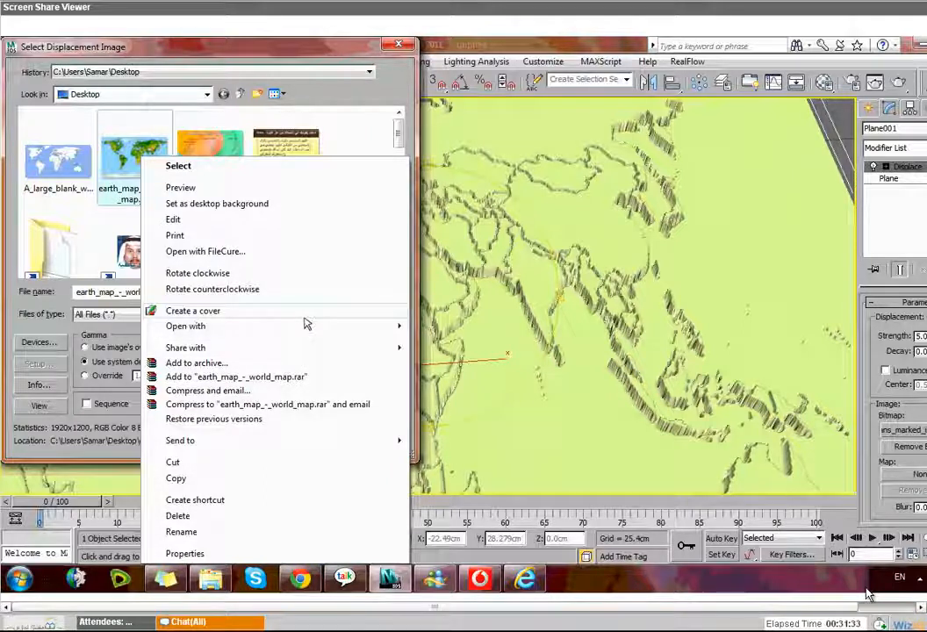
{"action": "left_click", "coordinate": [224, 194]}
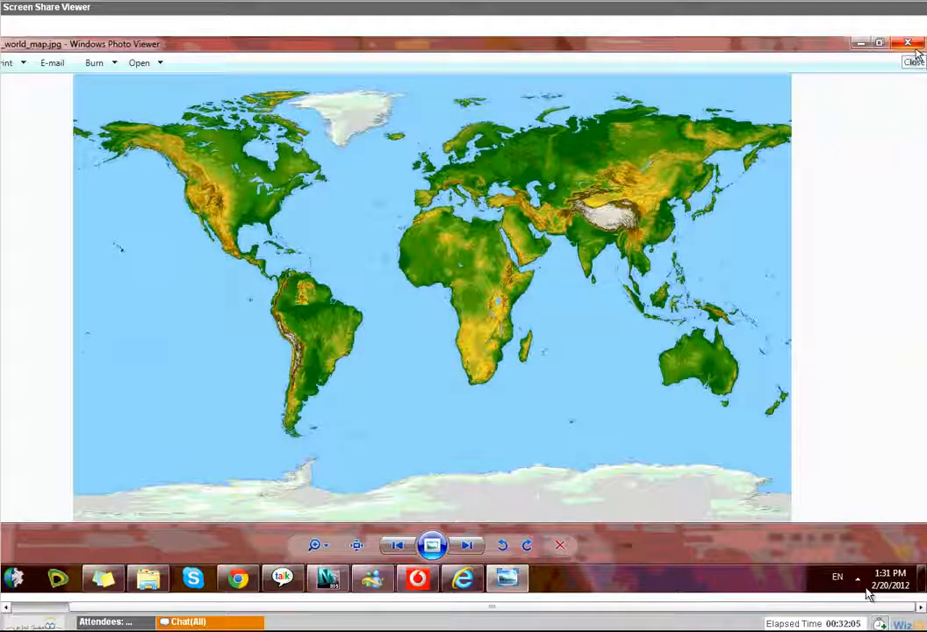
{"action": "left_click", "coordinate": [913, 47]}
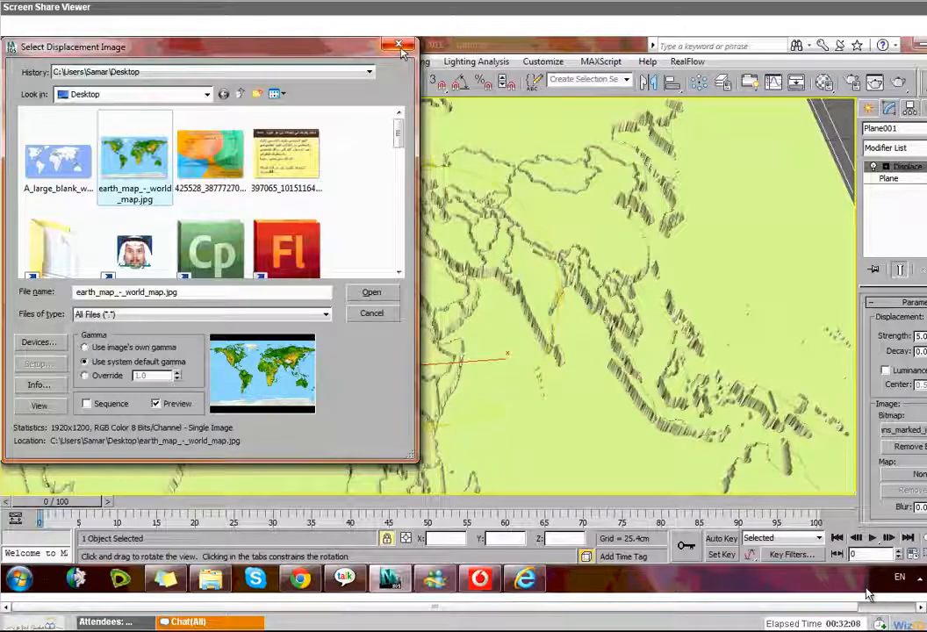
{"action": "left_click", "coordinate": [398, 44]}
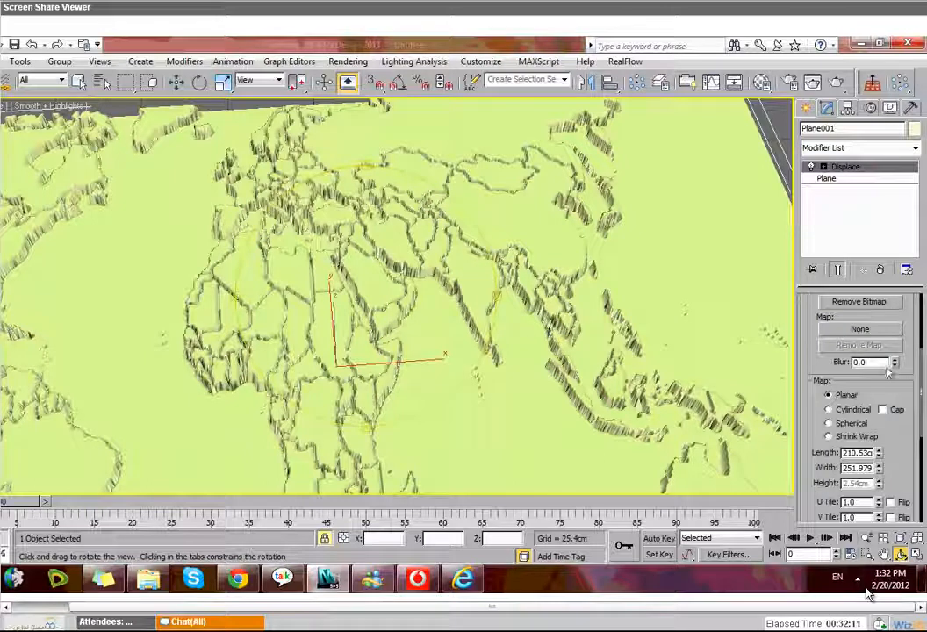
- Raise the Displace modifier's image blur to 0.07
{"action": "left_click", "coordinate": [894, 360]}
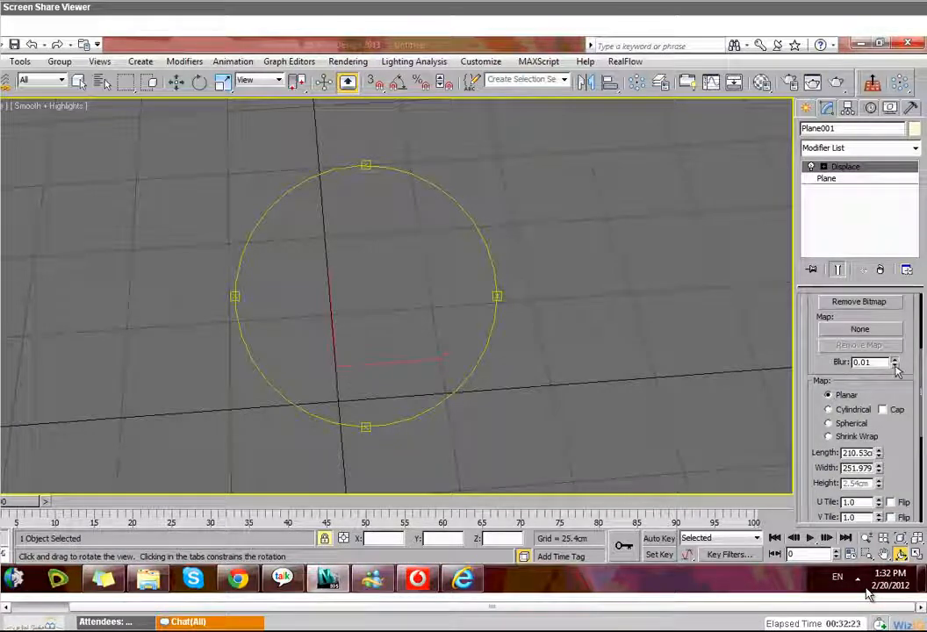
{"action": "left_click", "coordinate": [895, 363]}
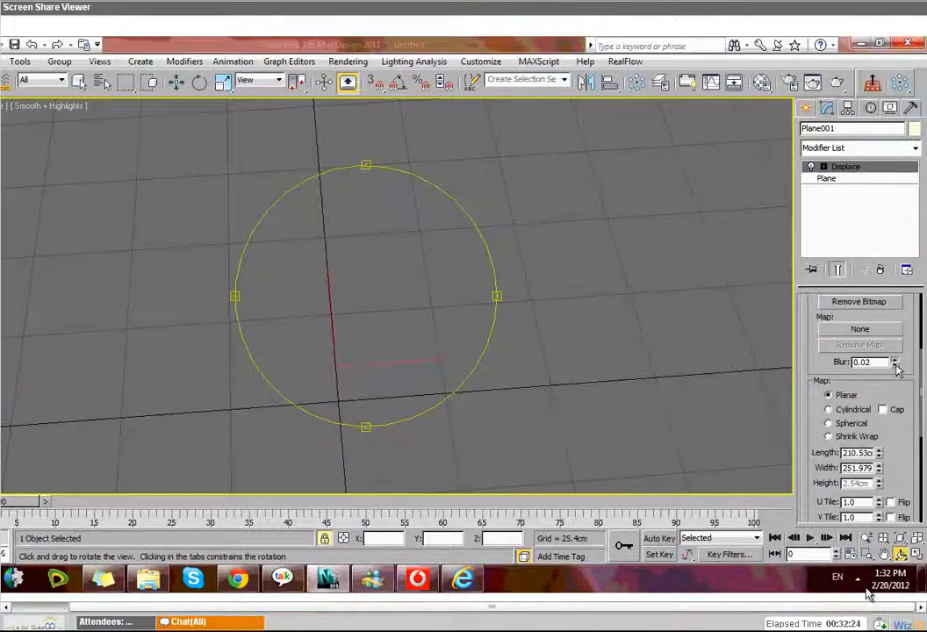
{"action": "left_click", "coordinate": [895, 362]}
{"action": "left_click", "coordinate": [895, 363]}
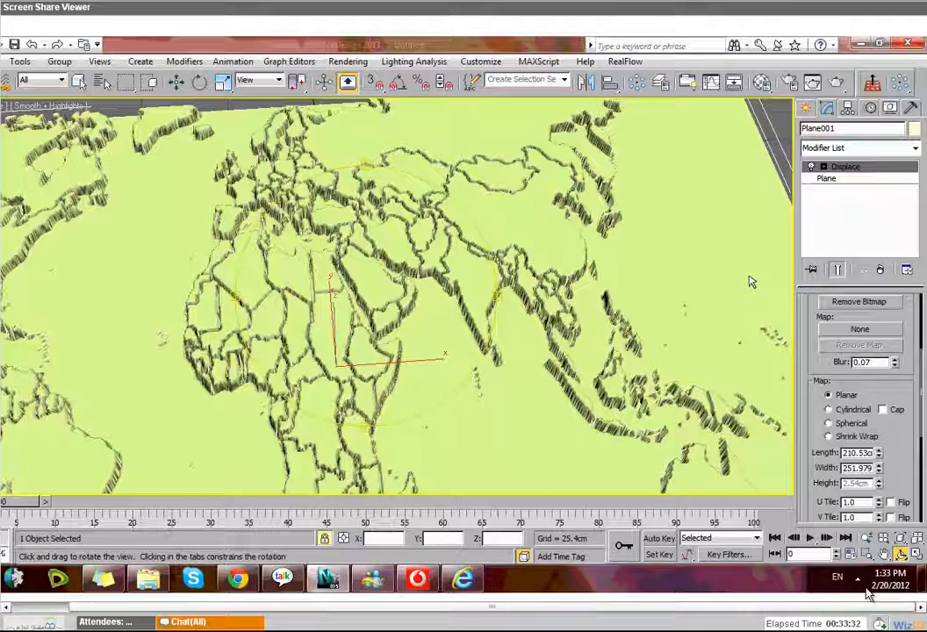
- Set the Displace modifier's Strength to 0 cm at frame 0
{"action": "scroll", "coordinate": [808, 492], "scroll_direction": "up", "scroll_amount": 3}
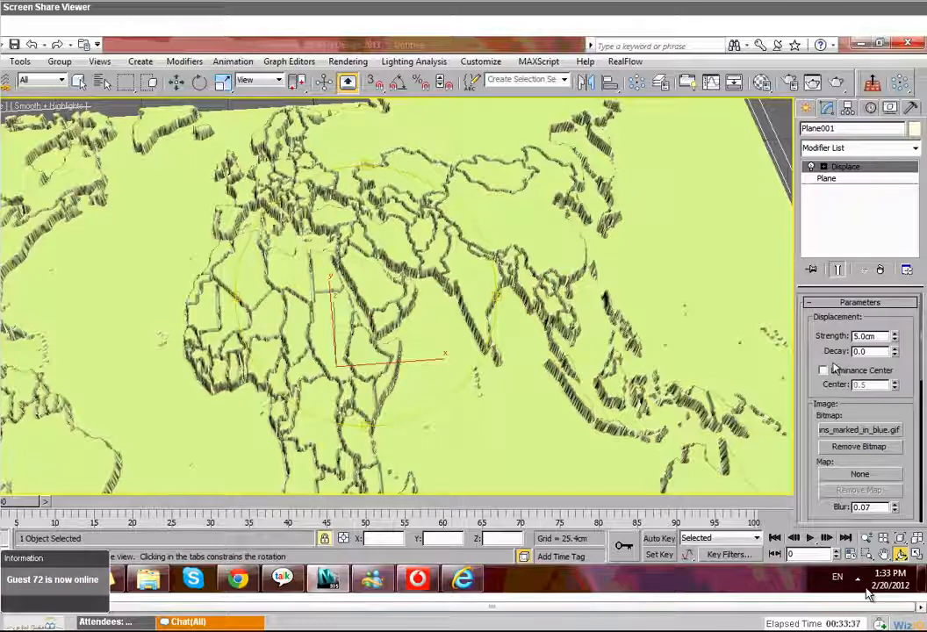
{"action": "double_click", "coordinate": [858, 351]}
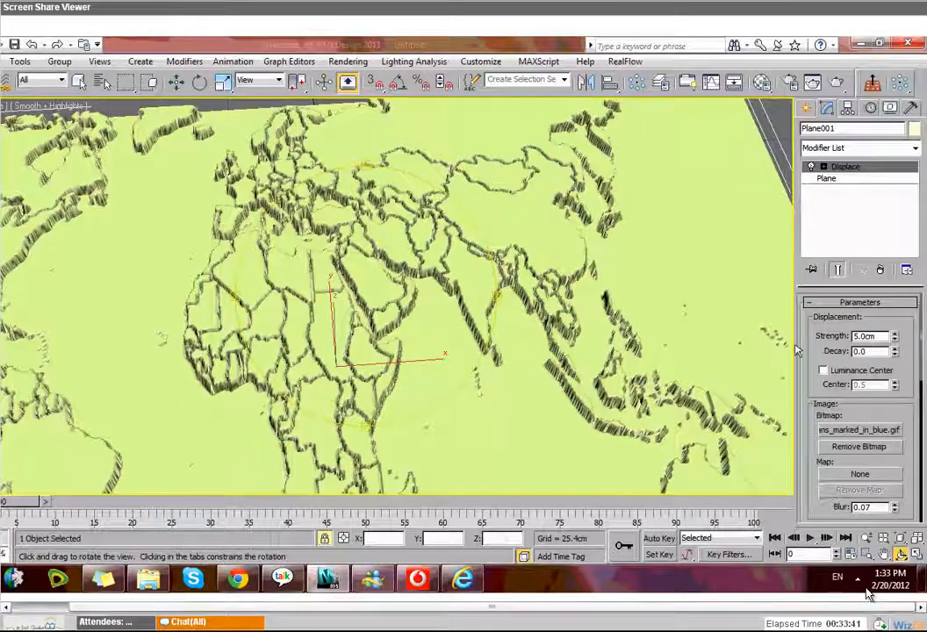
{"action": "double_click", "coordinate": [868, 336]}
{"action": "type", "text": "0"}
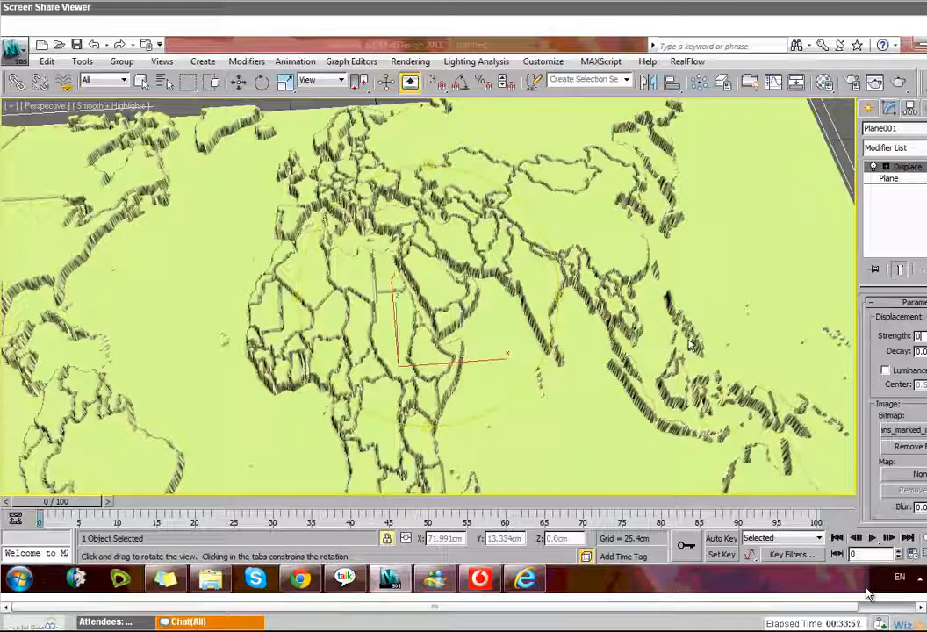
{"action": "key", "text": "Return"}
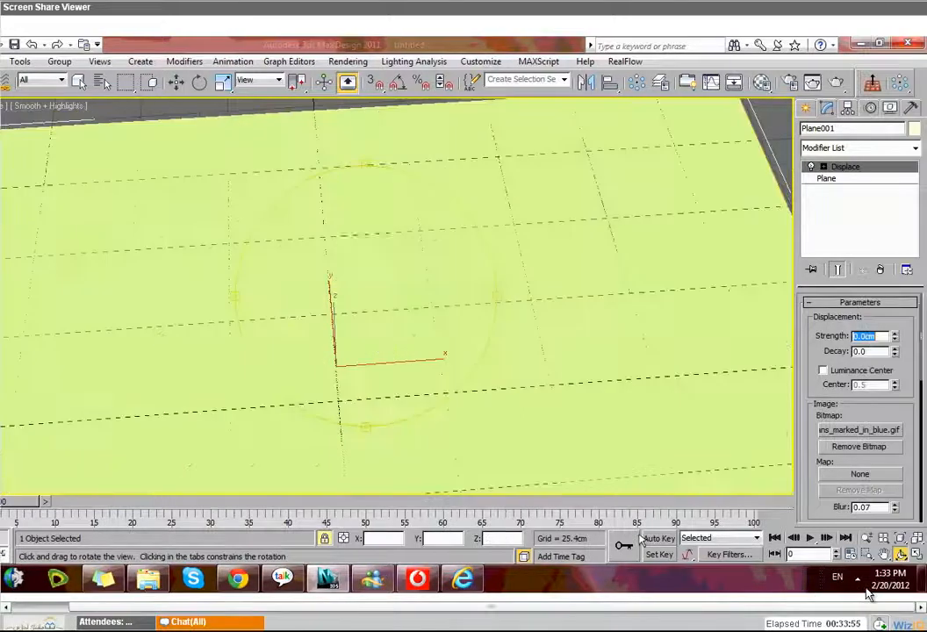
- Animate the Displace Strength by recording an Auto Key value of 5 cm at frame 100, and end key recording
{"action": "left_click", "coordinate": [650, 538]}
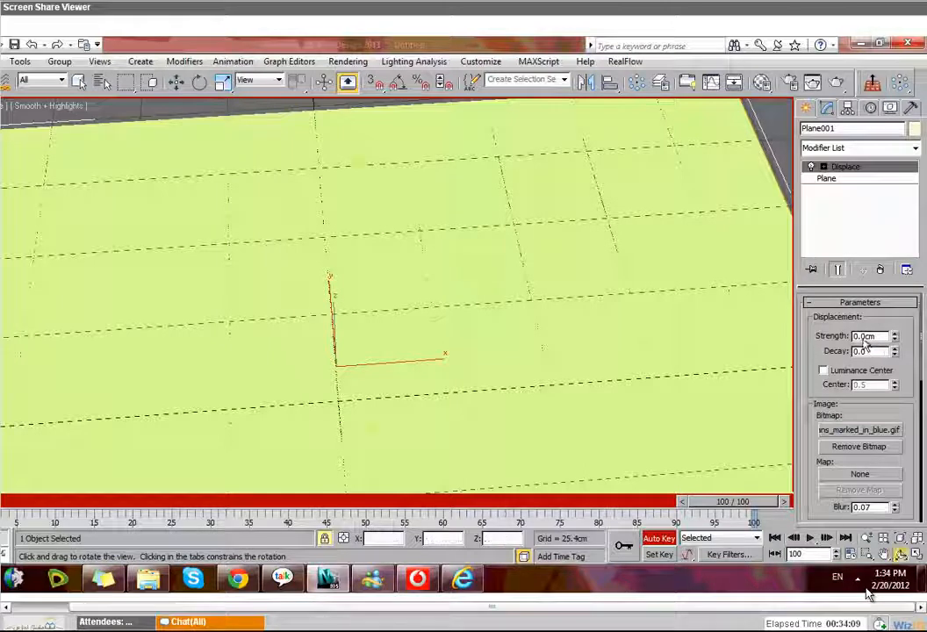
{"action": "double_click", "coordinate": [859, 338]}
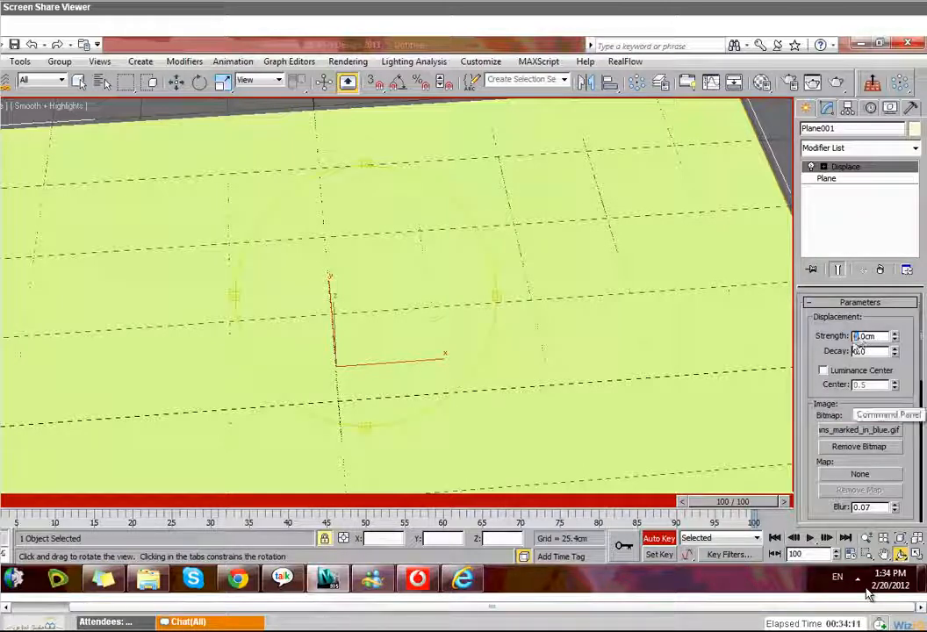
{"action": "type", "text": "5"}
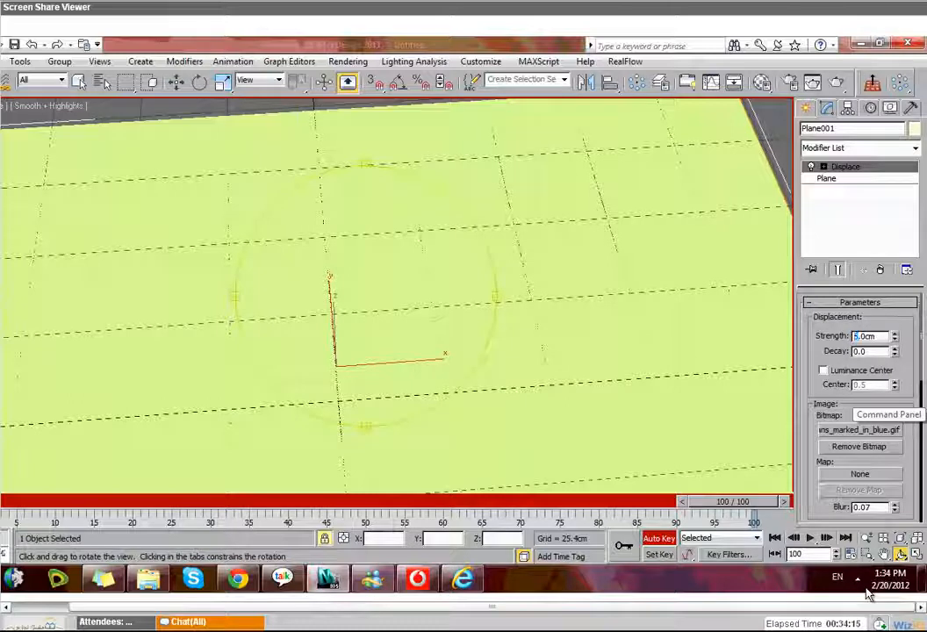
{"action": "key", "text": "Return"}
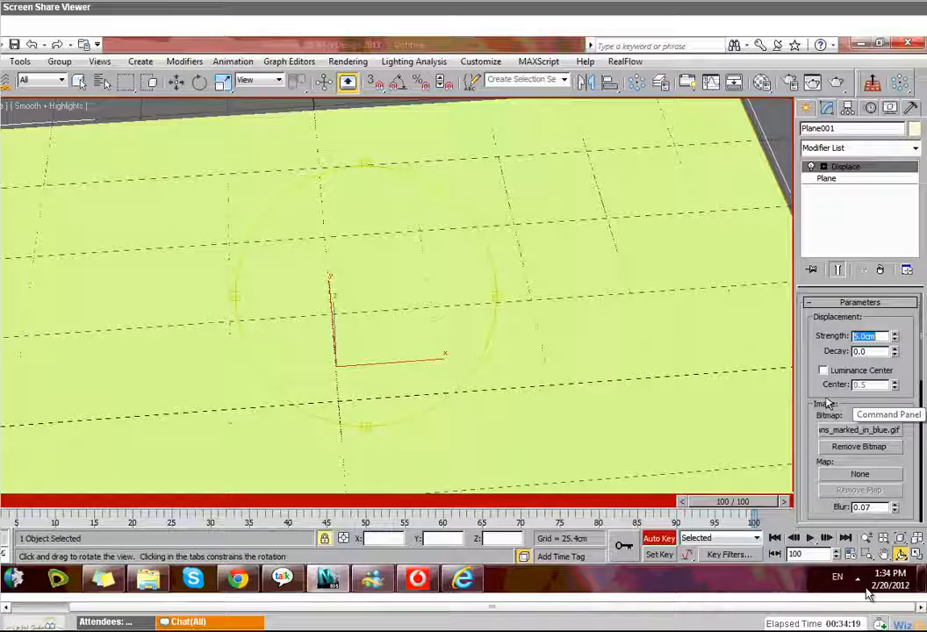
{"action": "right_click", "coordinate": [828, 402]}
{"action": "left_click", "coordinate": [823, 426]}
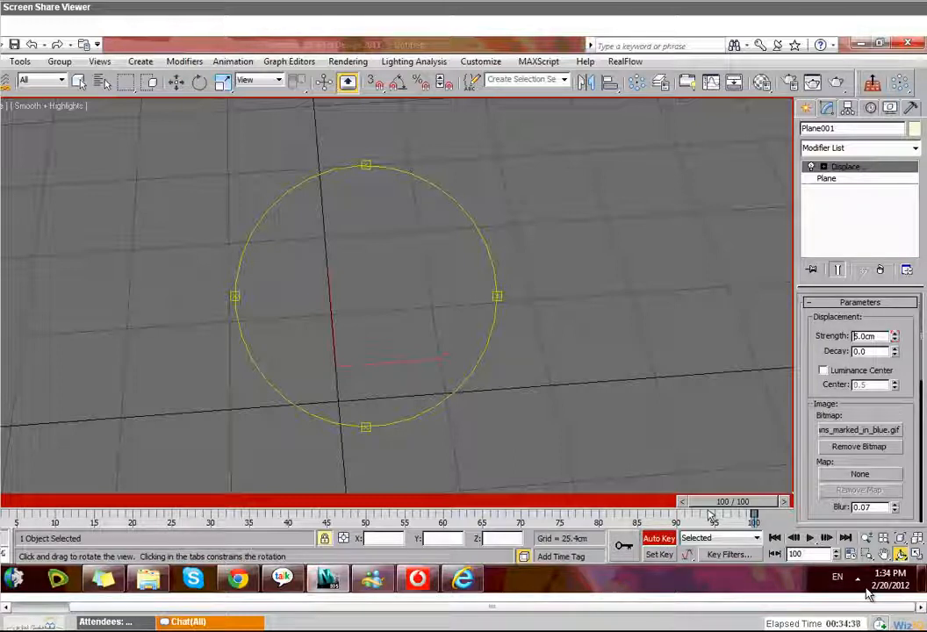
{"action": "left_click", "coordinate": [659, 538]}
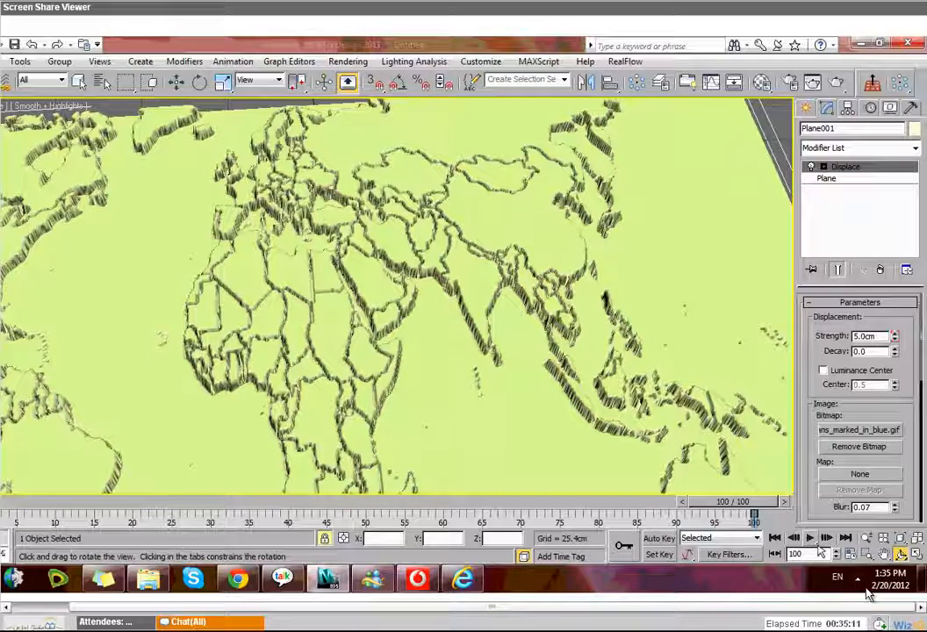
- Play back the plane's displacement animation and bring 3ds Max back in front of the online classroom
{"action": "left_click", "coordinate": [813, 540]}
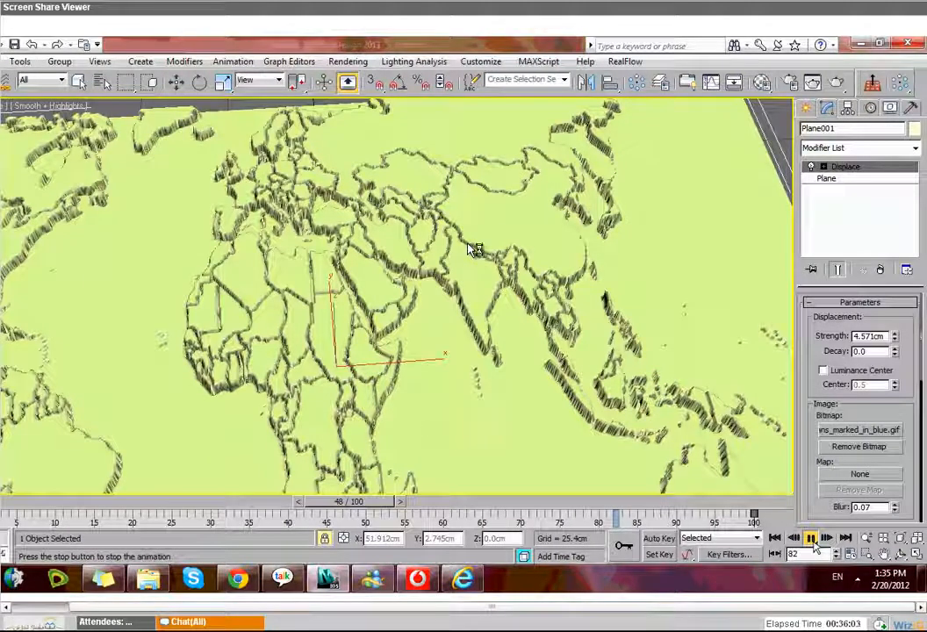
{"action": "mouse_move", "coordinate": [327, 580]}
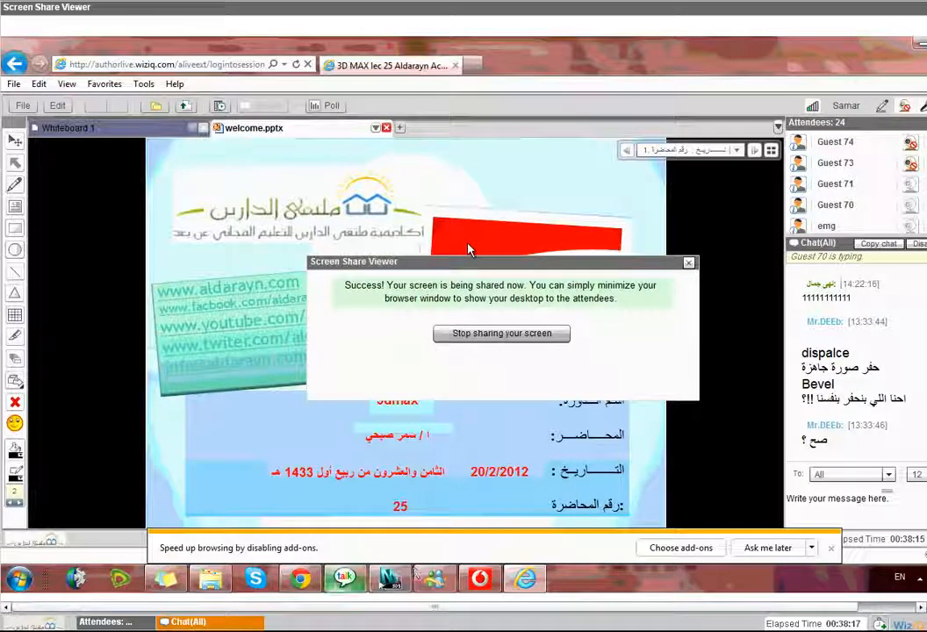
{"action": "mouse_move", "coordinate": [344, 590]}
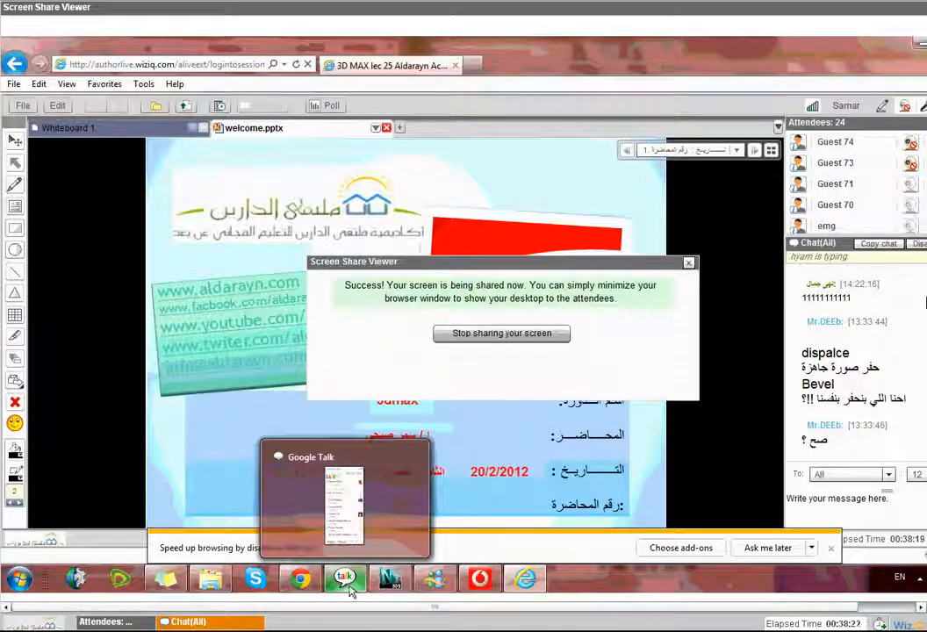
{"action": "mouse_move", "coordinate": [226, 586]}
{"action": "mouse_move", "coordinate": [389, 594]}
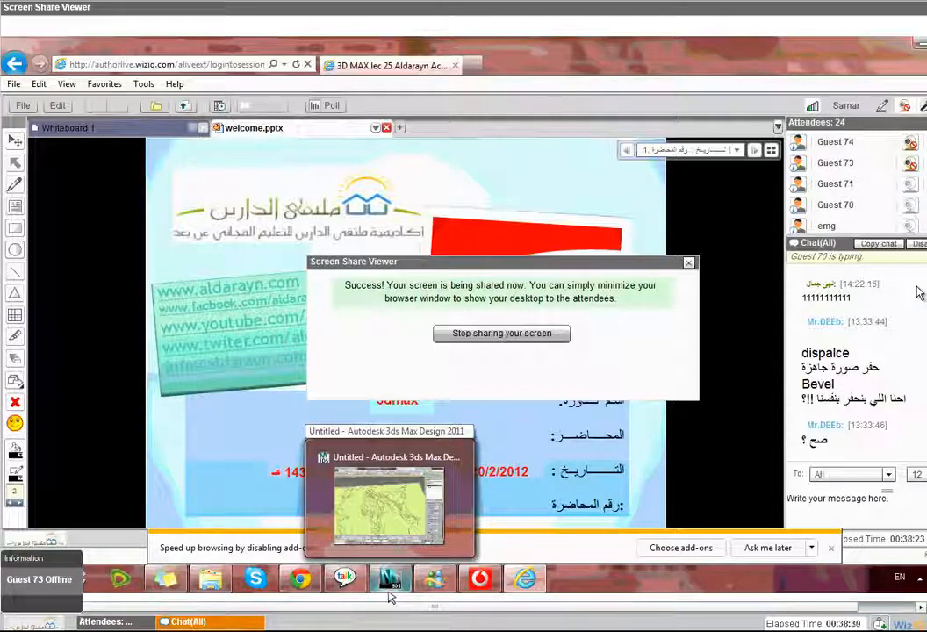
{"action": "left_click", "coordinate": [391, 590]}
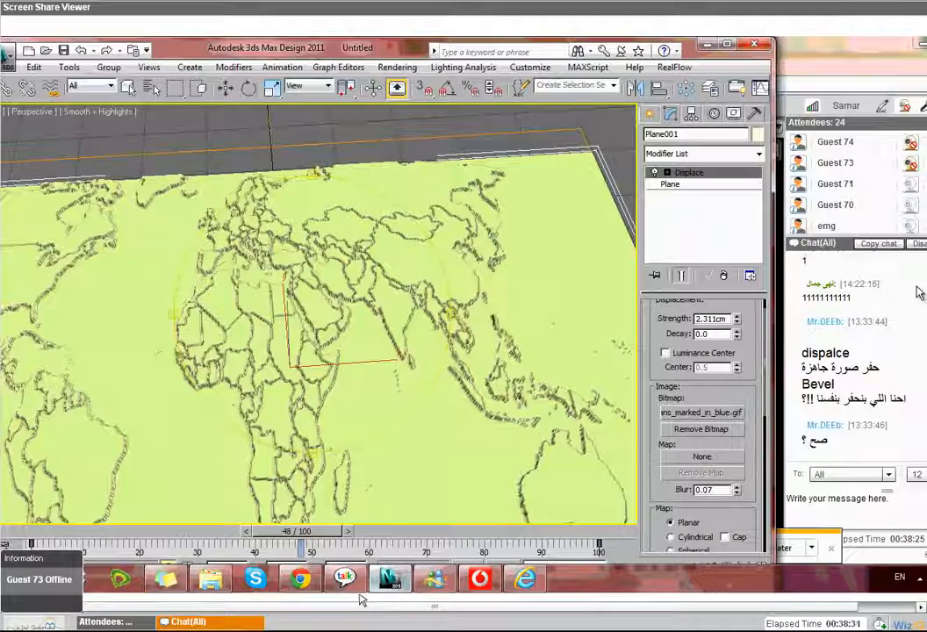
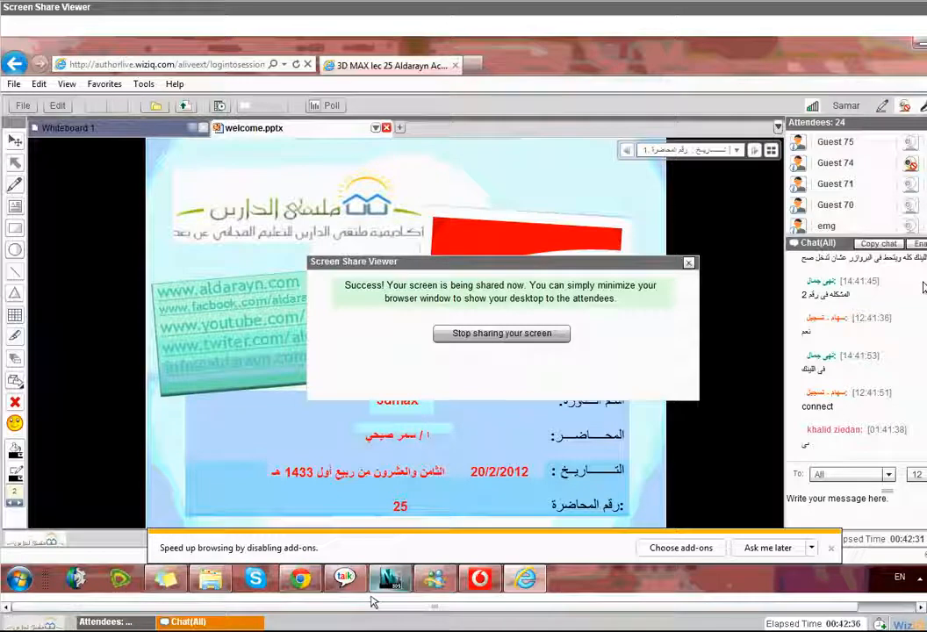
- Return from the online classroom to a maximized 3ds Max window and delete the displaced plane
{"action": "left_click", "coordinate": [390, 579]}
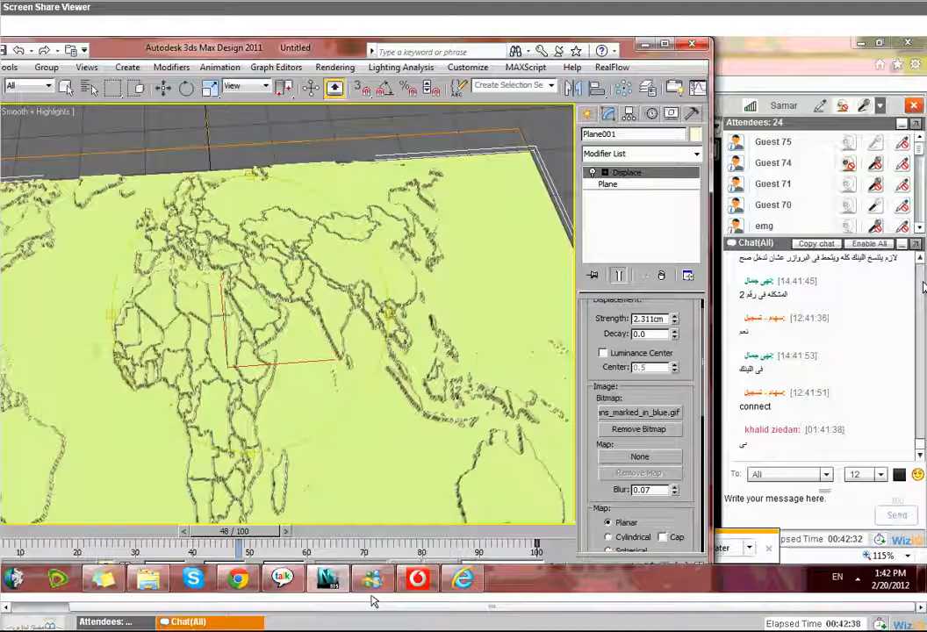
{"action": "left_click", "coordinate": [664, 46]}
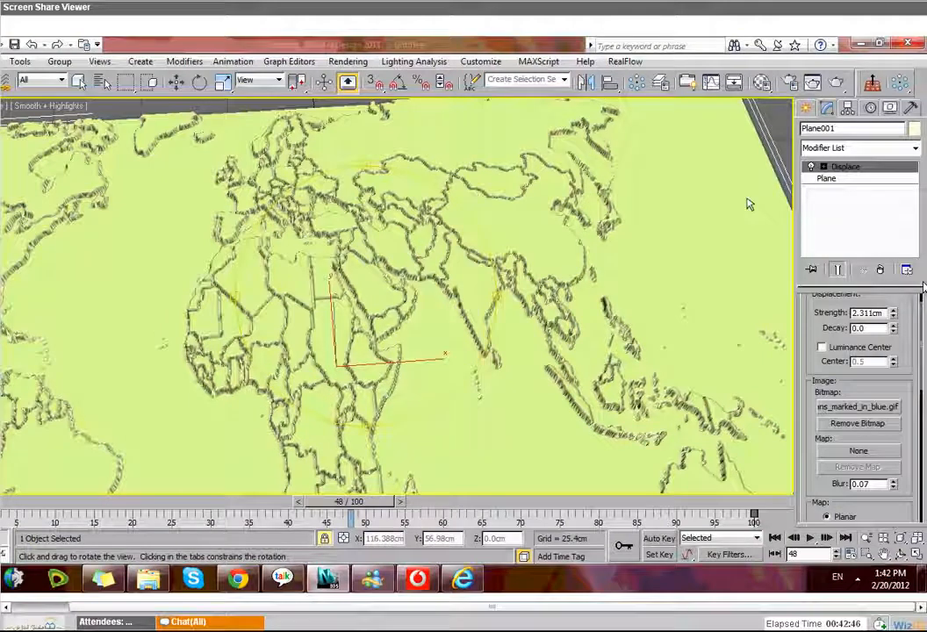
{"action": "key", "text": "Delete"}
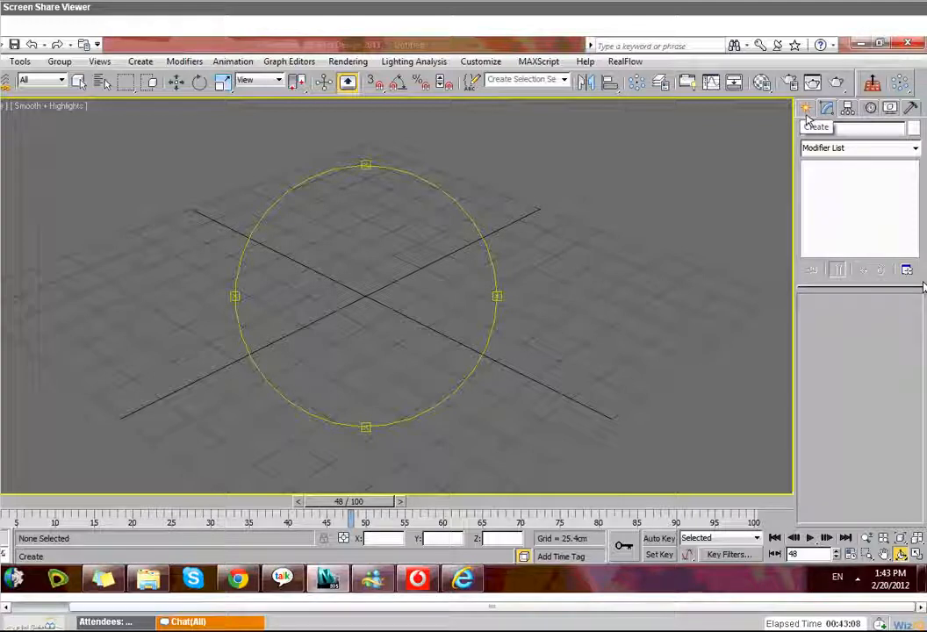
- Create a tall standard-primitive cylinder near the grid centre in the Perspective view
{"action": "left_click", "coordinate": [806, 113]}
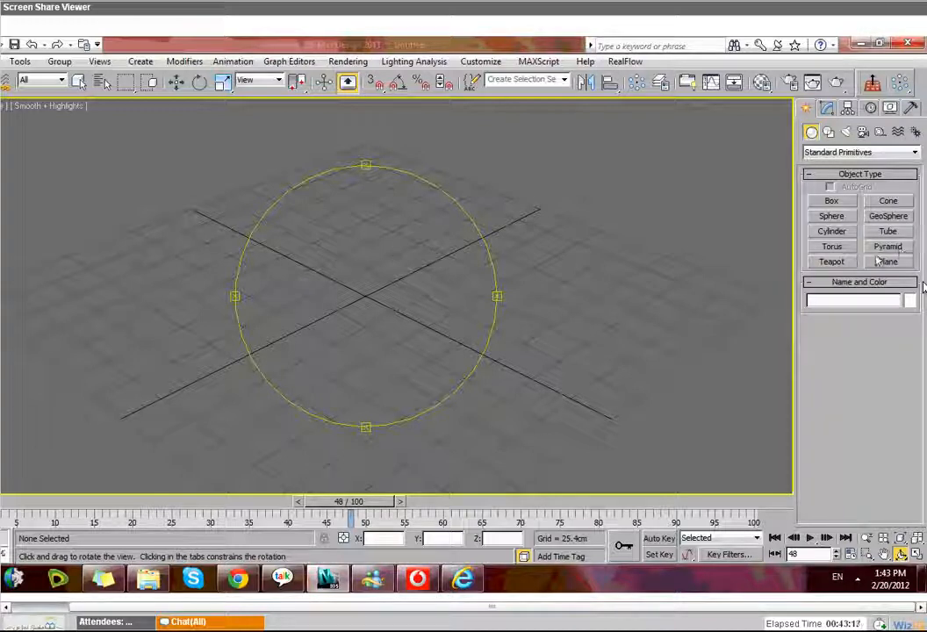
{"action": "key", "text": "w"}
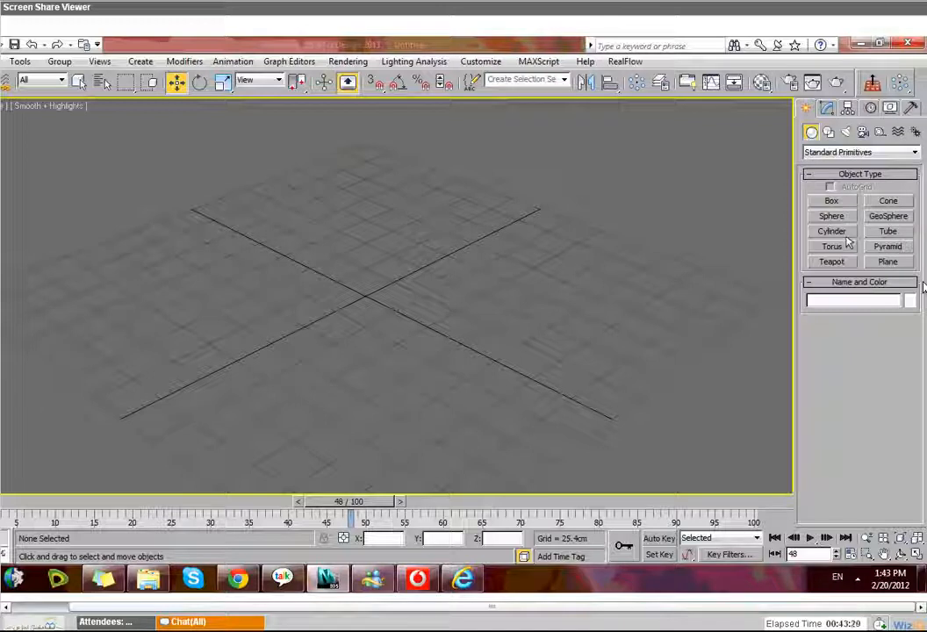
{"action": "left_click", "coordinate": [845, 233]}
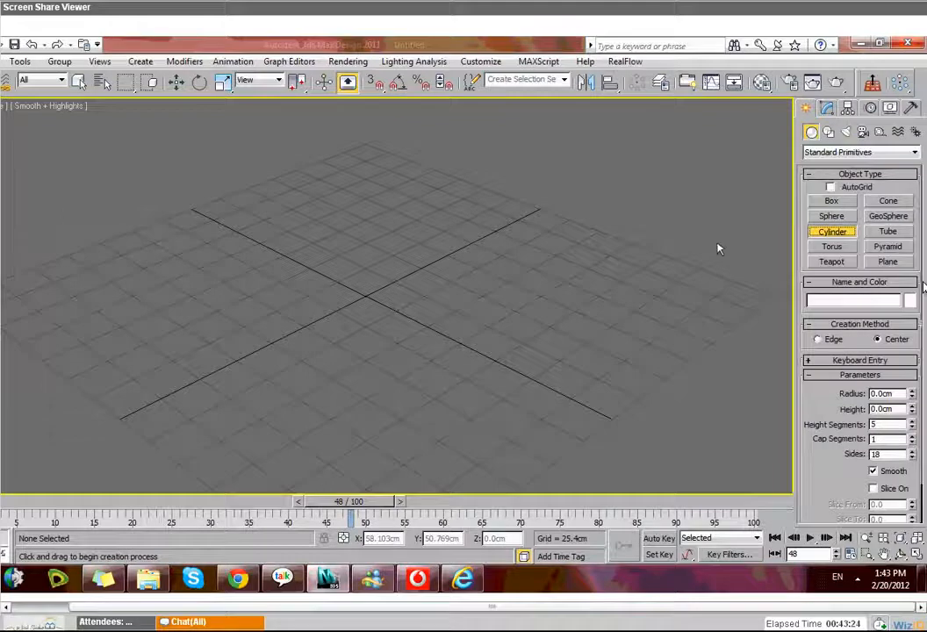
{"action": "left_click_drag", "start_coordinate": [402, 269], "coordinate": [459, 283]}
{"action": "left_click", "coordinate": [487, 271]}
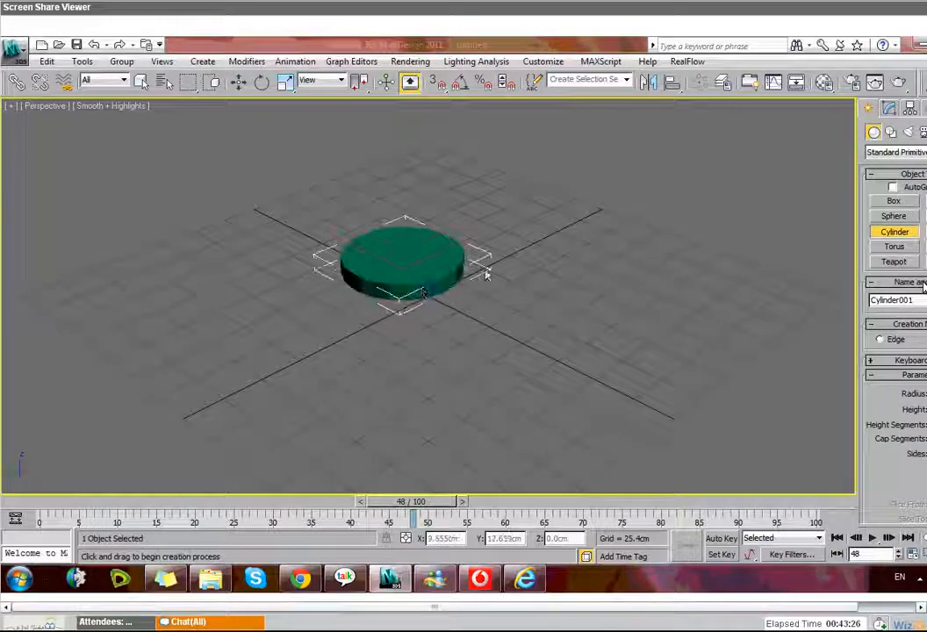
{"action": "left_click", "coordinate": [419, 186]}
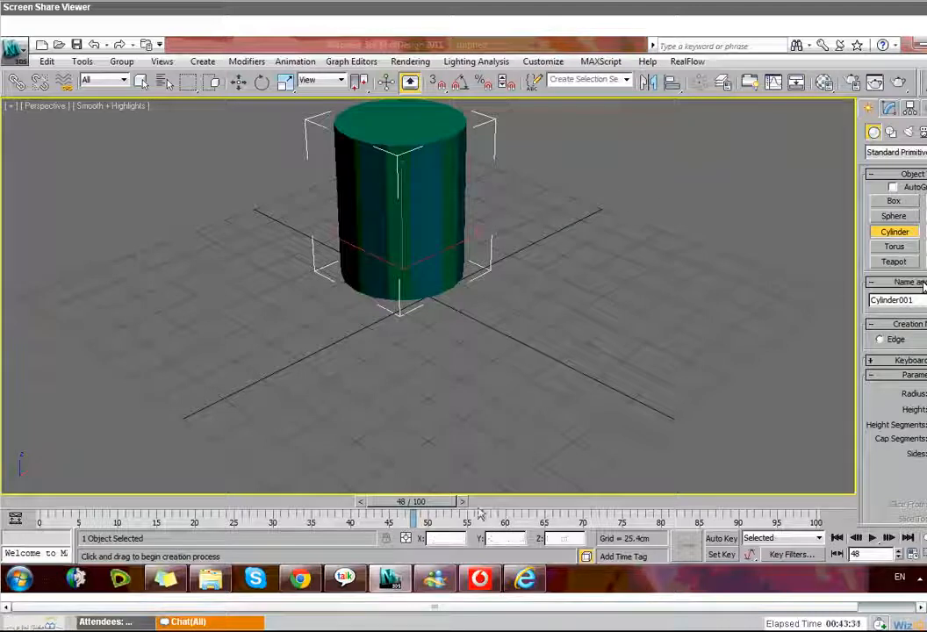
- Move the cylinder to the world origin by resetting its X and Y positions to 0 cm
{"action": "right_click", "coordinate": [501, 426]}
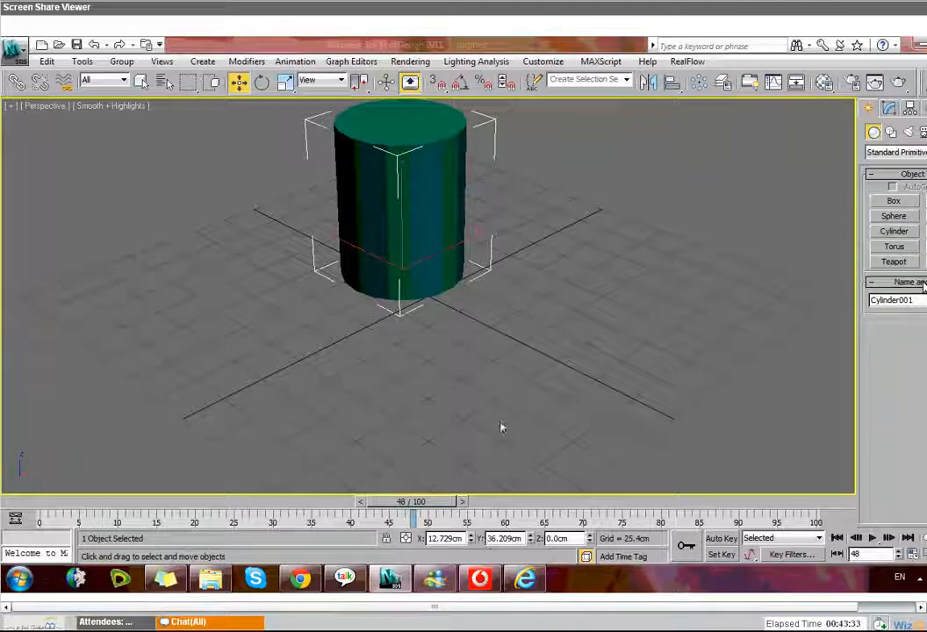
{"action": "right_click", "coordinate": [471, 541]}
{"action": "right_click", "coordinate": [531, 538]}
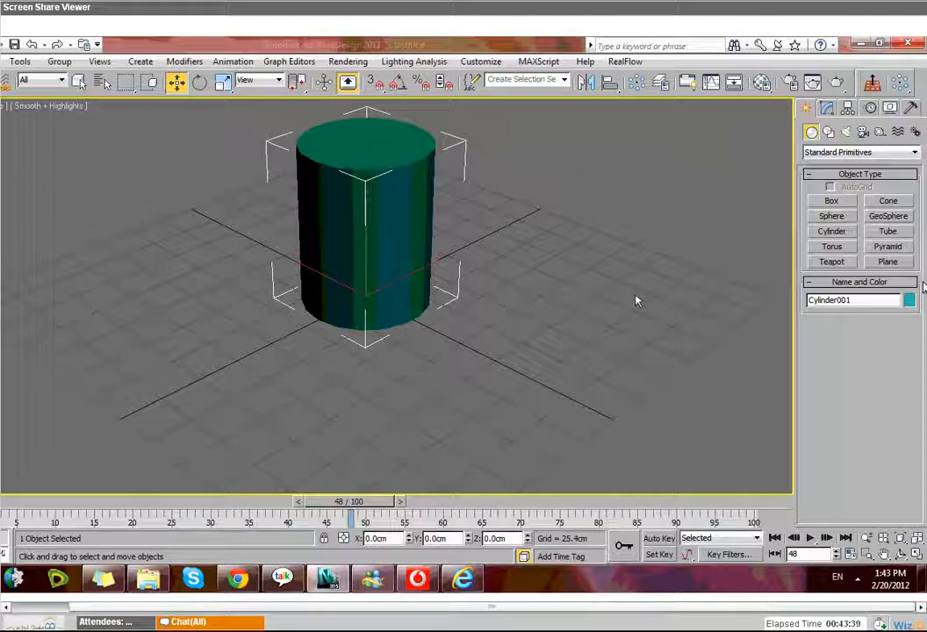
- Change the cylinder's object color to a light yellow from the 3ds Max palette
{"action": "left_click", "coordinate": [909, 301]}
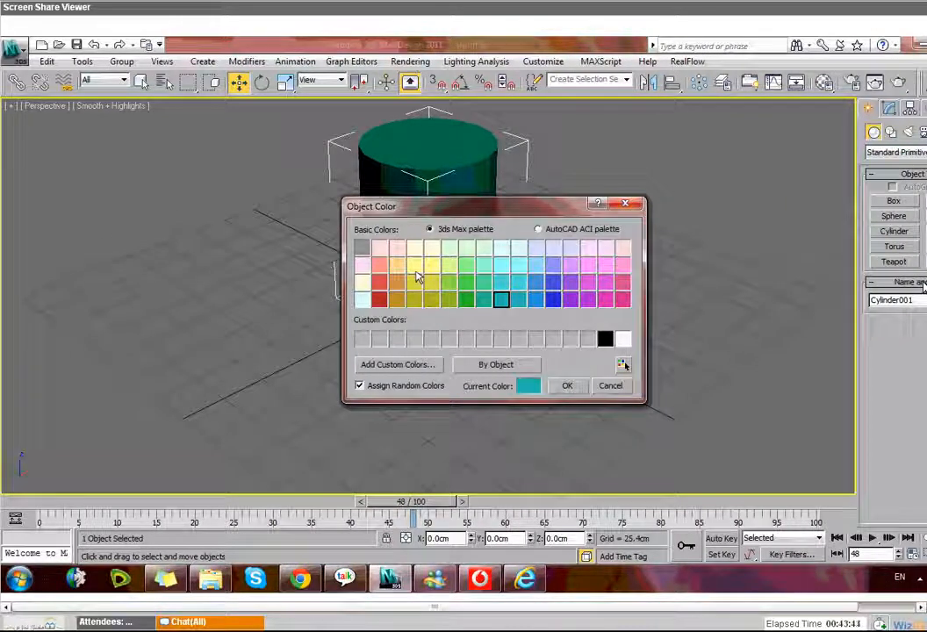
{"action": "left_click", "coordinate": [415, 265]}
{"action": "left_click", "coordinate": [567, 385]}
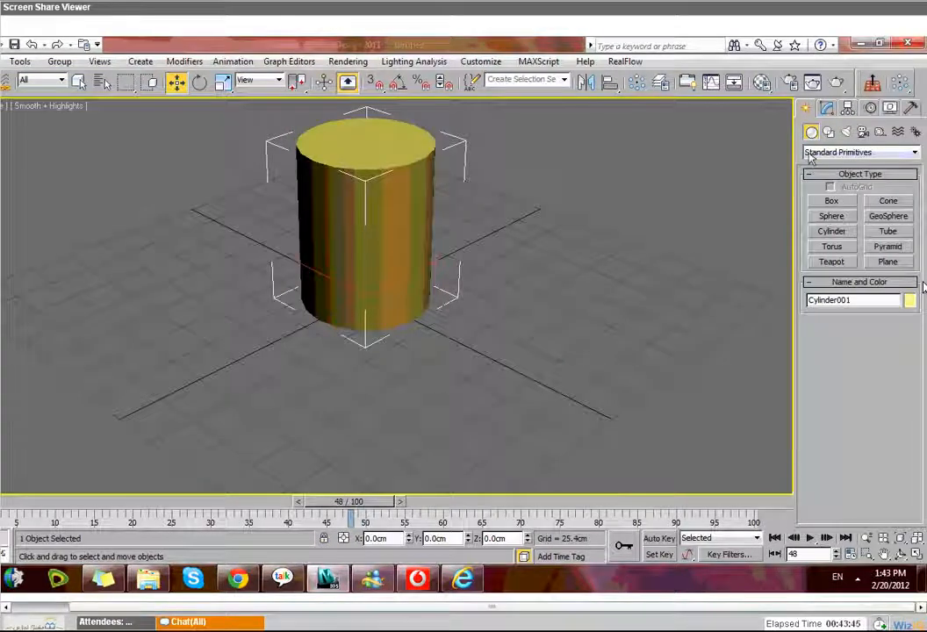
- Apply the Lattice modifier to the yellow cylinder
{"action": "left_click", "coordinate": [826, 107]}
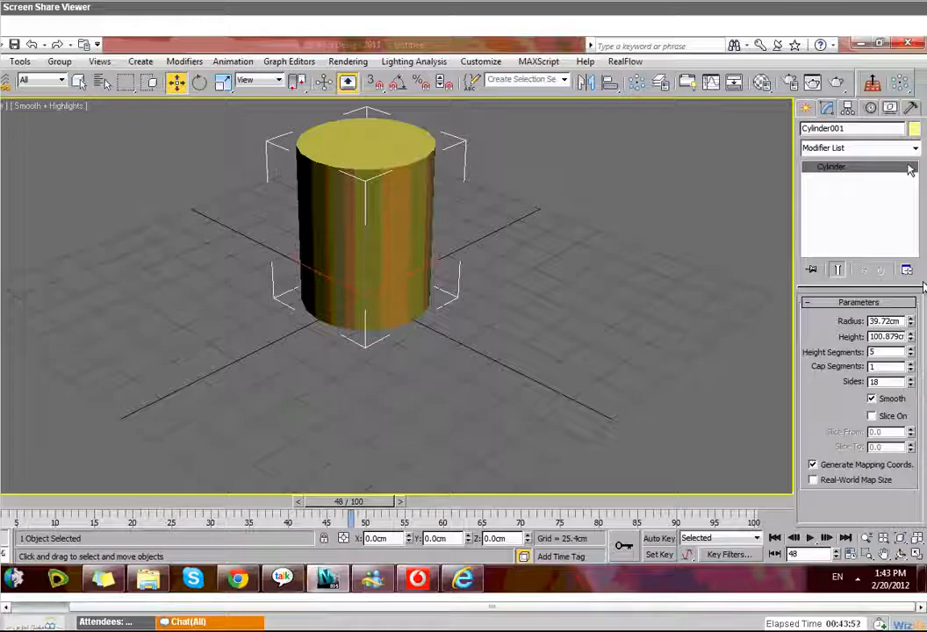
{"action": "left_click", "coordinate": [912, 147]}
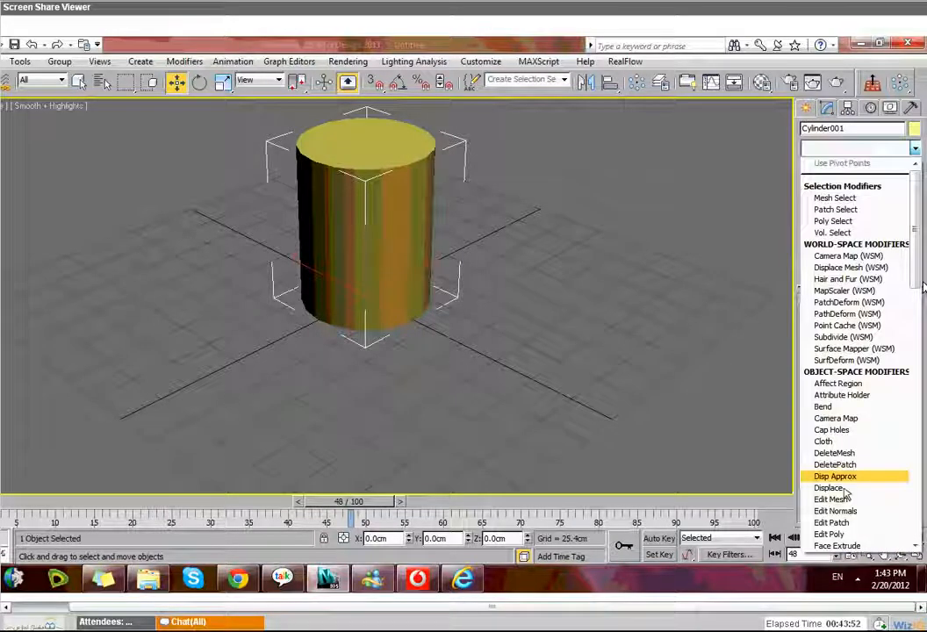
{"action": "key", "text": "l"}
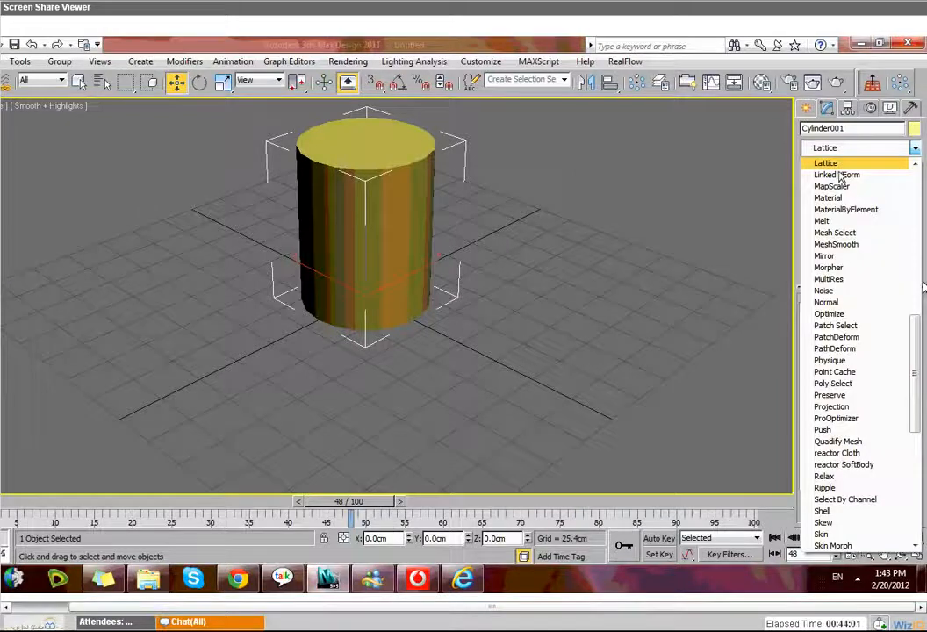
{"action": "key", "text": "Return"}
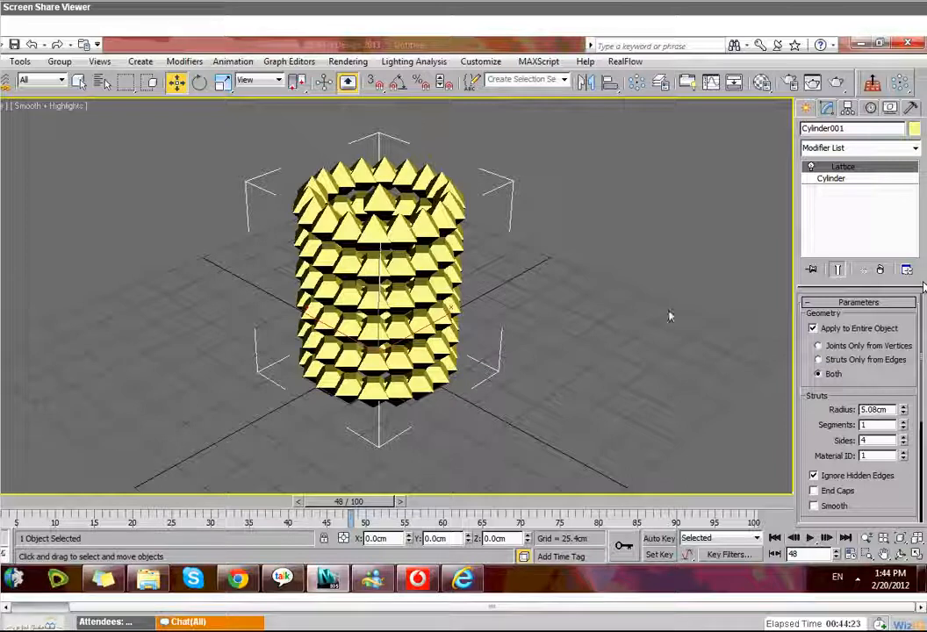
- Temporarily disable the Lattice modifier to examine the cylinder's edges in wireframe, restoring shaded display and re-enabling the modifier
{"action": "left_click", "coordinate": [812, 167]}
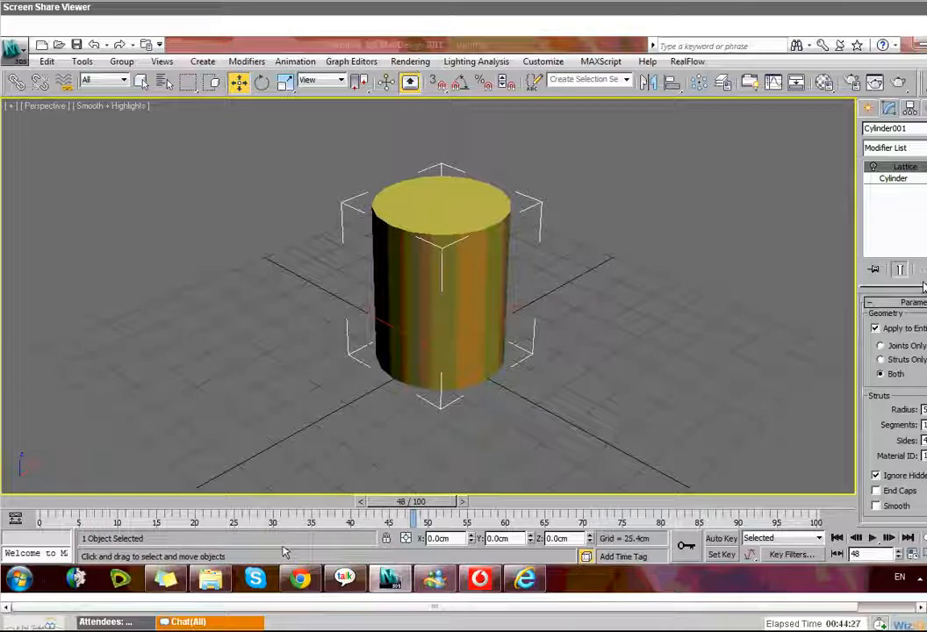
{"action": "key", "text": "F3"}
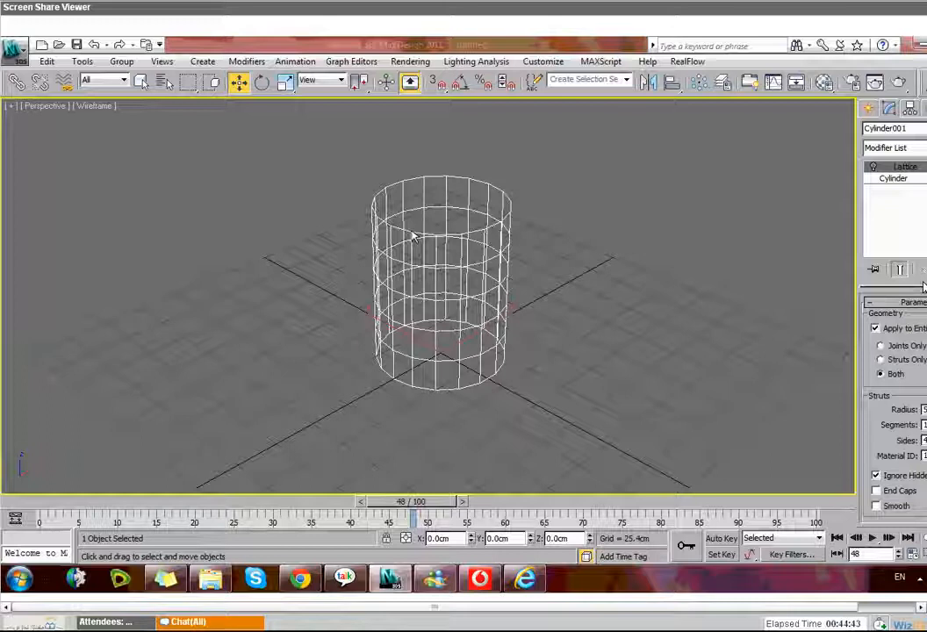
{"action": "key", "text": "F3"}
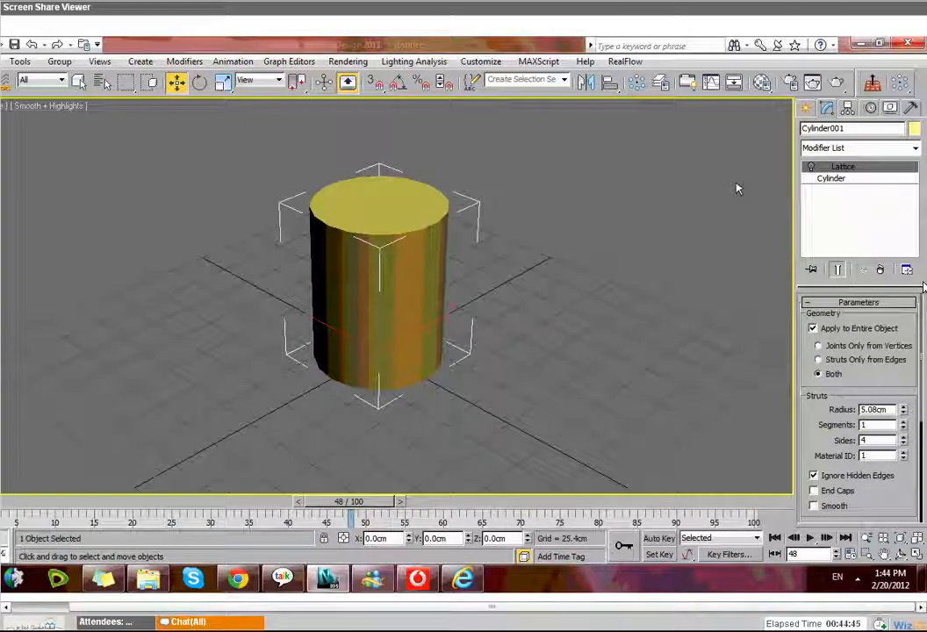
{"action": "left_click", "coordinate": [812, 167]}
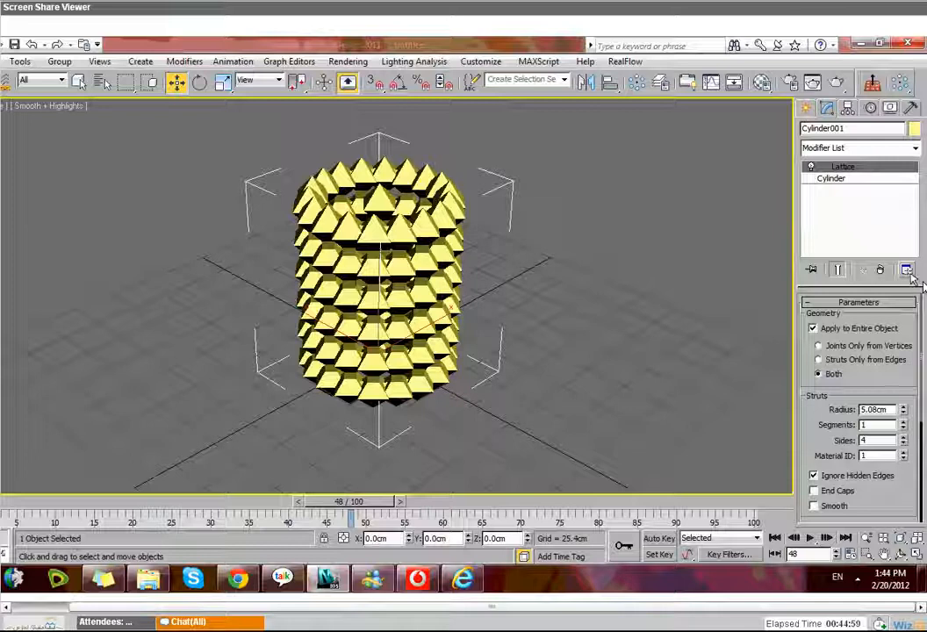
- Try Joints Only from Vertices for the Lattice geometry, and switch it to Struts Only from Edges
{"action": "scroll", "coordinate": [920, 283], "scroll_direction": "down", "scroll_amount": 5}
{"action": "left_click_drag", "start_coordinate": [924, 404], "coordinate": [923, 468]}
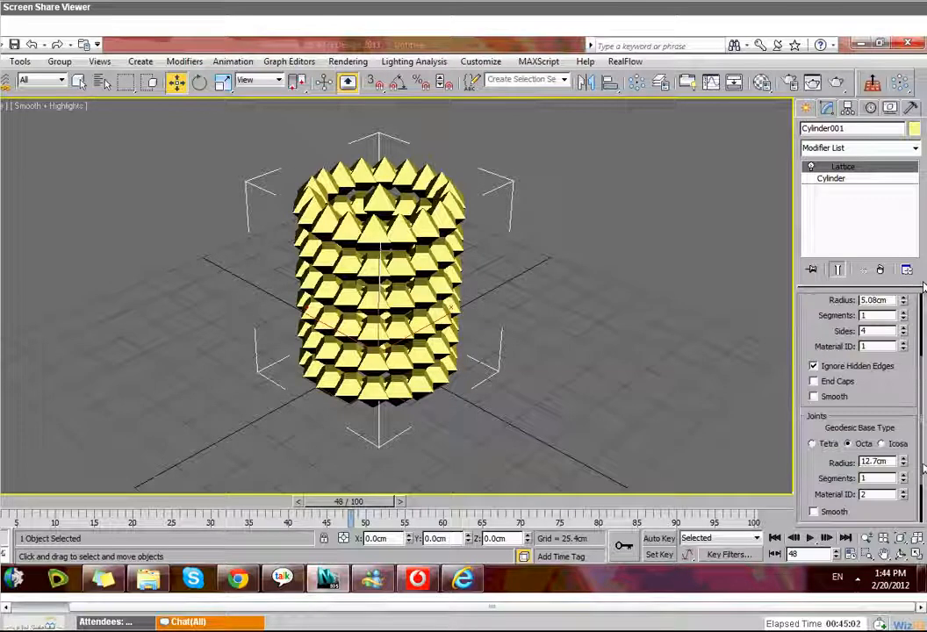
{"action": "scroll", "coordinate": [895, 329], "scroll_direction": "up", "scroll_amount": 3}
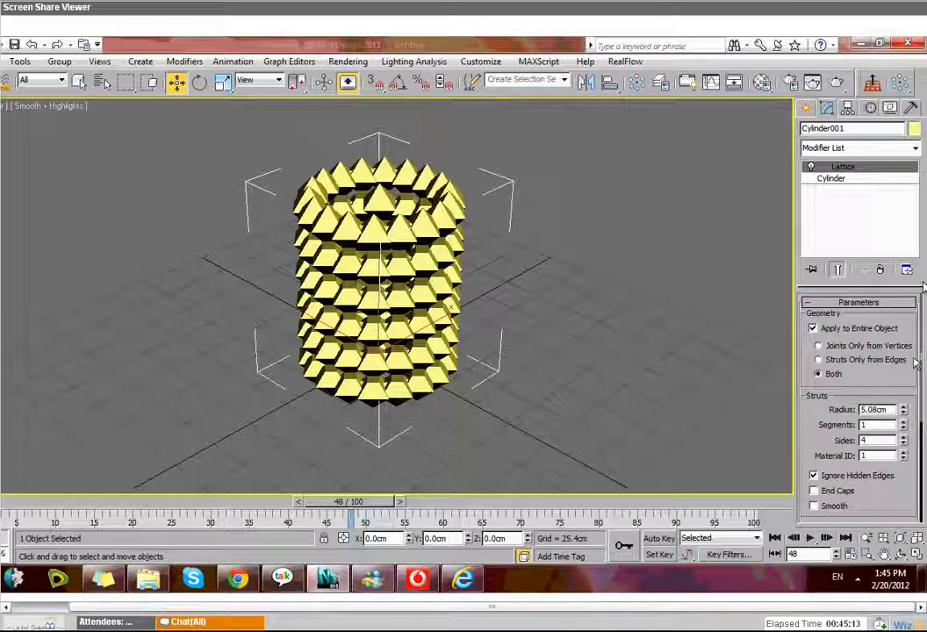
{"action": "left_click", "coordinate": [819, 347]}
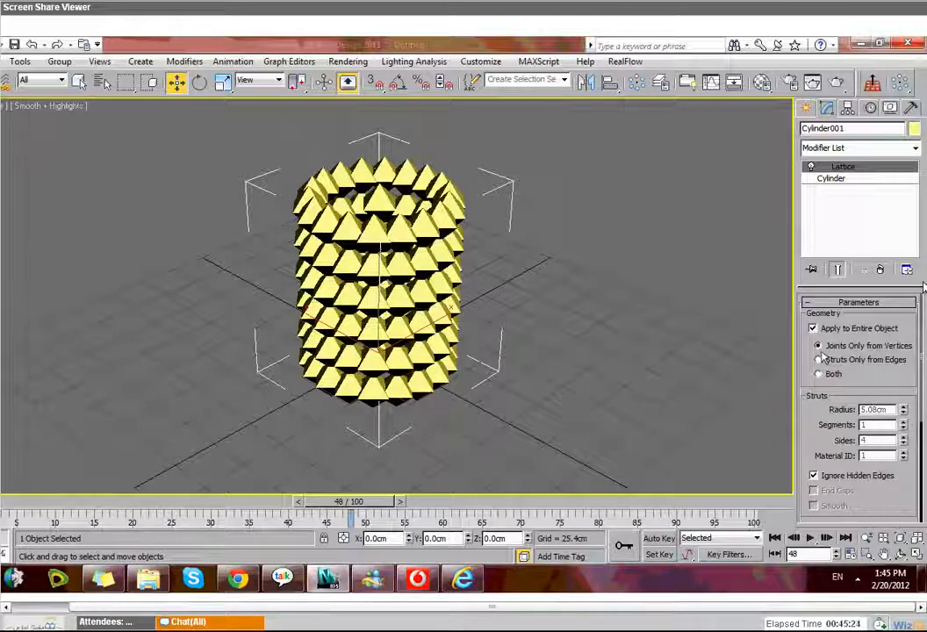
{"action": "left_click", "coordinate": [820, 361]}
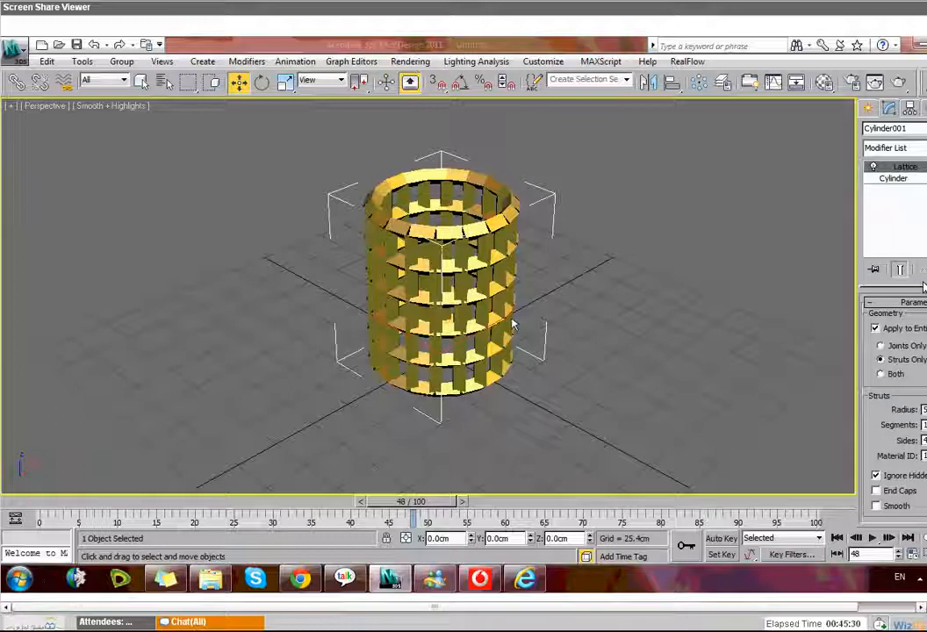
{"action": "middle_click_drag", "start_coordinate": [517, 379], "coordinate": [580, 338], "text": "alt"}
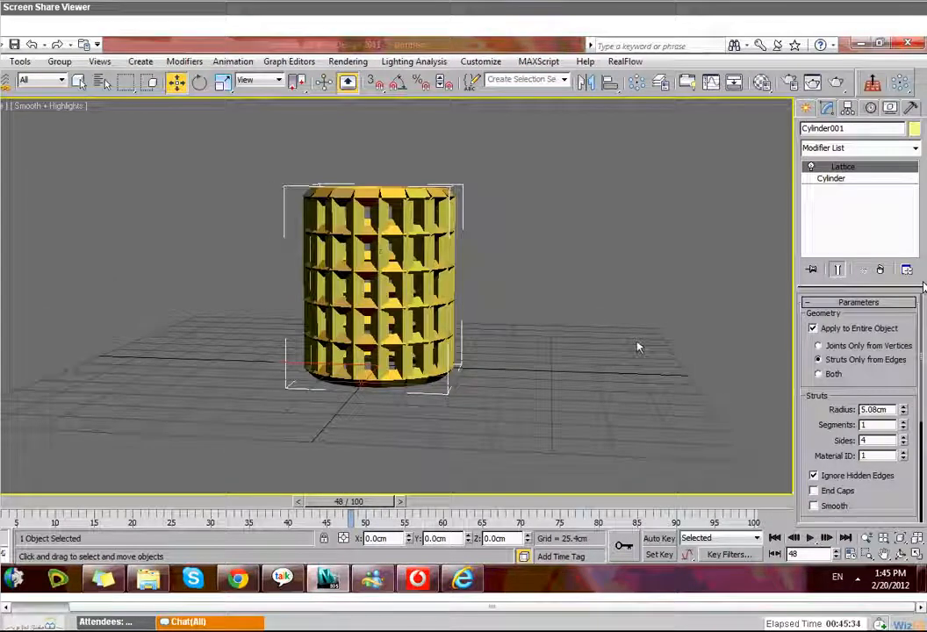
{"action": "middle_click_drag", "start_coordinate": [638, 348], "coordinate": [474, 445], "text": "alt"}
{"action": "middle_click_drag", "start_coordinate": [537, 445], "coordinate": [471, 369], "text": "alt"}
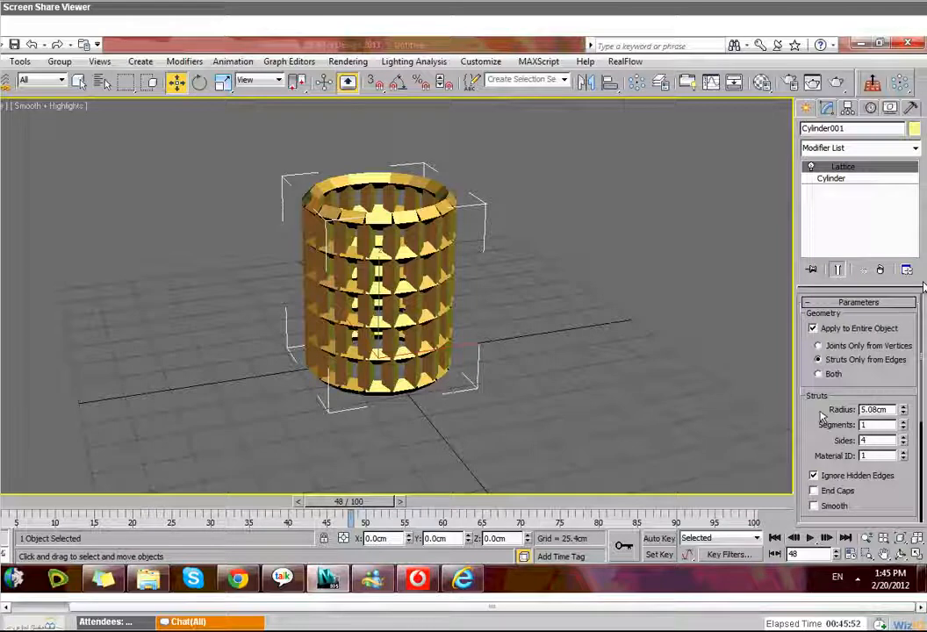
- Reduce the Lattice strut radius to 1.27 cm and raise the strut segments to 36
{"action": "left_click_drag", "start_coordinate": [905, 413], "coordinate": [905, 425]}
{"action": "mouse_move", "coordinate": [622, 370]}
{"action": "middle_mouse_down", "text": "alt"}
{"action": "mouse_move", "coordinate": [511, 384]}
{"action": "mouse_move", "coordinate": [471, 493]}
{"action": "mouse_move", "coordinate": [566, 391]}
{"action": "mouse_move", "coordinate": [620, 390]}
{"action": "middle_mouse_up", "text": "alt"}
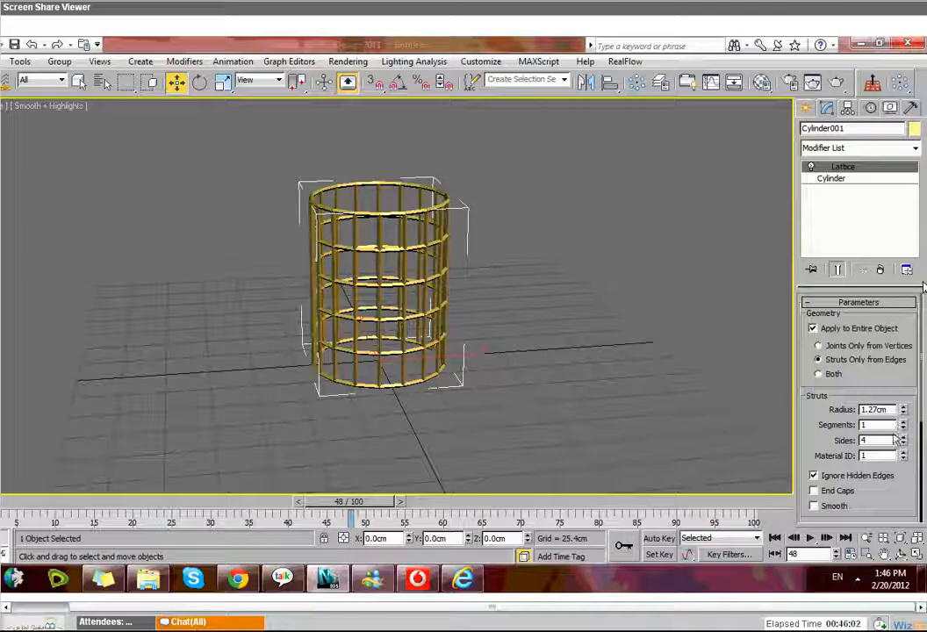
{"action": "left_click", "coordinate": [903, 421]}
{"action": "left_click_drag", "start_coordinate": [905, 427], "coordinate": [905, 402]}
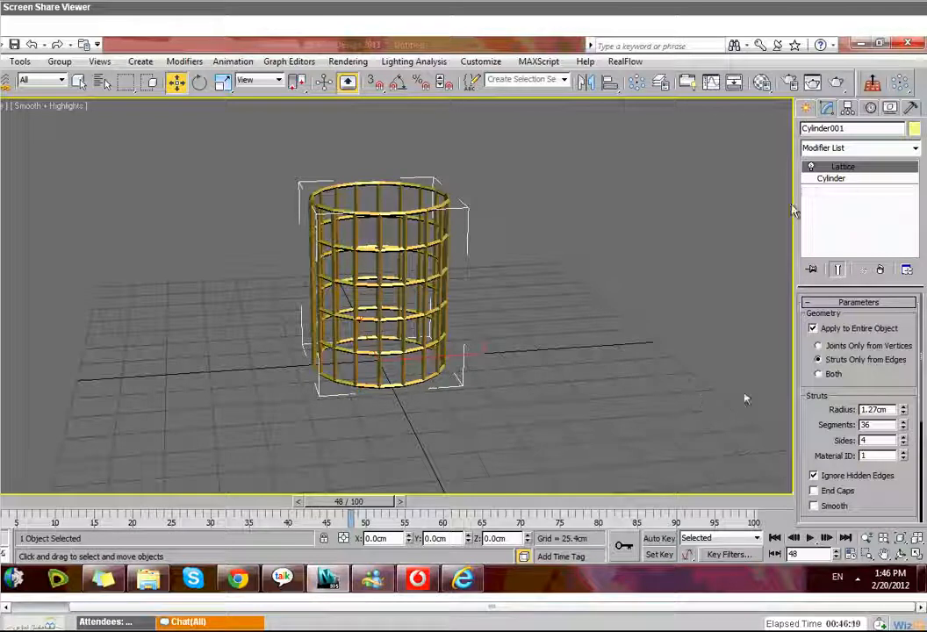
- Set the Lattice struts to 39 sides and 1 segment, and inspect the rounded struts from several angles
{"action": "left_click", "coordinate": [875, 441]}
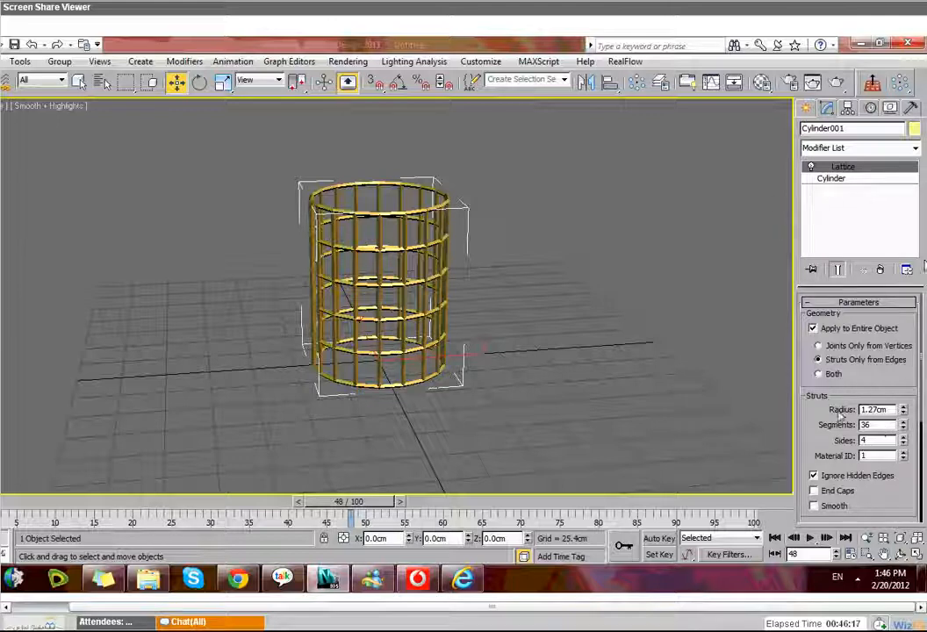
{"action": "left_click_drag", "start_coordinate": [907, 431], "coordinate": [906, 437]}
{"action": "left_click", "coordinate": [903, 437]}
{"action": "left_click", "coordinate": [903, 437]}
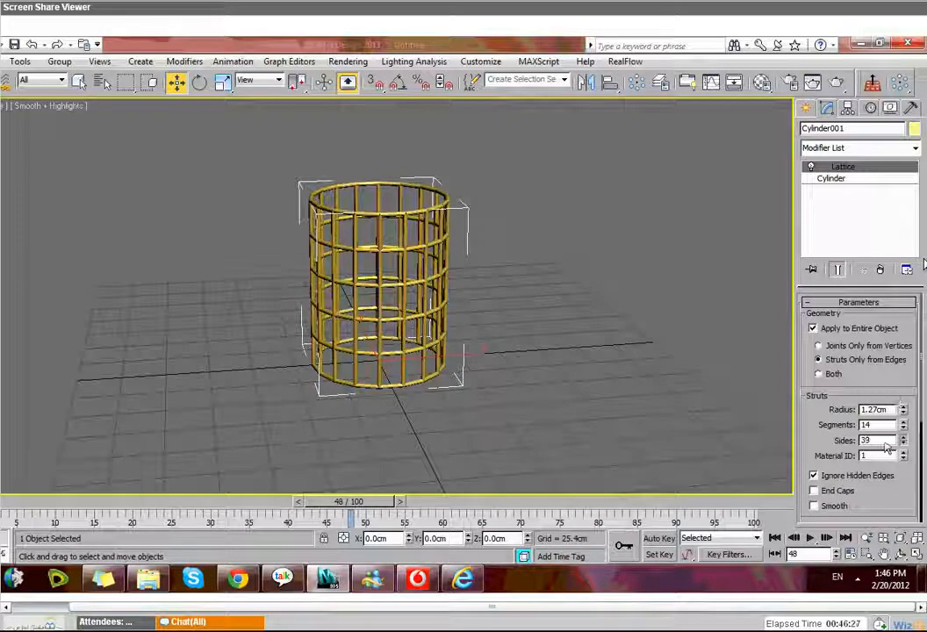
{"action": "key", "text": "BackSpace"}
{"action": "key", "text": "Return"}
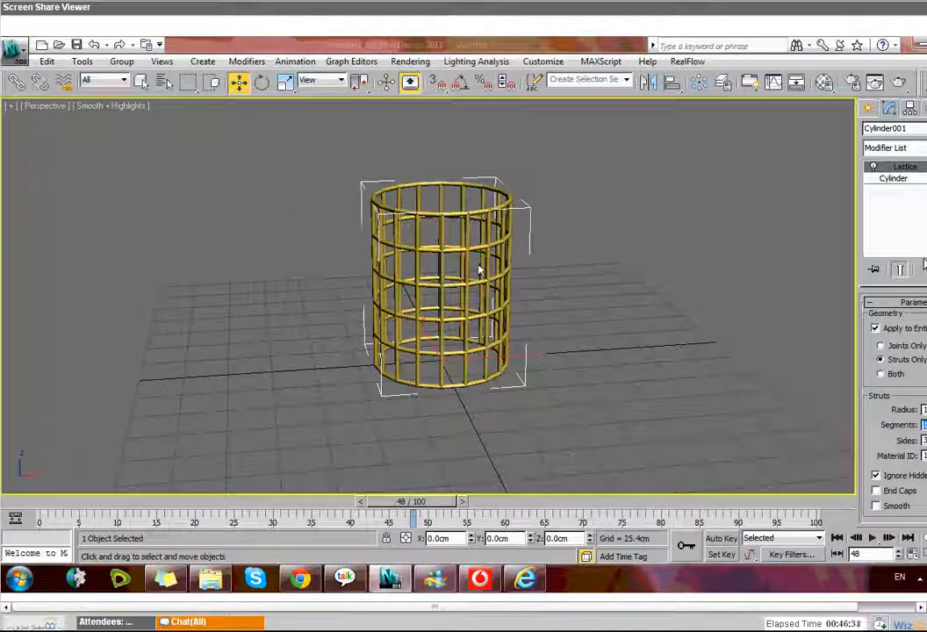
{"action": "middle_click_drag", "start_coordinate": [480, 266], "coordinate": [480, 268], "text": "alt"}
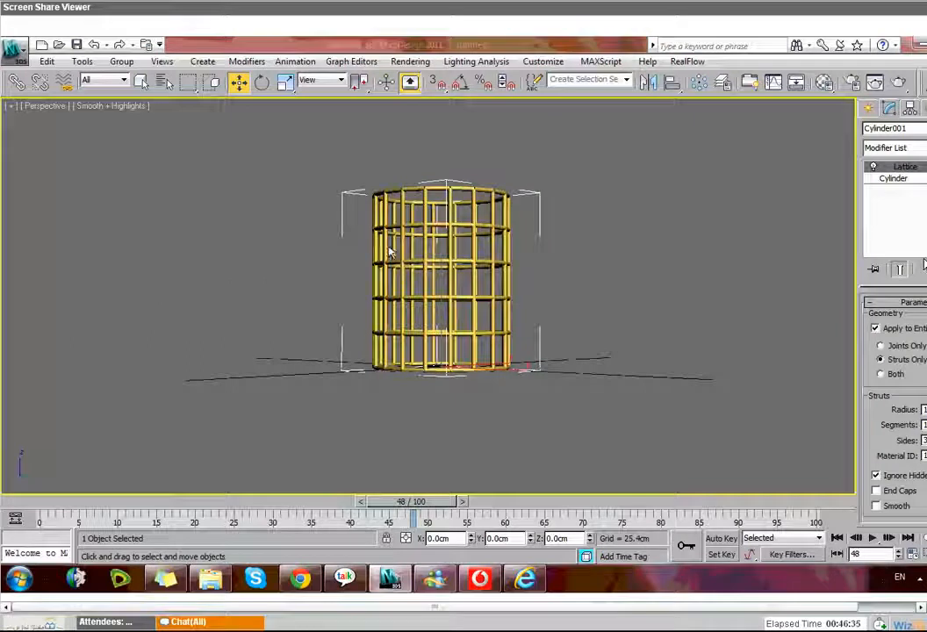
{"action": "middle_click_drag", "start_coordinate": [538, 263], "coordinate": [469, 275], "text": "alt"}
{"action": "middle_click_drag", "start_coordinate": [460, 316], "coordinate": [461, 277], "text": "alt"}
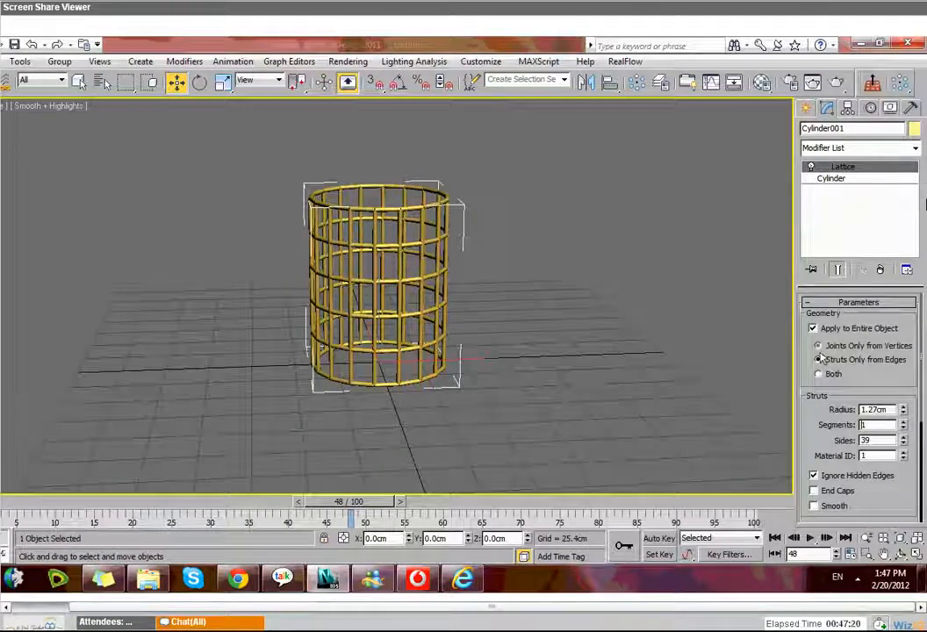
- Reduce the Lattice joint radius to 2.54 cm with only joints shown, and set the geometry to Both
{"action": "left_click", "coordinate": [818, 345]}
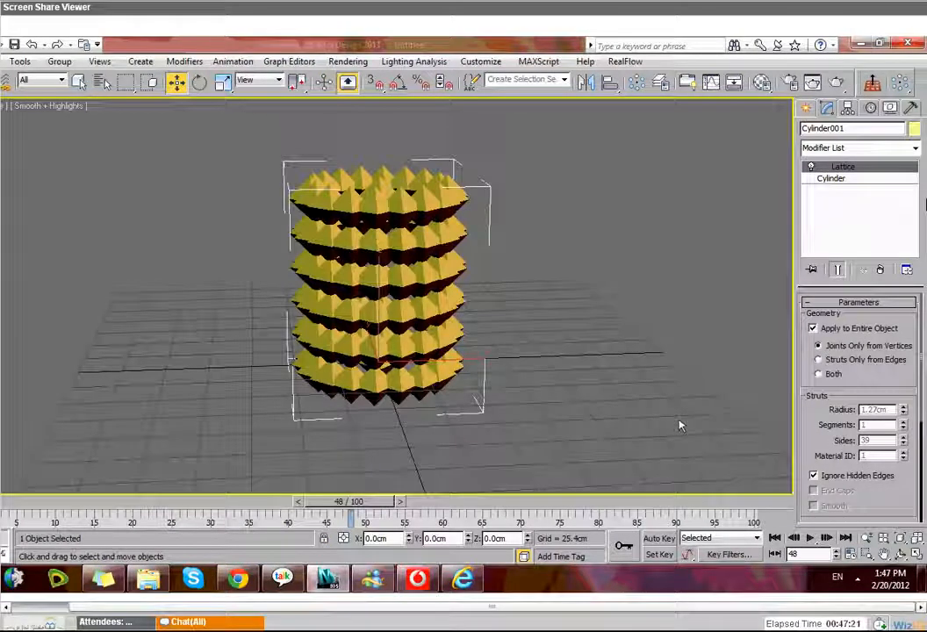
{"action": "scroll", "coordinate": [817, 454], "scroll_direction": "down", "scroll_amount": 4}
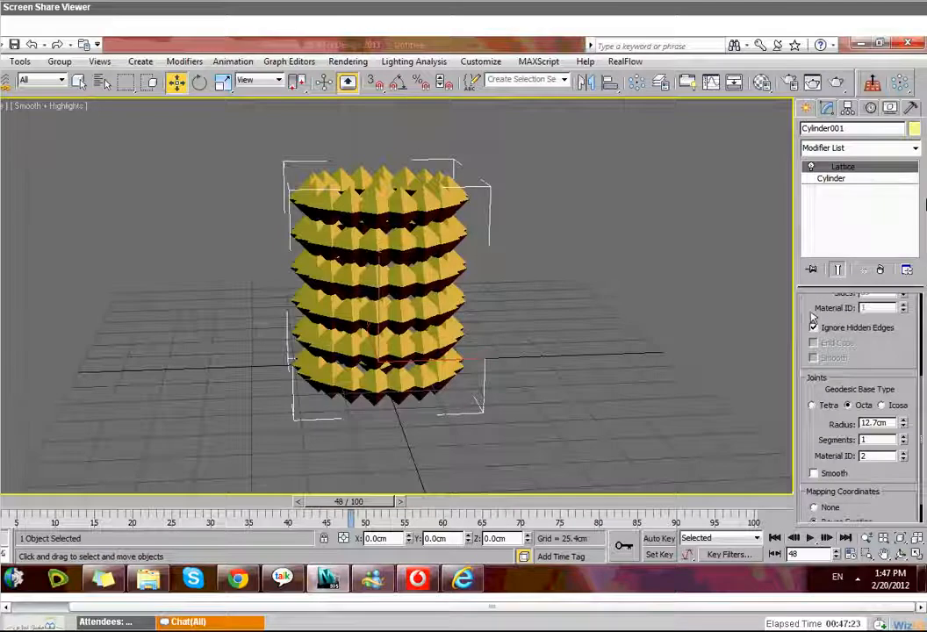
{"action": "scroll", "coordinate": [809, 447], "scroll_direction": "up", "scroll_amount": 3}
{"action": "scroll", "coordinate": [809, 447], "scroll_direction": "down", "scroll_amount": 3}
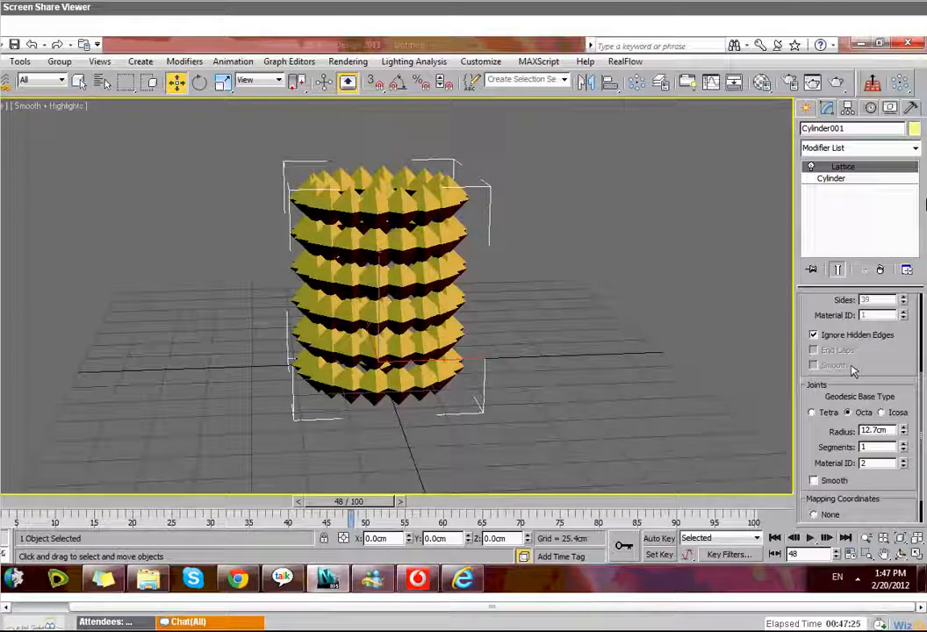
{"action": "left_click_drag", "start_coordinate": [858, 425], "coordinate": [857, 420]}
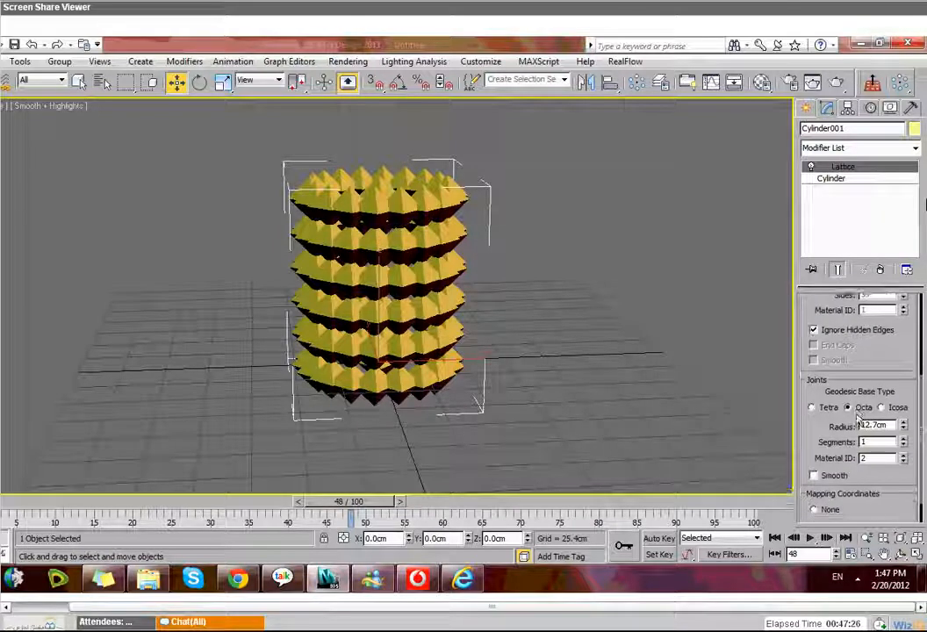
{"action": "scroll", "coordinate": [857, 419], "scroll_direction": "down", "scroll_amount": 2}
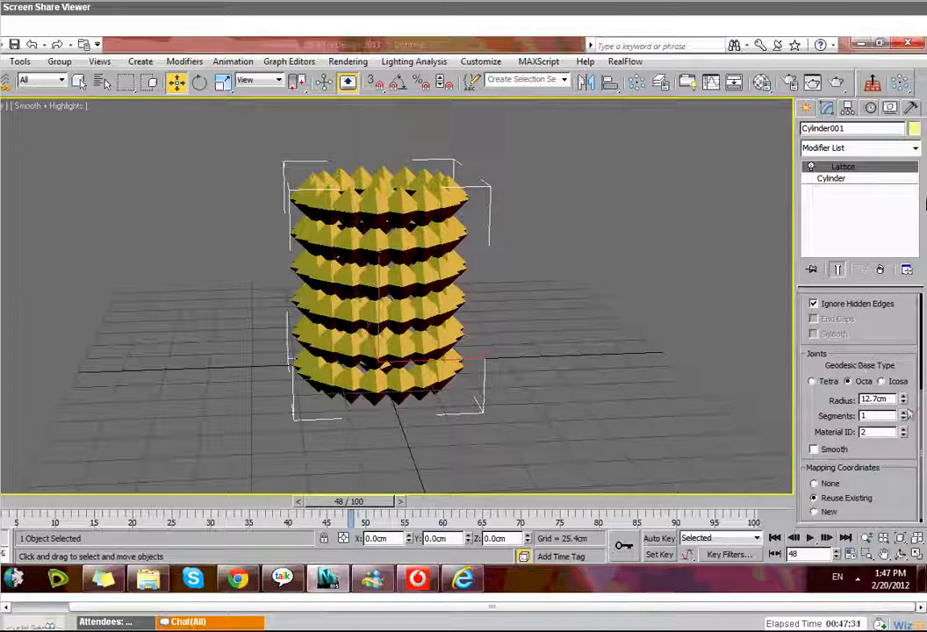
{"action": "left_click_drag", "start_coordinate": [909, 415], "coordinate": [913, 420]}
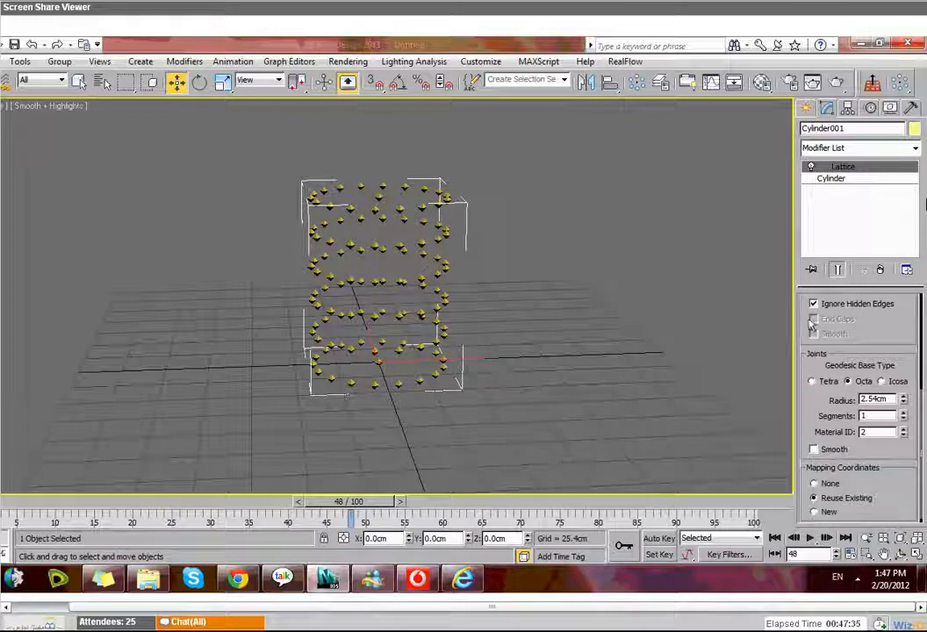
{"action": "scroll", "coordinate": [811, 325], "scroll_direction": "up", "scroll_amount": 2}
{"action": "scroll", "coordinate": [811, 325], "scroll_direction": "up", "scroll_amount": 4}
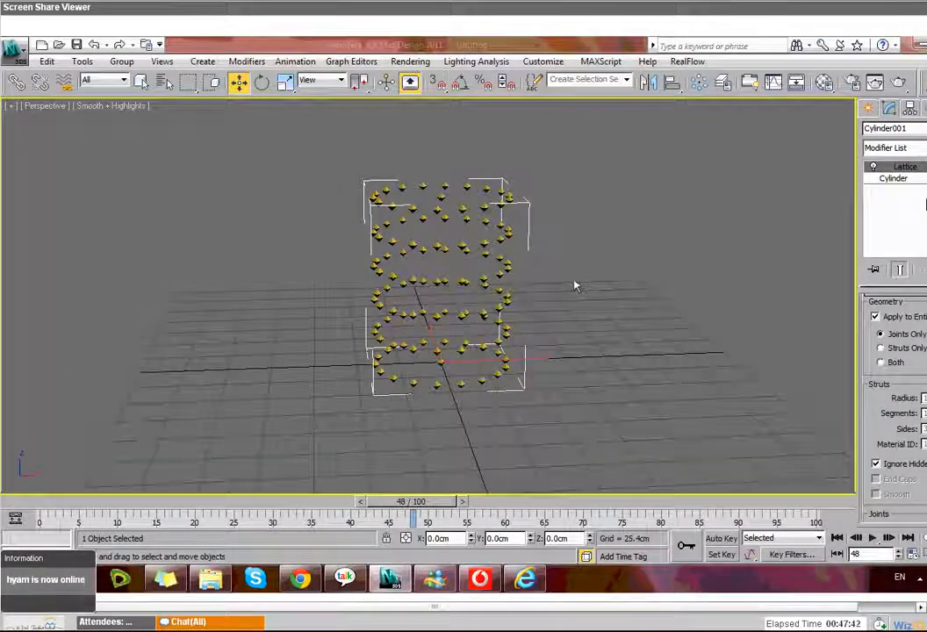
{"action": "middle_click_drag", "start_coordinate": [575, 284], "coordinate": [612, 326], "text": "alt"}
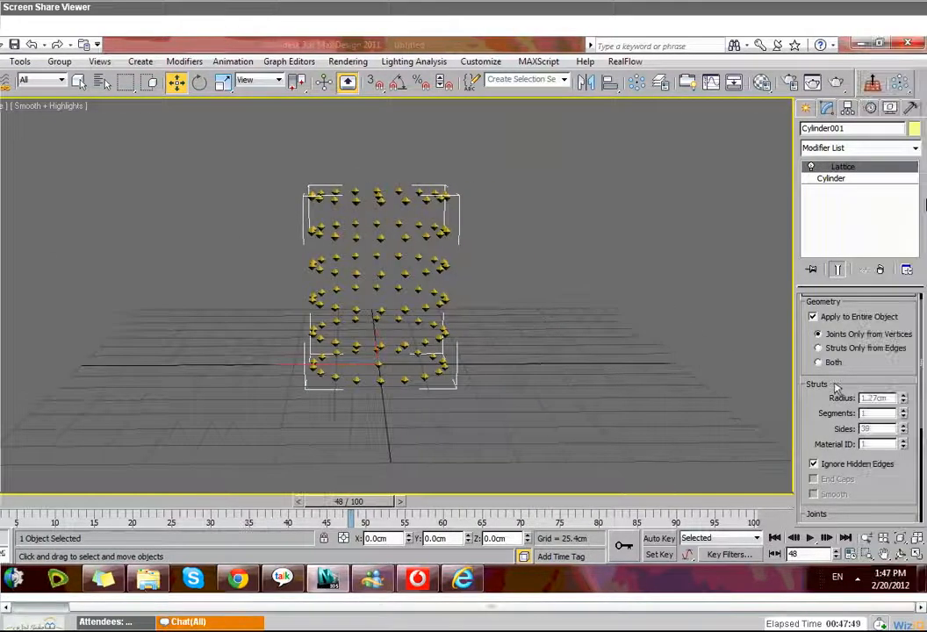
{"action": "left_click", "coordinate": [819, 361]}
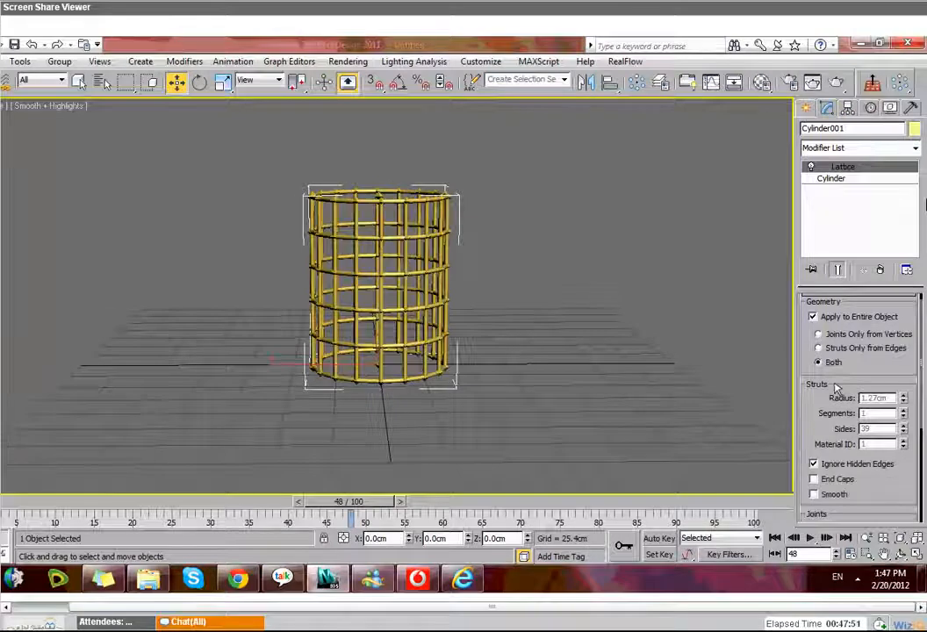
- Try a 3.81 cm strut radius, return it to 1.27 cm, and enable Smooth for the struts
{"action": "left_click_drag", "start_coordinate": [814, 453], "coordinate": [814, 428]}
{"action": "left_click", "coordinate": [903, 371]}
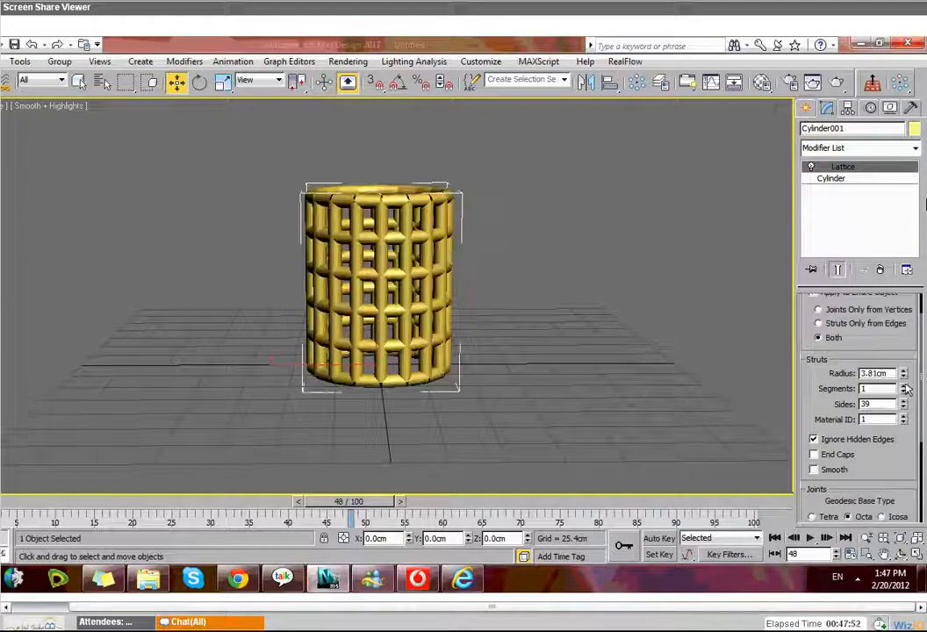
{"action": "left_click", "coordinate": [904, 376]}
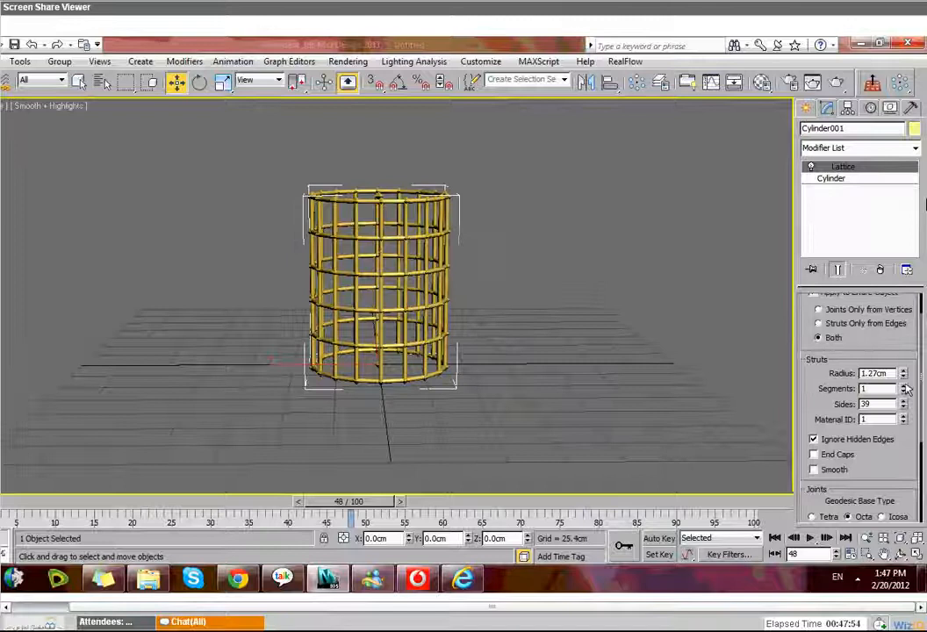
{"action": "left_click", "coordinate": [813, 470]}
{"action": "scroll", "coordinate": [812, 491], "scroll_direction": "down", "scroll_amount": 3}
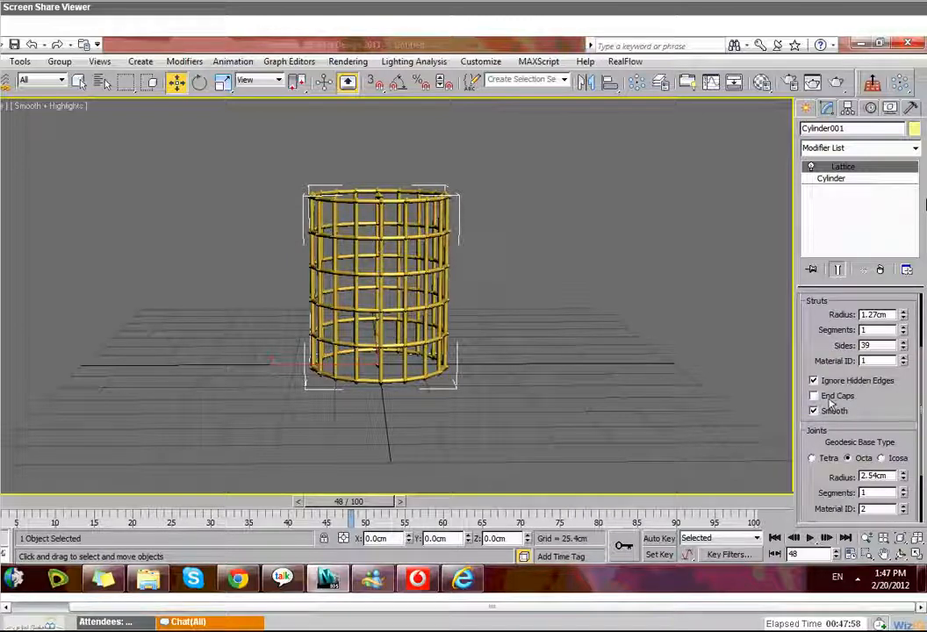
- Set the Lattice joint radius to 3.81 cm and compare the Tetra, Octa and Icosa base types, ending on Icosa
{"action": "left_click", "coordinate": [902, 473]}
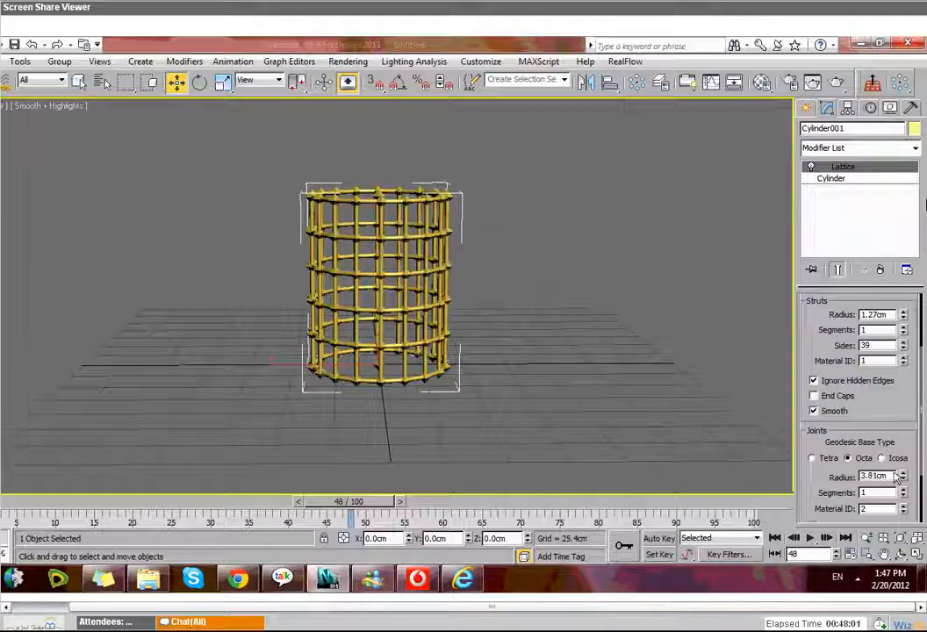
{"action": "left_click", "coordinate": [812, 457]}
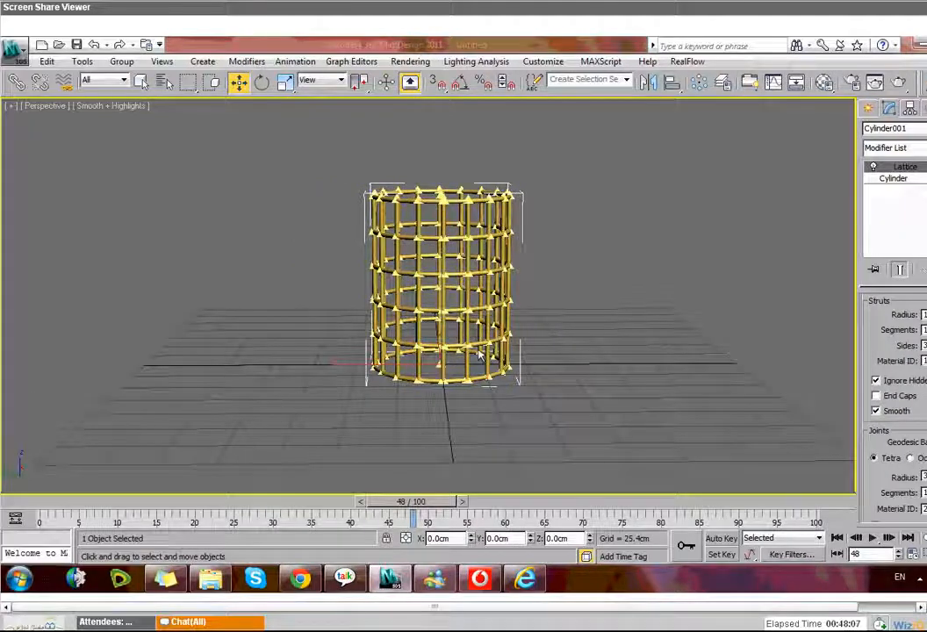
{"action": "middle_click_drag", "start_coordinate": [479, 354], "coordinate": [618, 347], "text": "alt"}
{"action": "left_click", "coordinate": [911, 458]}
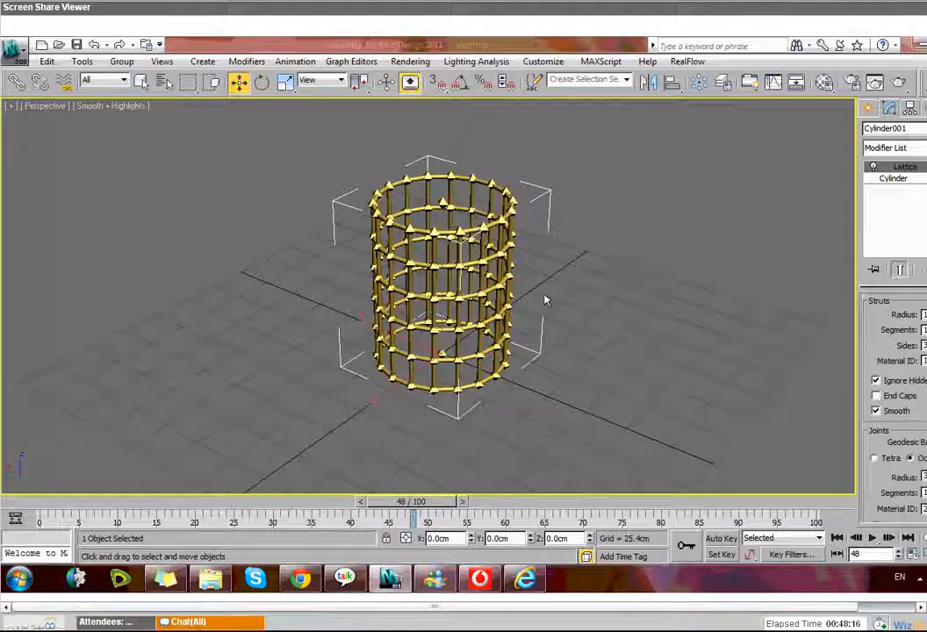
{"action": "middle_click_drag", "start_coordinate": [544, 300], "coordinate": [538, 272], "text": "alt"}
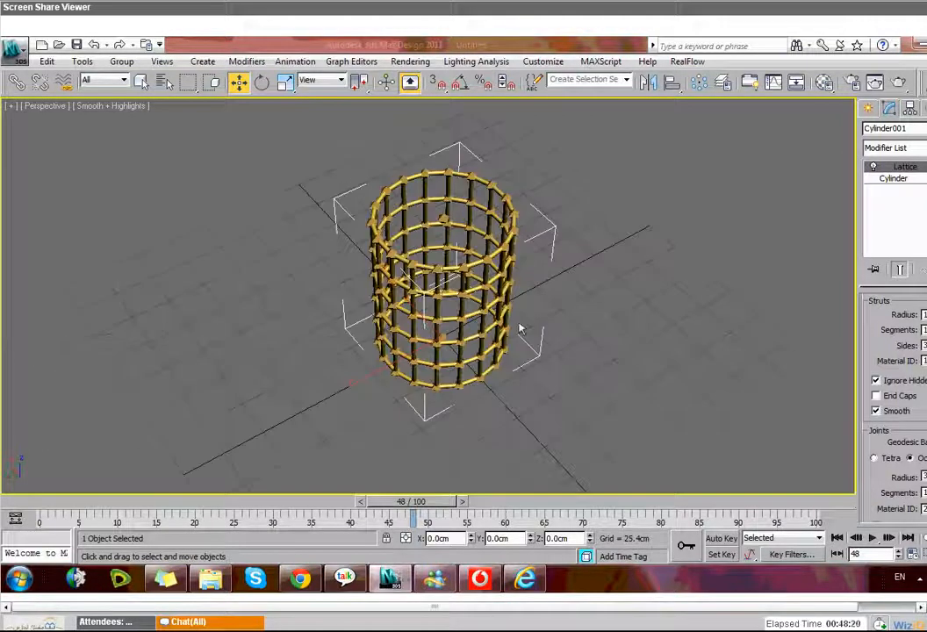
{"action": "middle_click_drag", "start_coordinate": [520, 328], "coordinate": [560, 334], "text": "alt"}
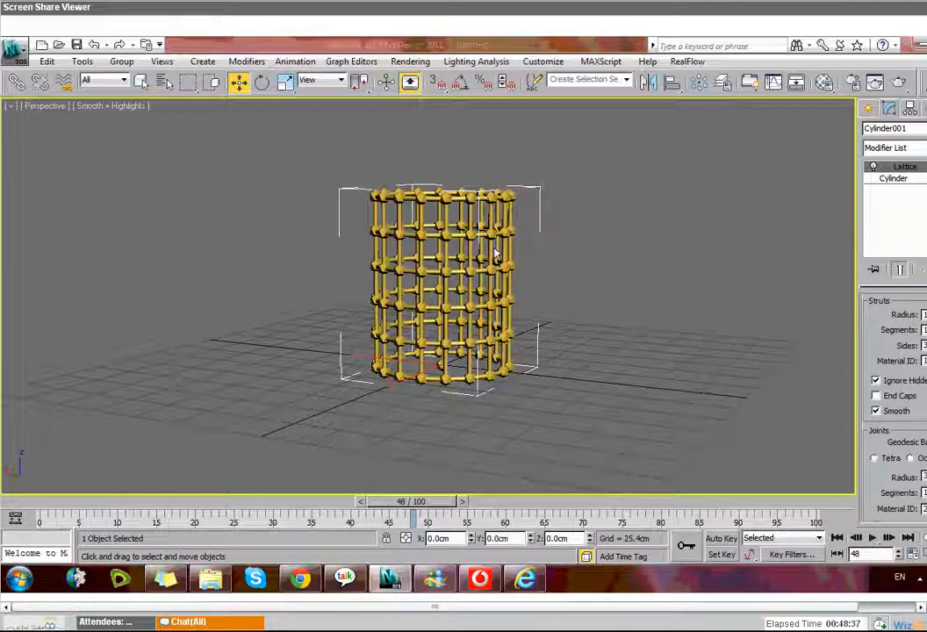
{"action": "left_click", "coordinate": [513, 298]}
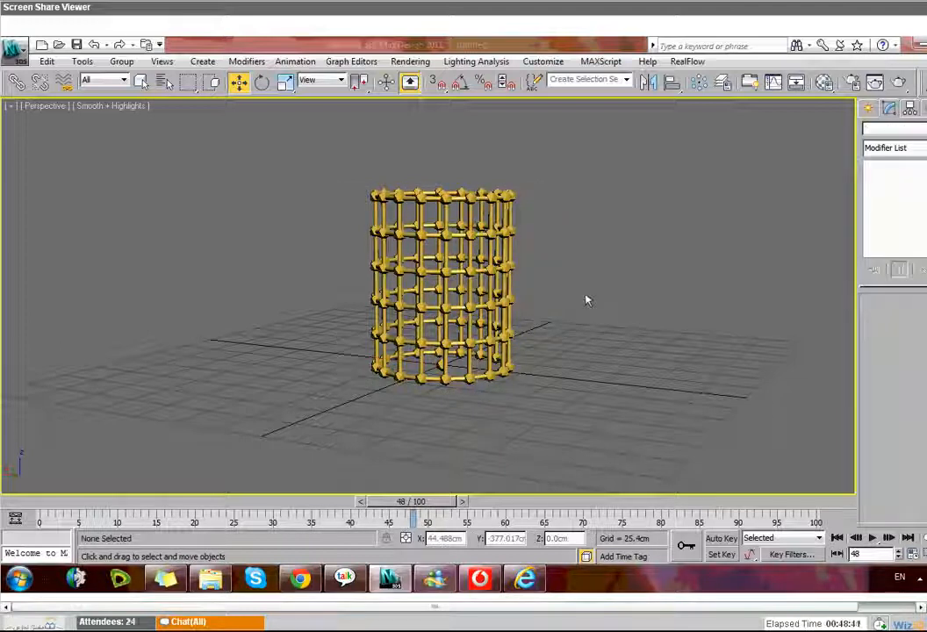
{"action": "scroll", "coordinate": [523, 254], "scroll_direction": "up", "scroll_amount": 4}
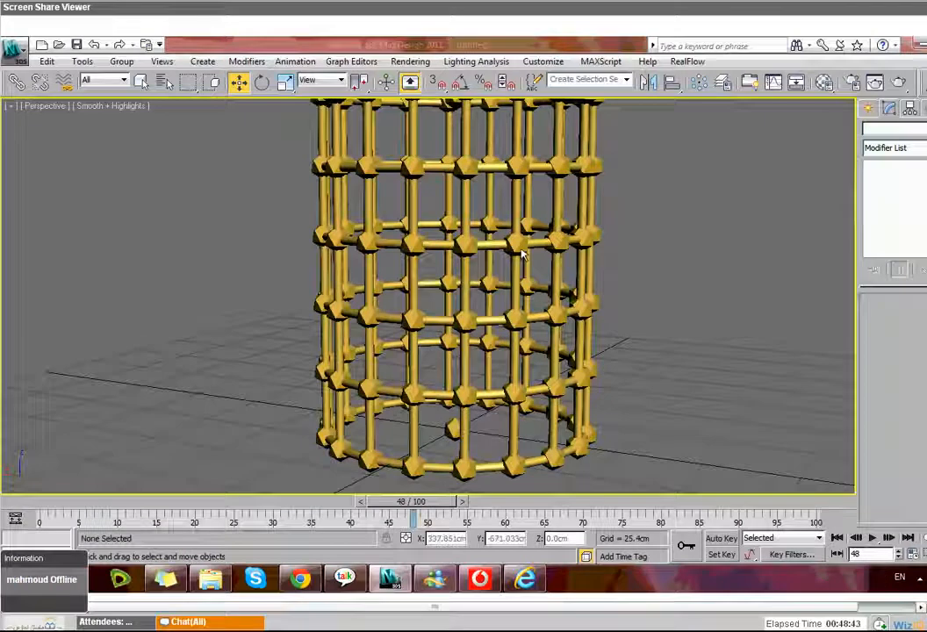
{"action": "middle_click_drag", "start_coordinate": [522, 253], "coordinate": [445, 196], "text": "alt"}
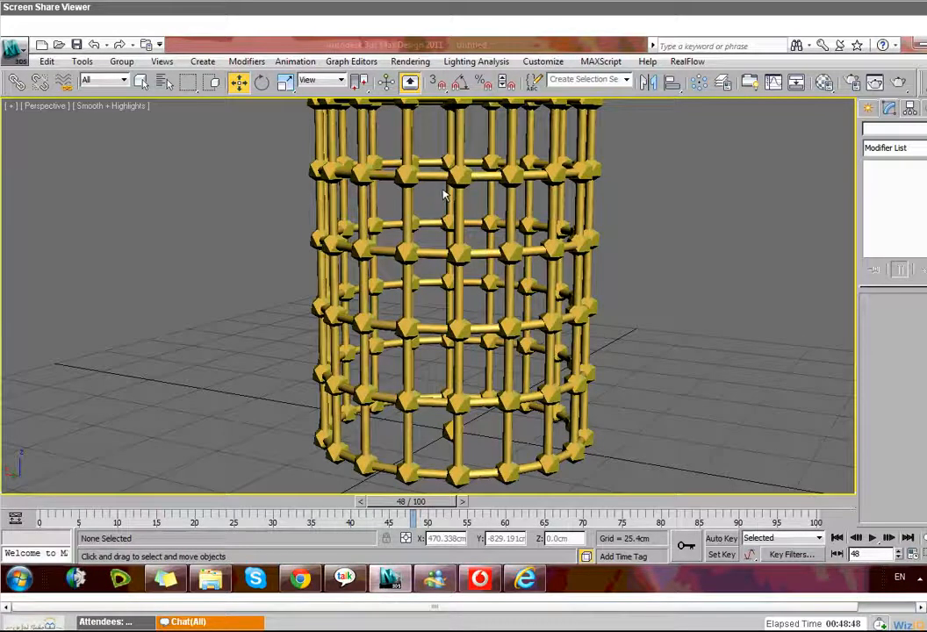
{"action": "mouse_move", "coordinate": [445, 197]}
{"action": "middle_mouse_down", "text": "alt"}
{"action": "mouse_move", "coordinate": [429, 255]}
{"action": "mouse_move", "coordinate": [498, 243]}
{"action": "mouse_move", "coordinate": [458, 199]}
{"action": "middle_mouse_up", "text": "alt"}
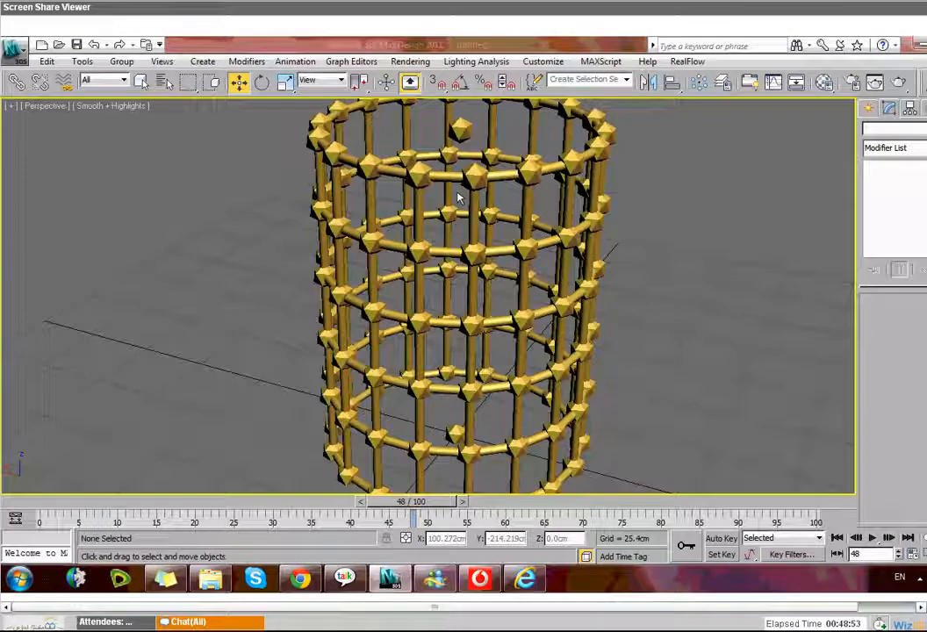
{"action": "scroll", "coordinate": [458, 198], "scroll_direction": "down", "scroll_amount": 4}
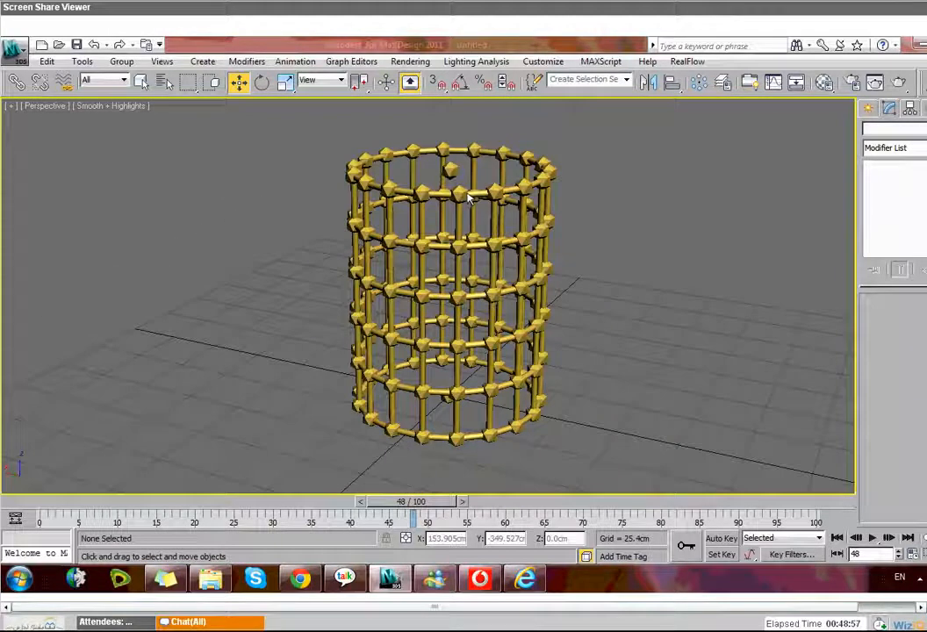
- Set the Lattice joints to 4 segments, enable Smooth for them, and inspect the rounded joints from several angles
{"action": "left_click", "coordinate": [470, 200]}
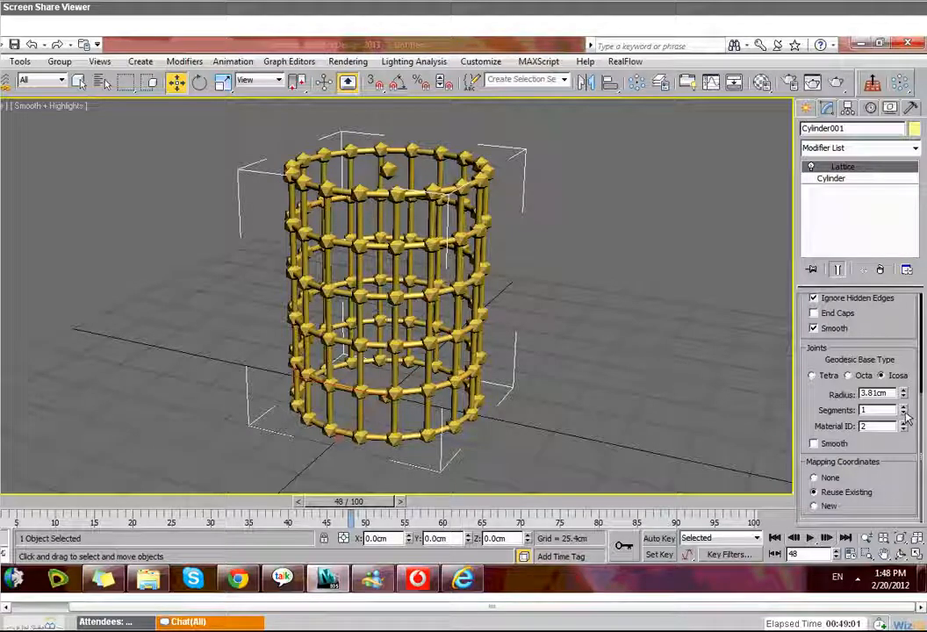
{"action": "left_click", "coordinate": [903, 408]}
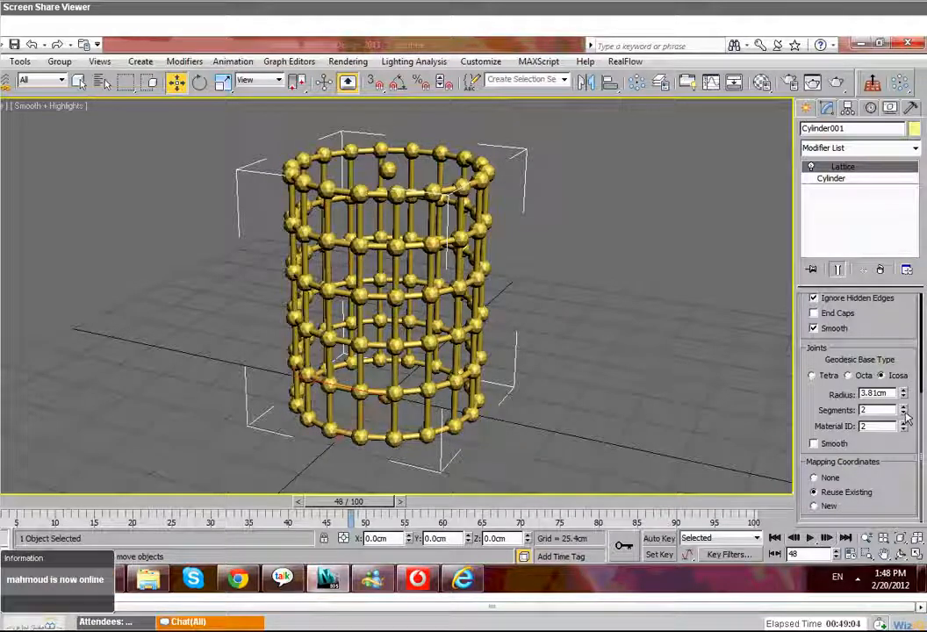
{"action": "left_click", "coordinate": [903, 409]}
{"action": "left_click", "coordinate": [903, 409]}
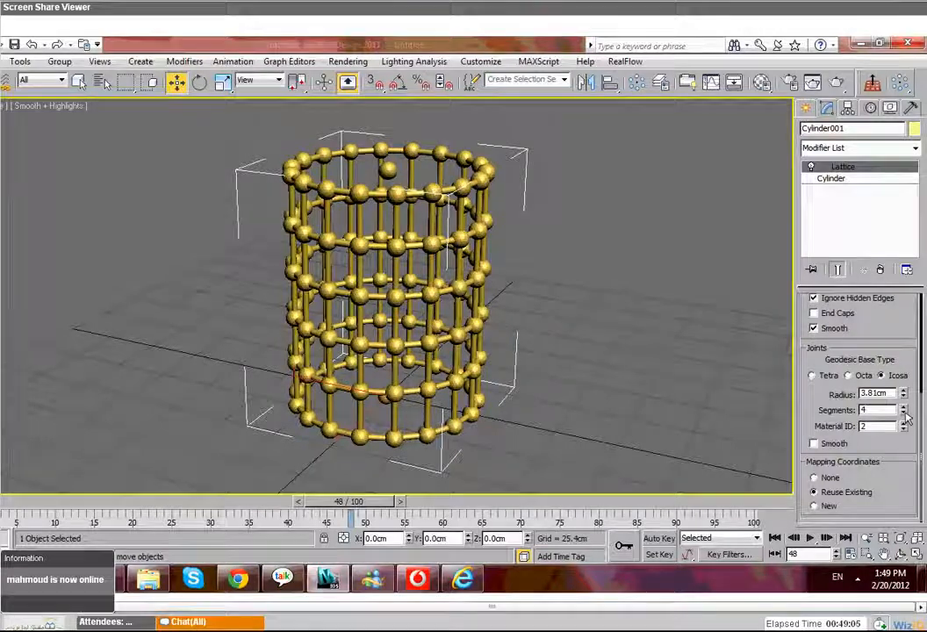
{"action": "left_click", "coordinate": [814, 444]}
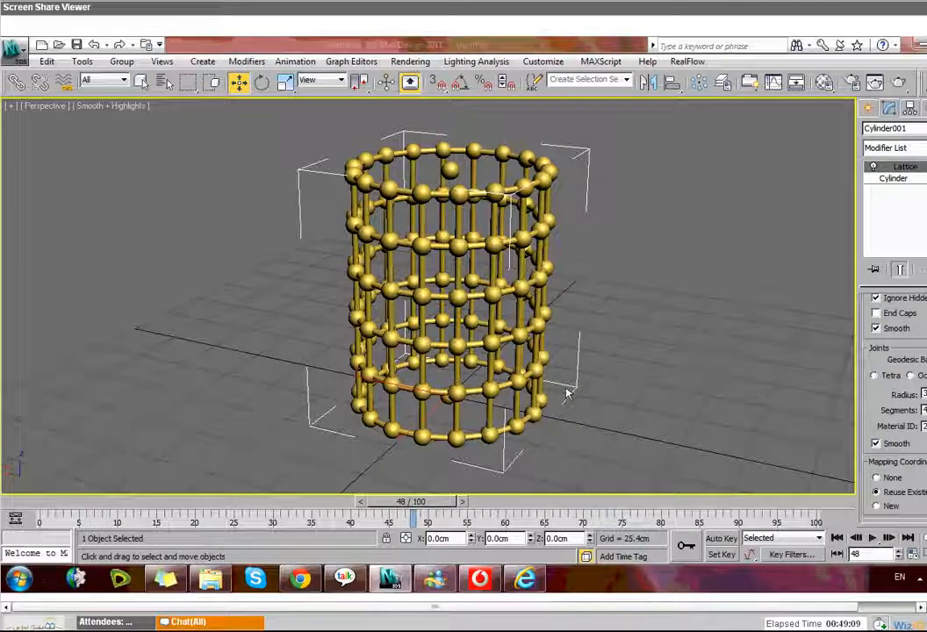
{"action": "middle_click_drag", "start_coordinate": [566, 395], "coordinate": [665, 366], "text": "alt"}
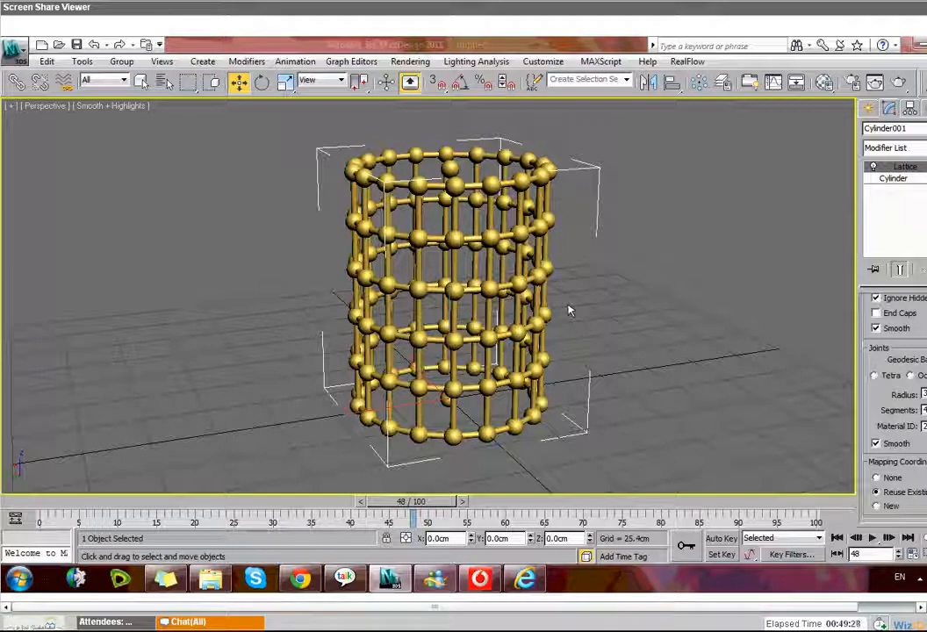
{"action": "middle_click_drag", "start_coordinate": [569, 311], "coordinate": [596, 354], "text": "alt"}
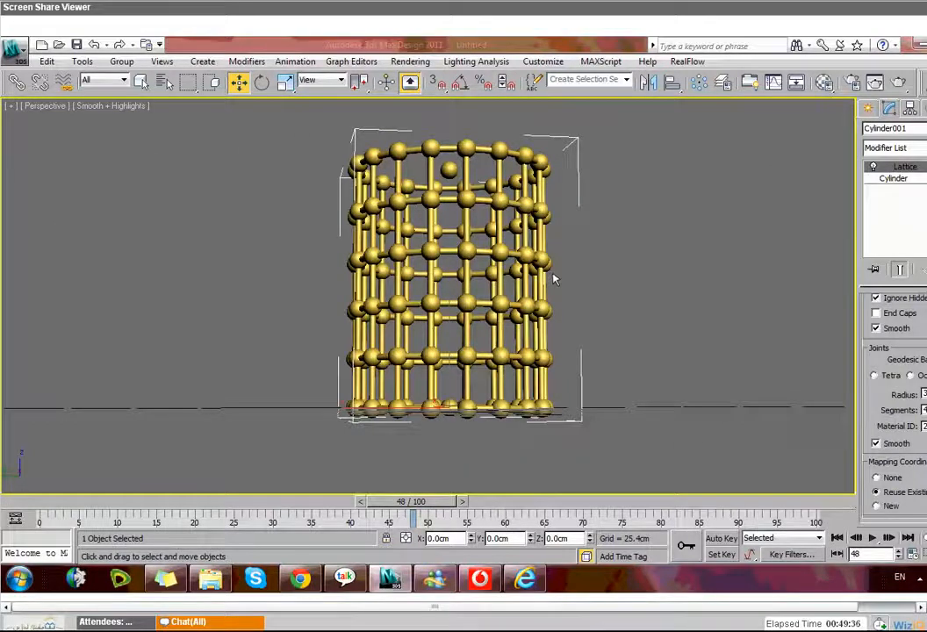
{"action": "middle_click_drag", "start_coordinate": [555, 279], "coordinate": [603, 340], "text": "alt"}
- Set the Lattice geometry to Struts Only from Edges, try a 0 cm strut radius, and undo that radius change
{"action": "scroll", "coordinate": [821, 351], "scroll_direction": "up", "scroll_amount": 3}
{"action": "left_click", "coordinate": [818, 337]}
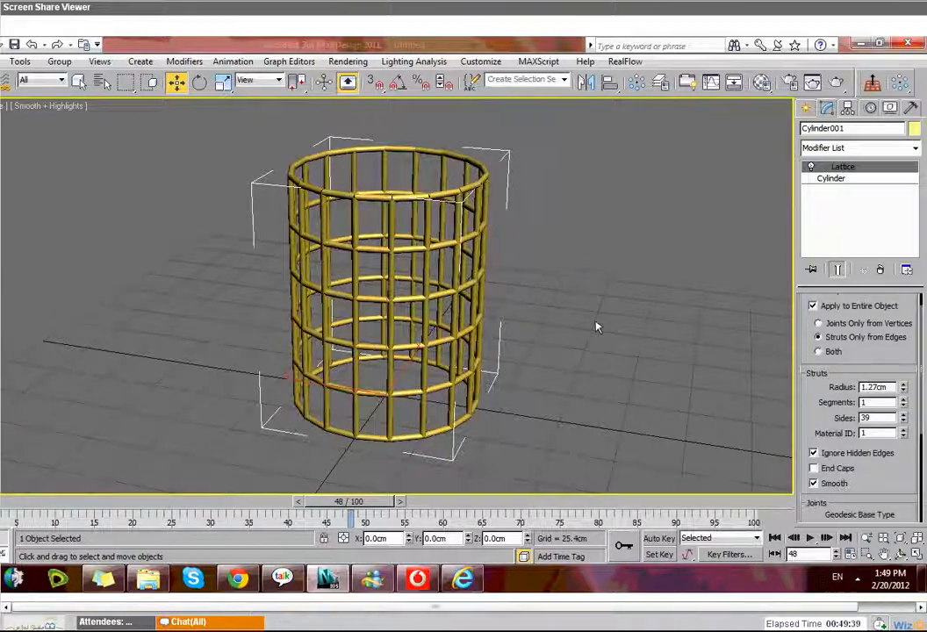
{"action": "left_click_drag", "start_coordinate": [903, 388], "coordinate": [906, 402]}
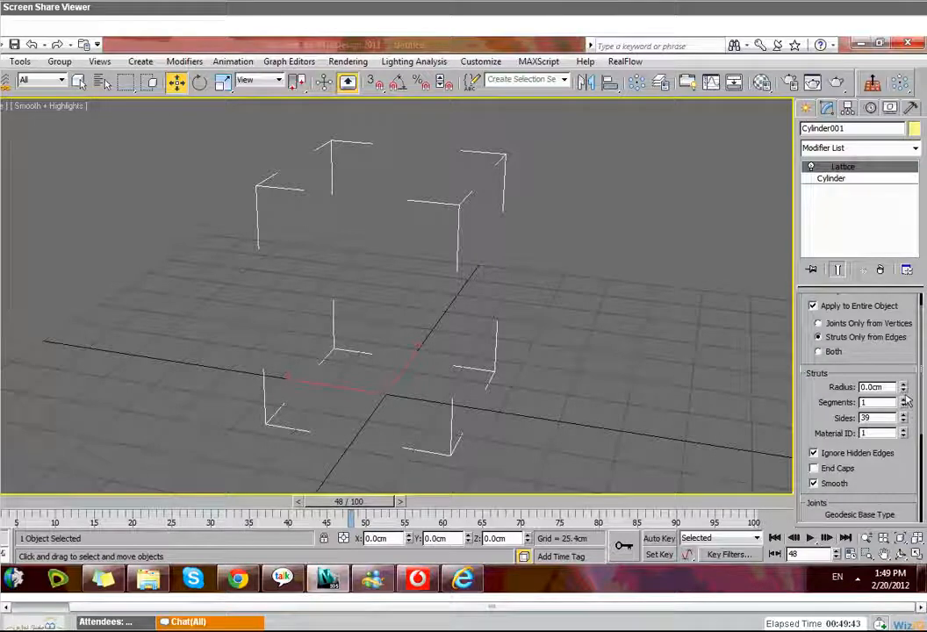
{"action": "key", "text": "ctrl+z"}
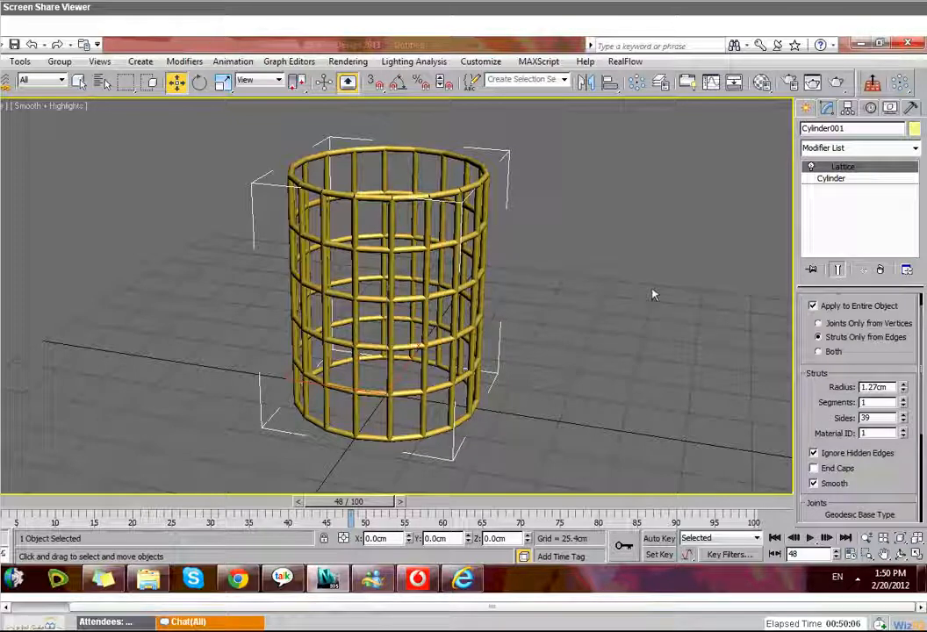
- Delete the lattice cylinder from the scene and reframe the empty Perspective view
{"action": "key", "text": "Delete"}
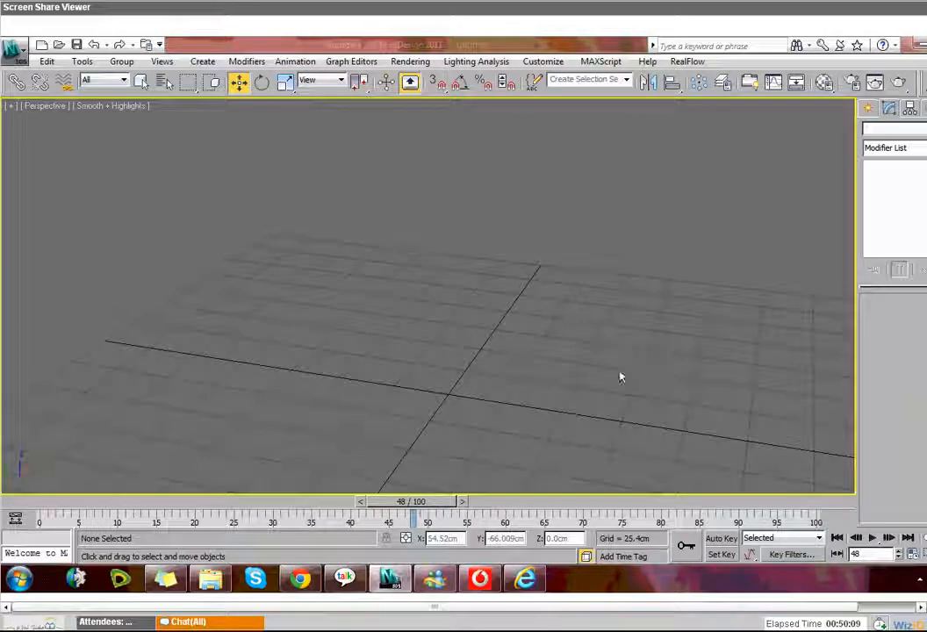
{"action": "key", "text": "z"}
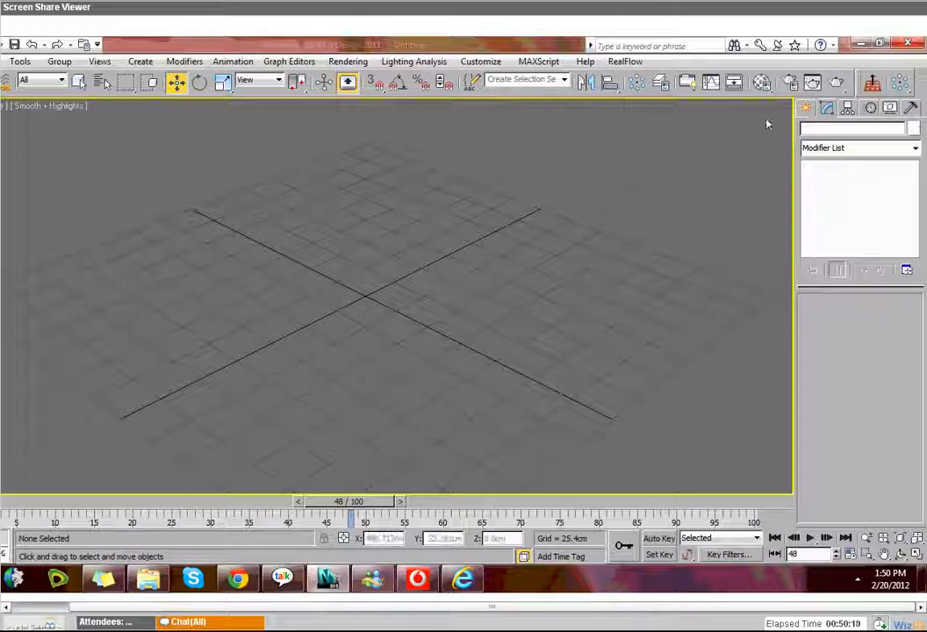
{"action": "left_click_drag", "start_coordinate": [17, 180], "coordinate": [134, 241]}
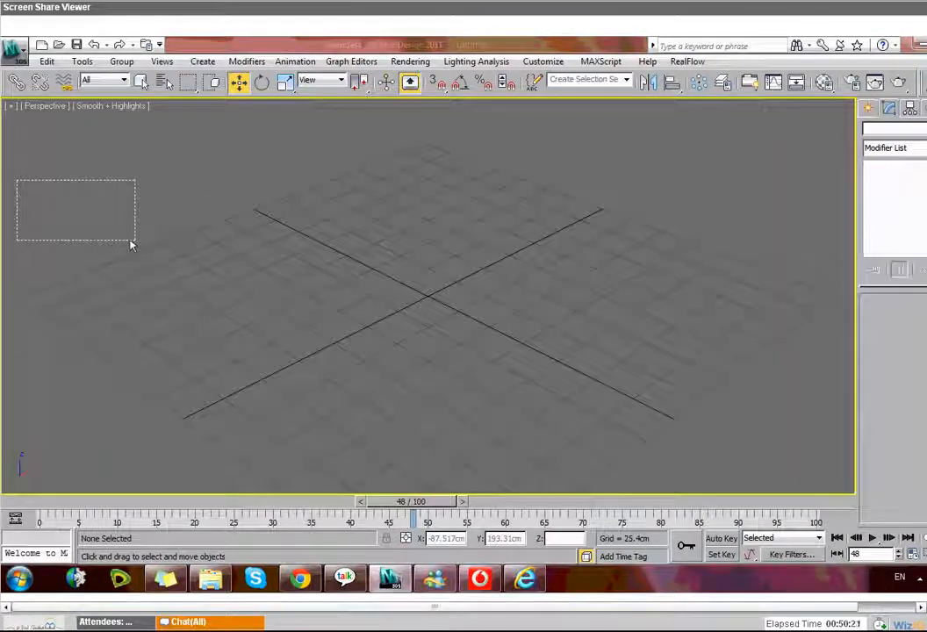
{"action": "scroll", "coordinate": [284, 260], "scroll_direction": "up", "scroll_amount": 3}
{"action": "scroll", "coordinate": [337, 254], "scroll_direction": "up", "scroll_amount": 2}
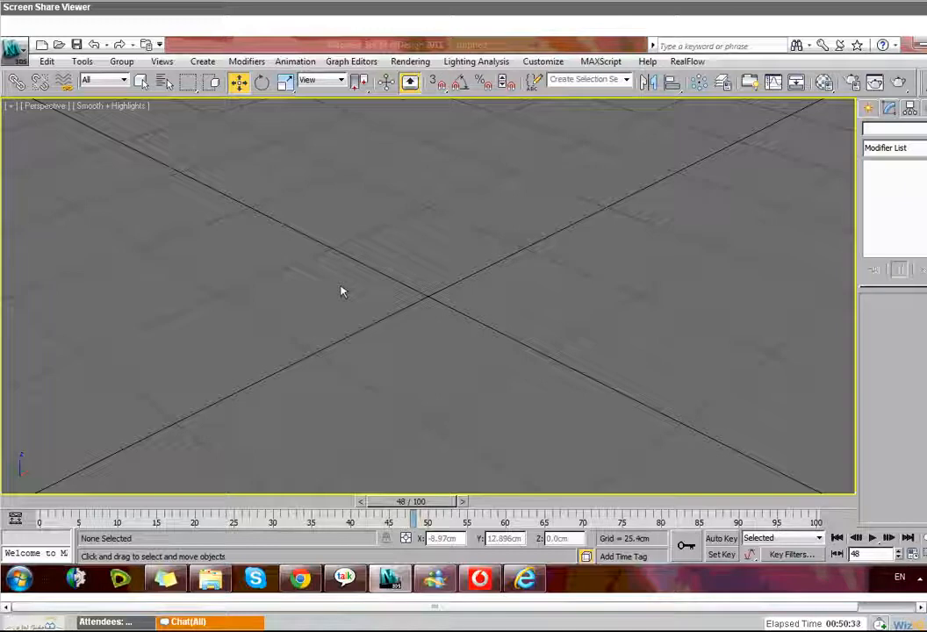
{"action": "scroll", "coordinate": [341, 290], "scroll_direction": "down", "scroll_amount": 2}
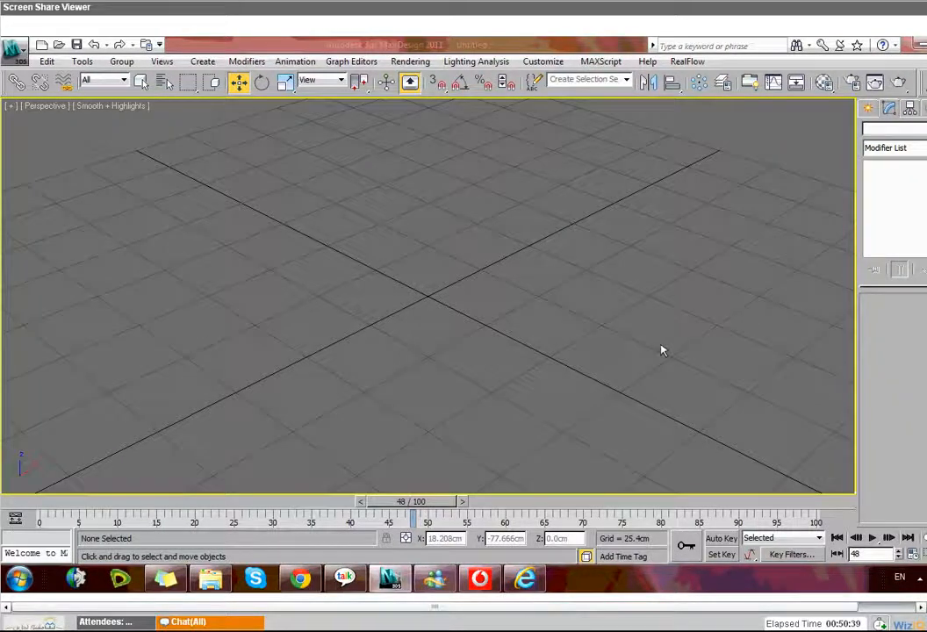
- Switch from the maximized Perspective view to a maximized Front viewport
{"action": "key", "text": "alt+w"}
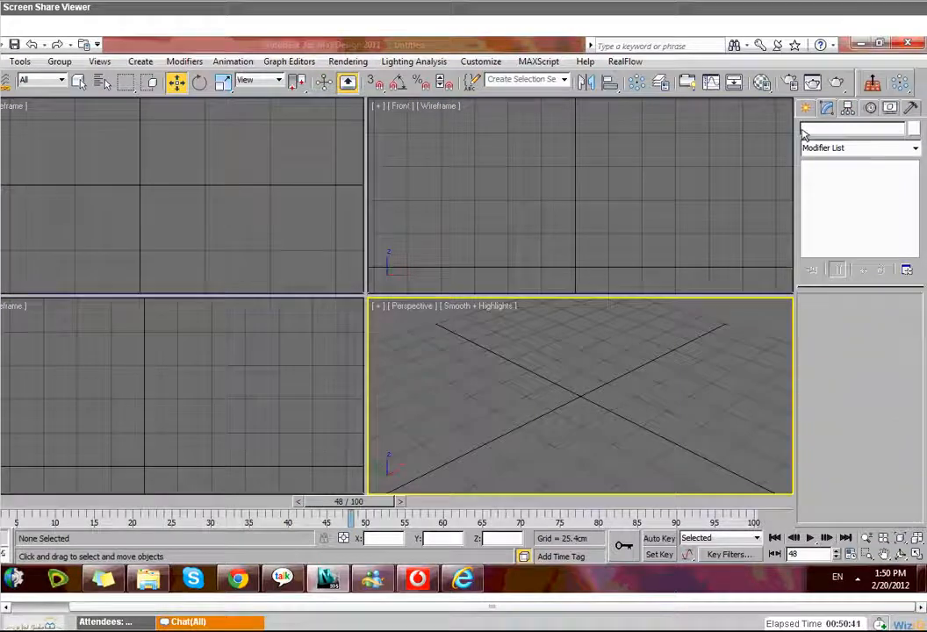
{"action": "left_click", "coordinate": [653, 181]}
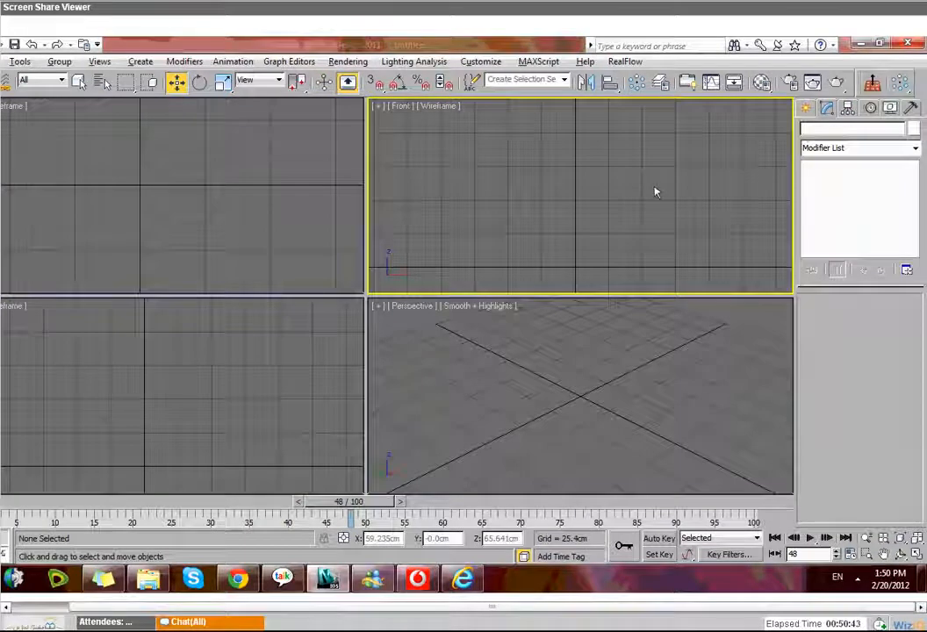
{"action": "key", "text": "alt+w"}
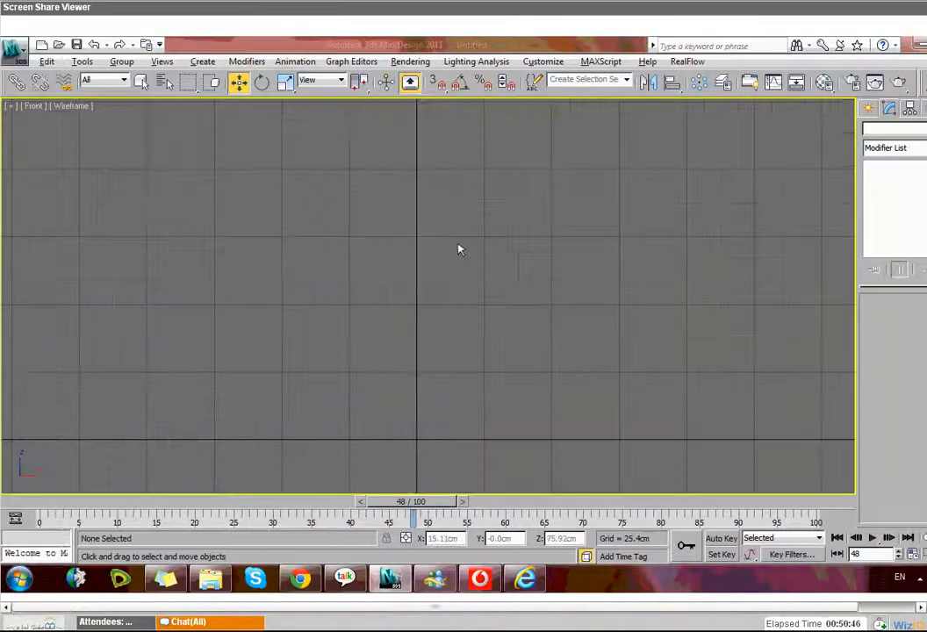
{"action": "scroll", "coordinate": [457, 249], "scroll_direction": "up", "scroll_amount": 3}
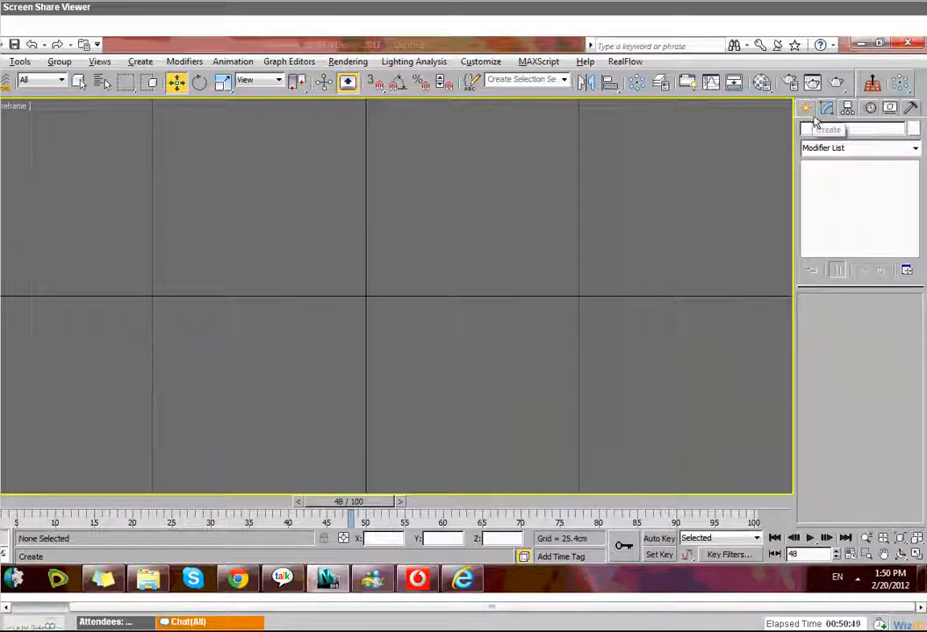
{"action": "left_click", "coordinate": [815, 124]}
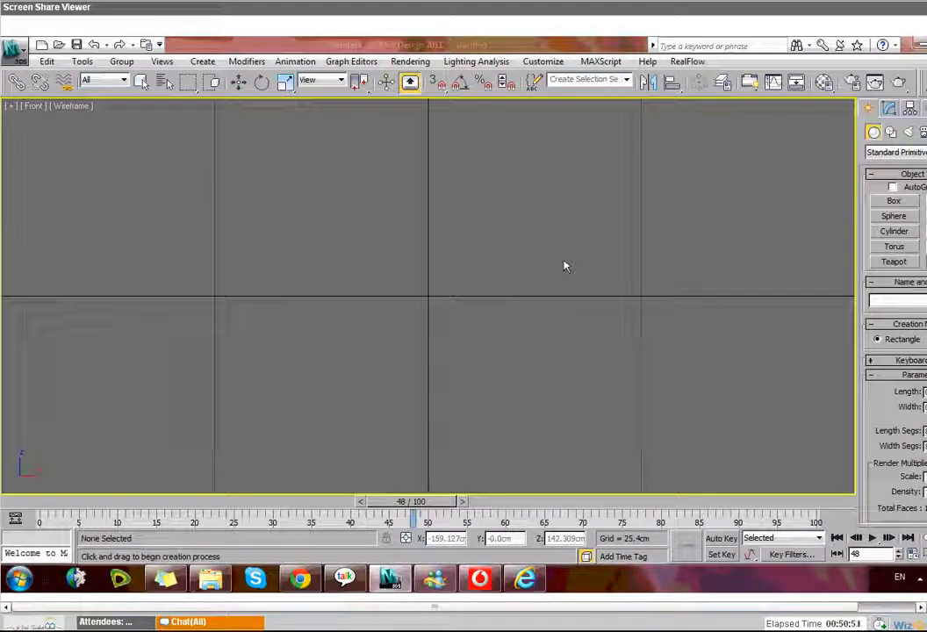
{"action": "left_click_drag", "start_coordinate": [294, 175], "coordinate": [337, 295]}
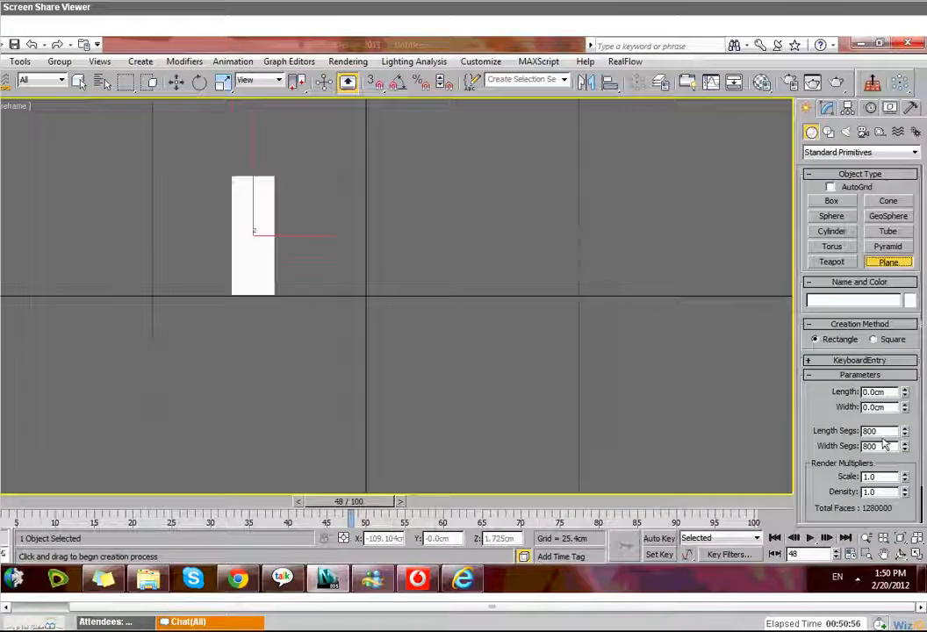
{"action": "key", "text": "w"}
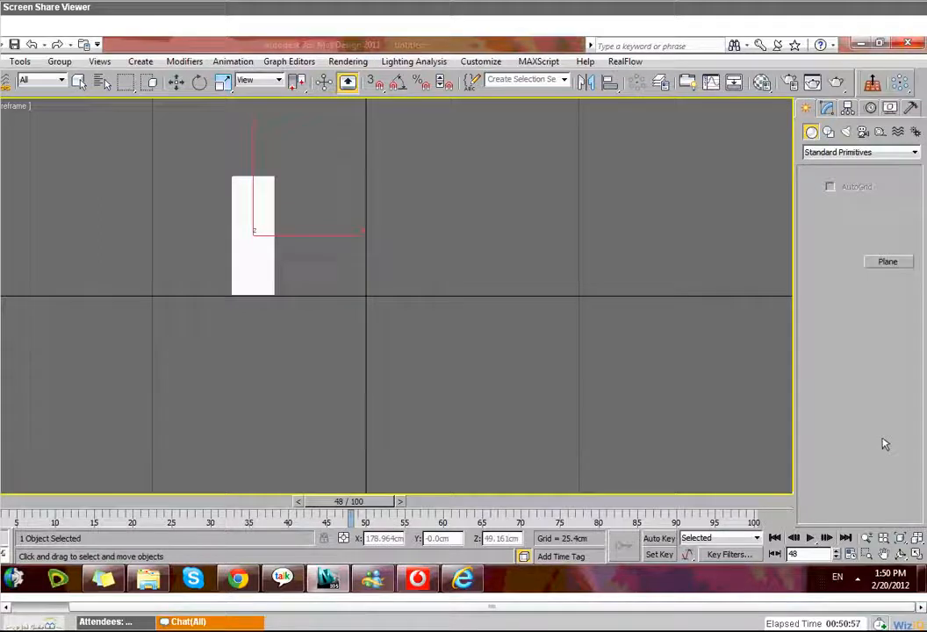
{"action": "key", "text": "Delete"}
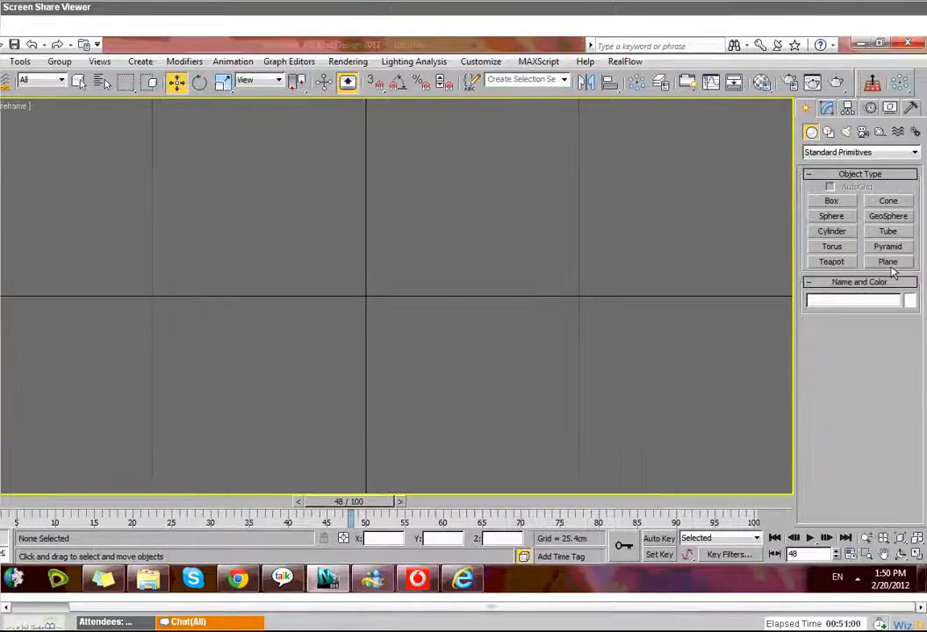
- Create a plane about 274 cm long and 473 cm wide in the Front view with 5 length and 8 width segments
{"action": "left_click", "coordinate": [888, 263]}
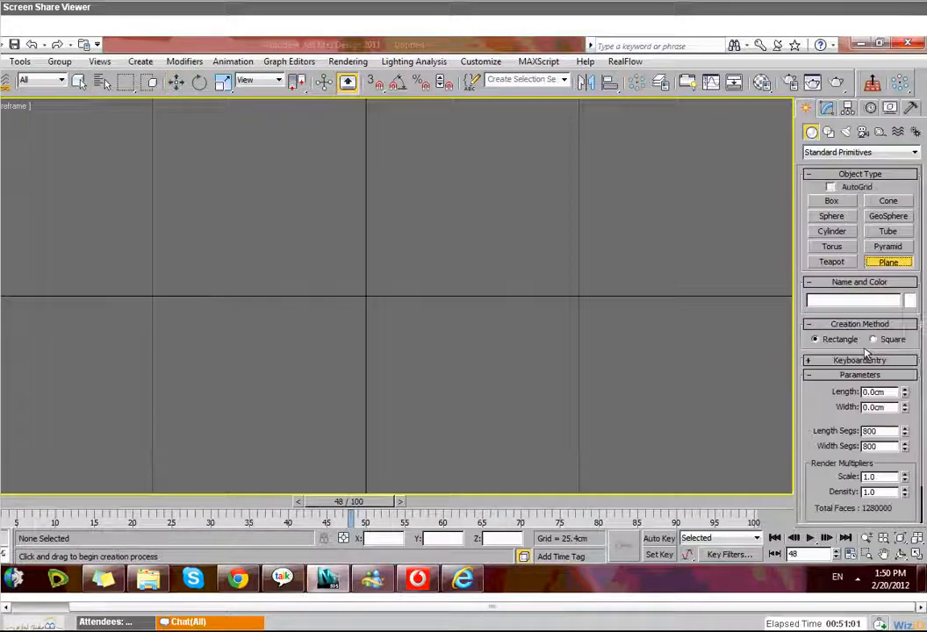
{"action": "double_click", "coordinate": [883, 431]}
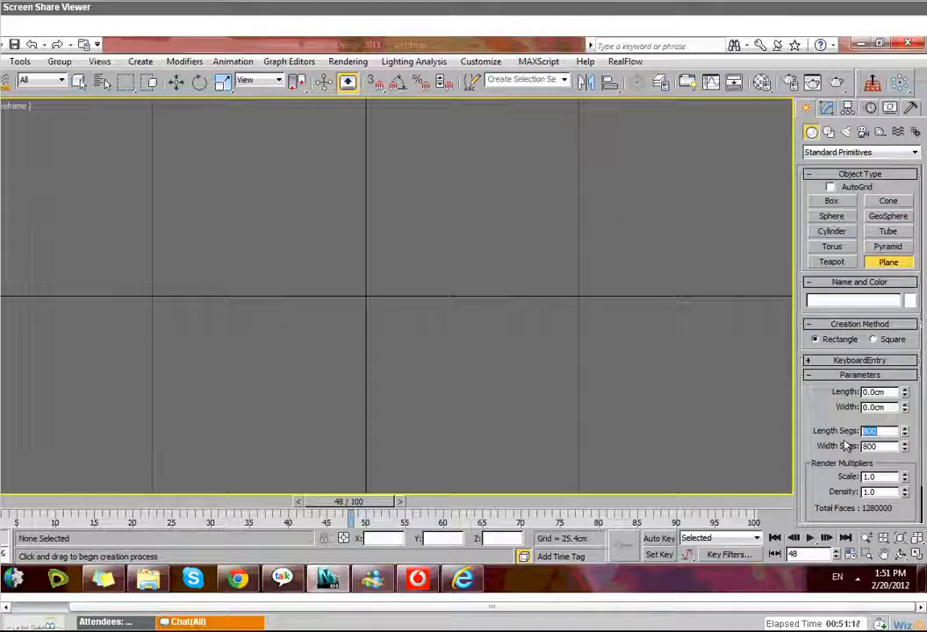
{"action": "type", "text": "8"}
{"action": "key", "text": "Tab"}
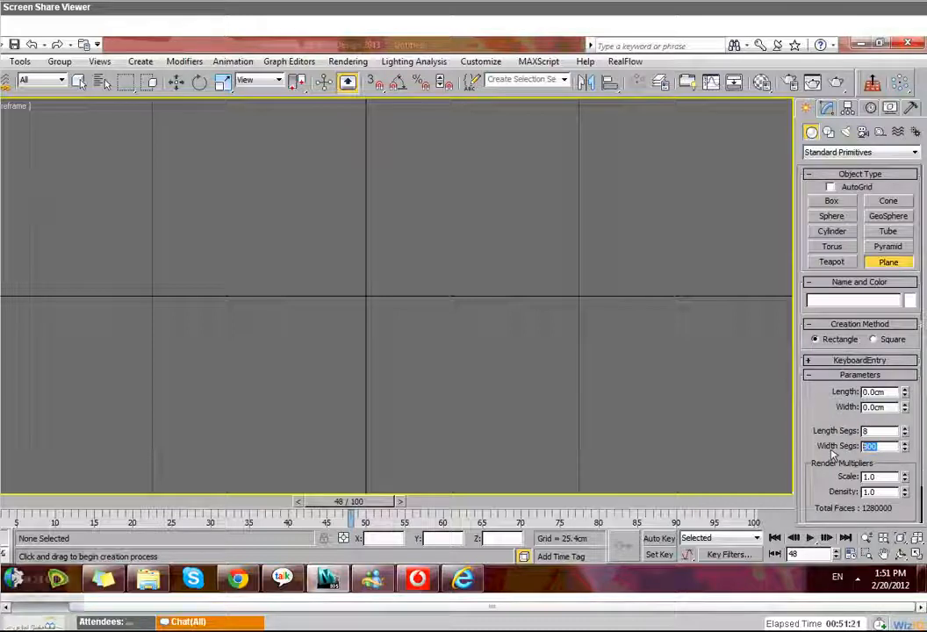
{"action": "double_click", "coordinate": [867, 431]}
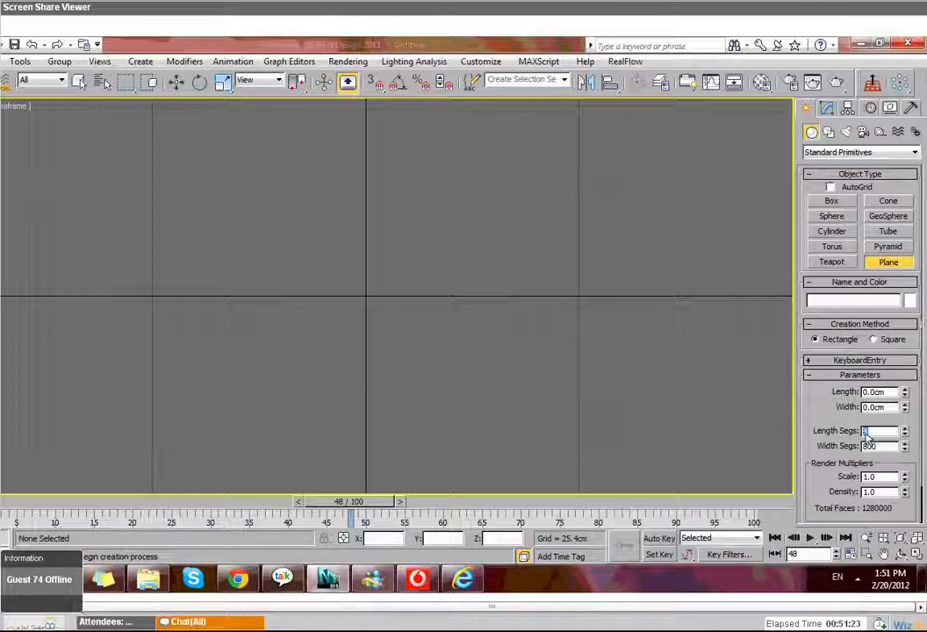
{"action": "type", "text": "5"}
{"action": "key", "text": "Tab"}
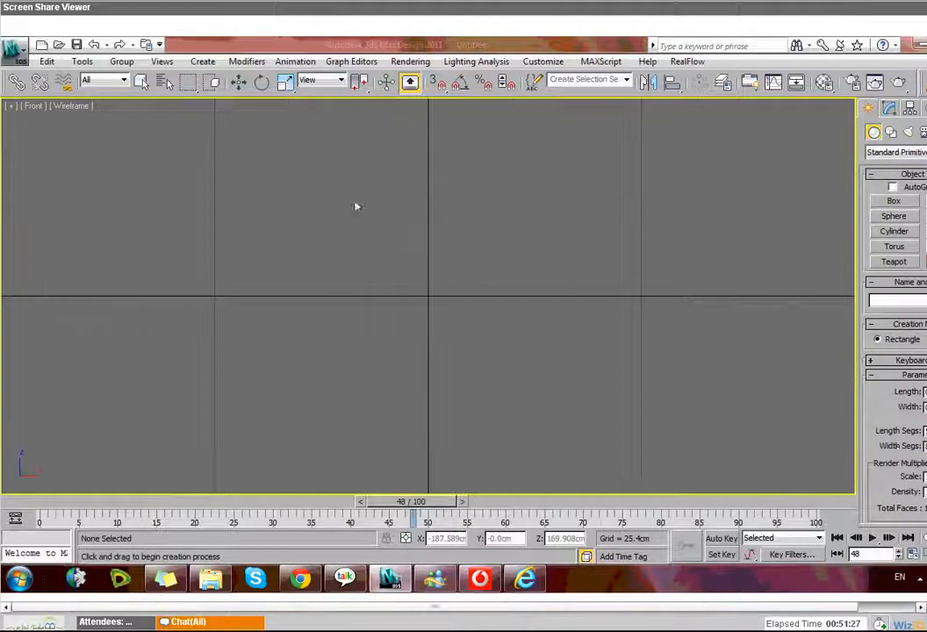
{"action": "left_click_drag", "start_coordinate": [269, 167], "coordinate": [668, 412]}
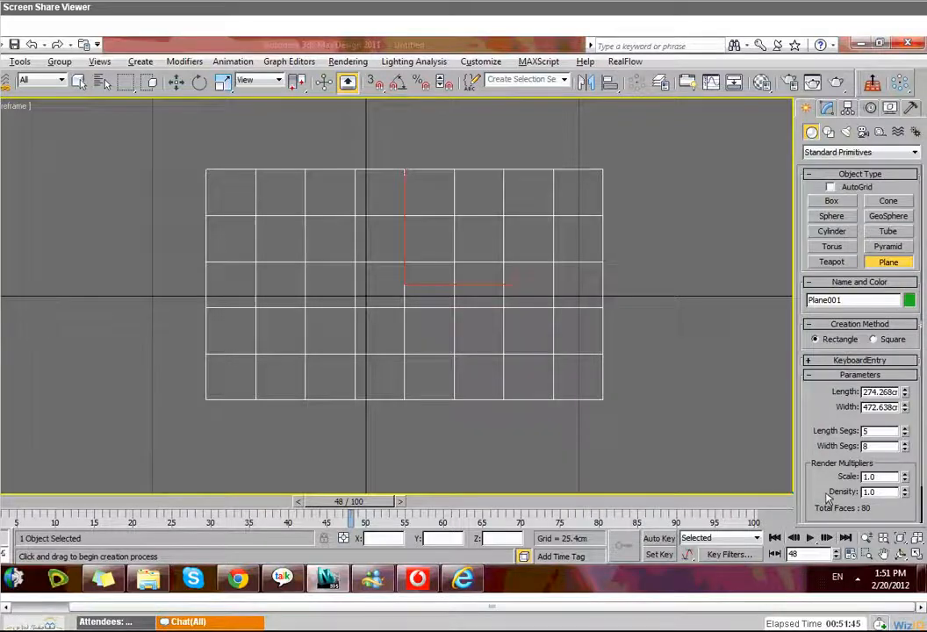
- Apply the Lattice modifier to the segmented plane, working in the maximized Perspective view
{"action": "key", "text": "alt+w"}
{"action": "right_click", "coordinate": [515, 355]}
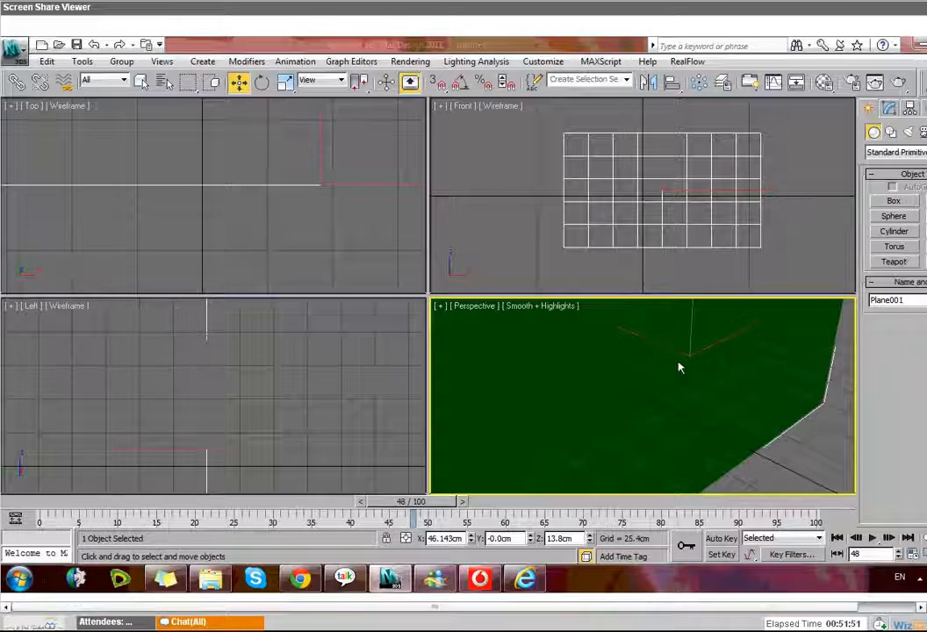
{"action": "key", "text": "alt+w"}
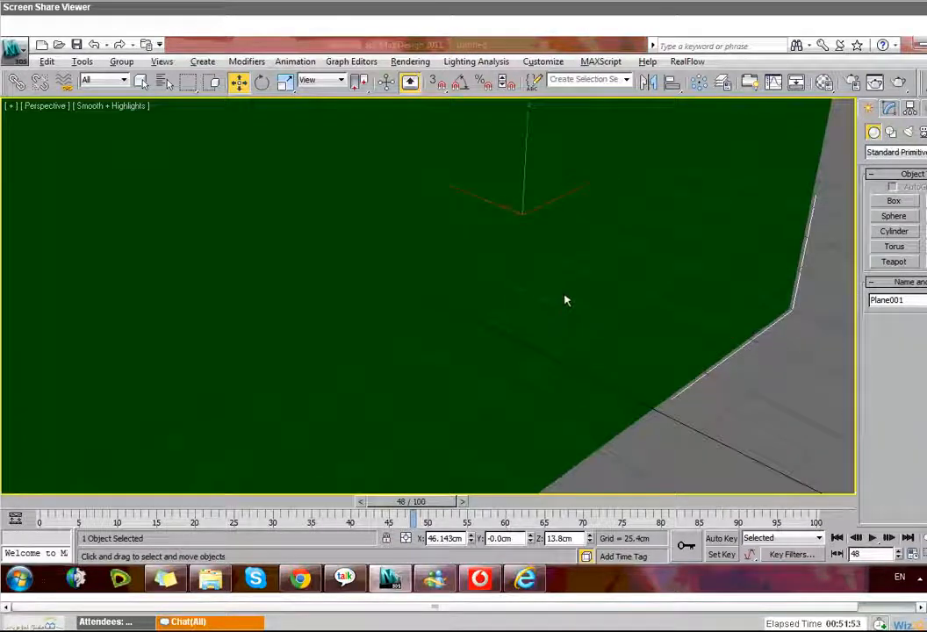
{"action": "middle_click_drag", "start_coordinate": [580, 410], "coordinate": [548, 359], "text": "alt"}
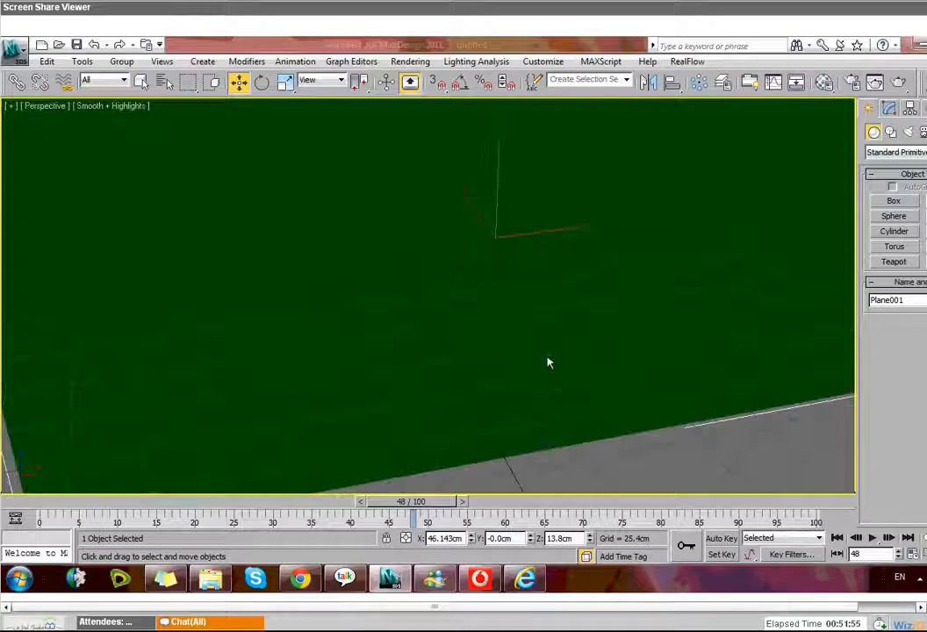
{"action": "scroll", "coordinate": [542, 352], "scroll_direction": "down", "scroll_amount": 2}
{"action": "scroll", "coordinate": [514, 342], "scroll_direction": "down", "scroll_amount": 2}
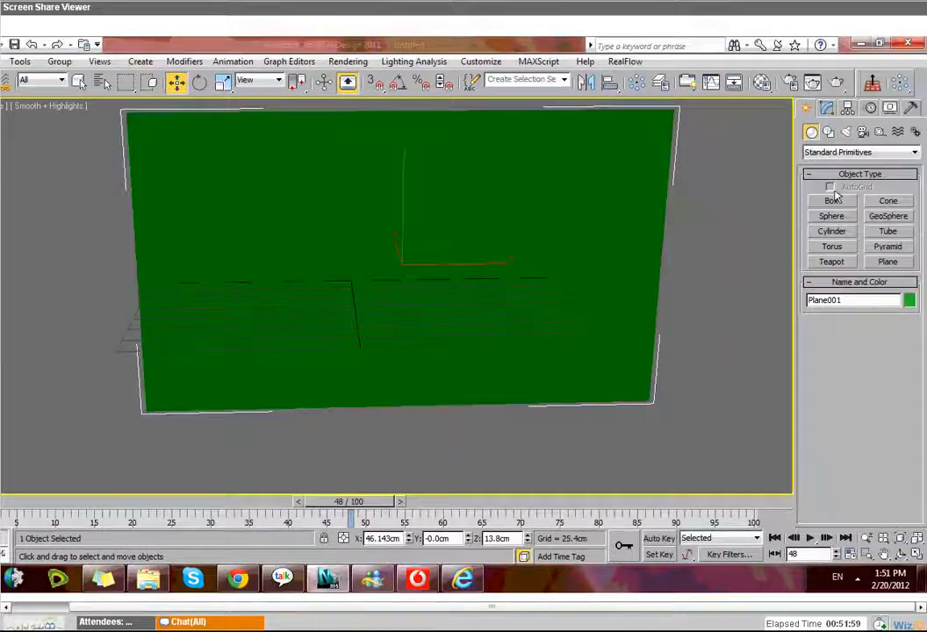
{"action": "left_click", "coordinate": [888, 107]}
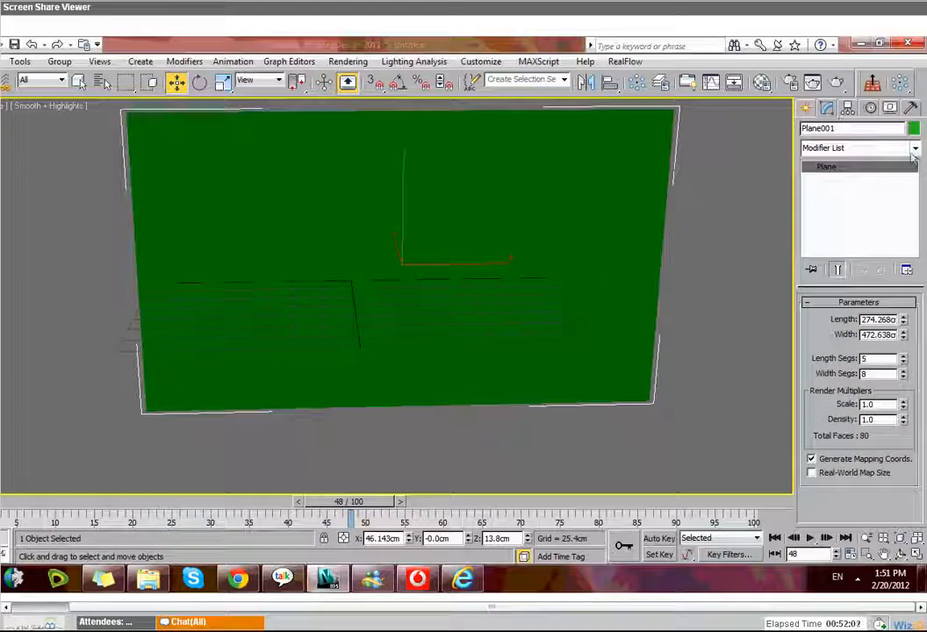
{"action": "left_click", "coordinate": [915, 149]}
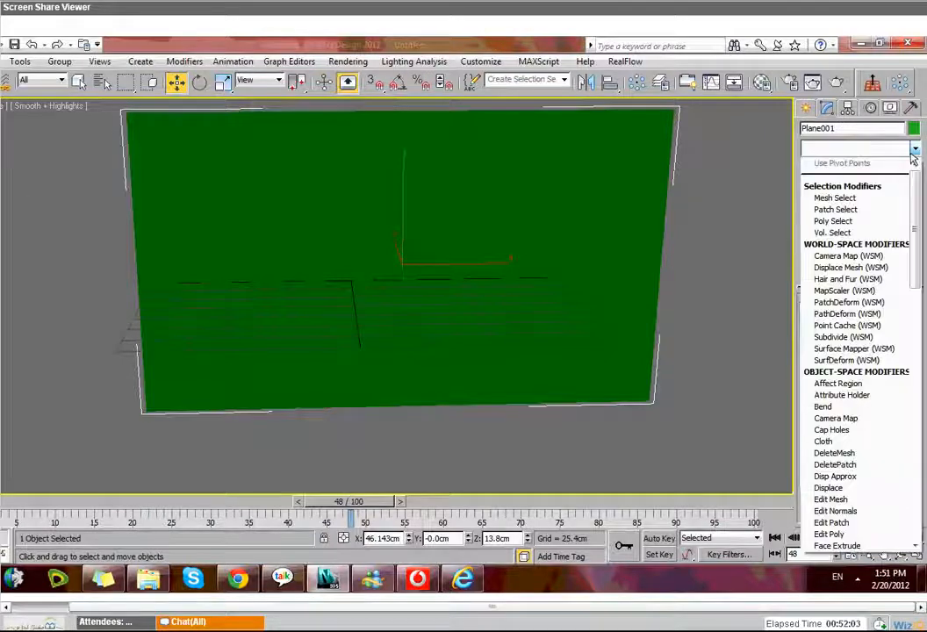
{"action": "key", "text": "l"}
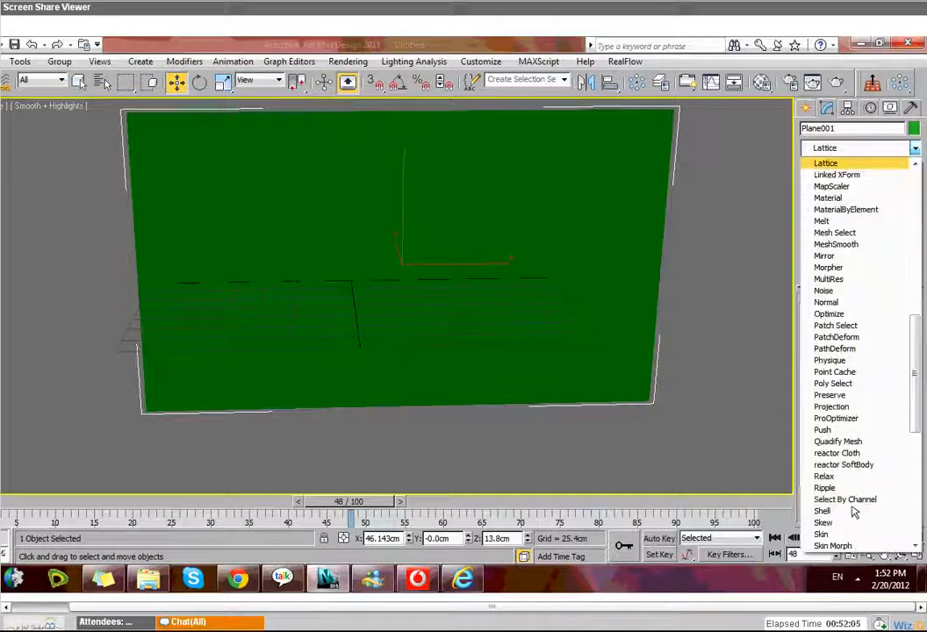
{"action": "left_click", "coordinate": [825, 164]}
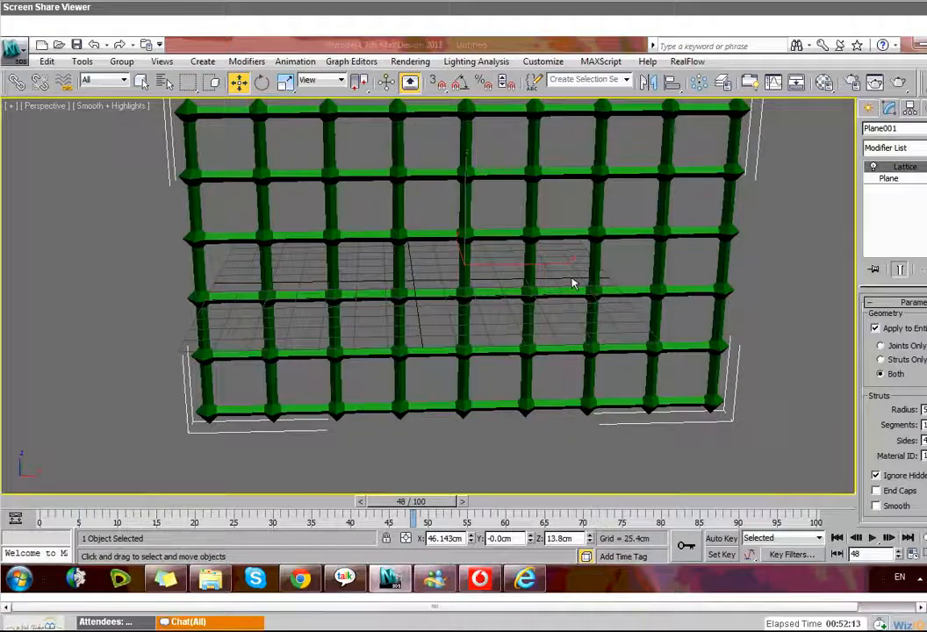
- Try the Lattice geometry as Joints Only from Vertices and as Struts Only from Edges
{"action": "scroll", "coordinate": [572, 282], "scroll_direction": "down", "scroll_amount": 3}
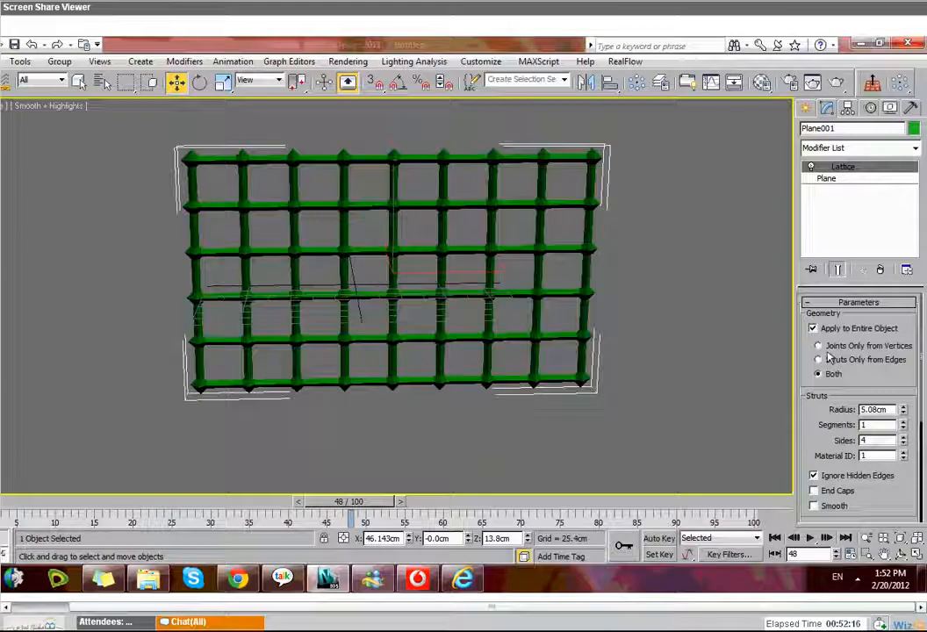
{"action": "left_click", "coordinate": [819, 346]}
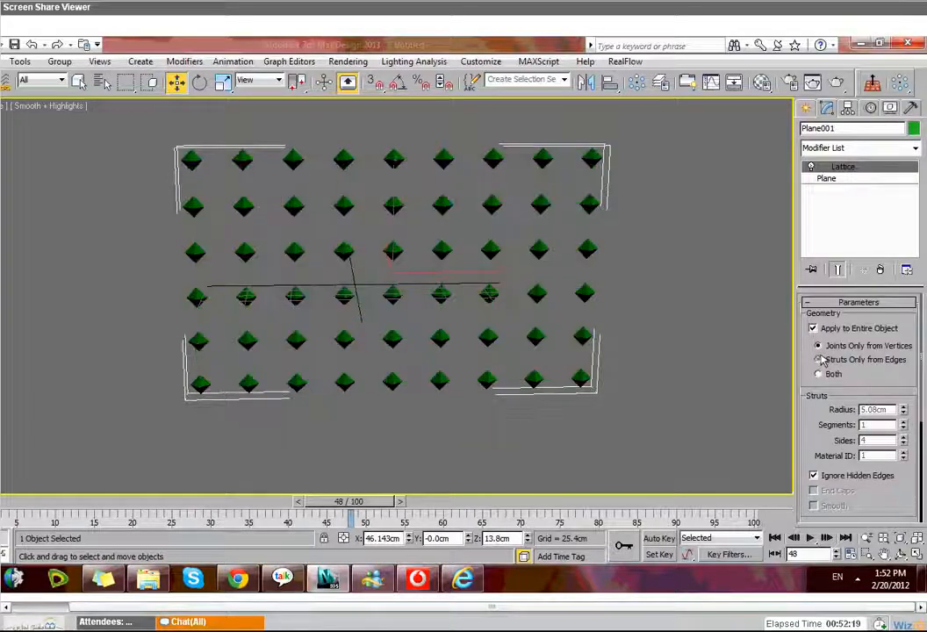
{"action": "left_click", "coordinate": [819, 361]}
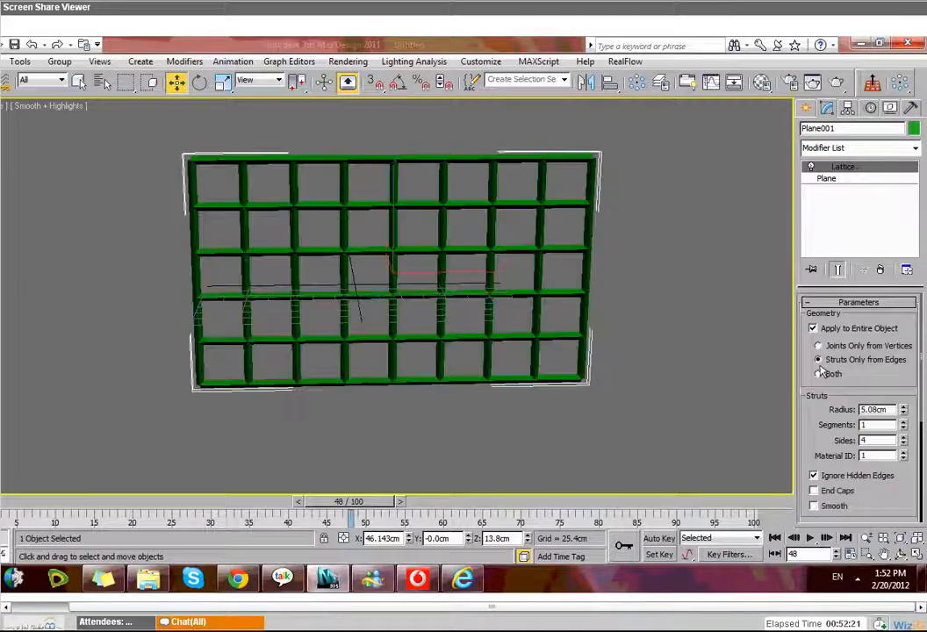
- Set the Lattice struts to 24 sides and a 2.54 cm radius
{"action": "double_click", "coordinate": [892, 442]}
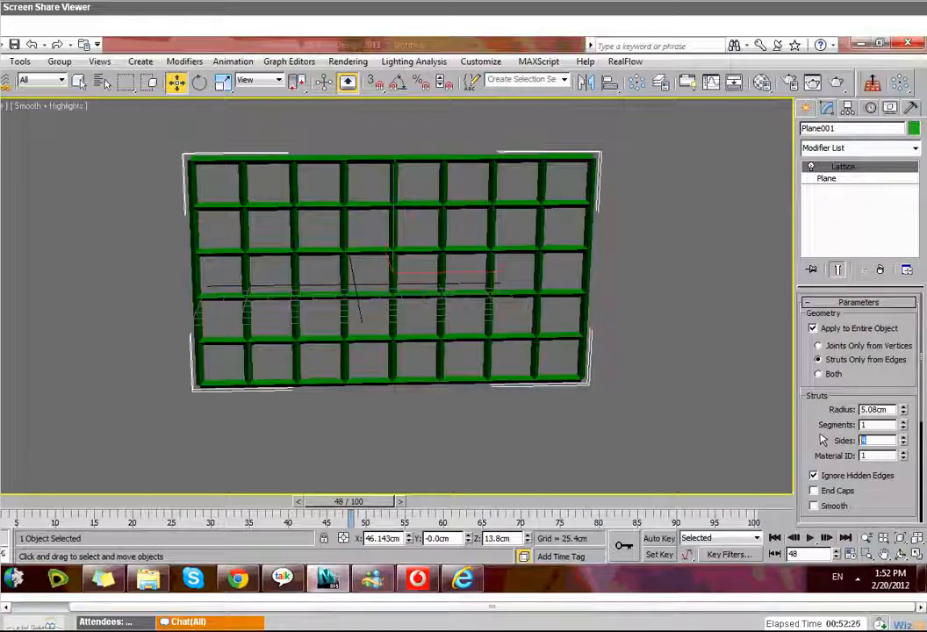
{"action": "type", "text": "24"}
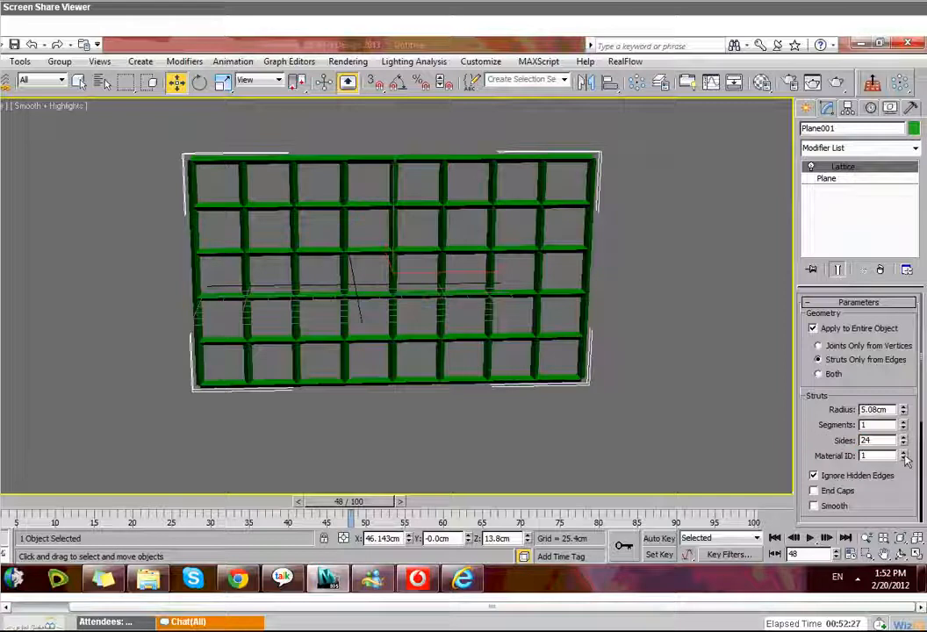
{"action": "key", "text": "Tab"}
{"action": "left_click_drag", "start_coordinate": [903, 412], "coordinate": [906, 423]}
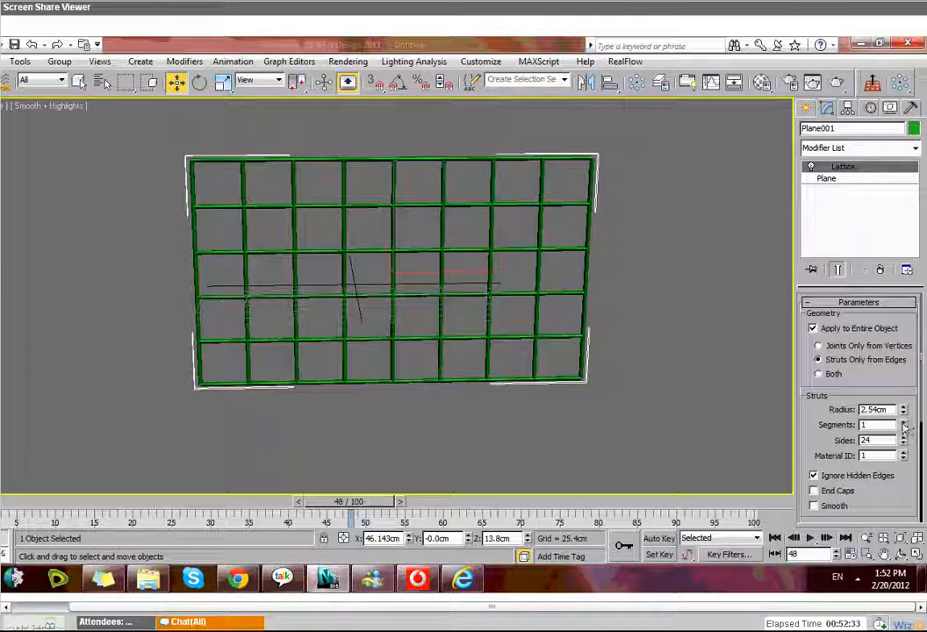
- Set the Lattice geometry to Both and give it Icosa joints with a 7.62 cm radius
{"action": "left_click", "coordinate": [819, 374]}
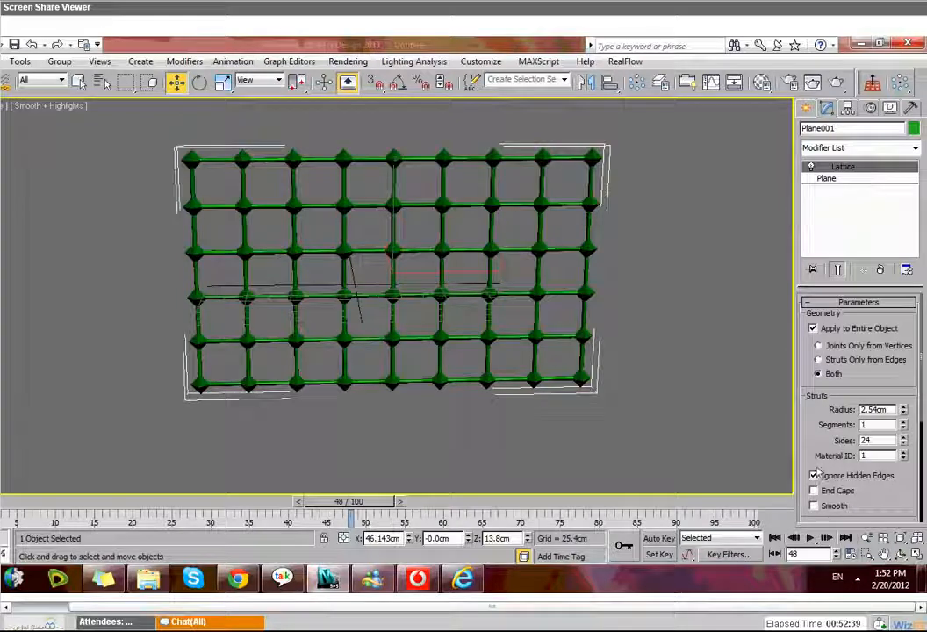
{"action": "scroll", "coordinate": [817, 472], "scroll_direction": "down", "scroll_amount": 3}
{"action": "scroll", "coordinate": [819, 476], "scroll_direction": "down", "scroll_amount": 1}
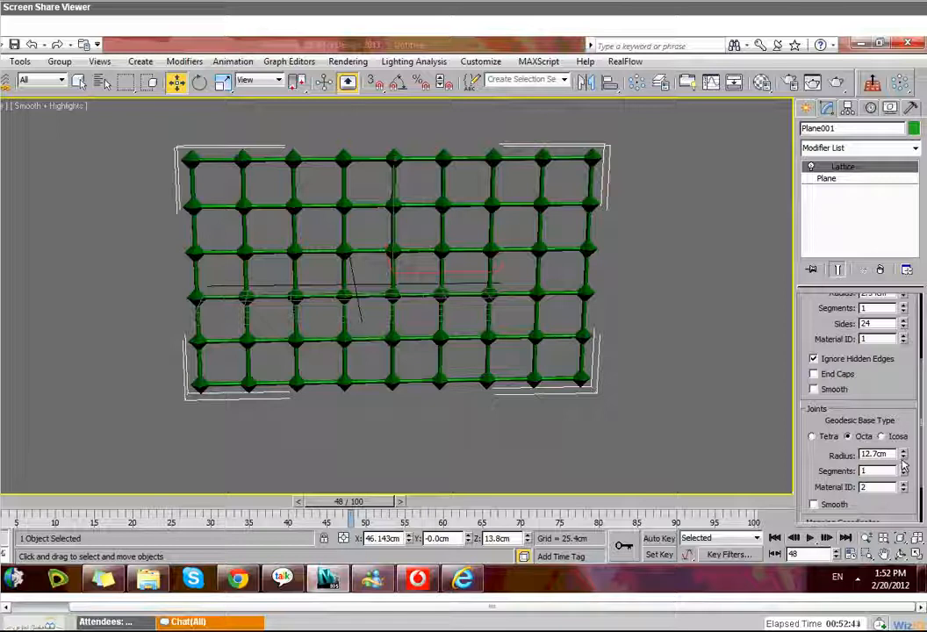
{"action": "left_click", "coordinate": [881, 436]}
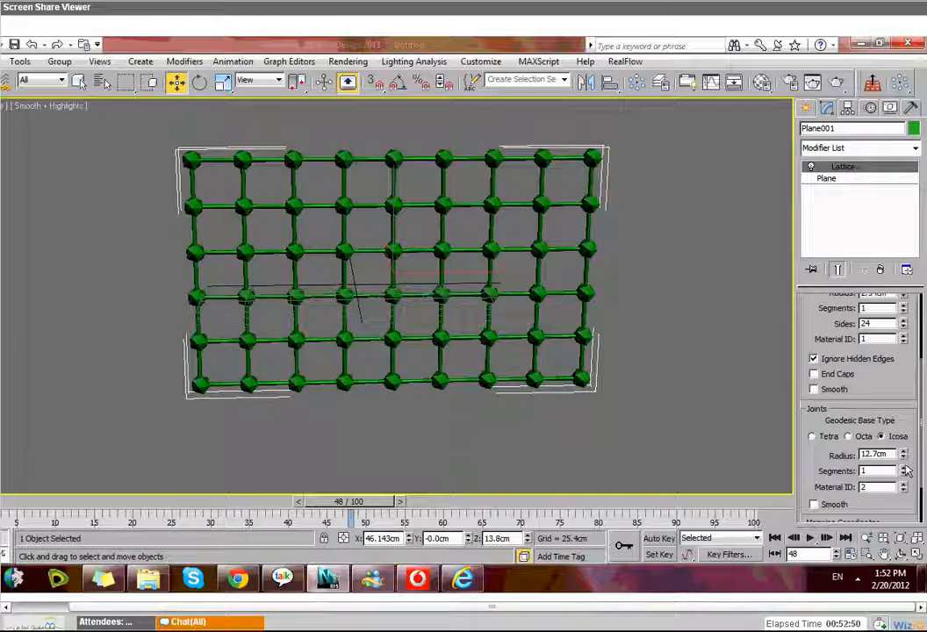
{"action": "left_click_drag", "start_coordinate": [904, 457], "coordinate": [910, 466]}
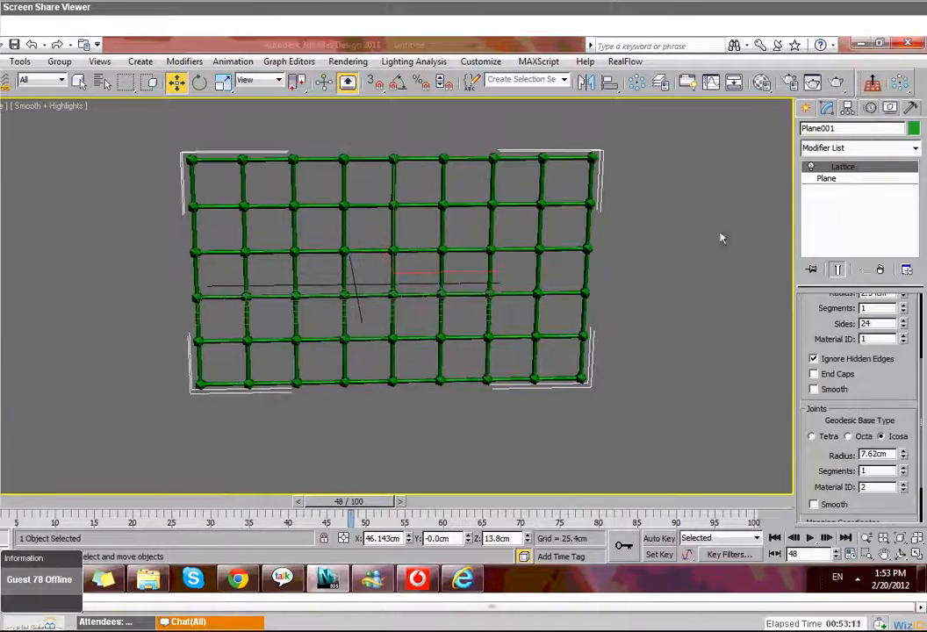
- Insert an Edit Poly modifier between the base Plane and its Lattice modifier
{"action": "left_click", "coordinate": [826, 179]}
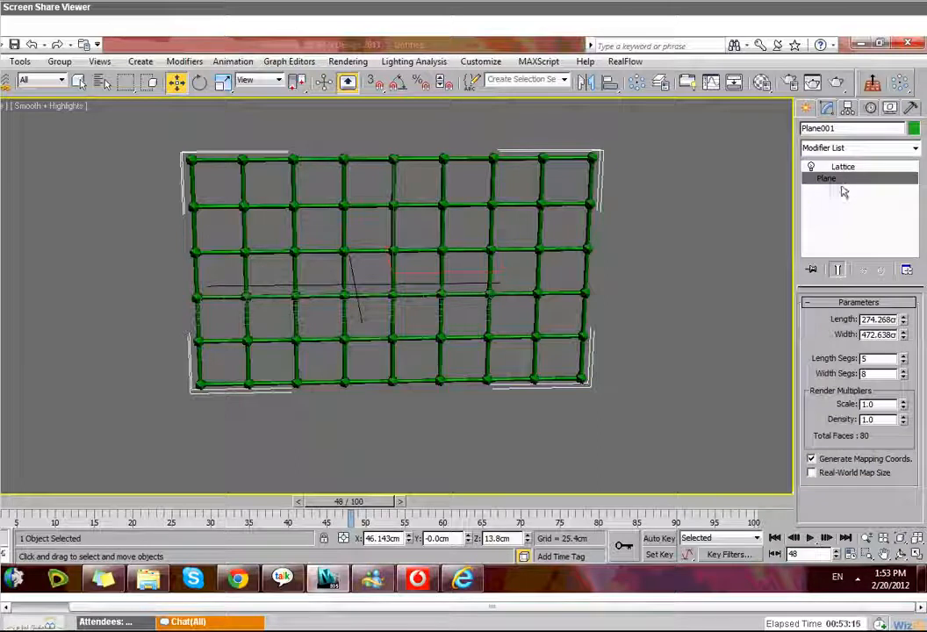
{"action": "right_click", "coordinate": [843, 191]}
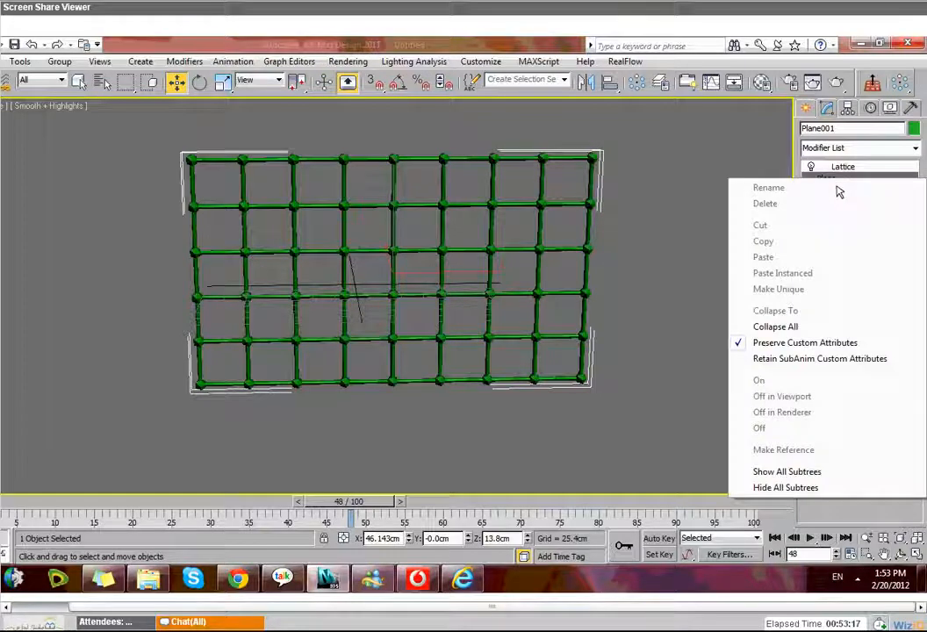
{"action": "left_click", "coordinate": [839, 193]}
{"action": "left_click", "coordinate": [916, 149]}
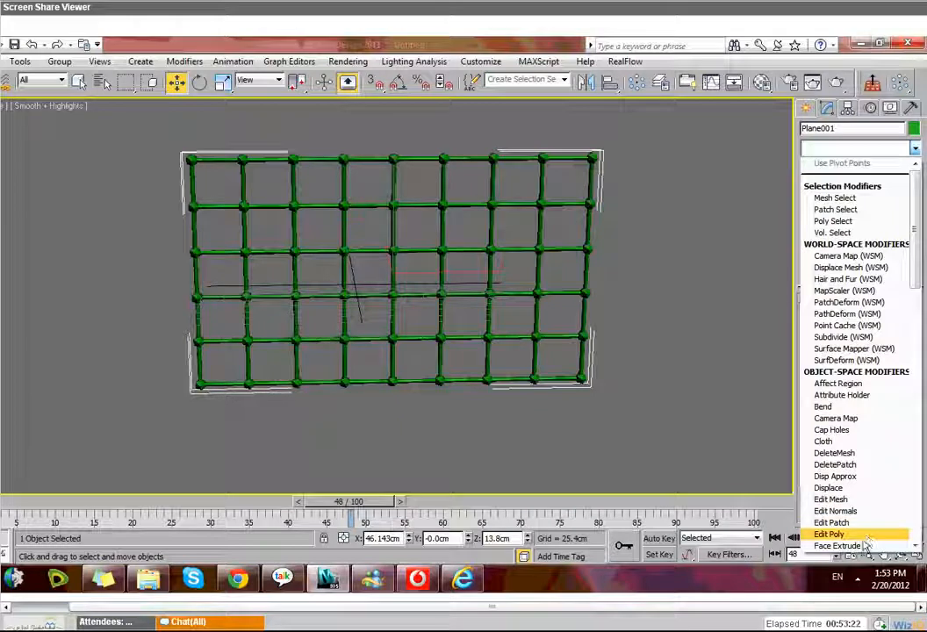
{"action": "left_click", "coordinate": [830, 534]}
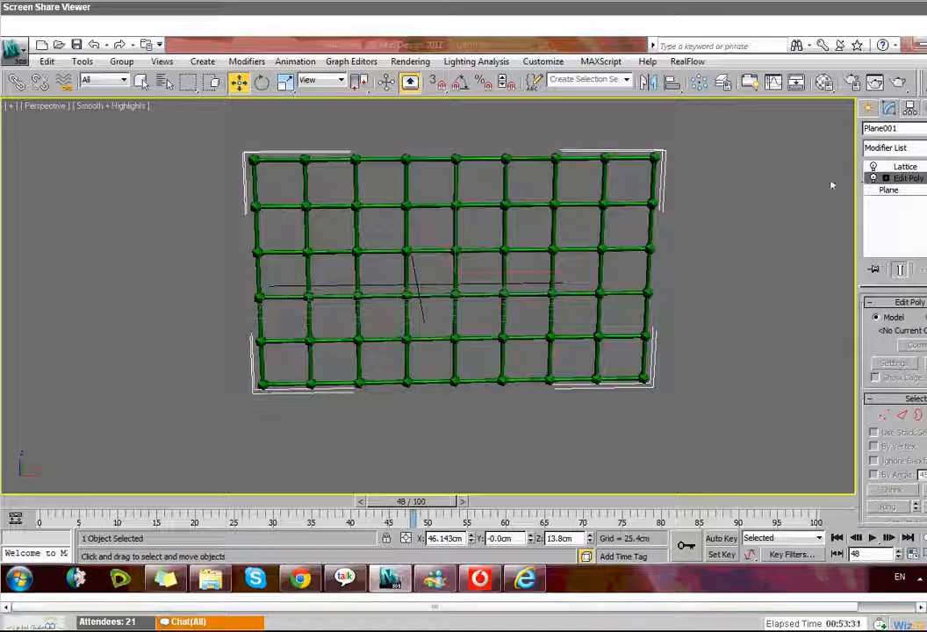
- Expand Edit Poly to its Vertex level and select alternate vertices along the grid's top edge
{"action": "left_click", "coordinate": [885, 178]}
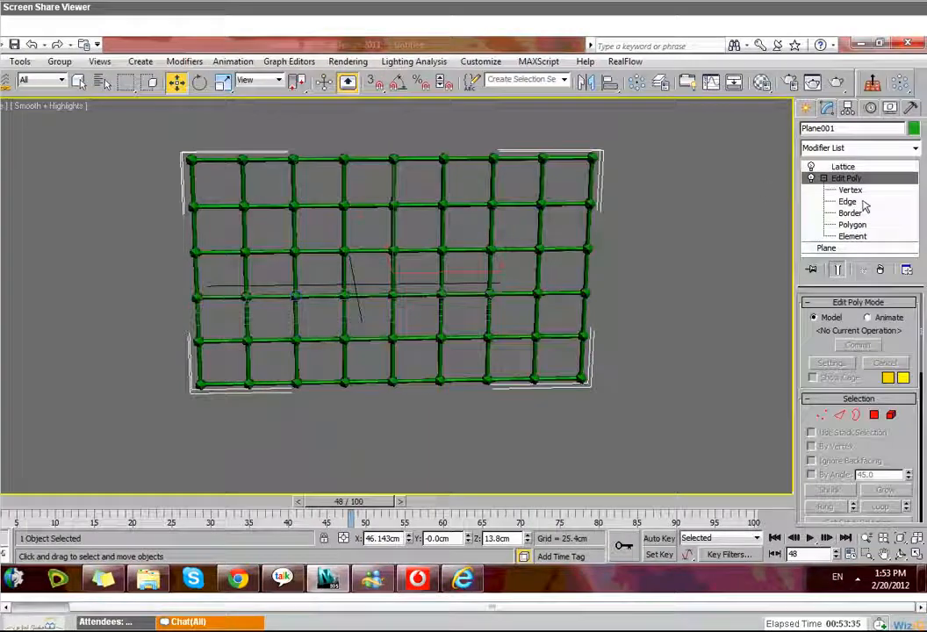
{"action": "left_click", "coordinate": [841, 190]}
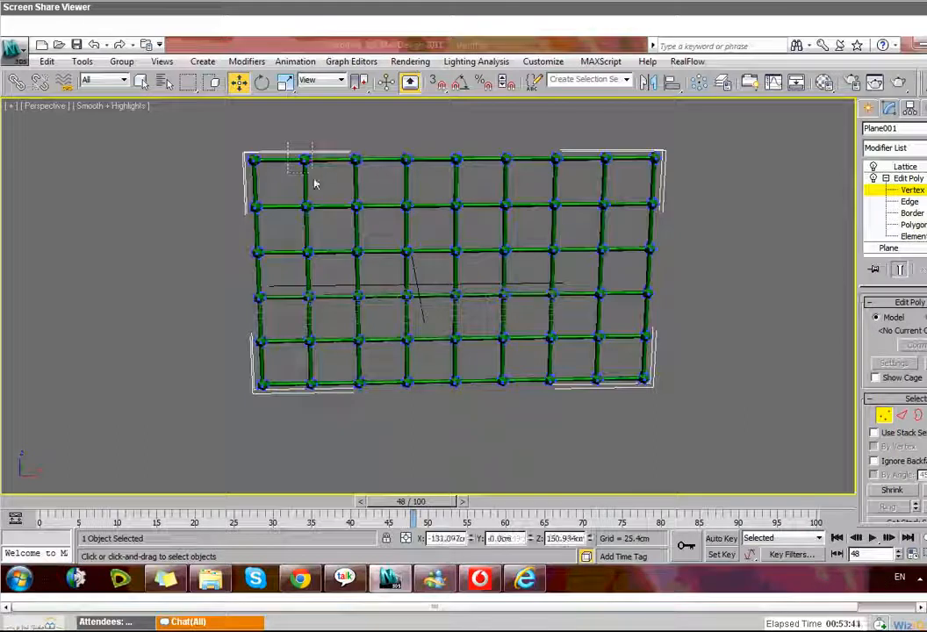
{"action": "left_click_drag", "start_coordinate": [376, 136], "coordinate": [431, 176]}
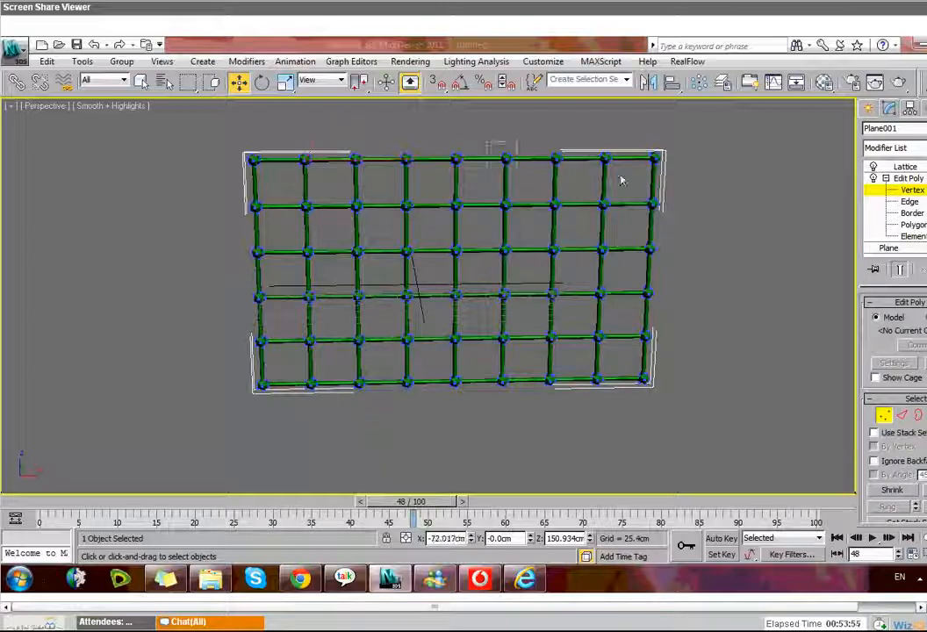
{"action": "left_click_drag", "start_coordinate": [591, 140], "coordinate": [625, 173], "text": "ctrl"}
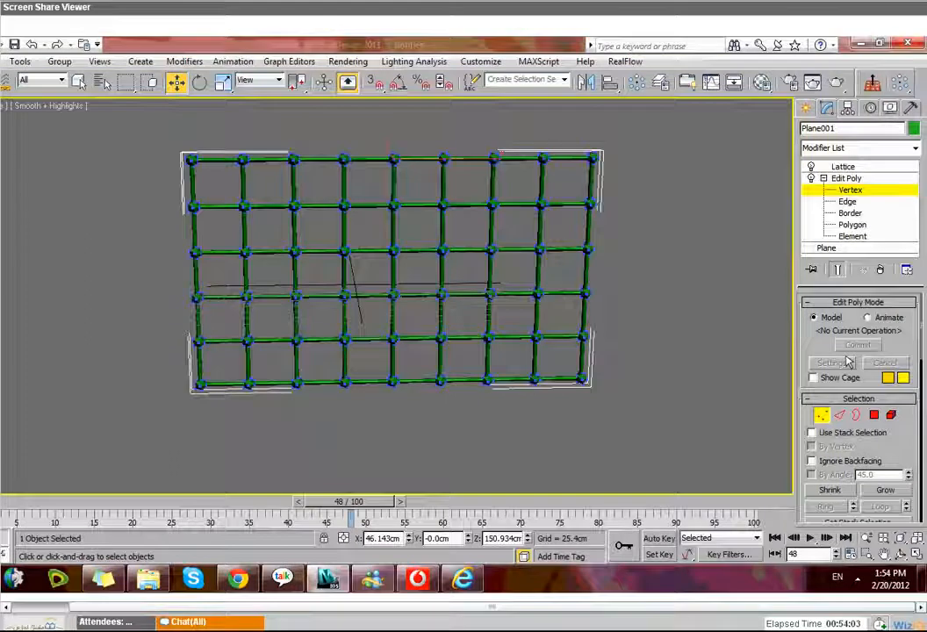
- Set the Lattice geometry to Struts Only from Edges and show the grid in a maximized Front view
{"action": "left_click", "coordinate": [842, 167]}
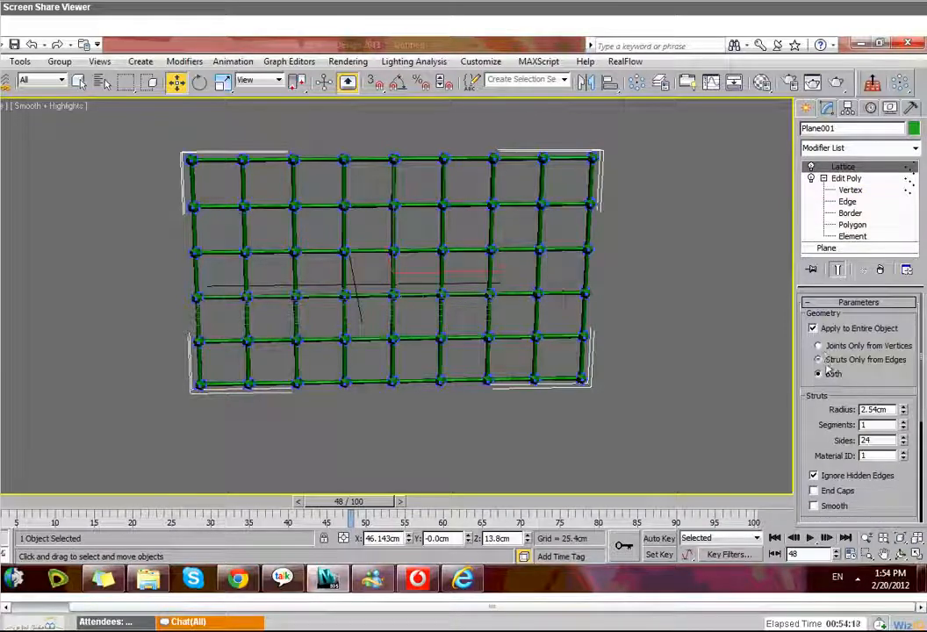
{"action": "left_click", "coordinate": [819, 360]}
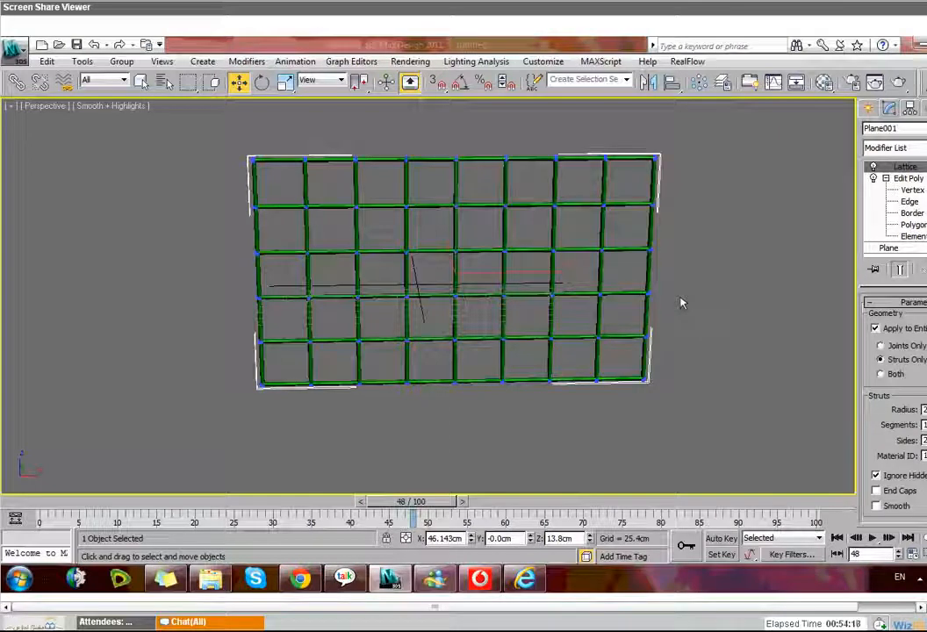
{"action": "key", "text": "alt+w"}
{"action": "right_click", "coordinate": [544, 198]}
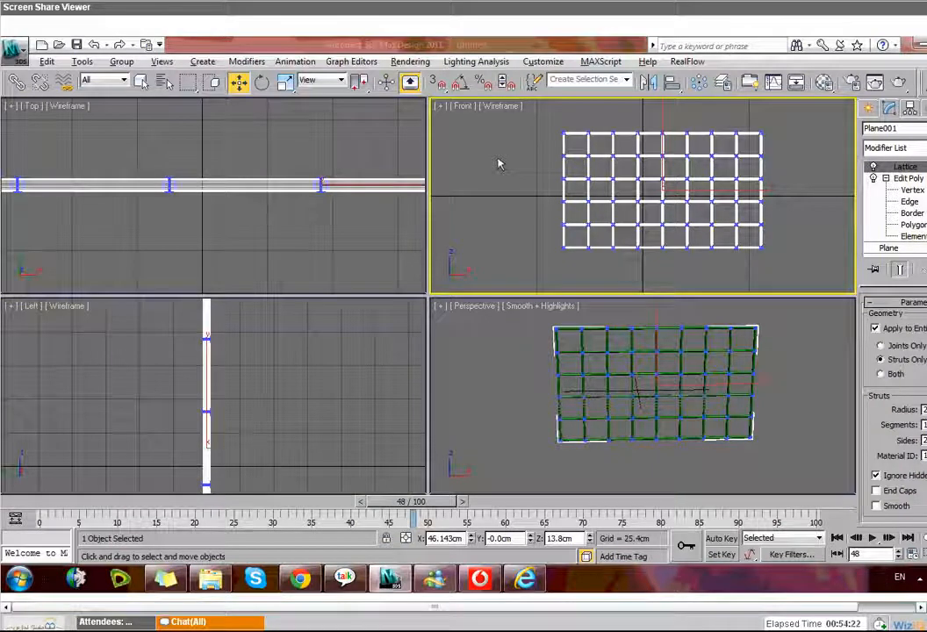
{"action": "key", "text": "alt+w"}
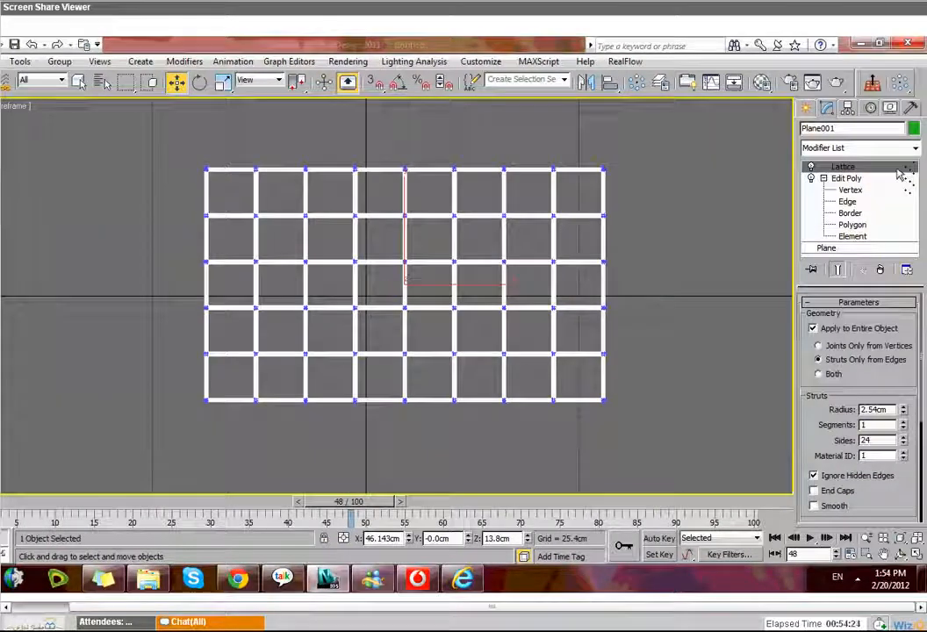
- Return to Edit Poly's Vertex level and select every second top-edge vertex in the Front view
{"action": "left_click", "coordinate": [860, 191]}
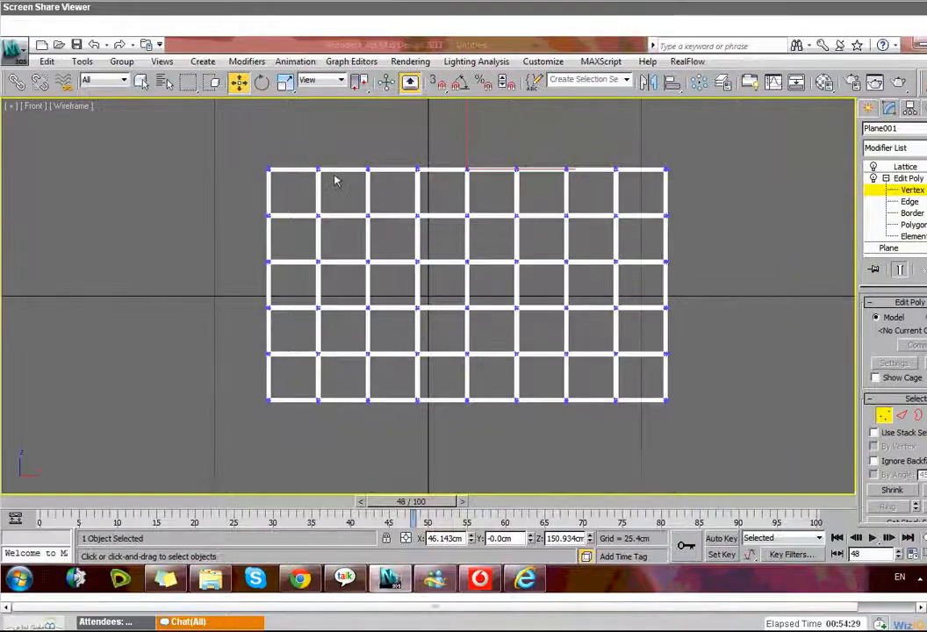
{"action": "left_click", "coordinate": [317, 169]}
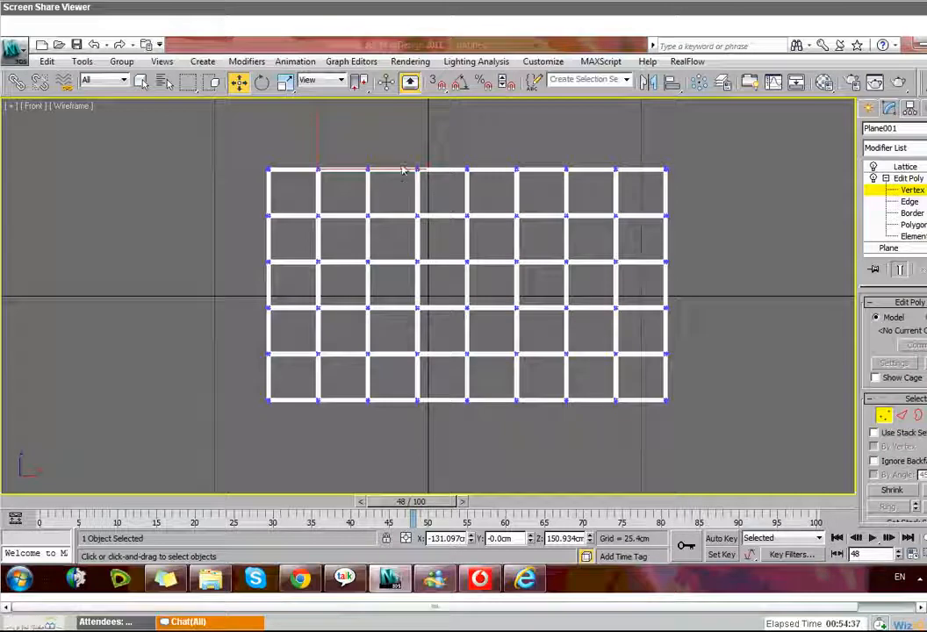
{"action": "left_click", "coordinate": [366, 169]}
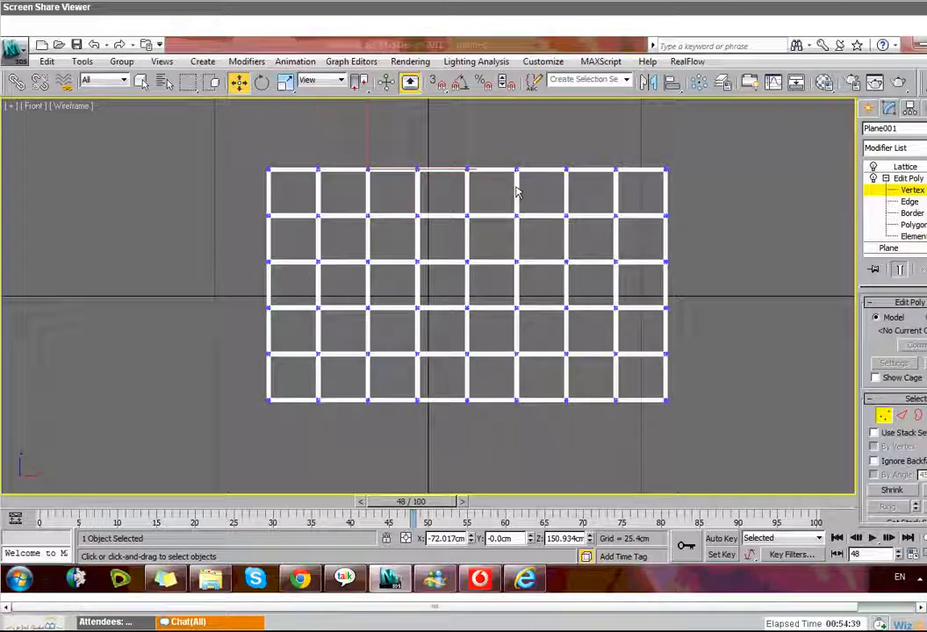
{"action": "left_click", "coordinate": [417, 169]}
{"action": "left_click_drag", "start_coordinate": [603, 158], "coordinate": [625, 193]}
{"action": "left_click", "coordinate": [467, 170]}
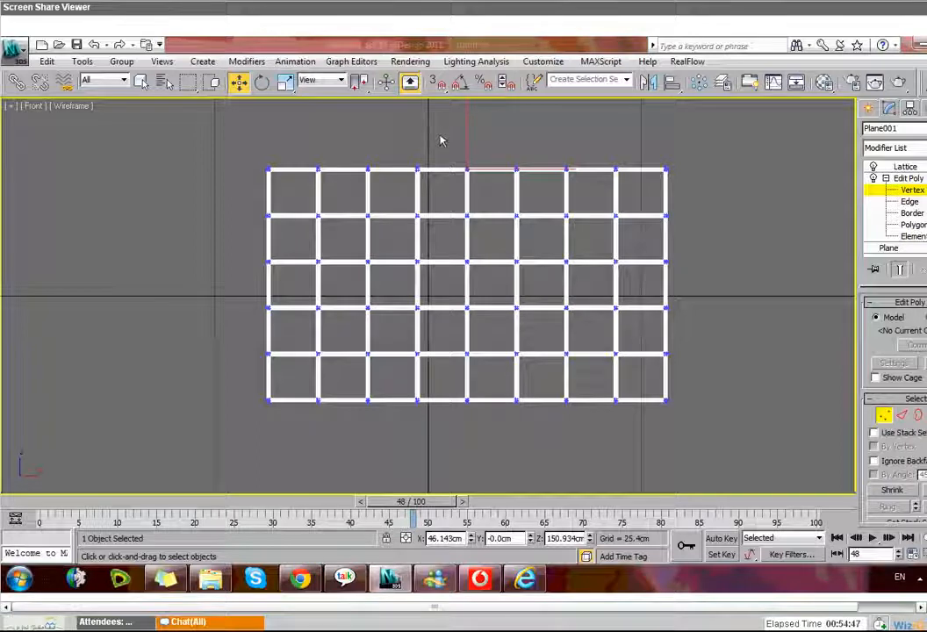
- Try raising the selected top-edge vertices and undo the move
{"action": "middle_click_drag", "start_coordinate": [442, 140], "coordinate": [442, 192]}
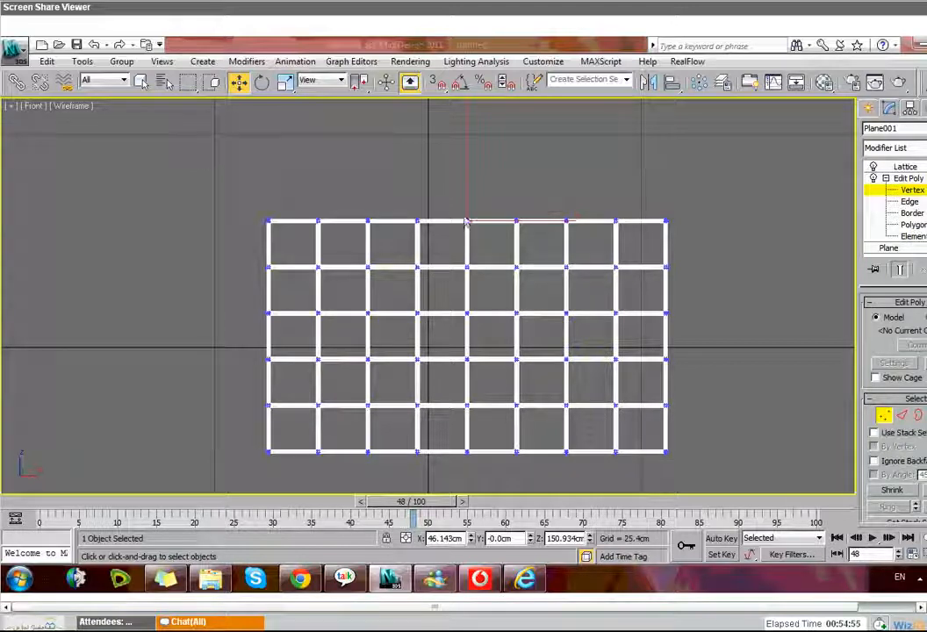
{"action": "left_click_drag", "start_coordinate": [466, 225], "coordinate": [467, 216]}
{"action": "key", "text": "ctrl+z"}
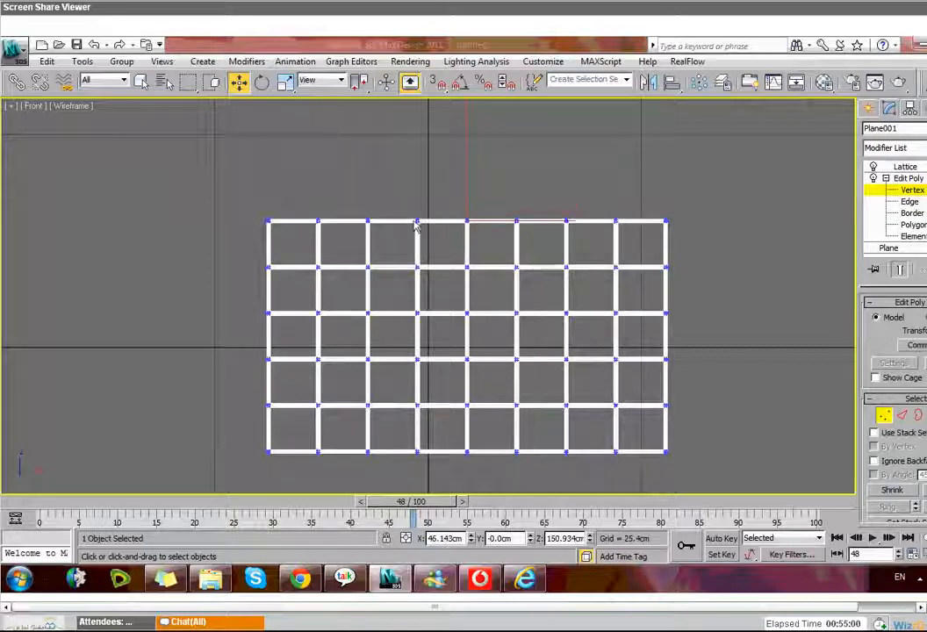
- Try reselecting the top-edge vertices with the lattice struts displayed, and clear the selection
{"action": "left_click", "coordinate": [316, 221]}
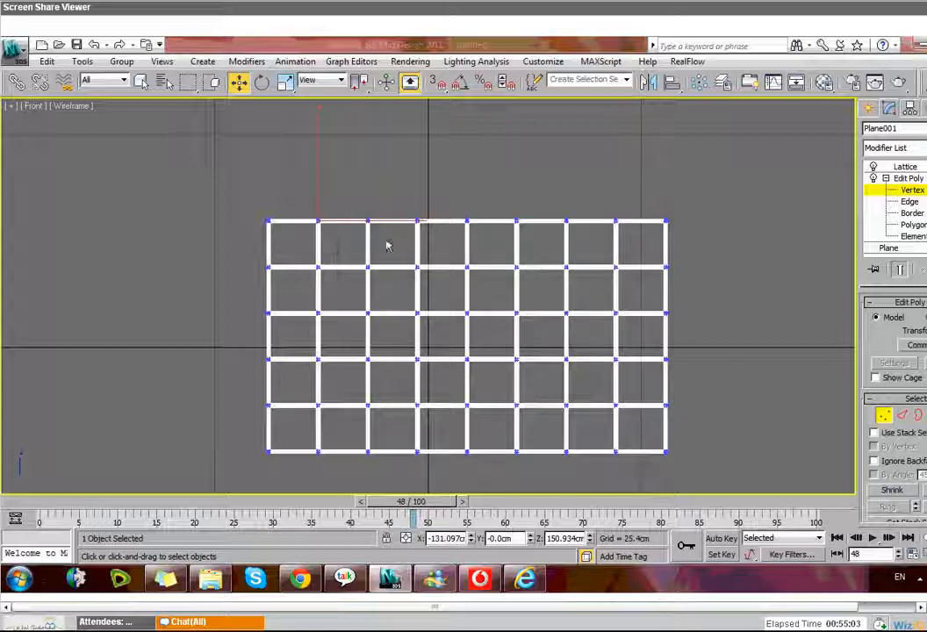
{"action": "left_click", "coordinate": [424, 242]}
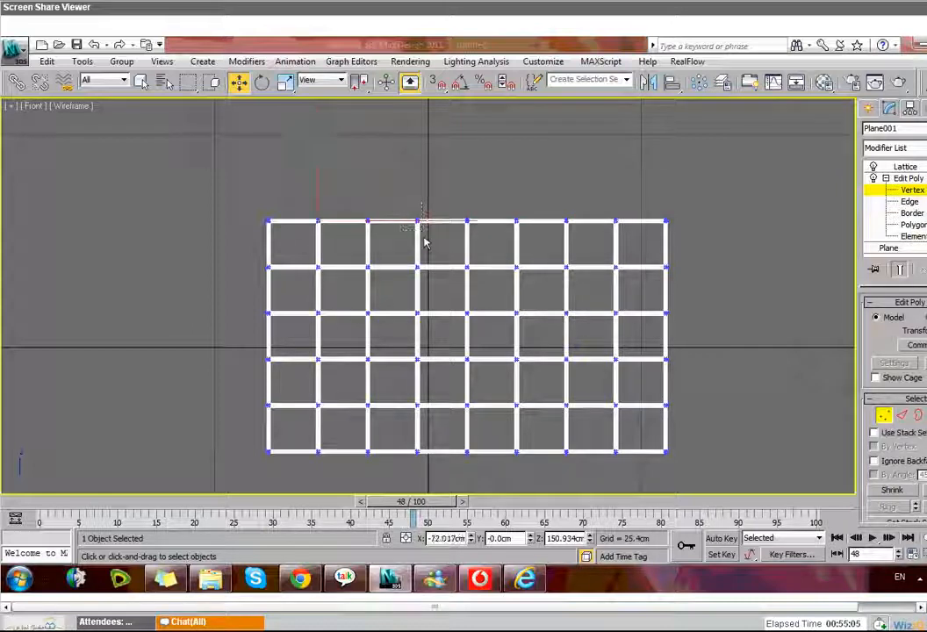
{"action": "left_click_drag", "start_coordinate": [237, 199], "coordinate": [689, 238]}
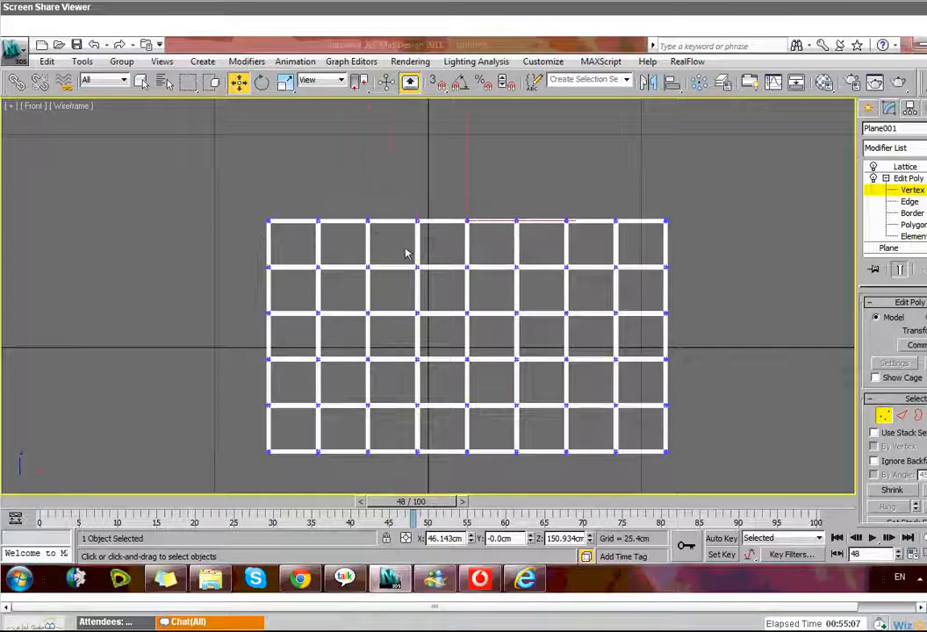
{"action": "left_click", "coordinate": [638, 222]}
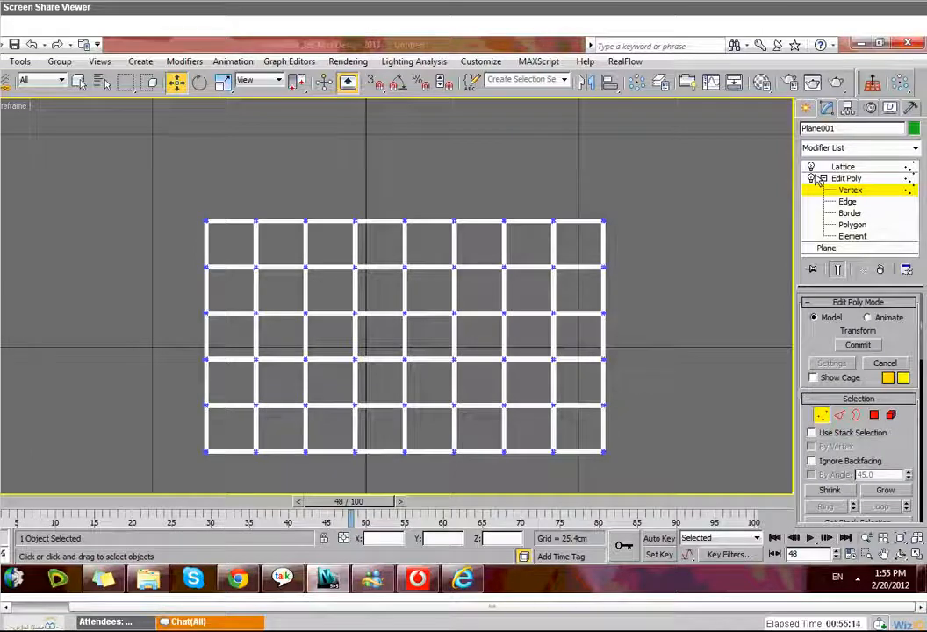
- Turn off the Lattice modifier's display, select the four alternate inner vertices of the top edge, and lock the selection
{"action": "left_click", "coordinate": [811, 167]}
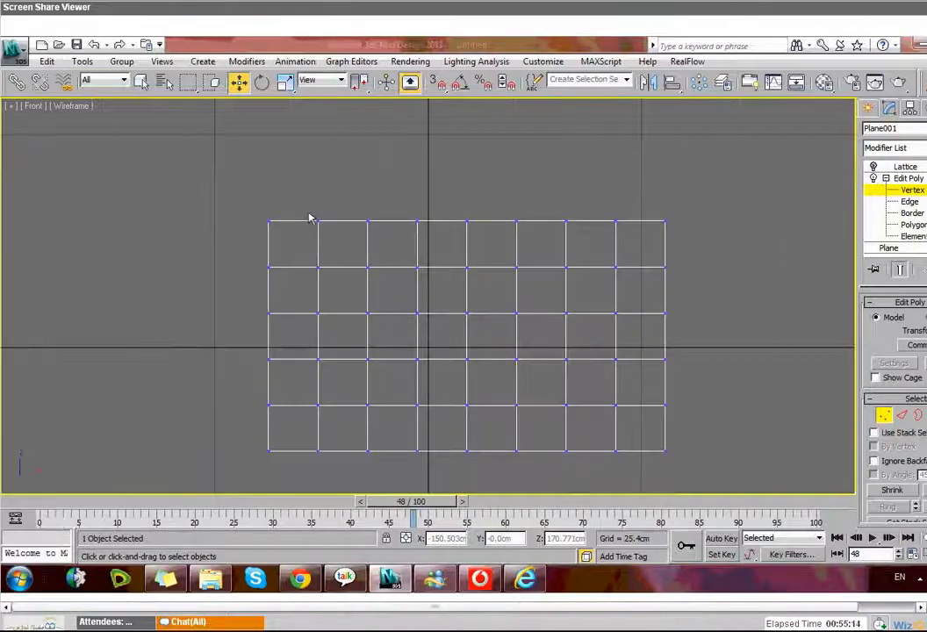
{"action": "left_click", "coordinate": [417, 222], "text": "ctrl"}
{"action": "left_click", "coordinate": [516, 221], "text": "ctrl"}
{"action": "left_click", "coordinate": [614, 230], "text": "ctrl"}
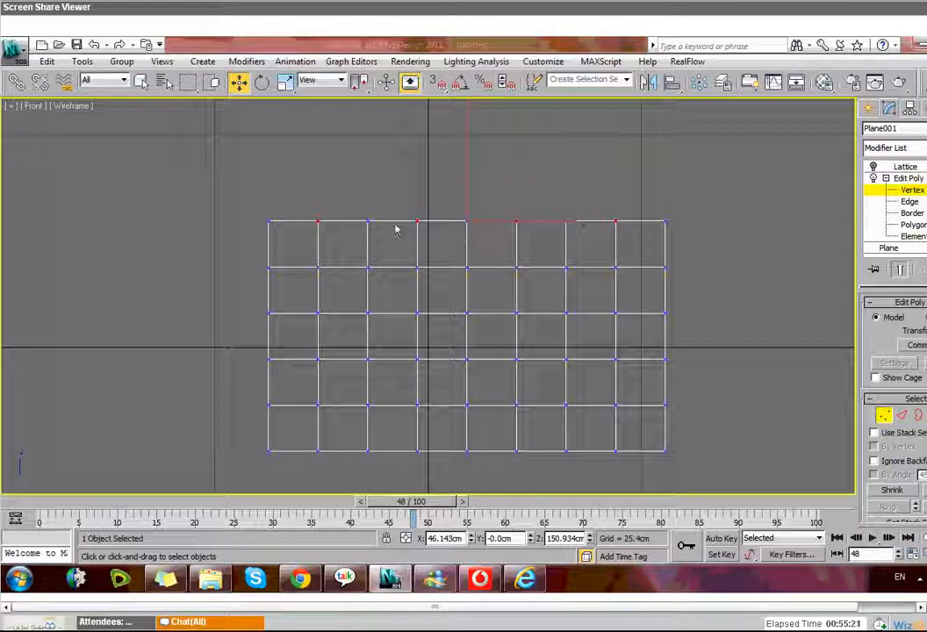
{"action": "left_click", "coordinate": [386, 538]}
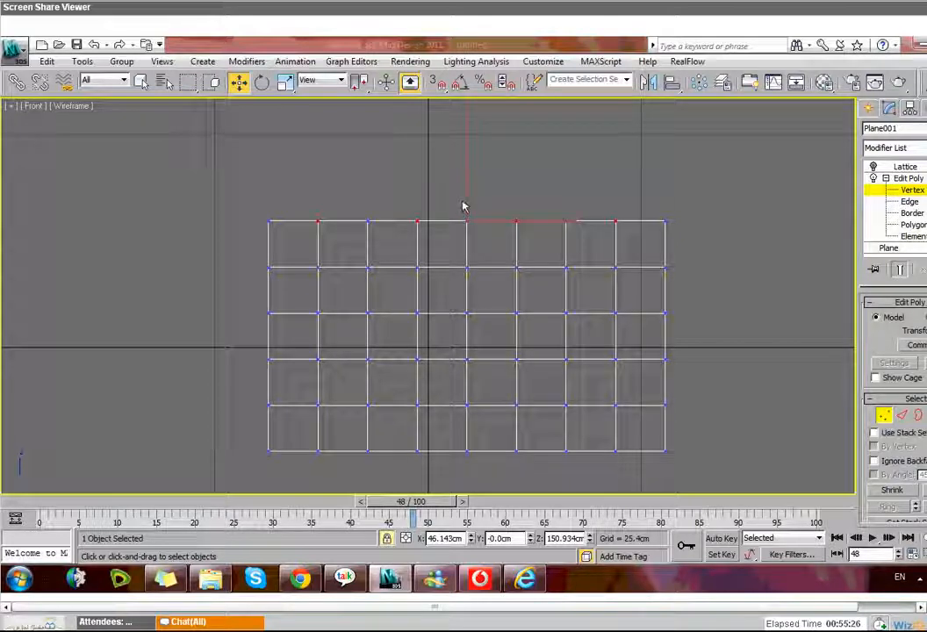
- Try moving the locked vertices freehand, to Y 27.6 cm, to X 50.455 cm and to Z 197.508 cm, undoing each move
{"action": "left_click_drag", "start_coordinate": [418, 232], "coordinate": [419, 220]}
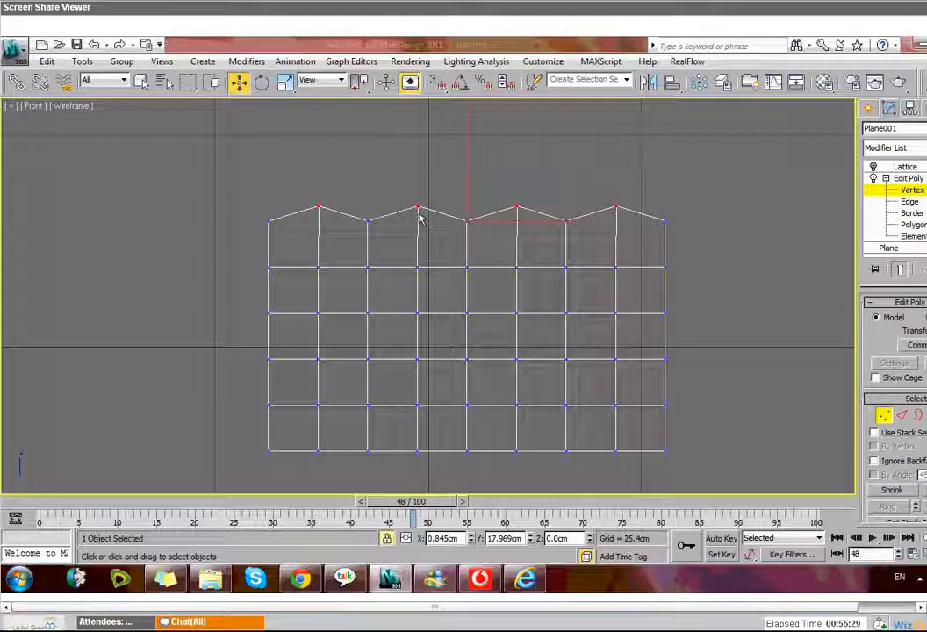
{"action": "key", "text": "ctrl+z"}
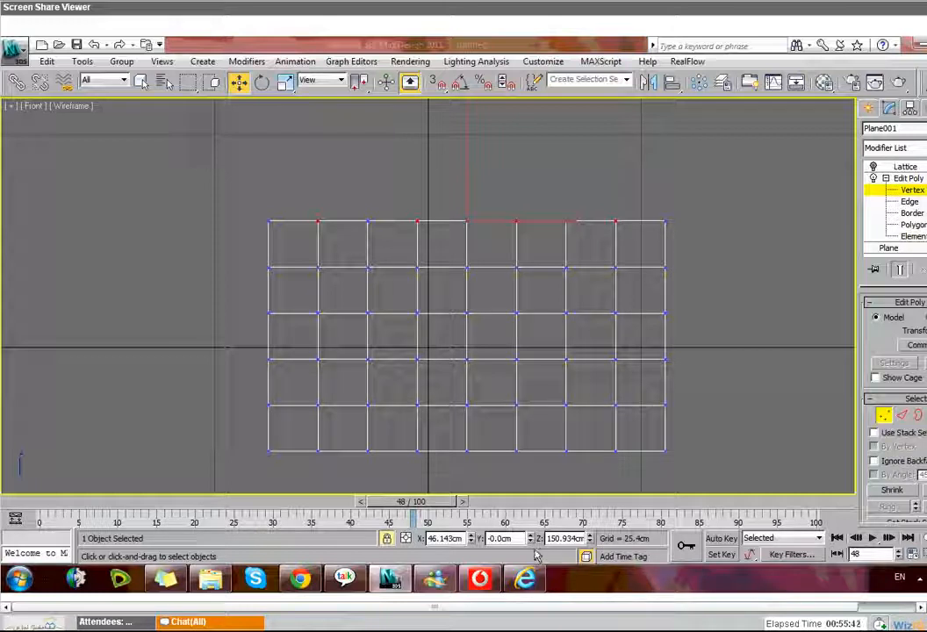
{"action": "left_click_drag", "start_coordinate": [530, 540], "coordinate": [529, 522]}
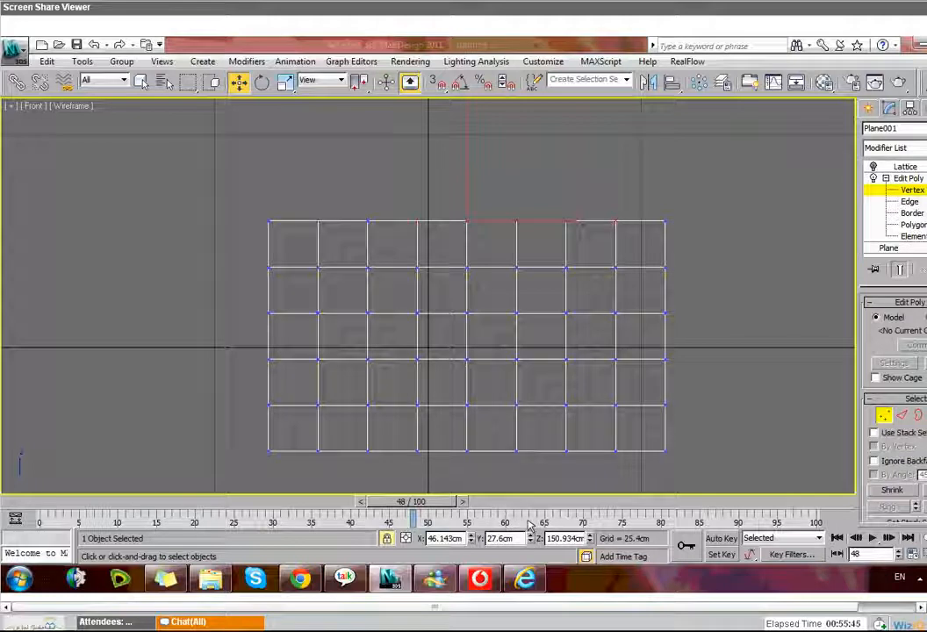
{"action": "key", "text": "ctrl+z"}
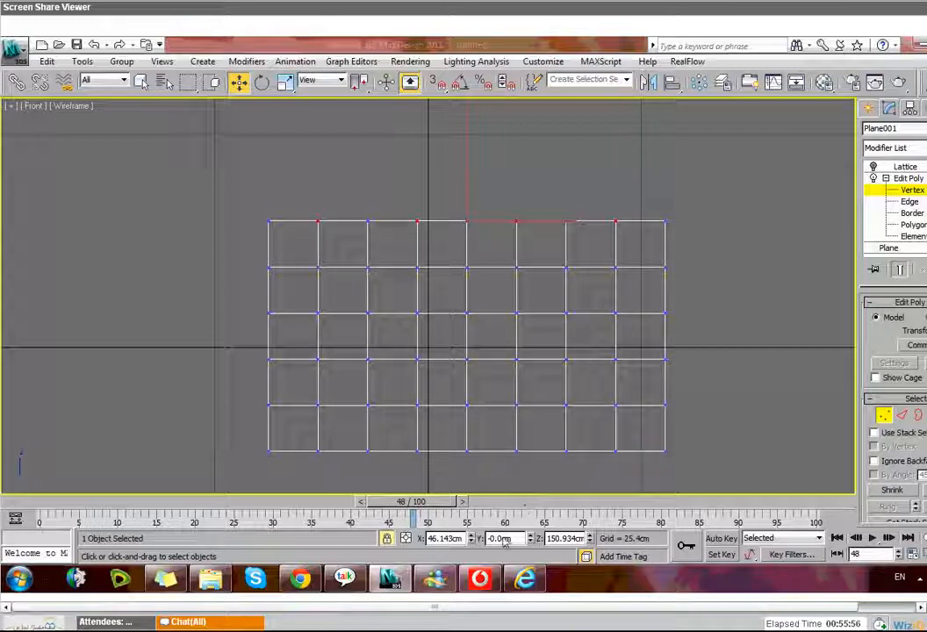
{"action": "left_click_drag", "start_coordinate": [472, 542], "coordinate": [473, 542]}
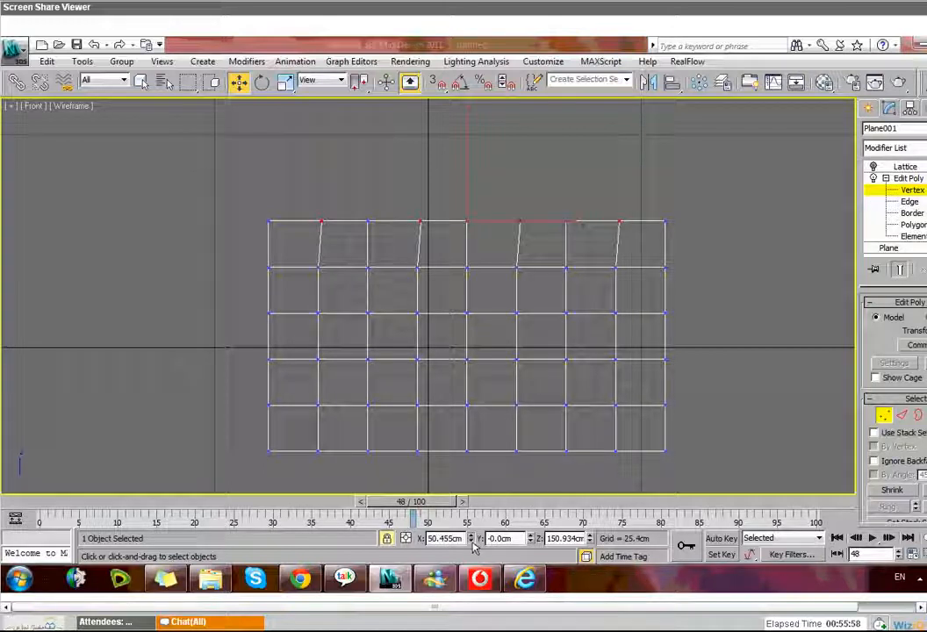
{"action": "key", "text": "ctrl+z"}
{"action": "left_click_drag", "start_coordinate": [589, 539], "coordinate": [588, 507]}
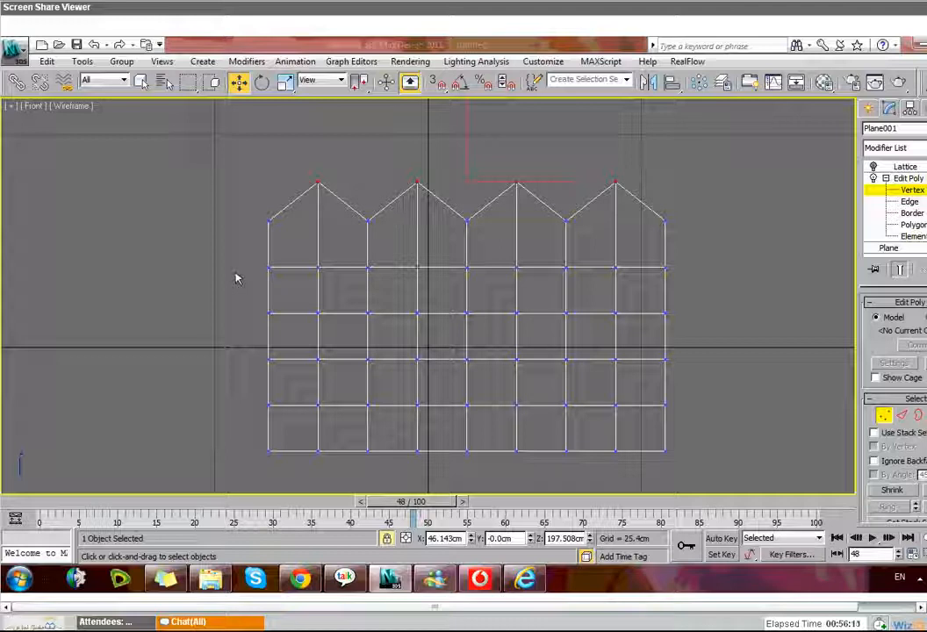
{"action": "key", "text": "ctrl+z"}
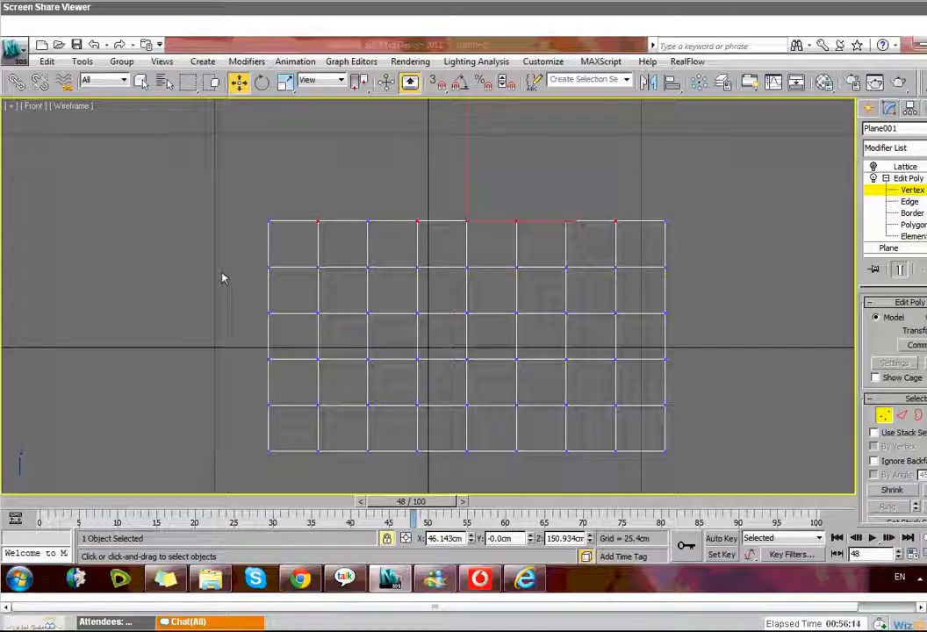
- Unlock the selection and raise the whole second row of vertices along Z, close to the grid's top edge
{"action": "left_click", "coordinate": [387, 538]}
{"action": "left_click_drag", "start_coordinate": [236, 254], "coordinate": [649, 285]}
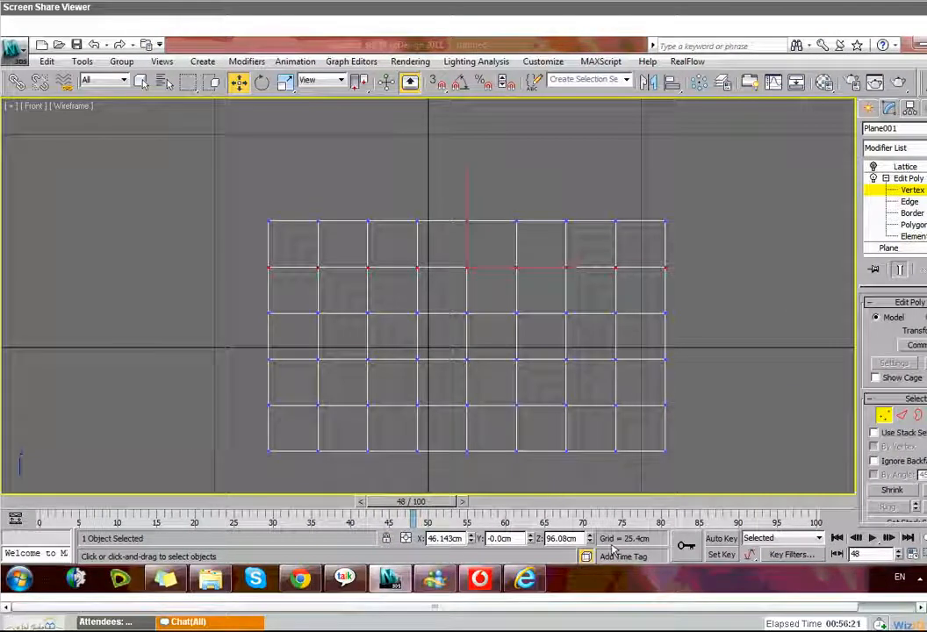
{"action": "left_click_drag", "start_coordinate": [590, 539], "coordinate": [595, 523]}
- Select the four alternate inner vertex pairs of the top two rows and raise them to Z 181.724 cm to form peaks
{"action": "left_click_drag", "start_coordinate": [306, 203], "coordinate": [336, 260]}
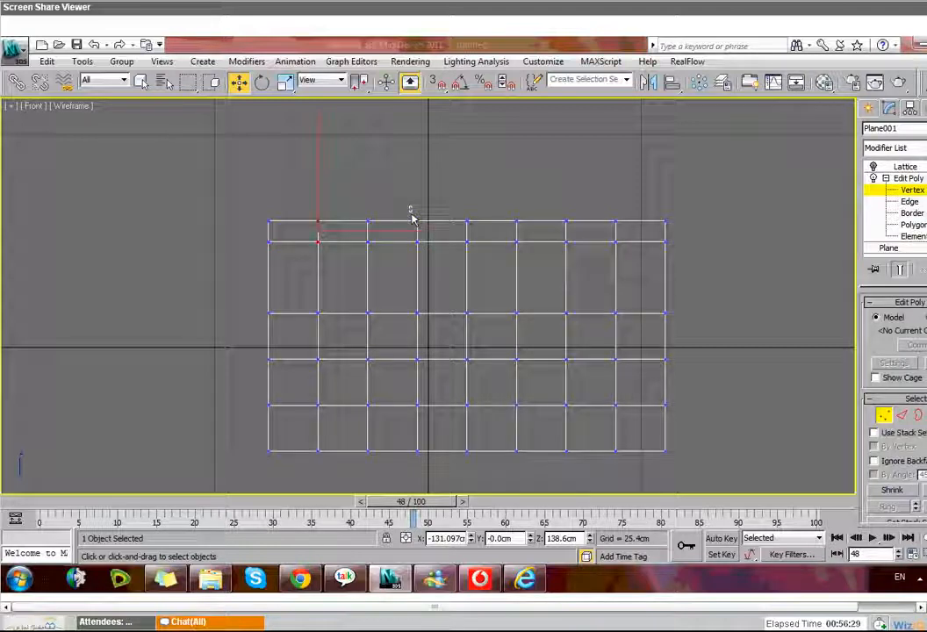
{"action": "left_click_drag", "start_coordinate": [411, 213], "coordinate": [425, 250], "text": "ctrl"}
{"action": "left_click_drag", "start_coordinate": [509, 210], "coordinate": [525, 257], "text": "ctrl"}
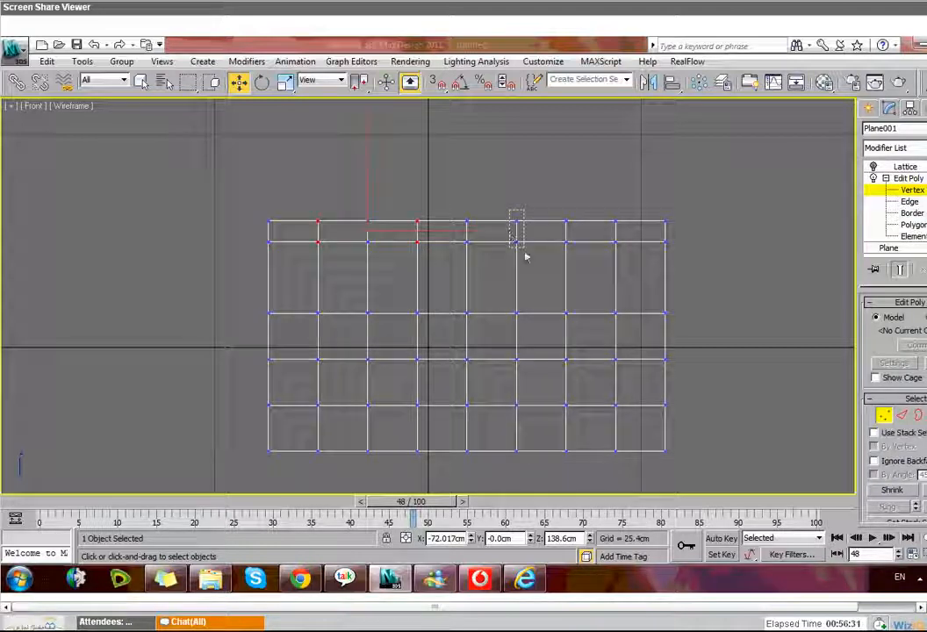
{"action": "left_click_drag", "start_coordinate": [609, 209], "coordinate": [615, 227], "text": "ctrl"}
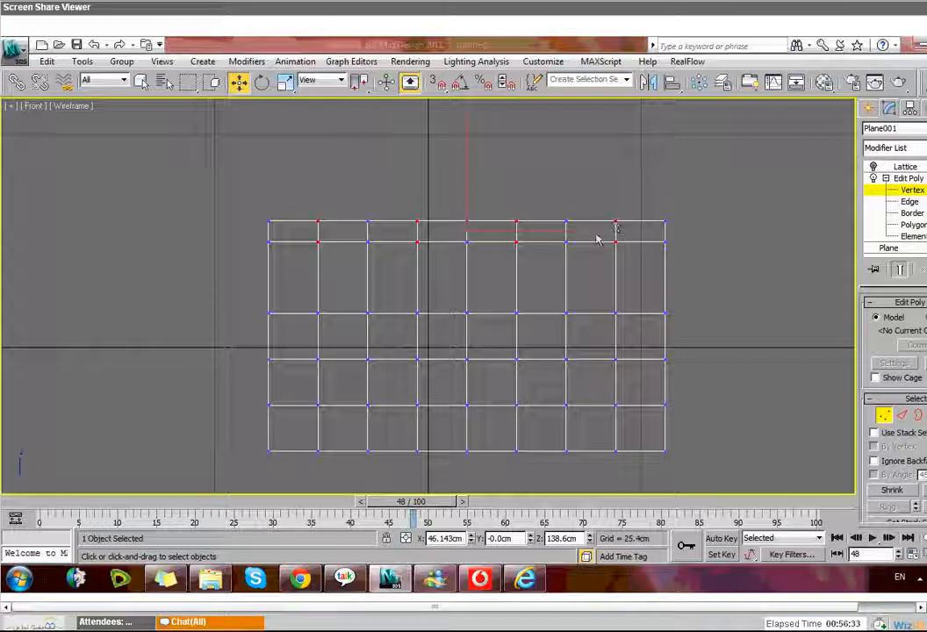
{"action": "left_click_drag", "start_coordinate": [590, 538], "coordinate": [591, 510]}
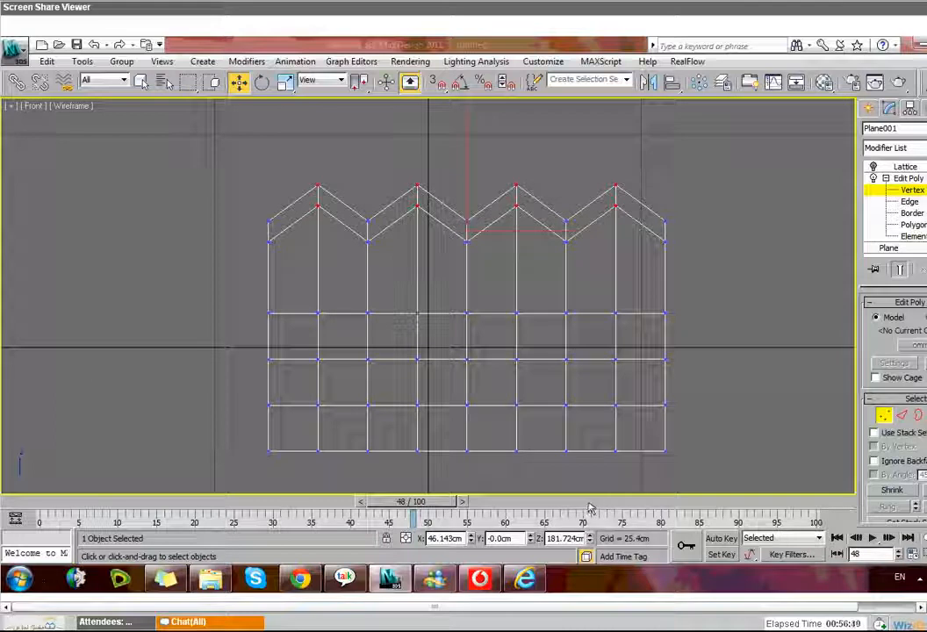
- Select the whole fourth row of vertices and raise it to Z 19.147 cm, just beneath the third row
{"action": "left_click_drag", "start_coordinate": [234, 296], "coordinate": [497, 331]}
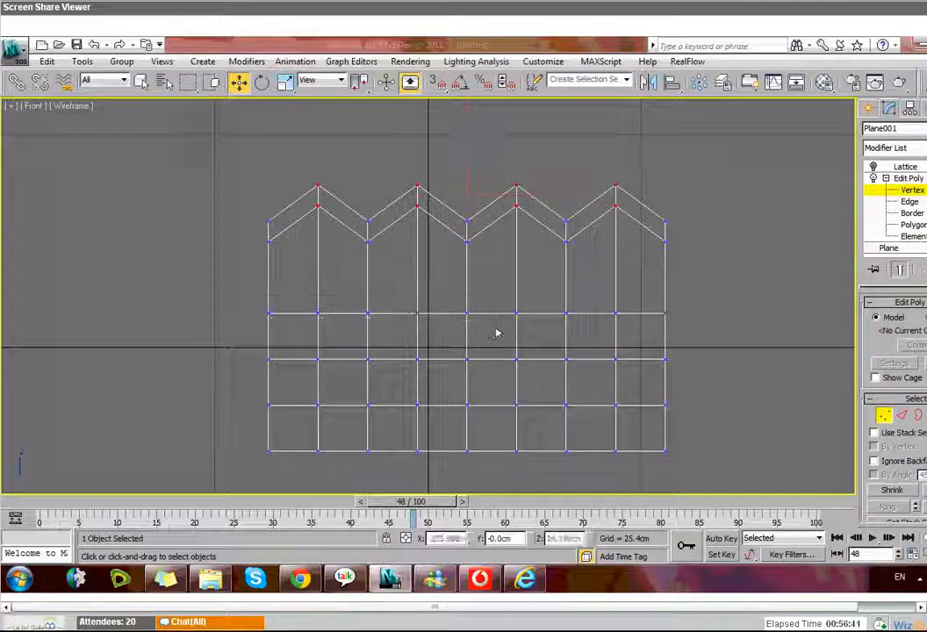
{"action": "left_click_drag", "start_coordinate": [240, 338], "coordinate": [689, 378]}
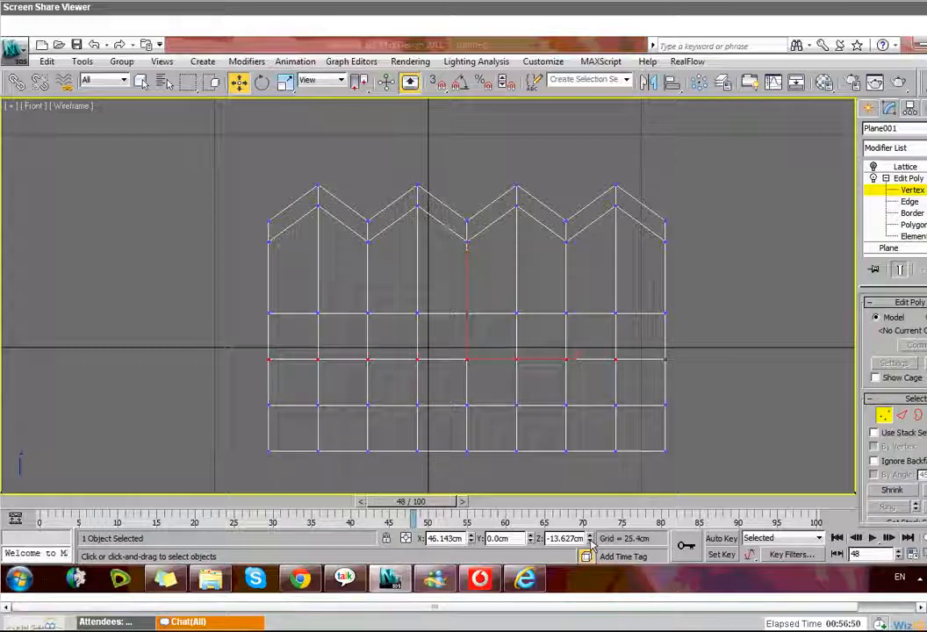
{"action": "left_click_drag", "start_coordinate": [592, 543], "coordinate": [331, 336]}
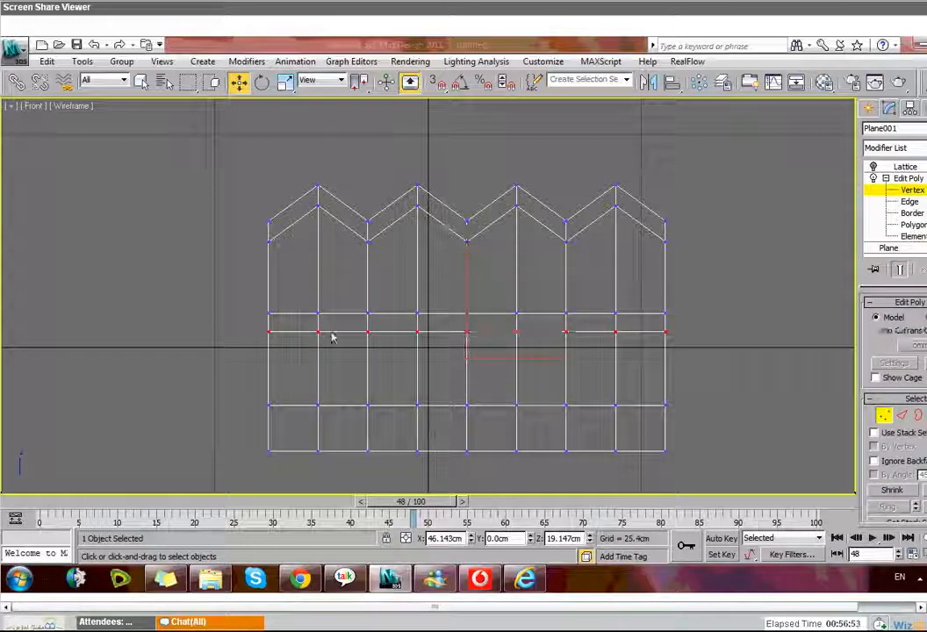
- Select the four alternate inner vertex pairs of the third and fourth rows and raise them to Z 77.623 cm
{"action": "left_click_drag", "start_coordinate": [303, 288], "coordinate": [338, 343]}
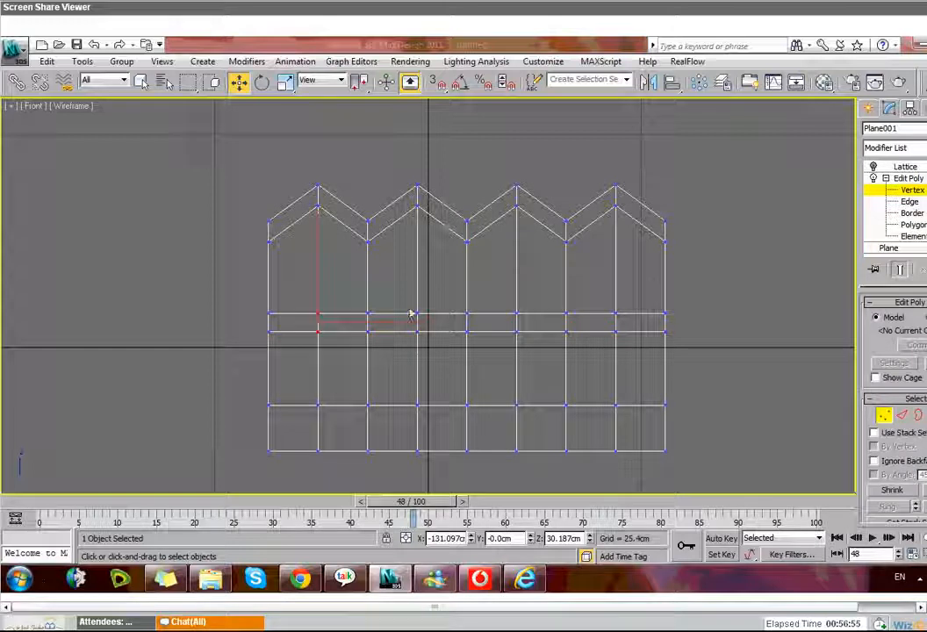
{"action": "left_click_drag", "start_coordinate": [401, 293], "coordinate": [439, 343]}
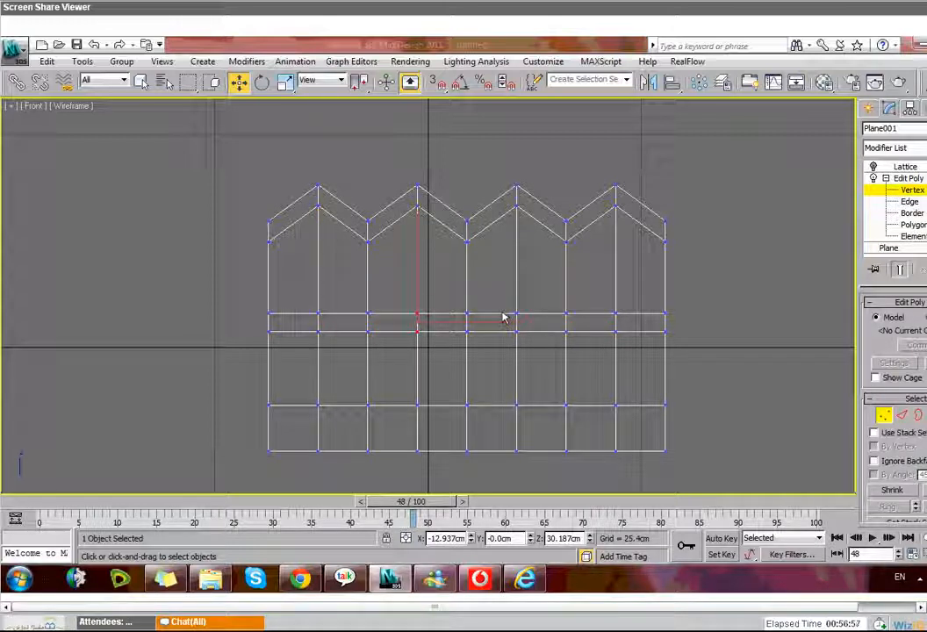
{"action": "left_click_drag", "start_coordinate": [304, 294], "coordinate": [338, 343], "text": "ctrl"}
{"action": "left_click_drag", "start_coordinate": [502, 295], "coordinate": [535, 341], "text": "ctrl"}
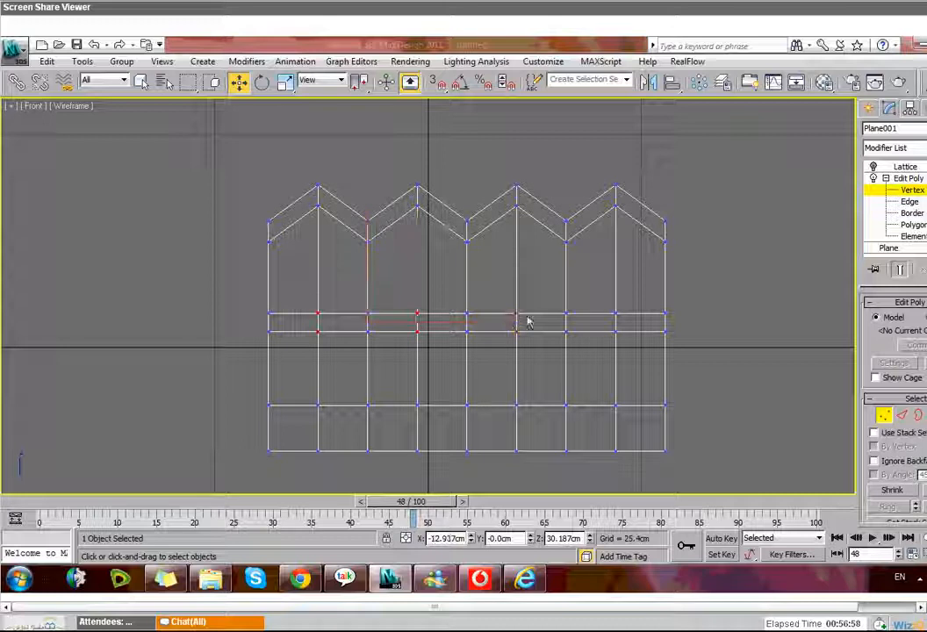
{"action": "left_click_drag", "start_coordinate": [601, 294], "coordinate": [635, 343], "text": "ctrl"}
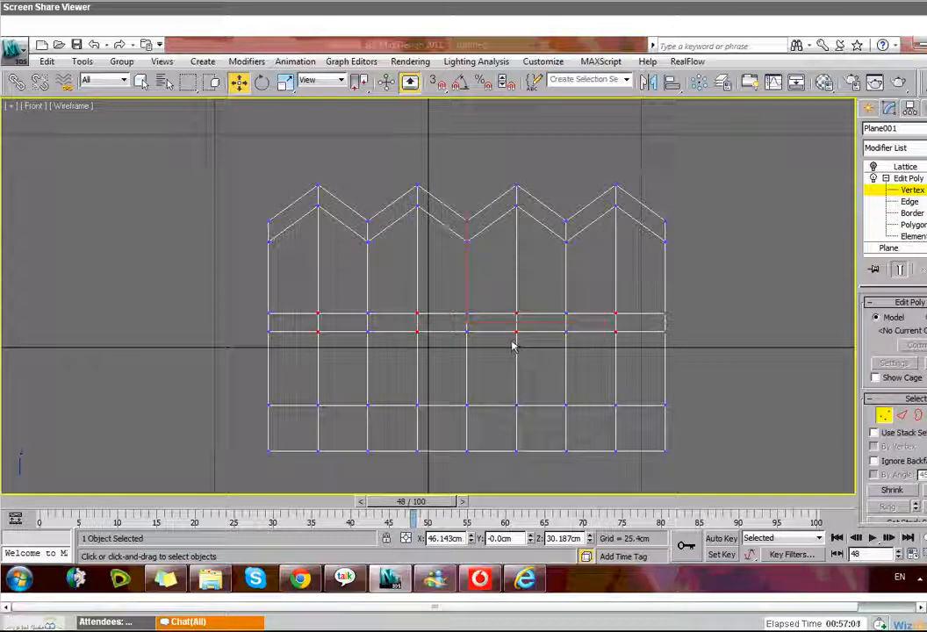
{"action": "left_click_drag", "start_coordinate": [589, 538], "coordinate": [591, 511]}
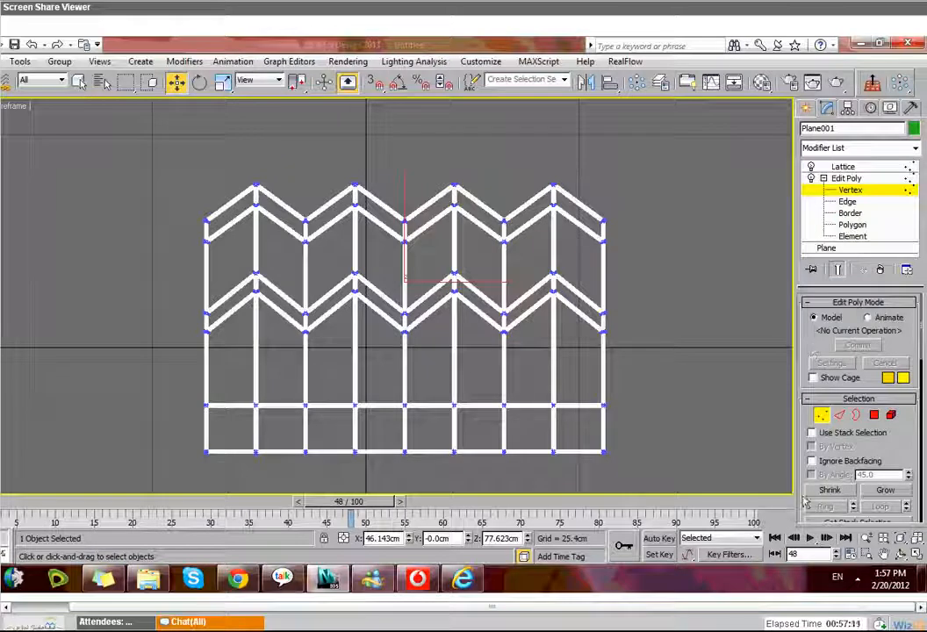
- Maximize the Perspective view and try the Lattice modifier's Joints Only from Vertices option, settling on Both for its geometry
{"action": "left_click", "coordinate": [914, 556]}
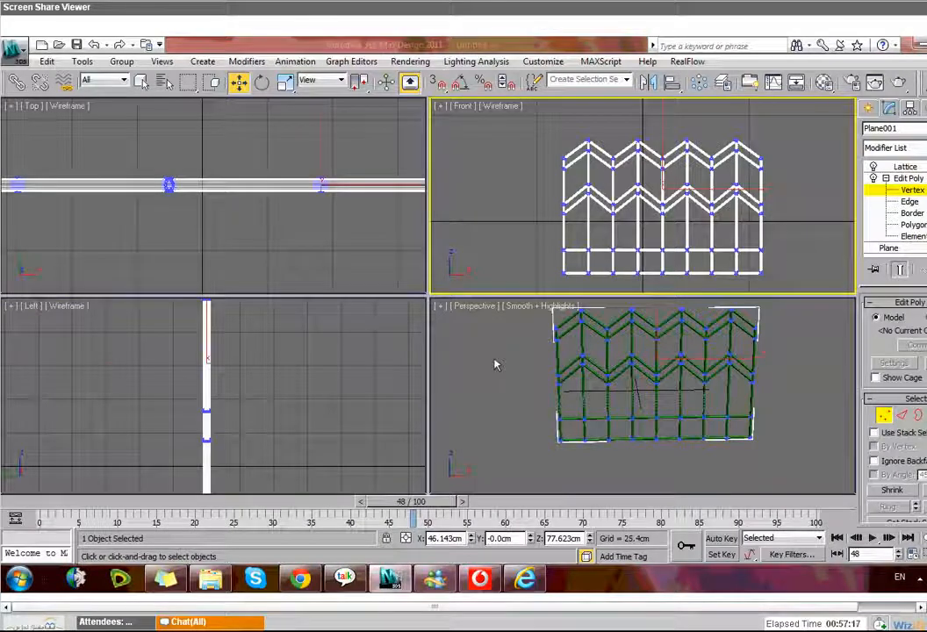
{"action": "left_click", "coordinate": [496, 366]}
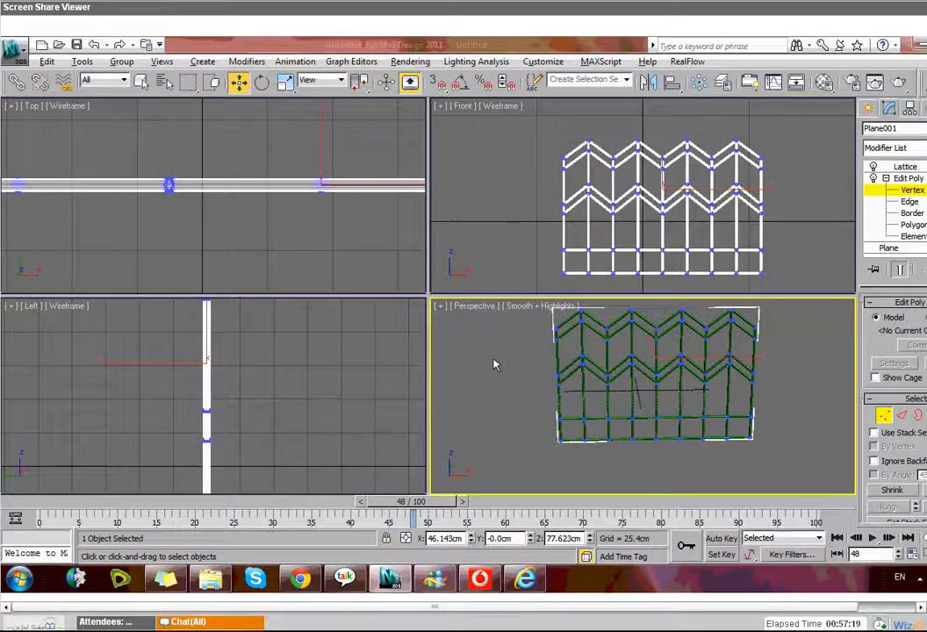
{"action": "key", "text": "alt+w"}
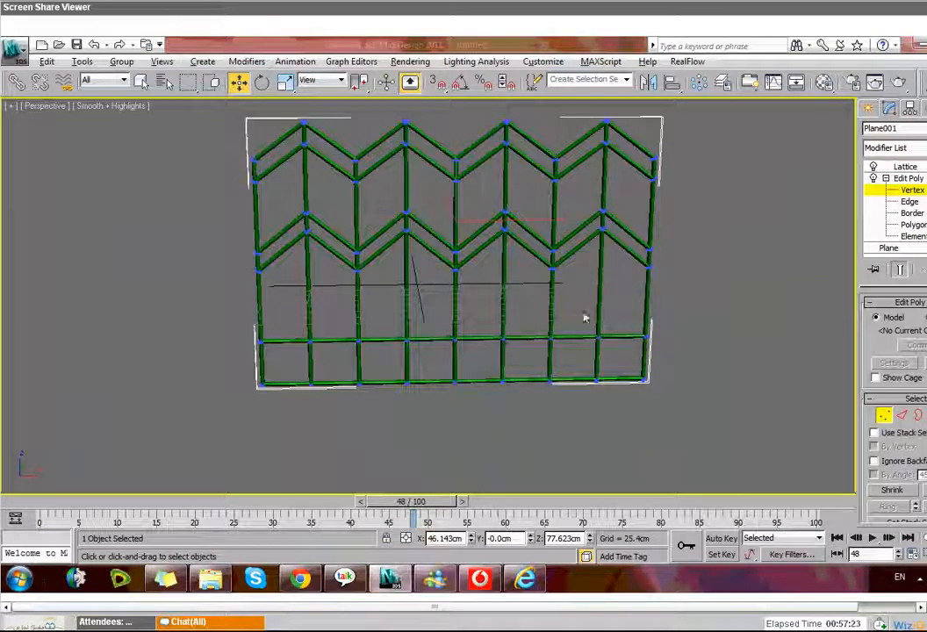
{"action": "left_click", "coordinate": [842, 167]}
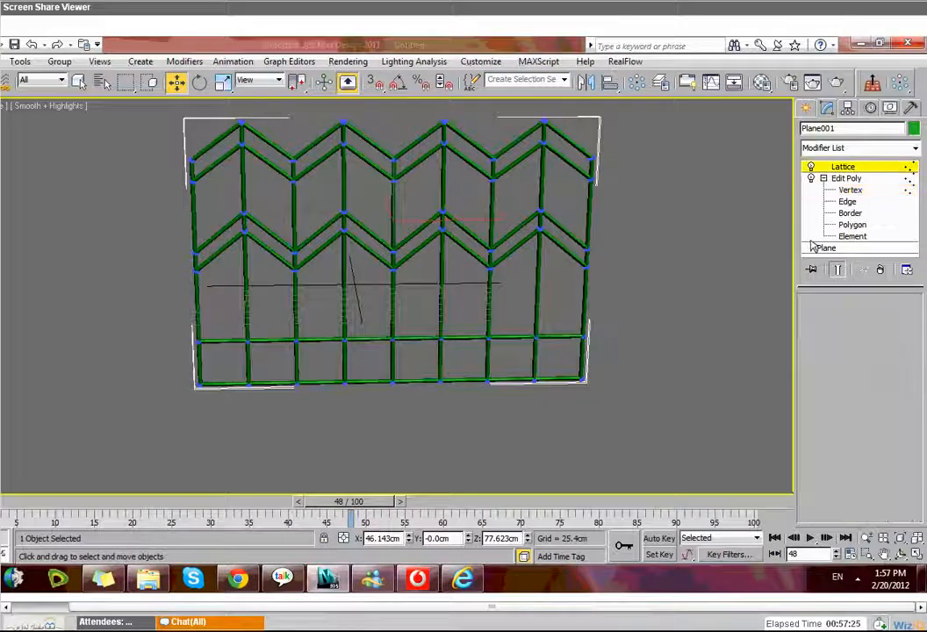
{"action": "left_click", "coordinate": [818, 345]}
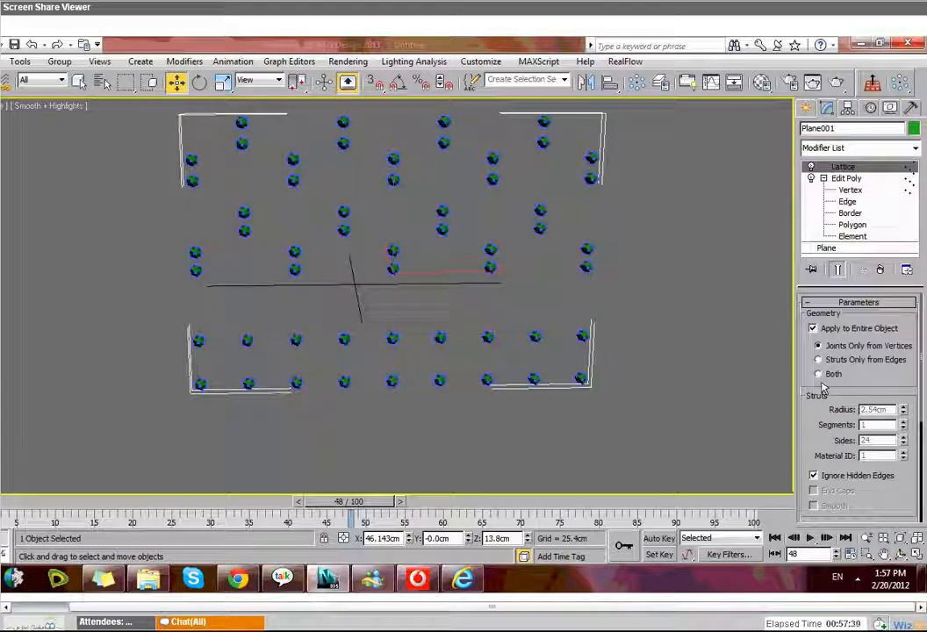
{"action": "left_click", "coordinate": [818, 374]}
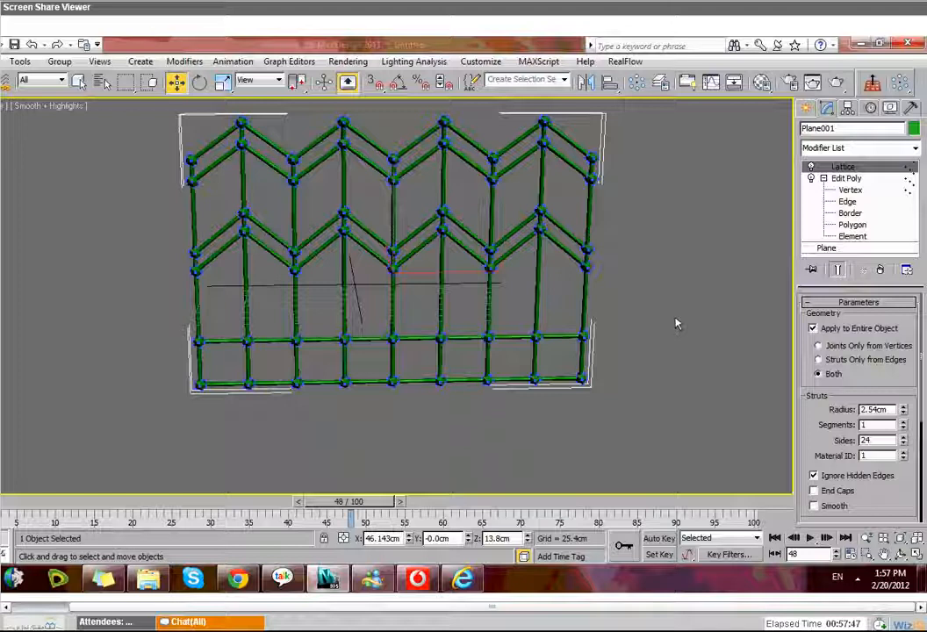
- Deselect the lattice and inspect its joints and struts from different angles in the Perspective view
{"action": "left_click", "coordinate": [310, 457]}
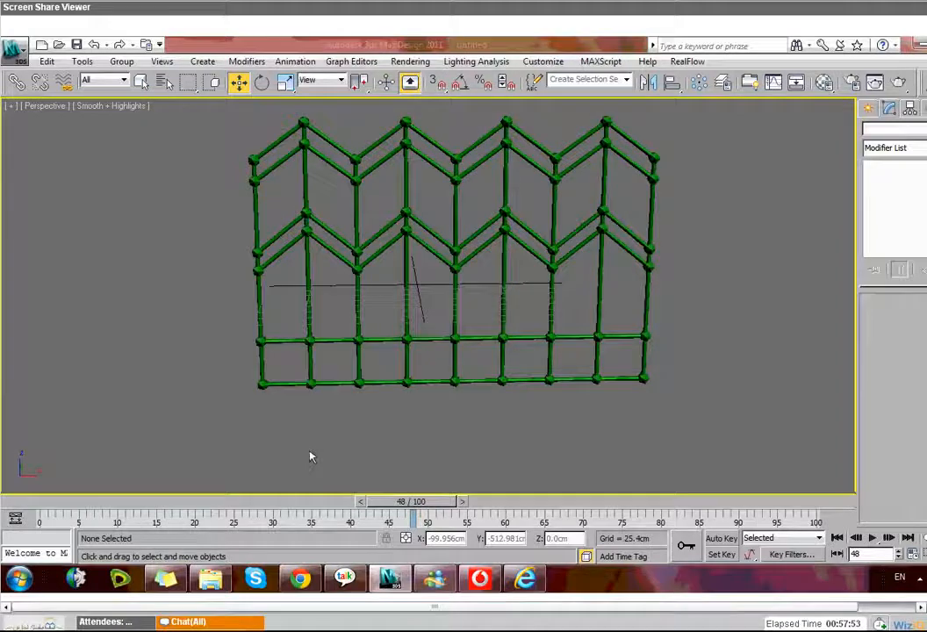
{"action": "middle_click_drag", "start_coordinate": [310, 456], "coordinate": [289, 443], "text": "alt"}
{"action": "key", "text": "shift+z"}
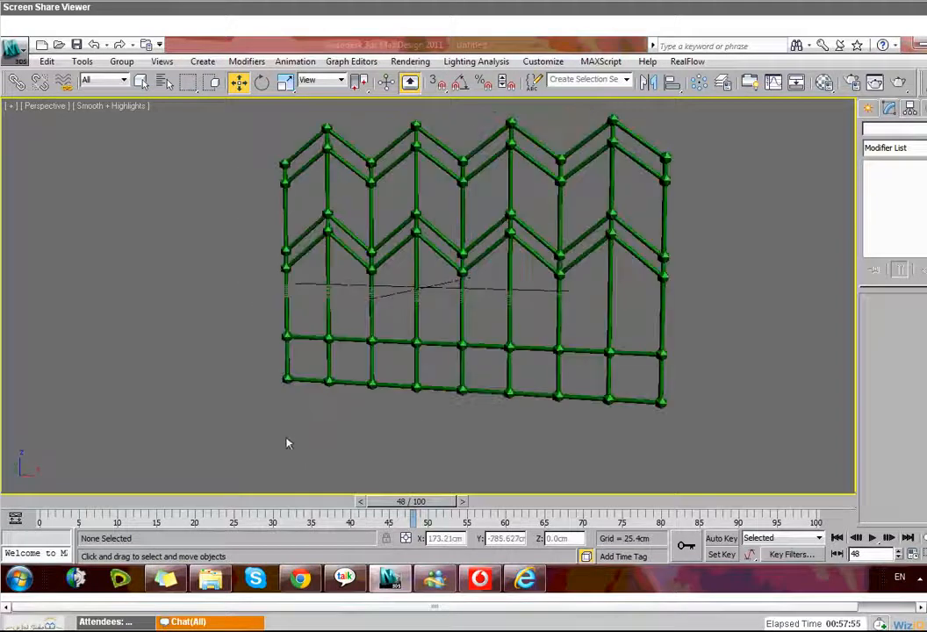
{"action": "key", "text": "shift+z"}
{"action": "key", "text": "shift+z"}
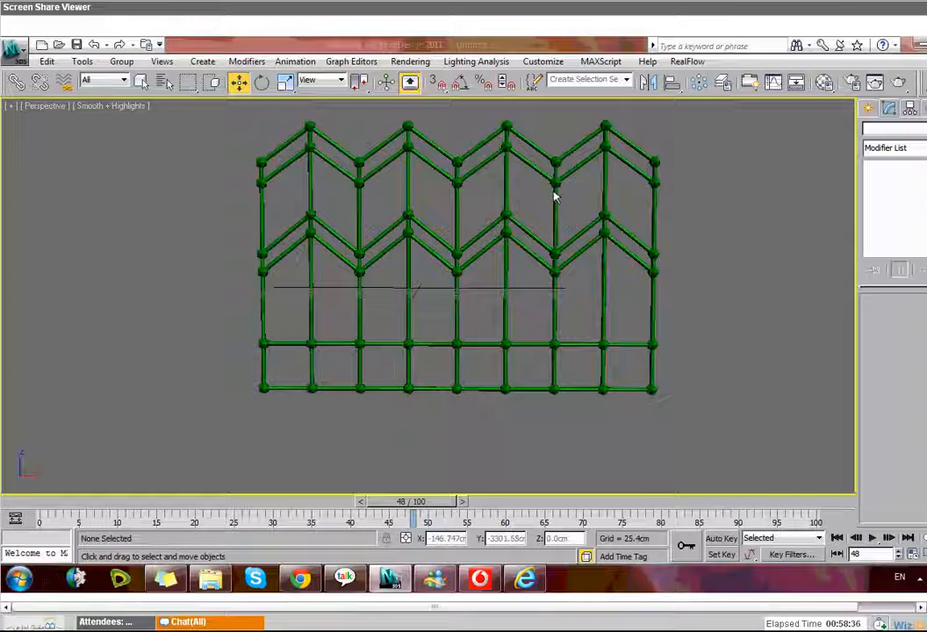
- Delete the lattice plane from the scene and return the Perspective view to an angled look at the ground grid
{"action": "left_click", "coordinate": [602, 222]}
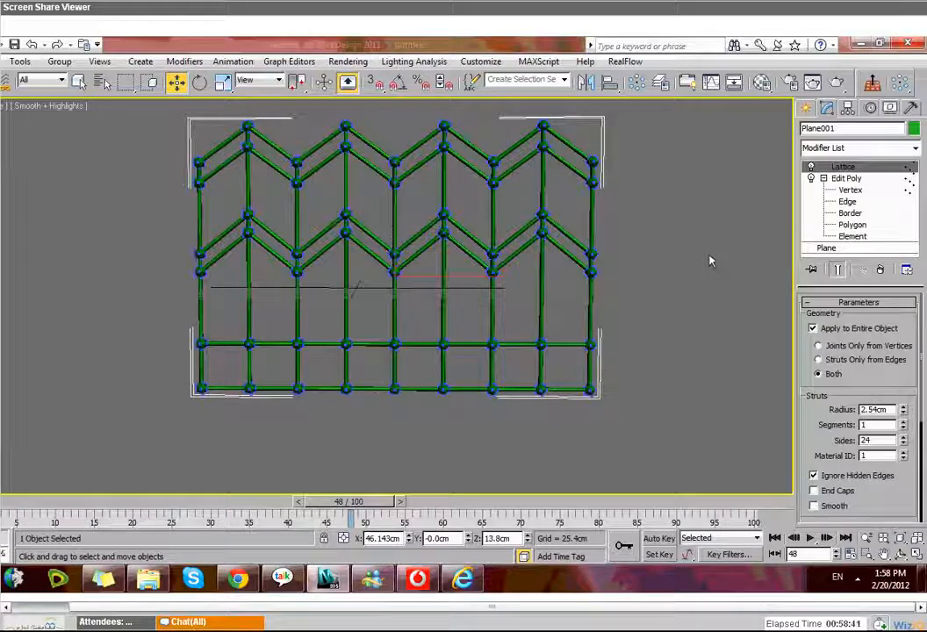
{"action": "key", "text": "Delete"}
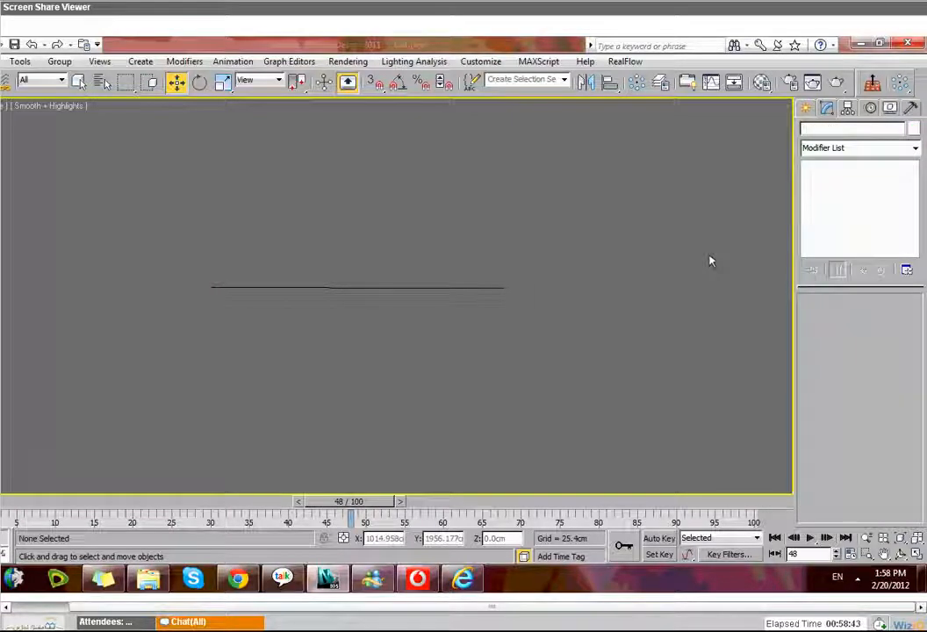
{"action": "key", "text": "shift+z"}
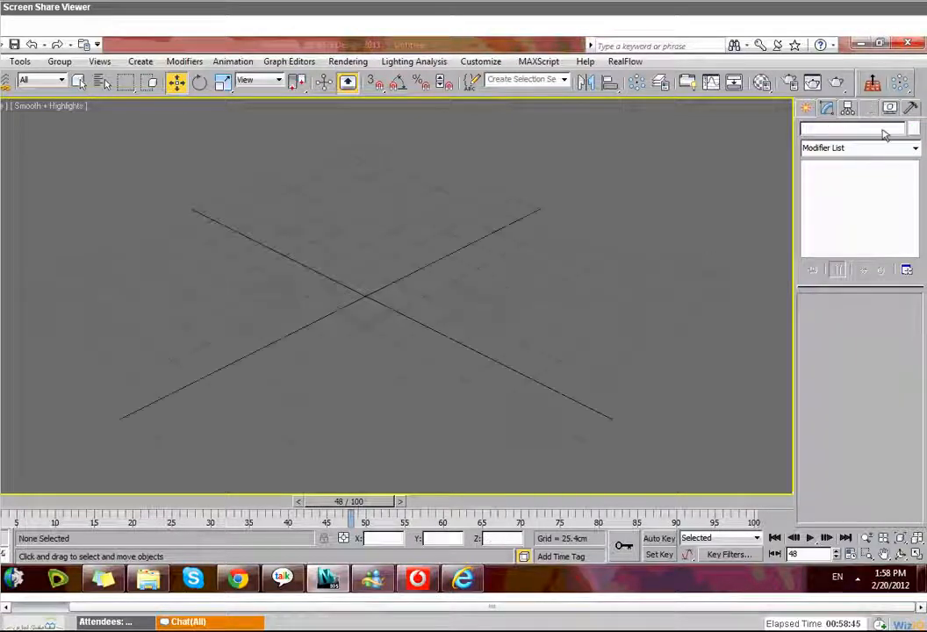
- Create a standard sphere near the grid's centre in the Perspective view and check its segments in wireframe display
{"action": "left_click", "coordinate": [807, 108]}
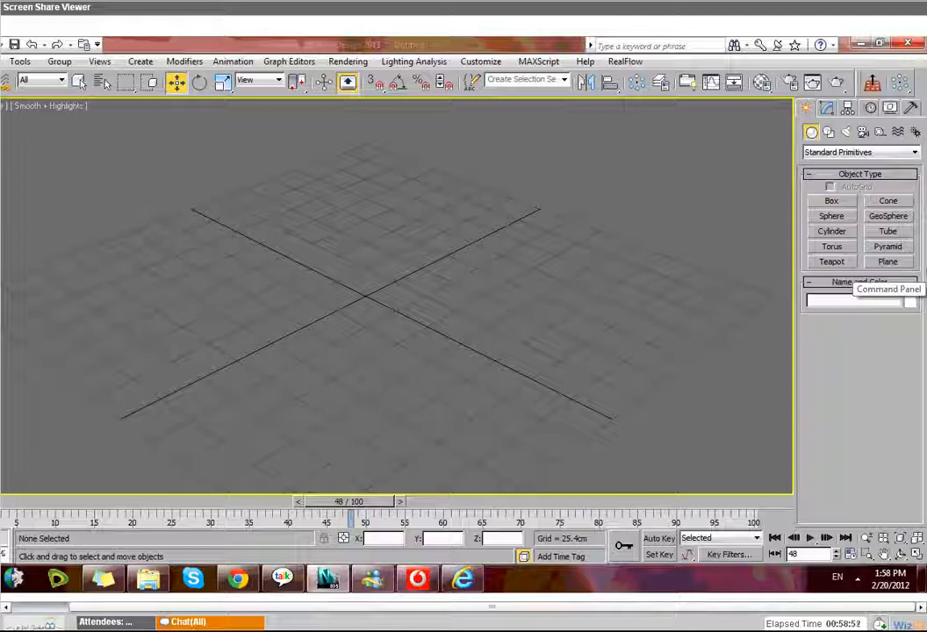
{"action": "left_click", "coordinate": [831, 216]}
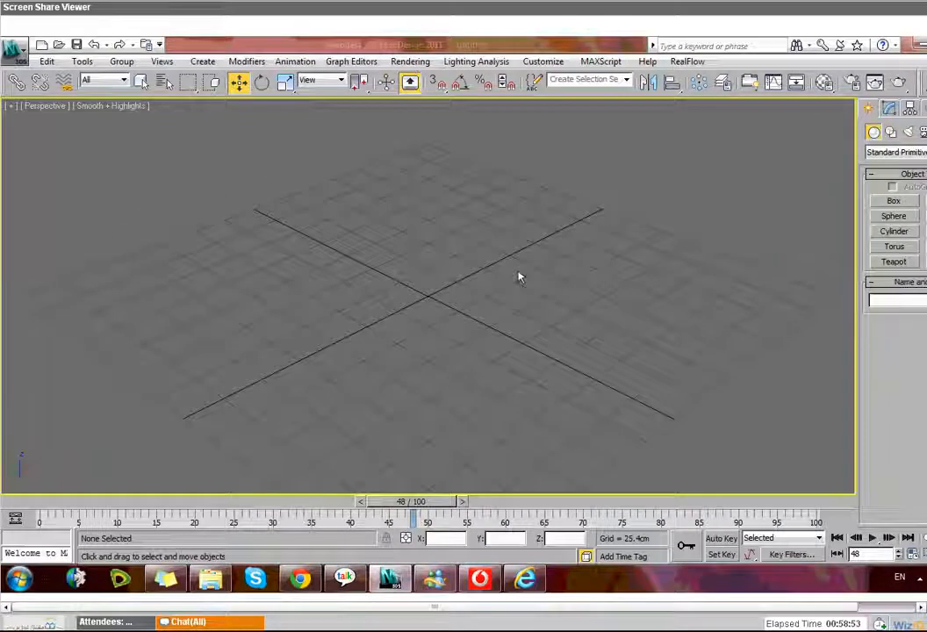
{"action": "left_click_drag", "start_coordinate": [402, 261], "coordinate": [606, 239]}
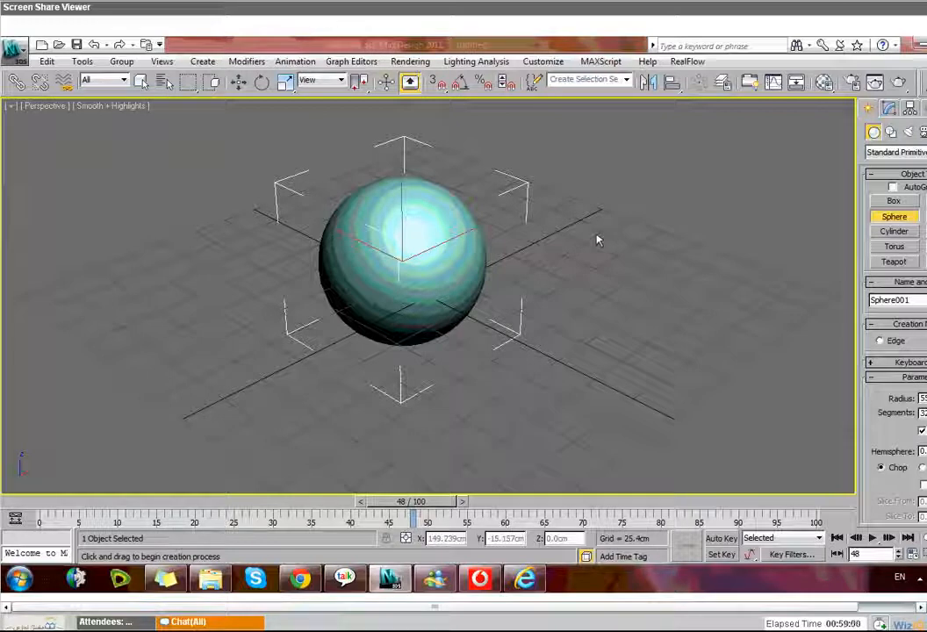
{"action": "key", "text": "F3"}
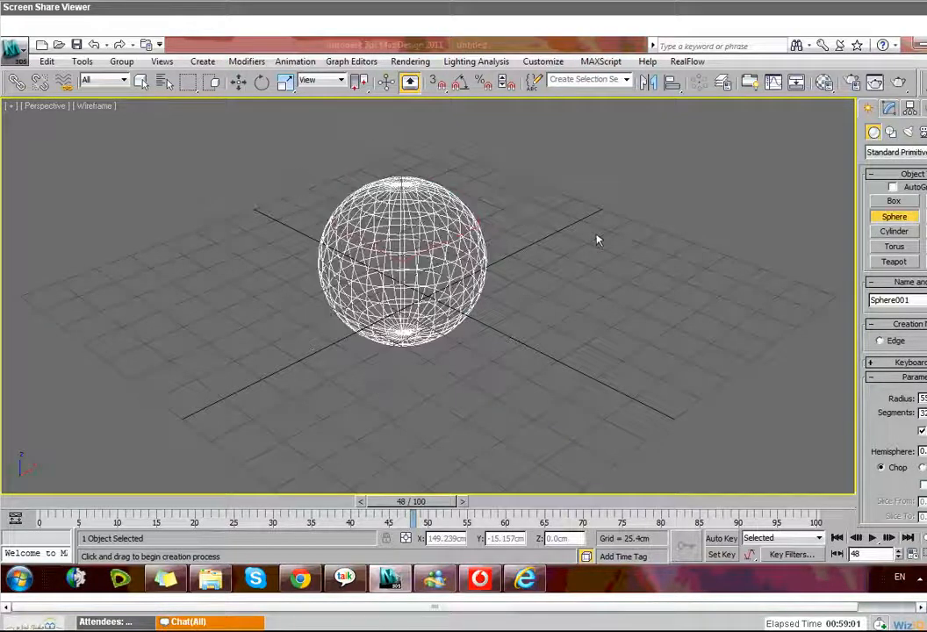
{"action": "key", "text": "F3"}
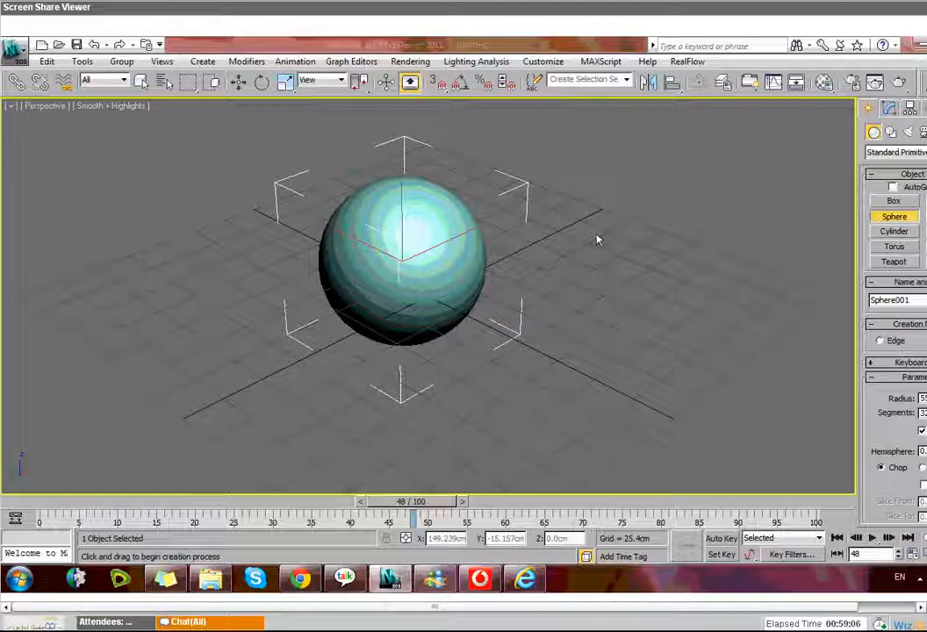
- Leave sphere creation and convert the sphere to an Editable Poly
{"action": "right_click", "coordinate": [405, 252]}
{"action": "right_click", "coordinate": [411, 239]}
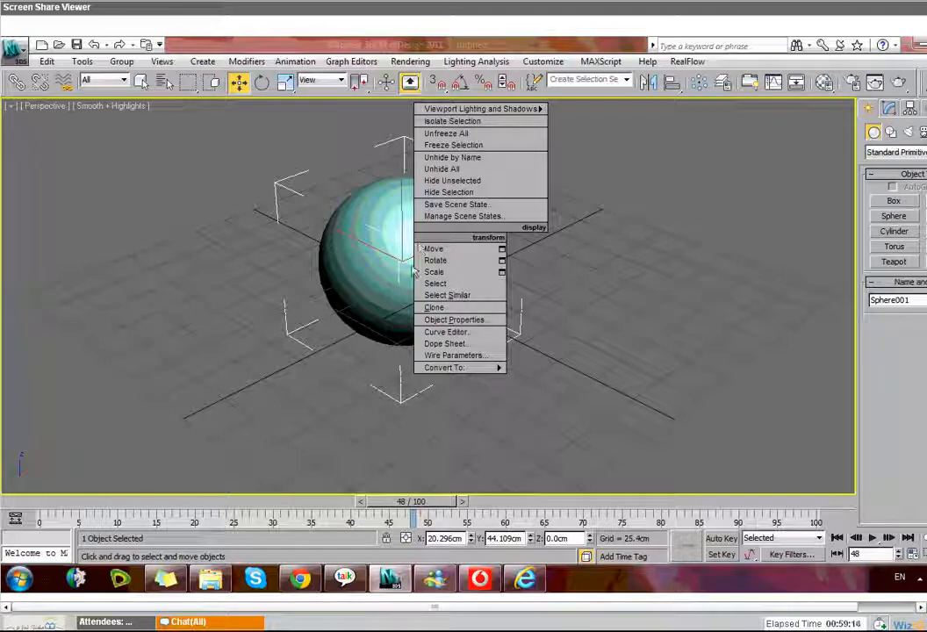
{"action": "mouse_move", "coordinate": [495, 370]}
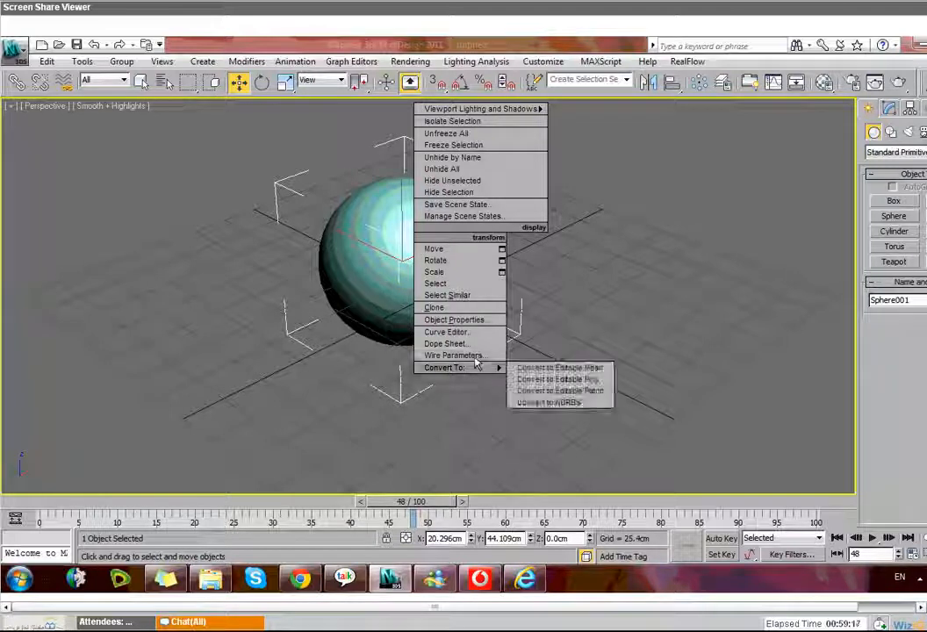
{"action": "left_click", "coordinate": [595, 382]}
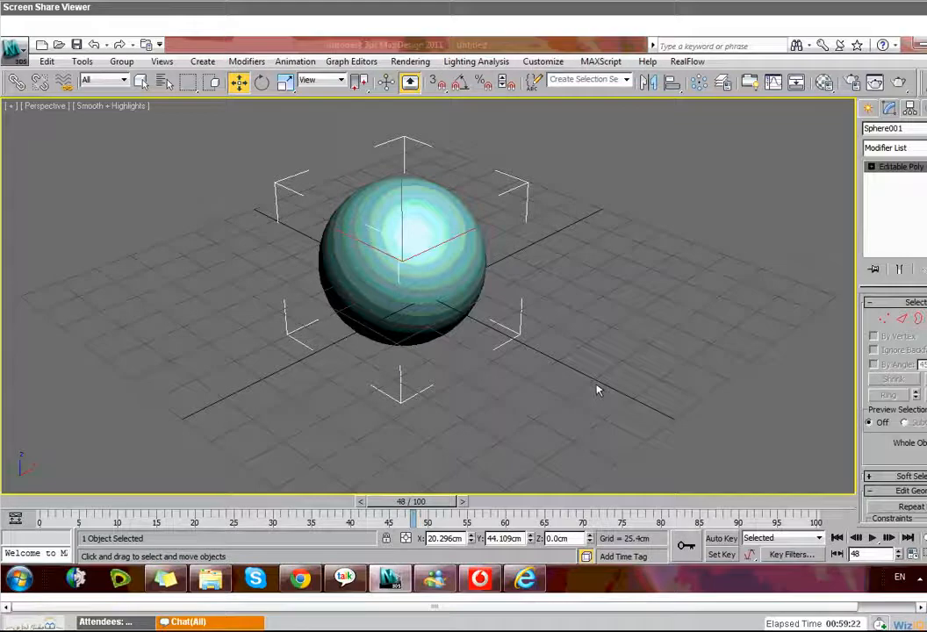
- Switch the sphere's Editable Poly to Polygon sub-object level and display all four viewports
{"action": "left_click", "coordinate": [871, 166]}
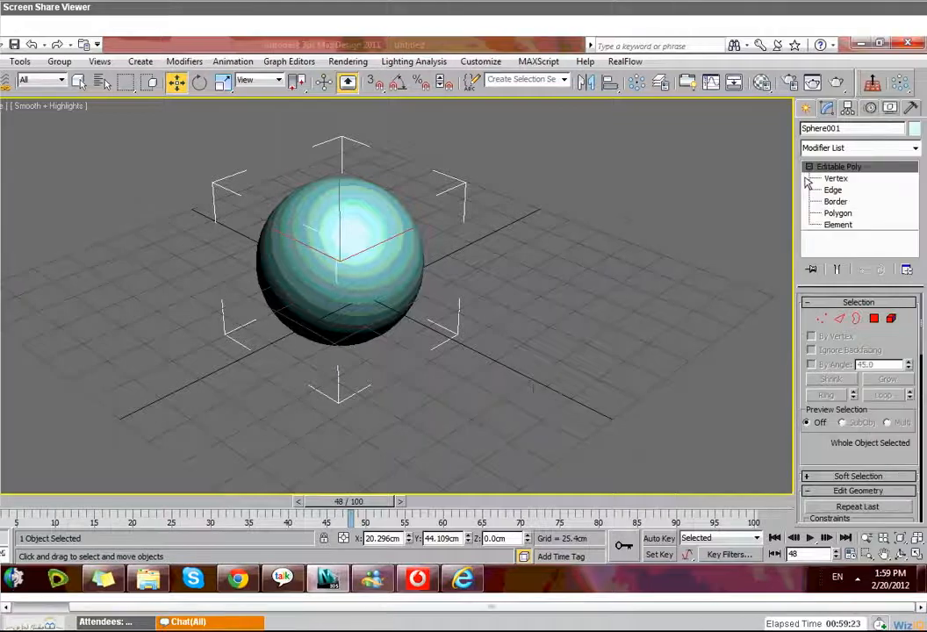
{"action": "left_click", "coordinate": [841, 213]}
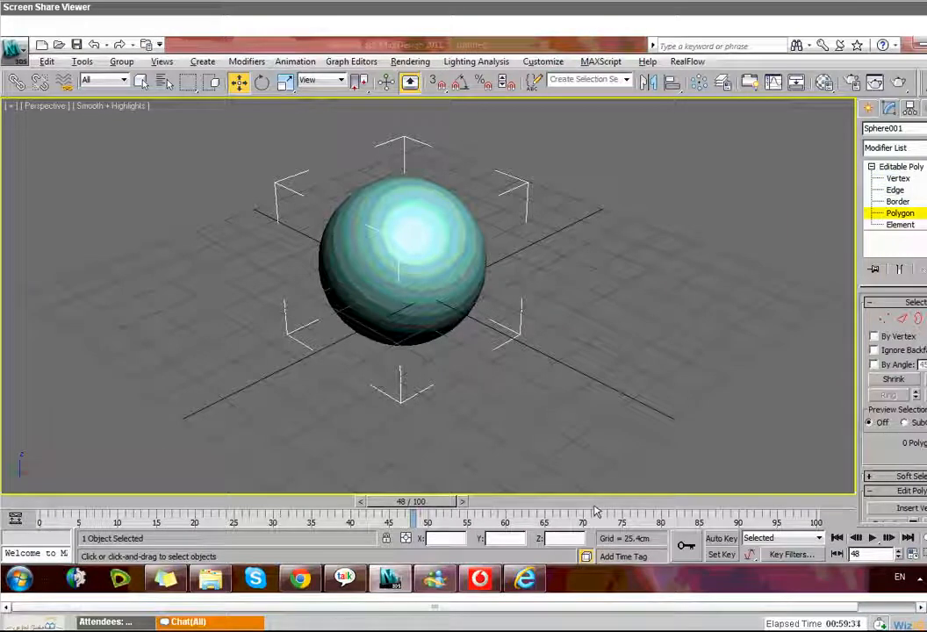
{"action": "key", "text": "alt+w"}
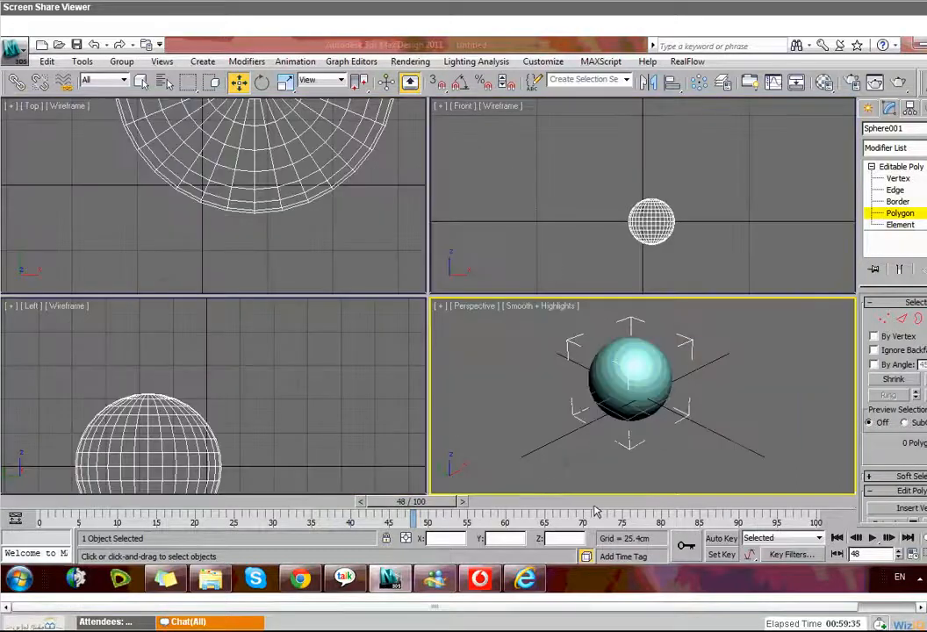
- Maximize the Front view, zoom to the sphere and select the polygons in the wide band around its middle
{"action": "right_click", "coordinate": [552, 263]}
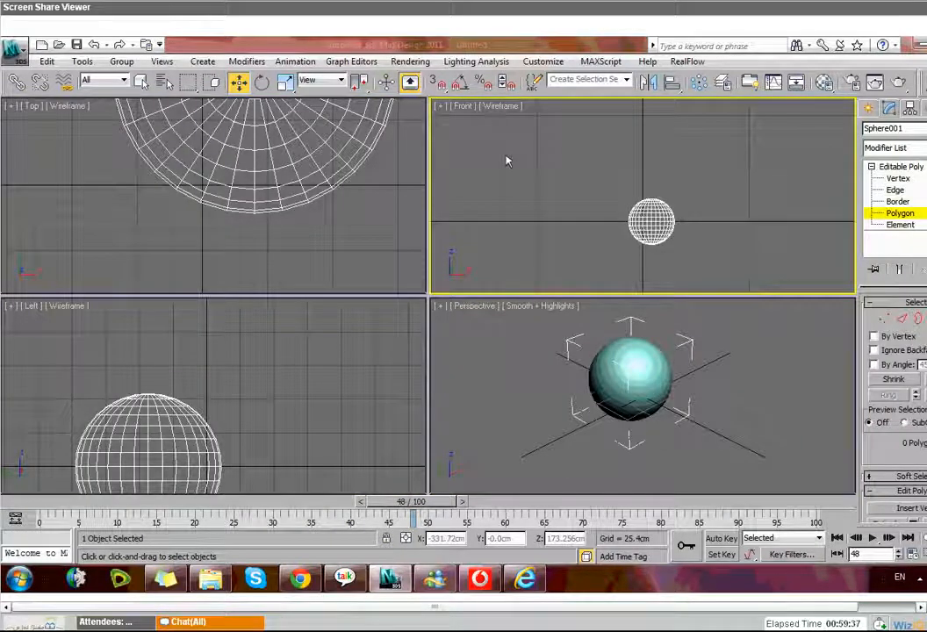
{"action": "key", "text": "alt+w"}
{"action": "key", "text": "z"}
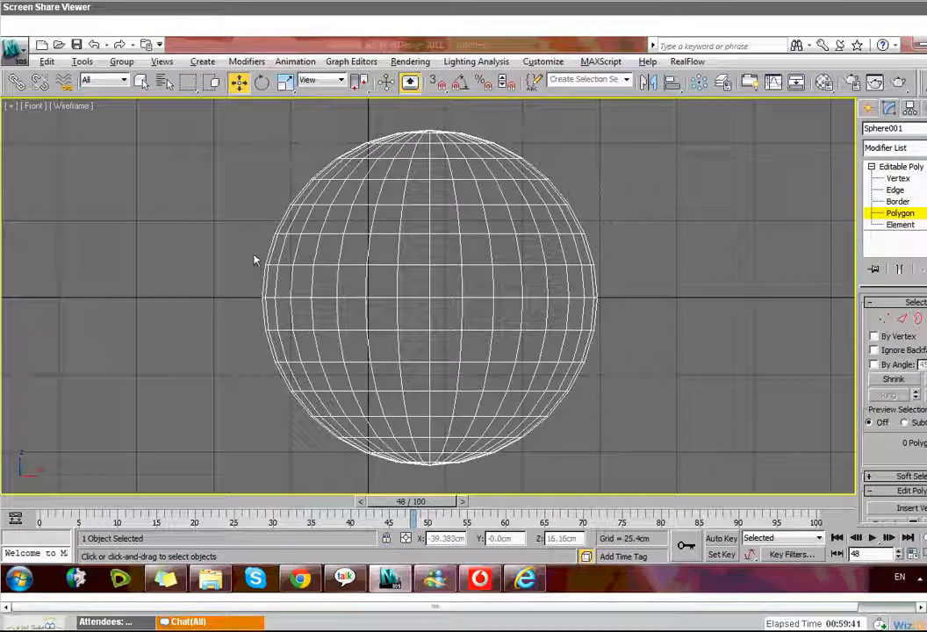
{"action": "left_click_drag", "start_coordinate": [237, 259], "coordinate": [605, 356]}
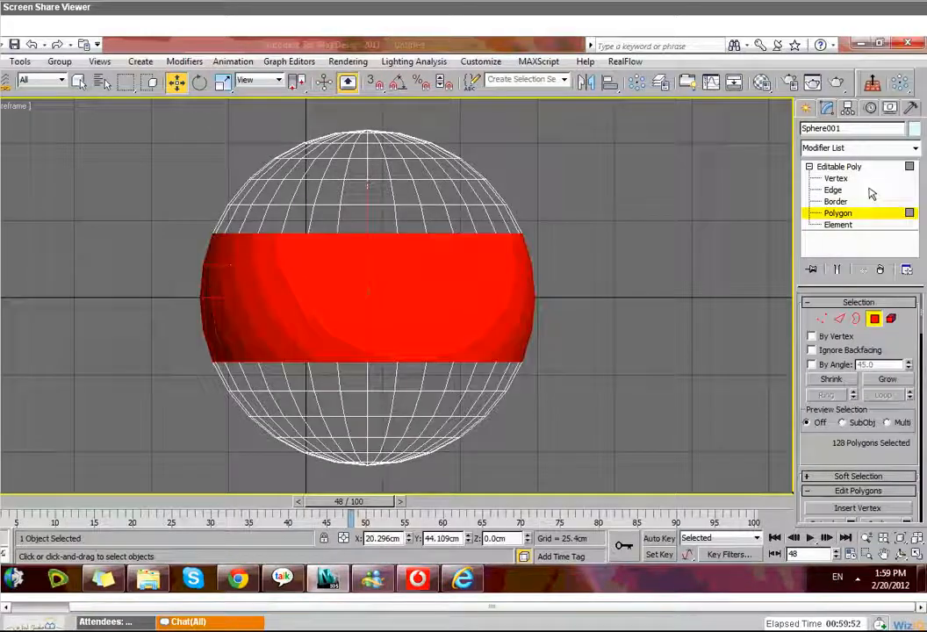
- Apply the Lattice modifier to the sphere and display the result in the maximized Perspective view
{"action": "left_click", "coordinate": [915, 149]}
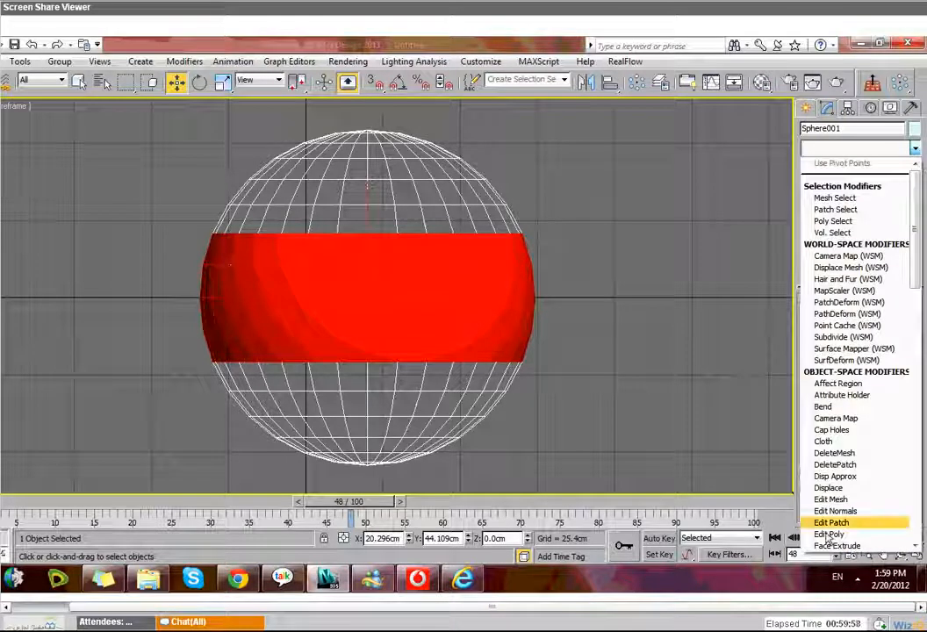
{"action": "scroll", "coordinate": [840, 534], "scroll_direction": "down", "scroll_amount": 14}
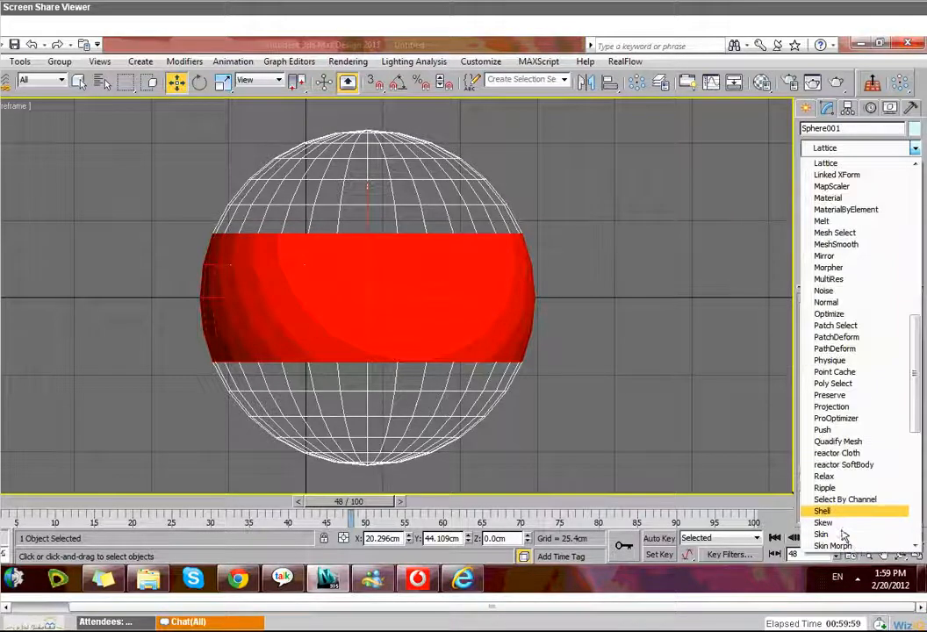
{"action": "left_click", "coordinate": [838, 168]}
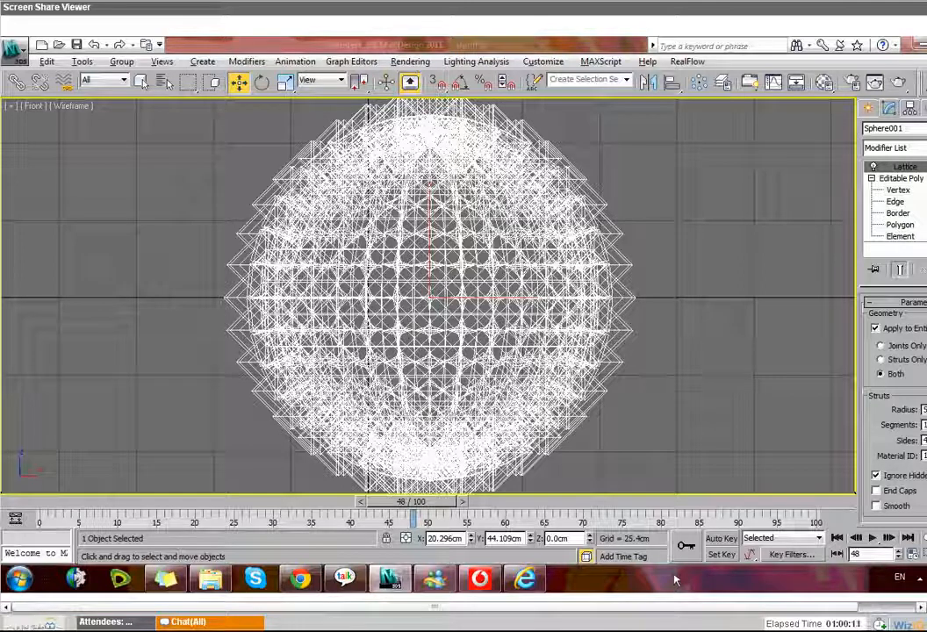
{"action": "key", "text": "alt+w"}
{"action": "right_click", "coordinate": [599, 454]}
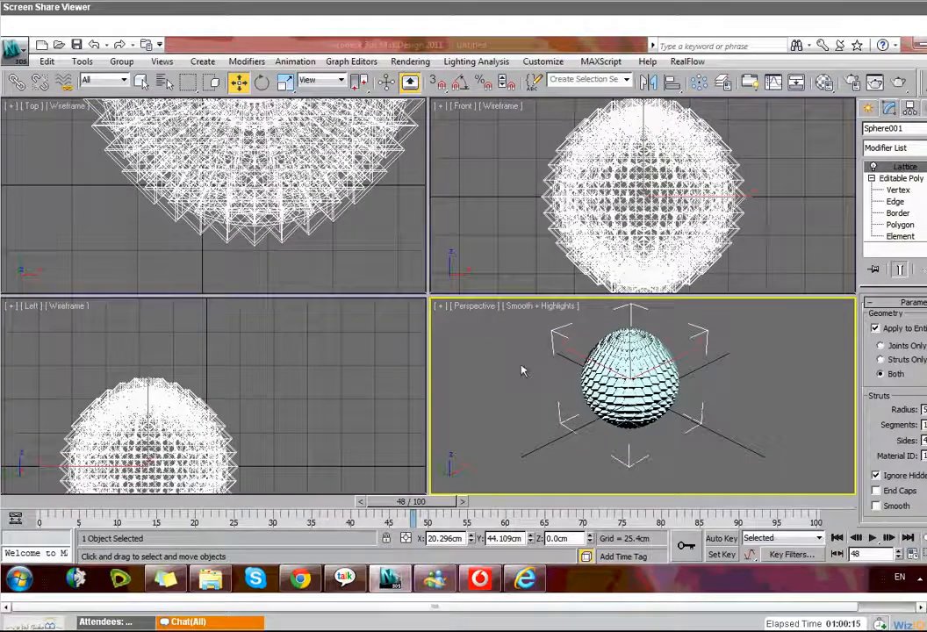
{"action": "key", "text": "alt+w"}
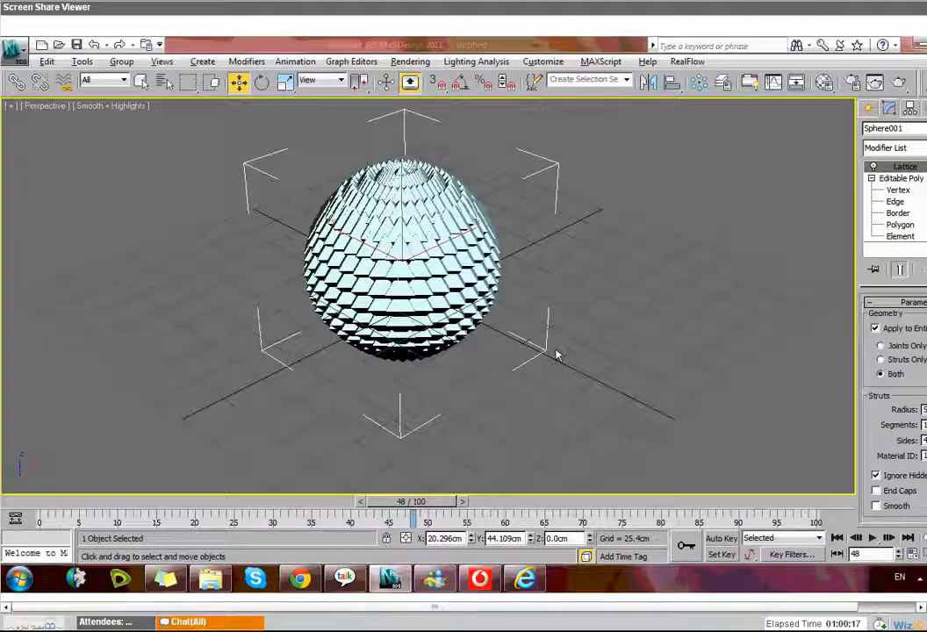
{"action": "middle_click_drag", "start_coordinate": [556, 355], "coordinate": [557, 326], "text": "alt"}
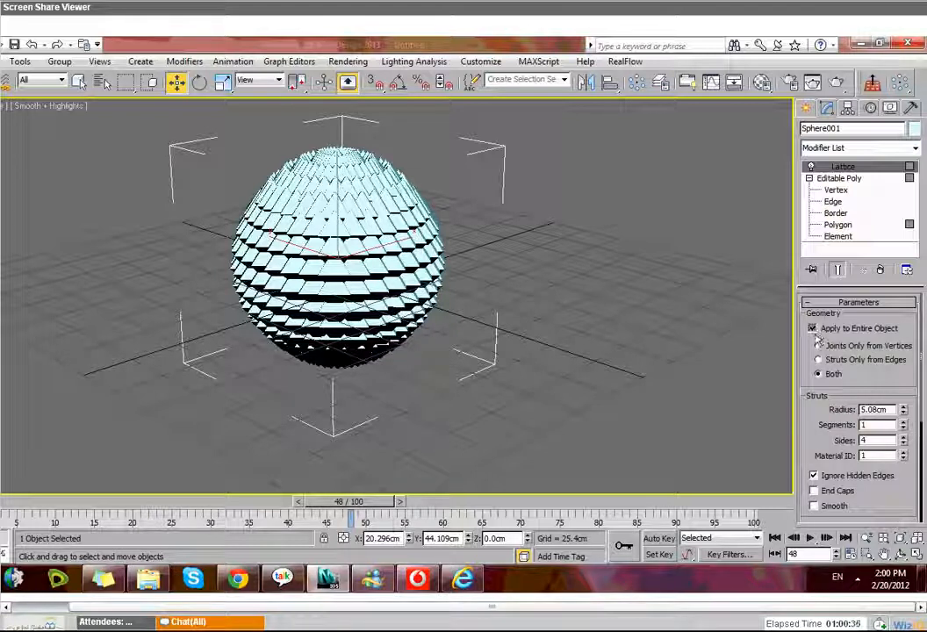
- Restrict the lattice to the selected polygons, set the struts' radius to 1.27 cm and enable smoothing for them
{"action": "left_click", "coordinate": [814, 331]}
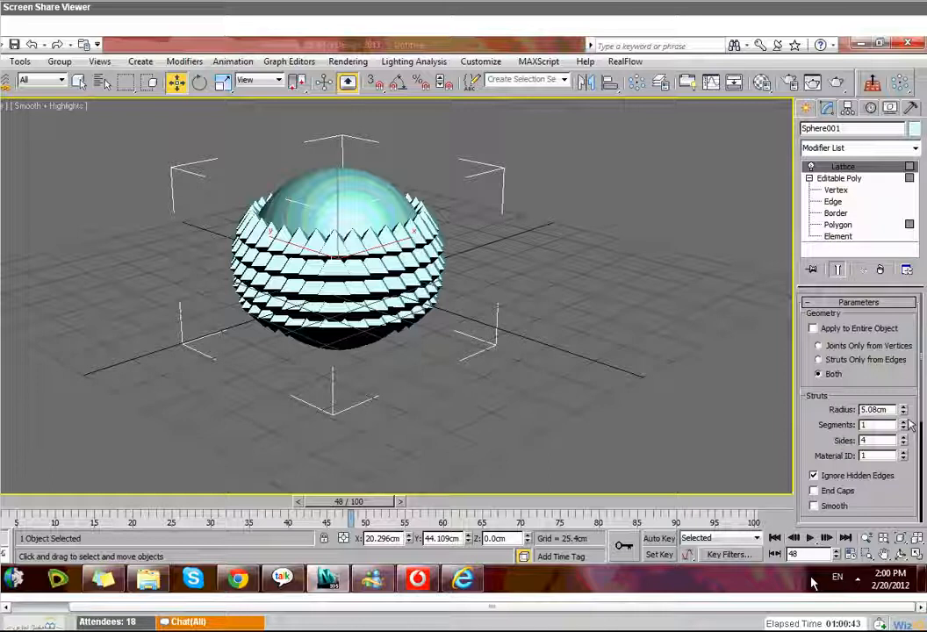
{"action": "left_click_drag", "start_coordinate": [905, 419], "coordinate": [907, 421]}
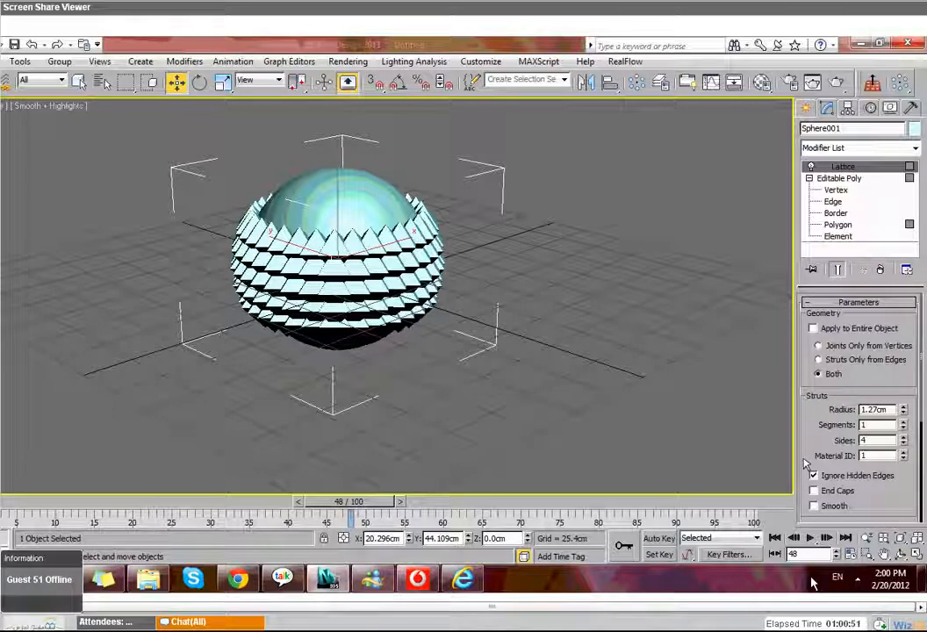
{"action": "scroll", "coordinate": [856, 466], "scroll_direction": "down", "scroll_amount": 5}
{"action": "left_click", "coordinate": [814, 385]}
- Set the lattice joints to Icosa with a 2.54 cm radius and 4 segments, and enable smoothing for them
{"action": "left_click", "coordinate": [882, 432]}
{"action": "left_click_drag", "start_coordinate": [904, 453], "coordinate": [908, 467]}
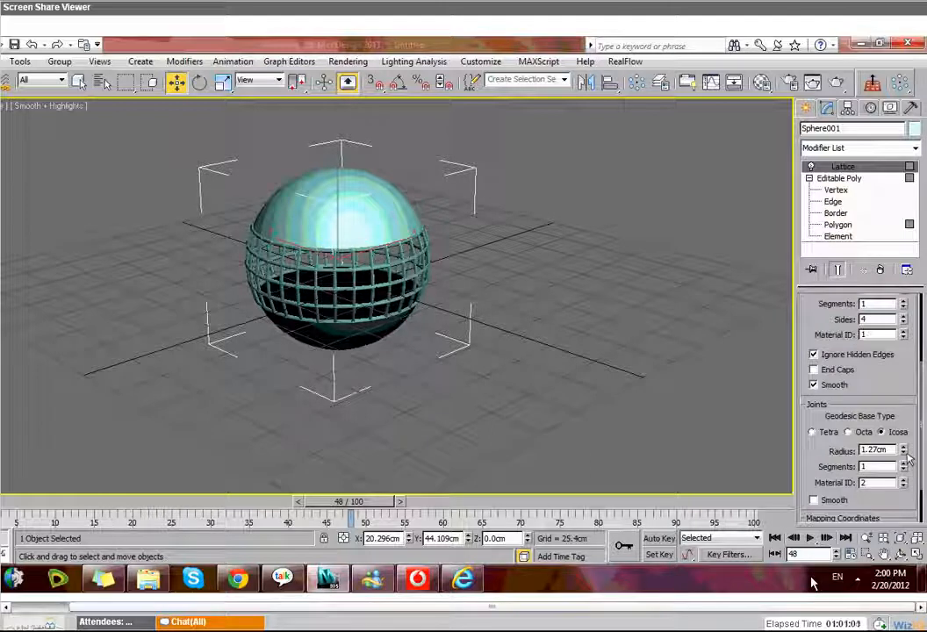
{"action": "left_click", "coordinate": [903, 447]}
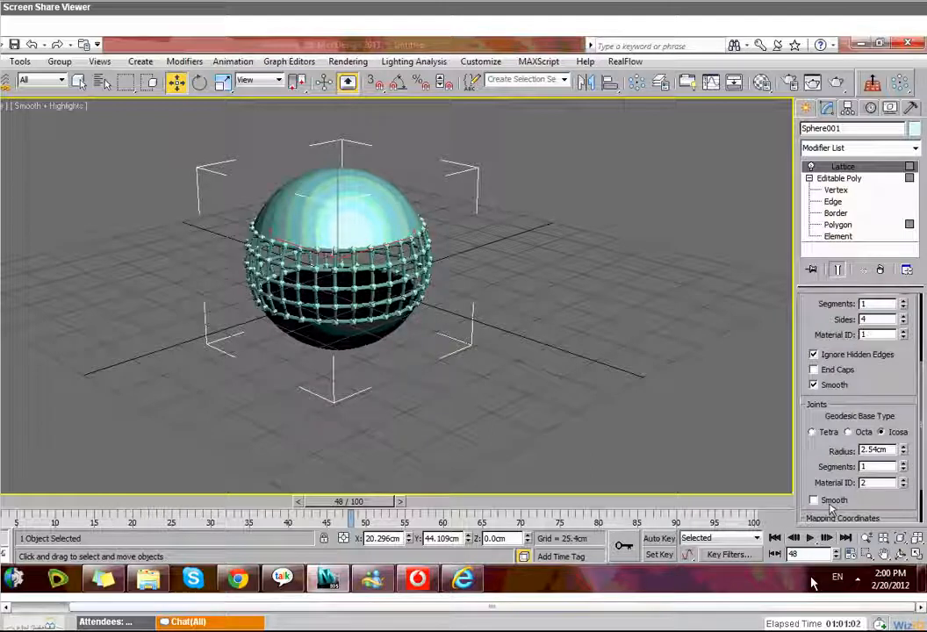
{"action": "left_click", "coordinate": [831, 504]}
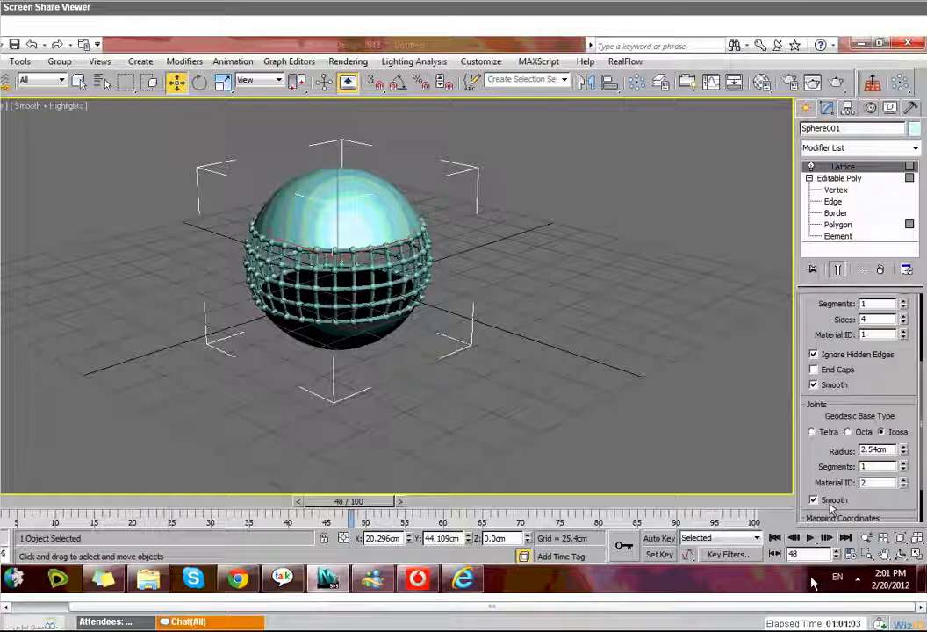
{"action": "left_click", "coordinate": [905, 466]}
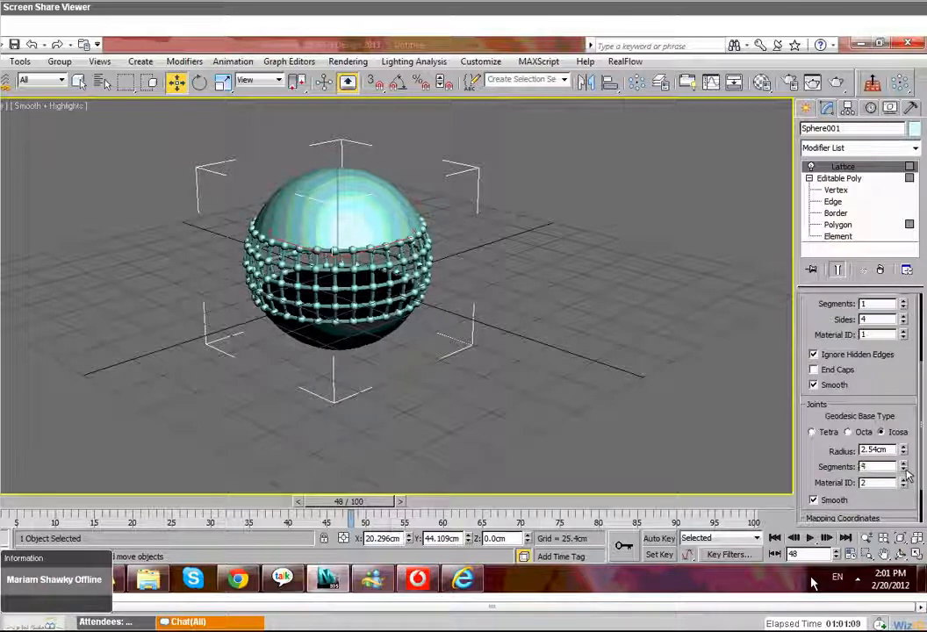
- Examine the struts and joints of the sphere's lattice band from the side, from above and close up
{"action": "middle_click_drag", "start_coordinate": [424, 368], "coordinate": [472, 363], "text": "alt"}
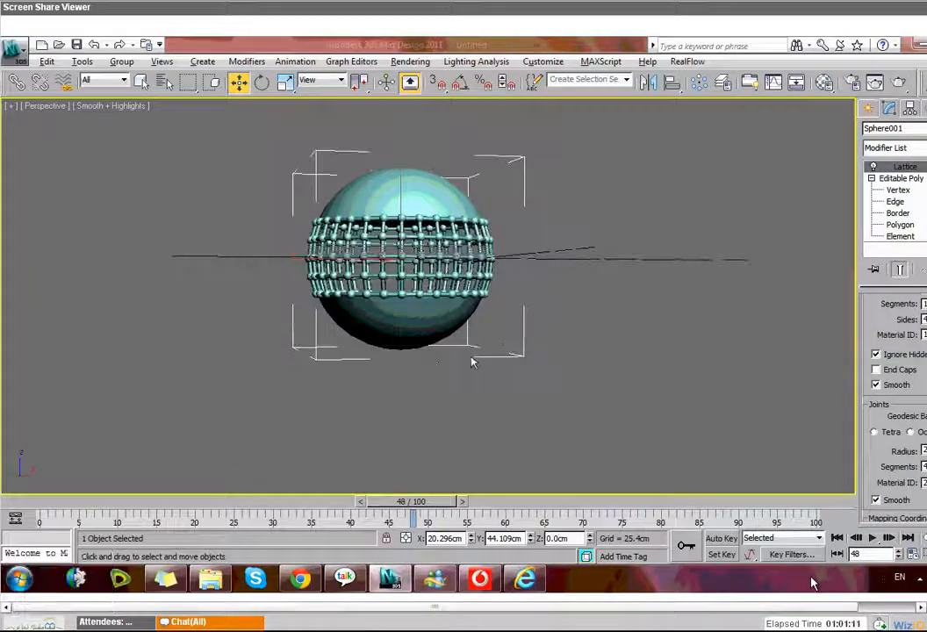
{"action": "scroll", "coordinate": [551, 355], "scroll_direction": "up", "scroll_amount": 3}
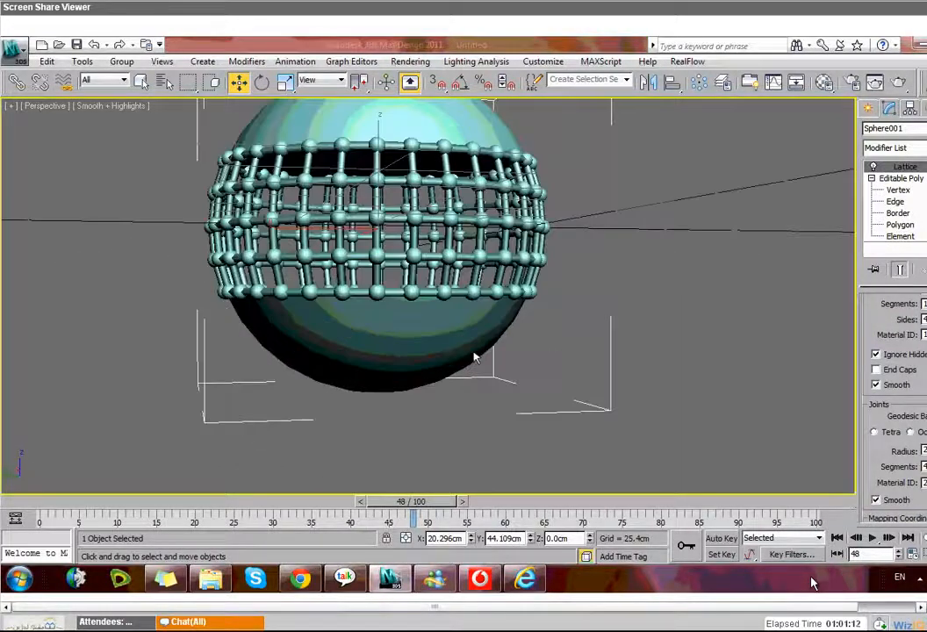
{"action": "middle_click_drag", "start_coordinate": [471, 356], "coordinate": [467, 309], "text": "alt"}
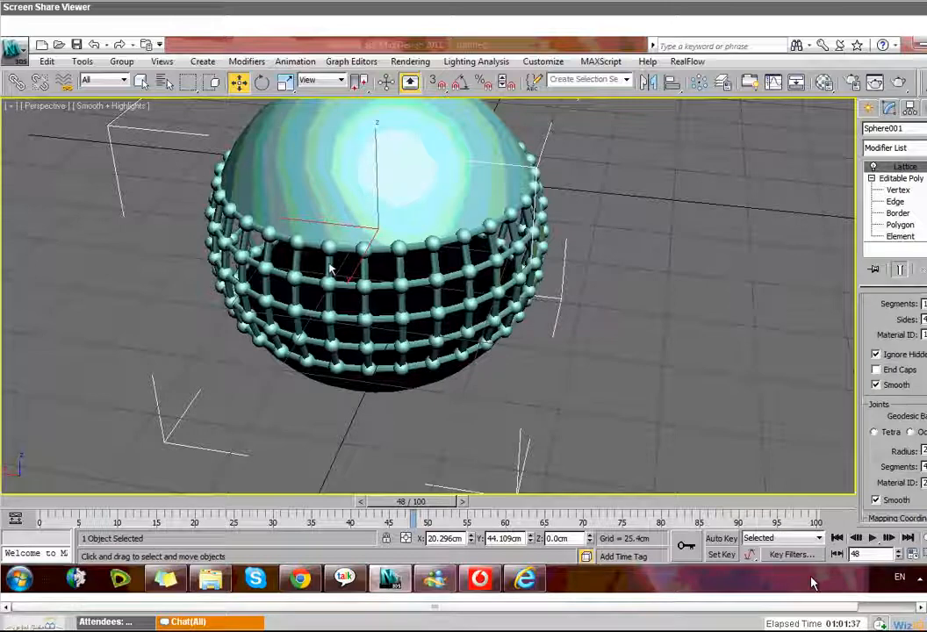
{"action": "middle_click_drag", "start_coordinate": [331, 269], "coordinate": [334, 270], "text": "alt"}
{"action": "middle_click_drag", "start_coordinate": [545, 230], "coordinate": [450, 264], "text": "alt"}
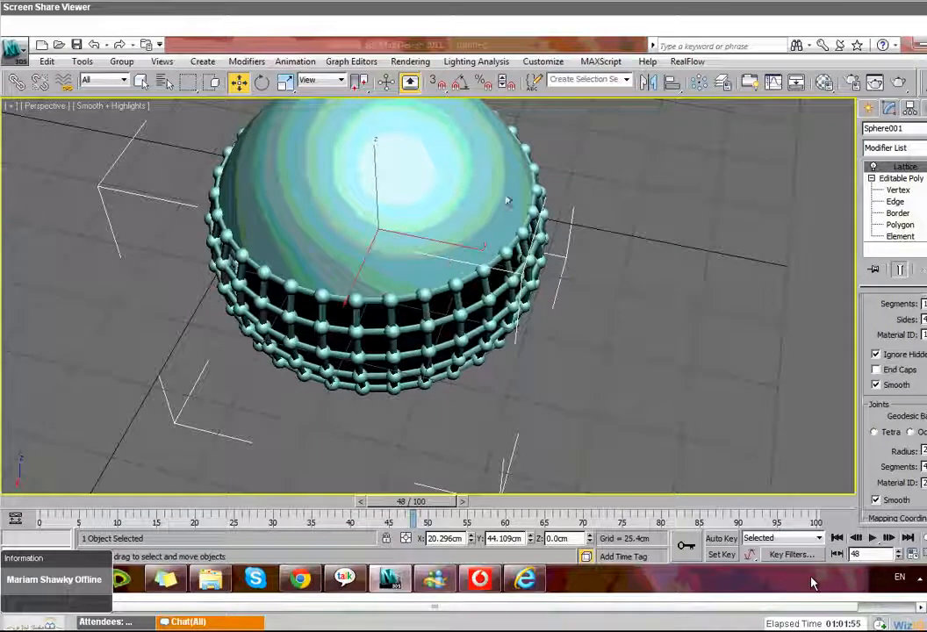
{"action": "middle_click_drag", "start_coordinate": [517, 186], "coordinate": [323, 143], "text": "alt"}
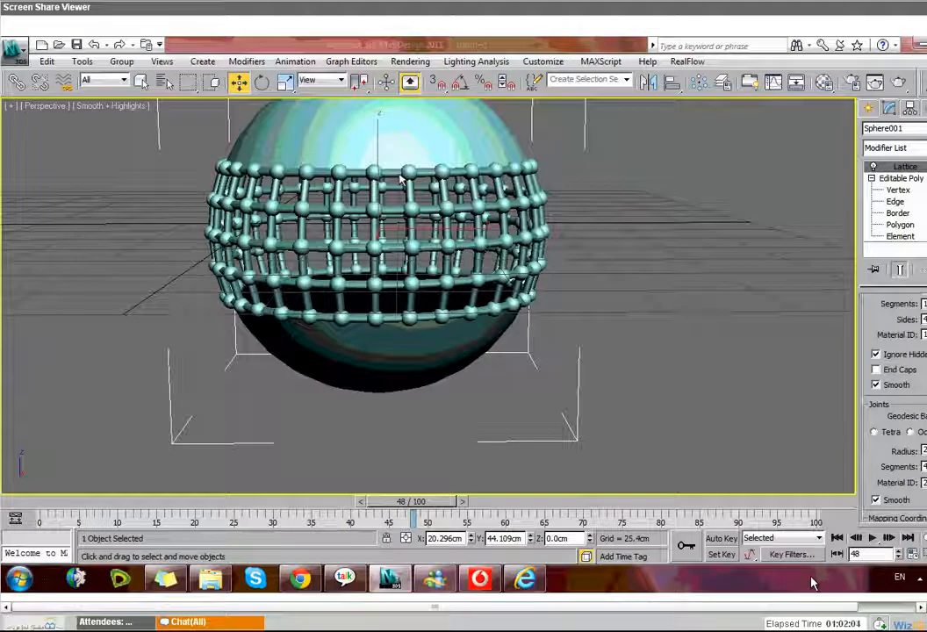
{"action": "middle_click_drag", "start_coordinate": [399, 180], "coordinate": [358, 203], "text": "alt"}
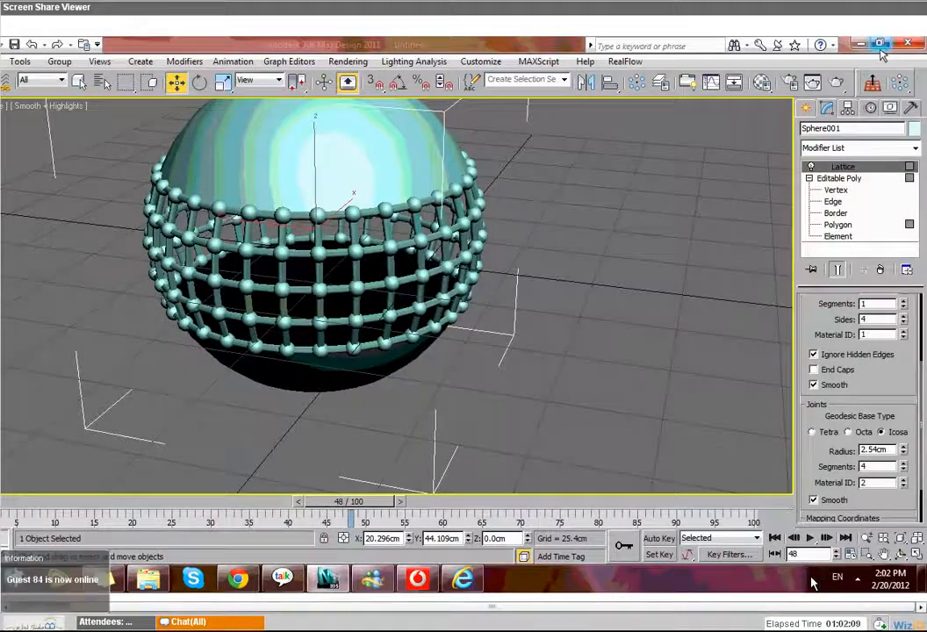
- Restore the program window to a smaller size and detach the sphere's selected middle band of polygons as a separate object
{"action": "left_click", "coordinate": [880, 50]}
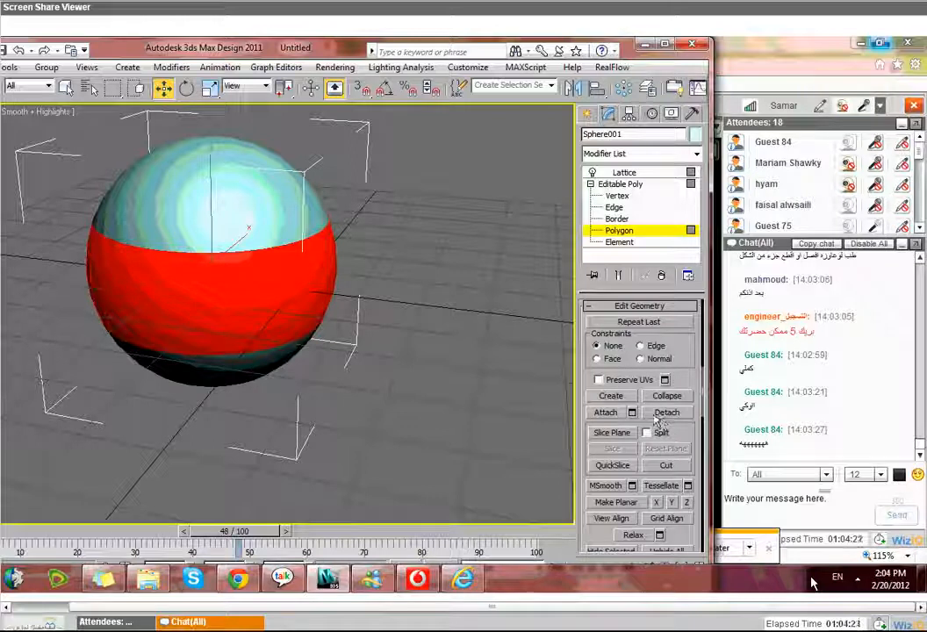
{"action": "left_click", "coordinate": [654, 420]}
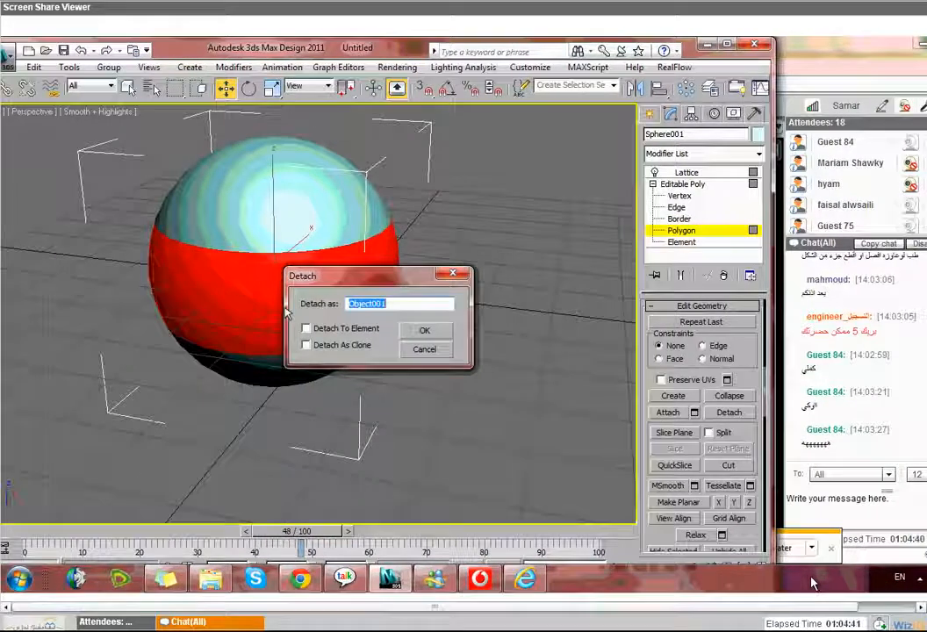
{"action": "left_click", "coordinate": [424, 330]}
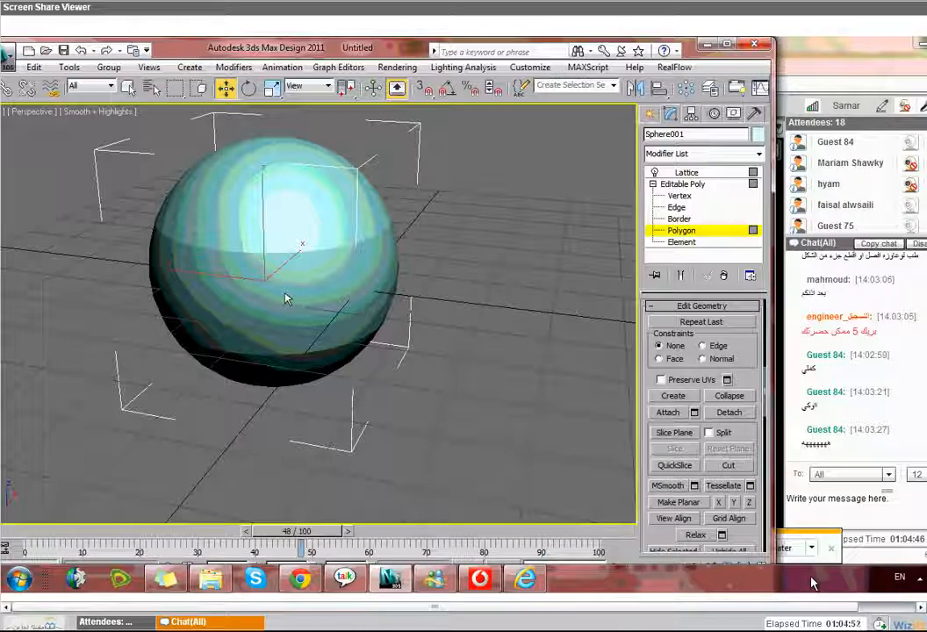
- Select one polygon on the sphere's upper part, return to the Lattice modifier, undo the last action and collapse the Editable Poly sub-levels
{"action": "left_click", "coordinate": [286, 212]}
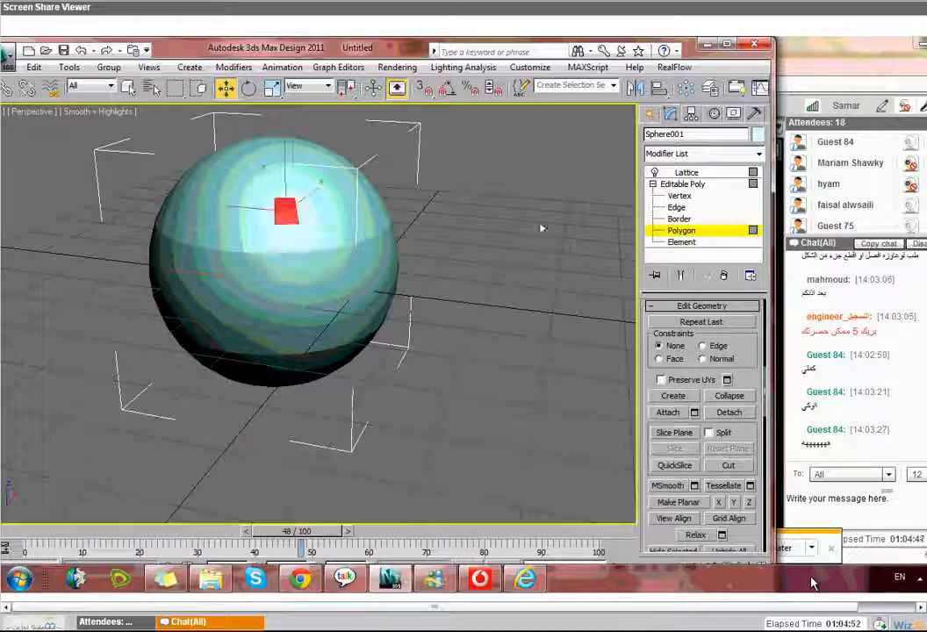
{"action": "left_click", "coordinate": [692, 174]}
{"action": "key", "text": "ctrl+z"}
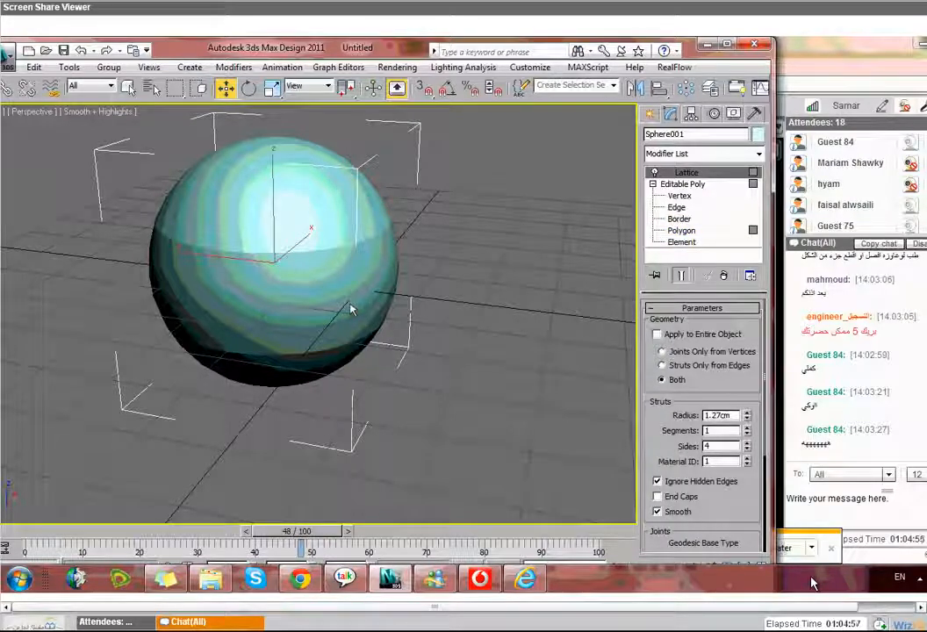
{"action": "left_click", "coordinate": [653, 184]}
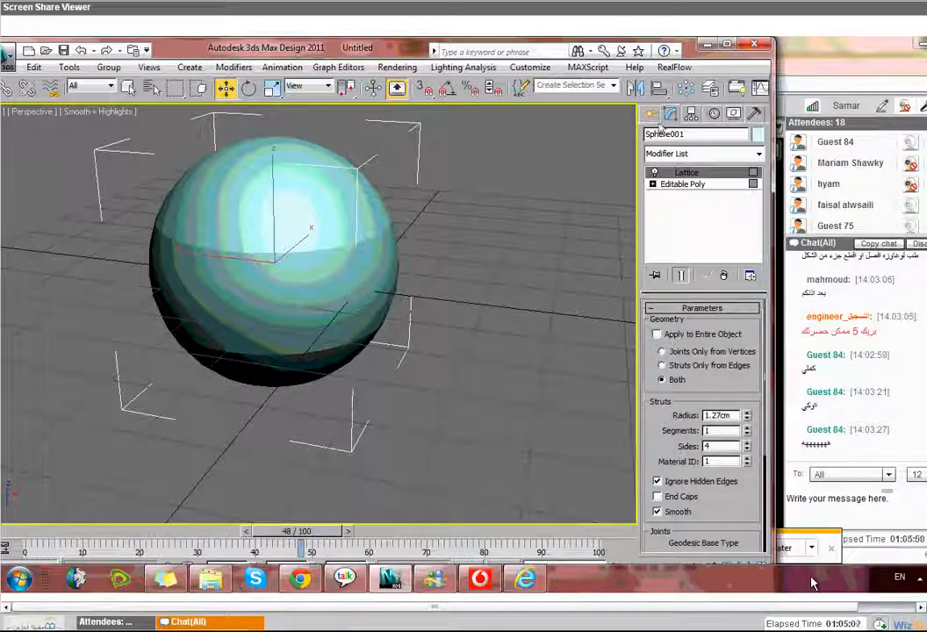
- Pick the detached band, Object001, in the scene's object list and confirm the selection dialog
{"action": "left_click", "coordinate": [650, 114]}
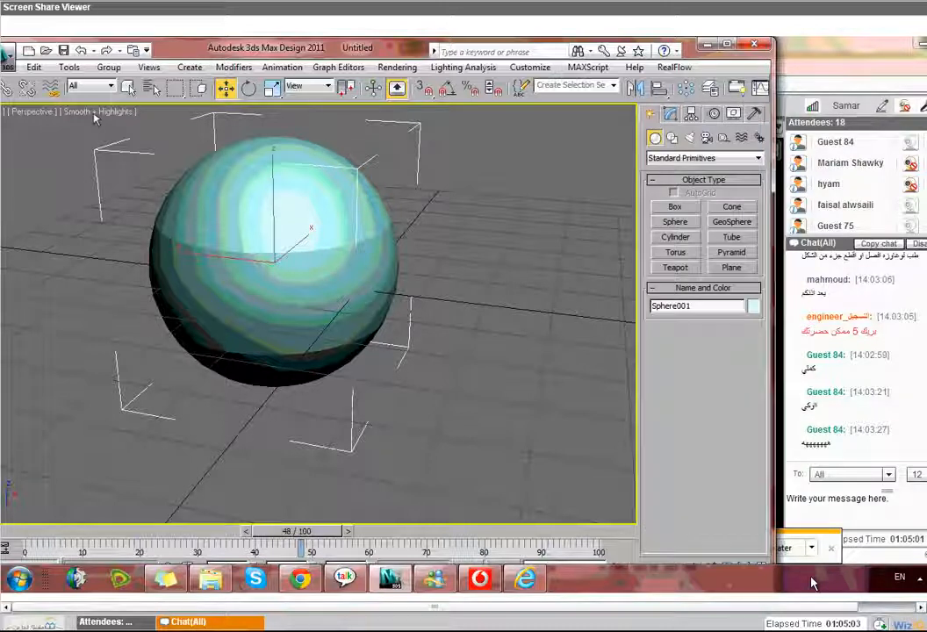
{"action": "left_click", "coordinate": [151, 88]}
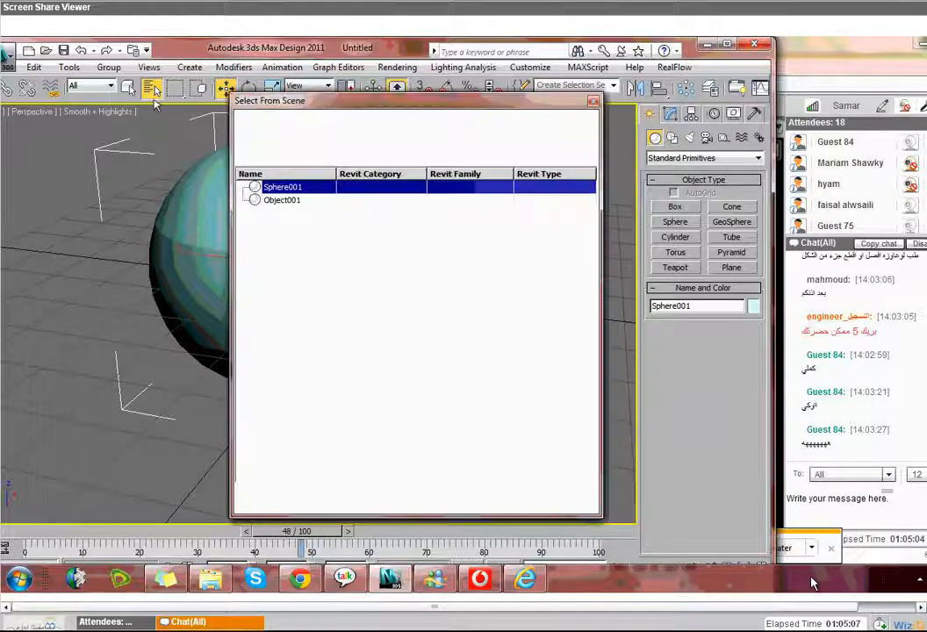
{"action": "left_click", "coordinate": [290, 202]}
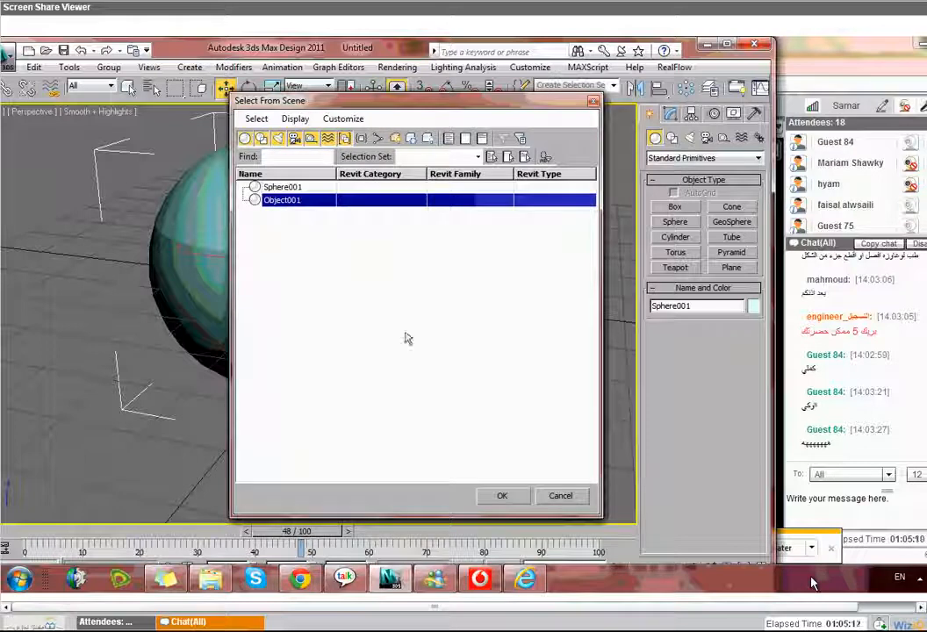
{"action": "left_click", "coordinate": [368, 406]}
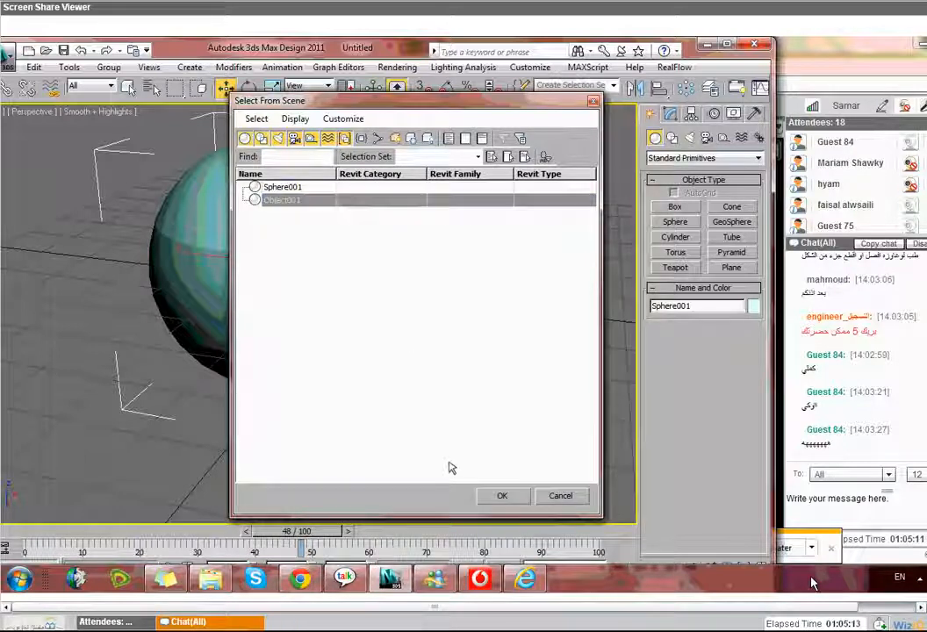
{"action": "key", "text": "Return"}
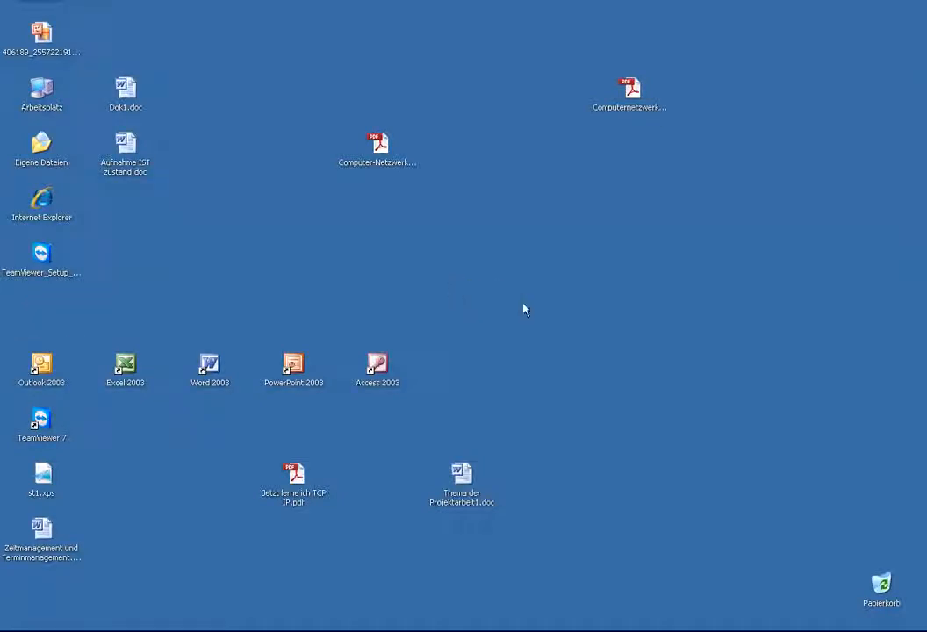
- Disable the desktop screen saver by choosing (Kein) instead of 3D-Objekte in the display properties and apply the change
{"action": "right_click", "coordinate": [457, 288]}
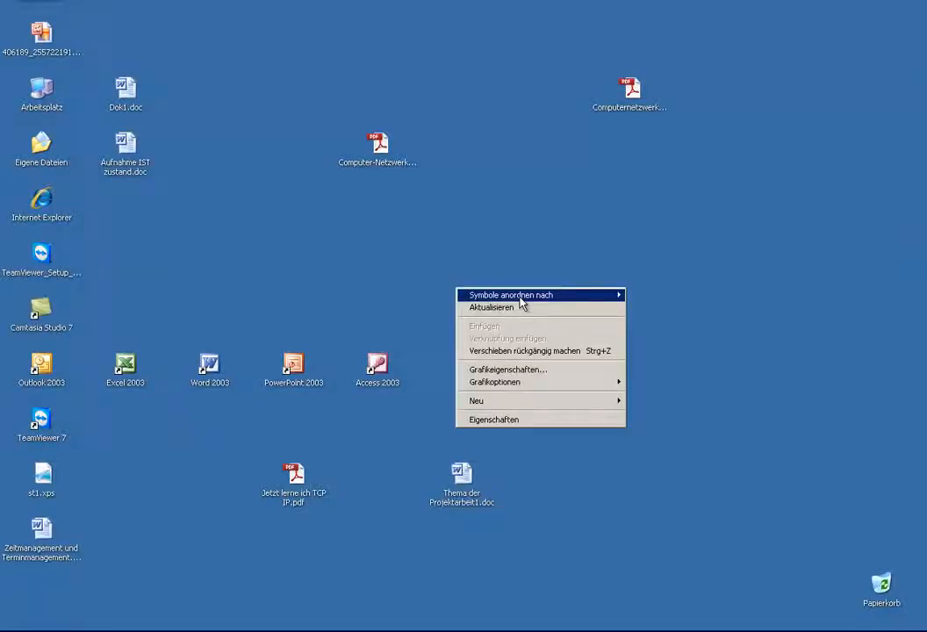
{"action": "left_click", "coordinate": [559, 425]}
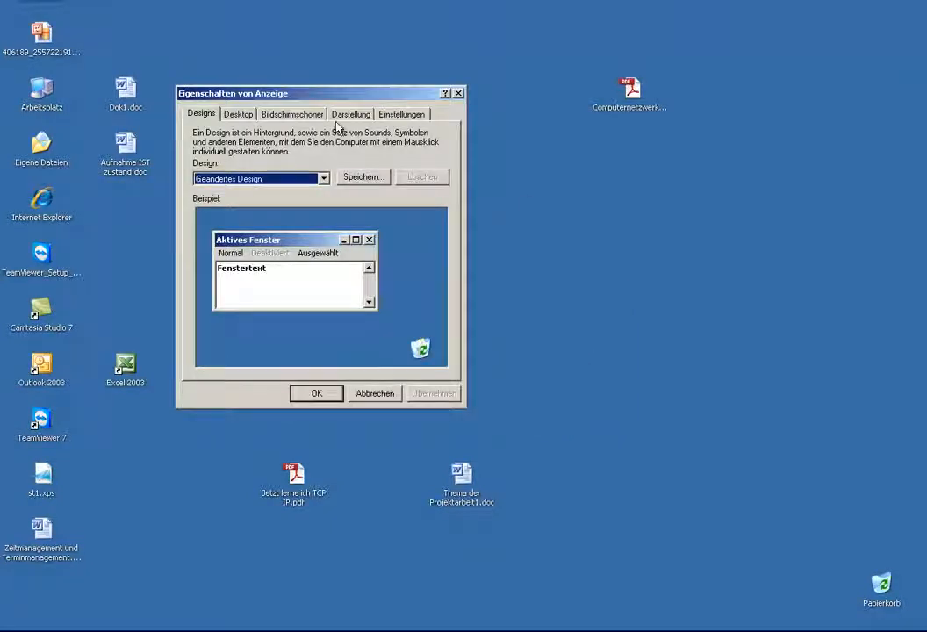
{"action": "left_click", "coordinate": [293, 113]}
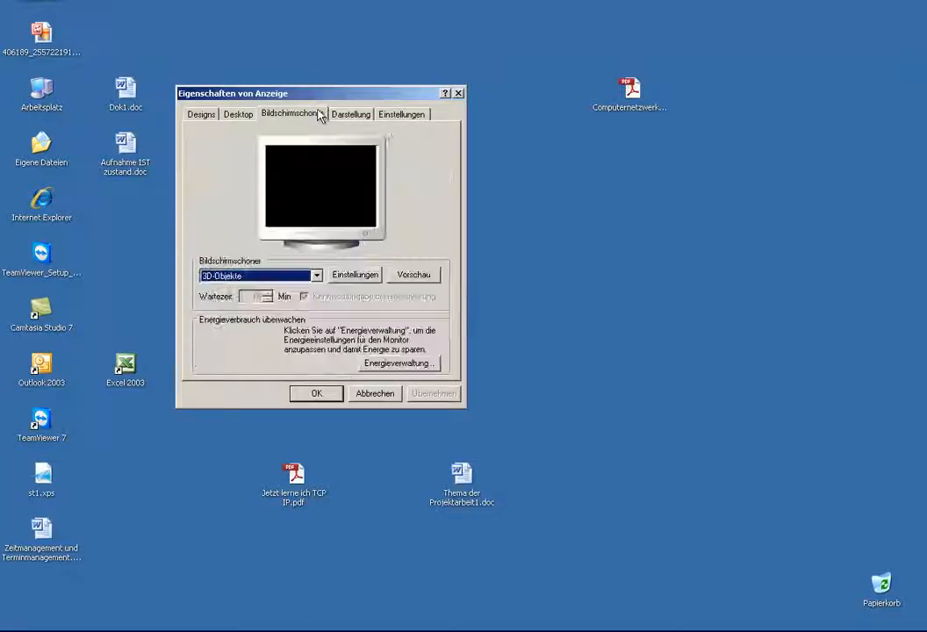
{"action": "left_click", "coordinate": [367, 278]}
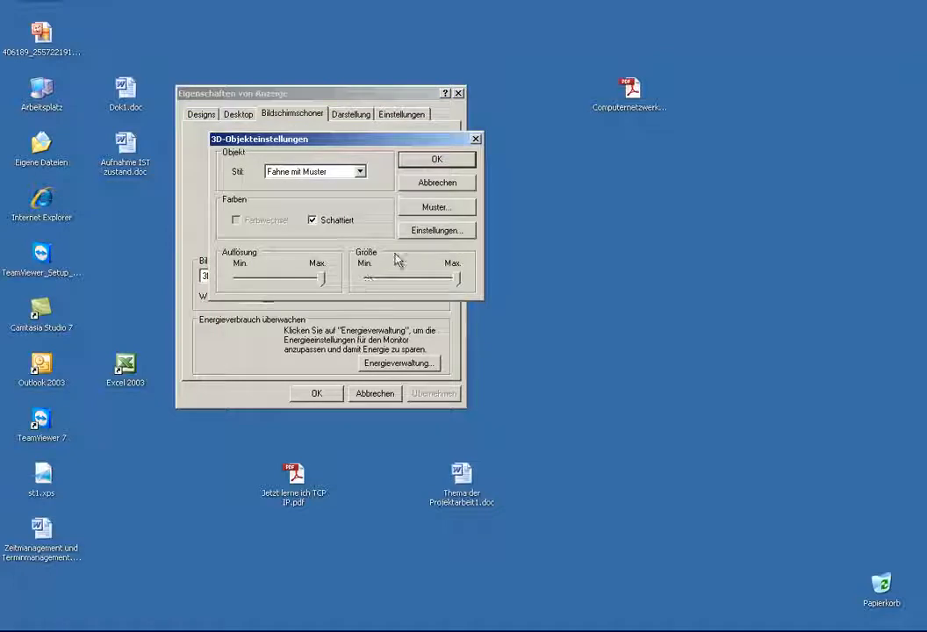
{"action": "left_click", "coordinate": [474, 141]}
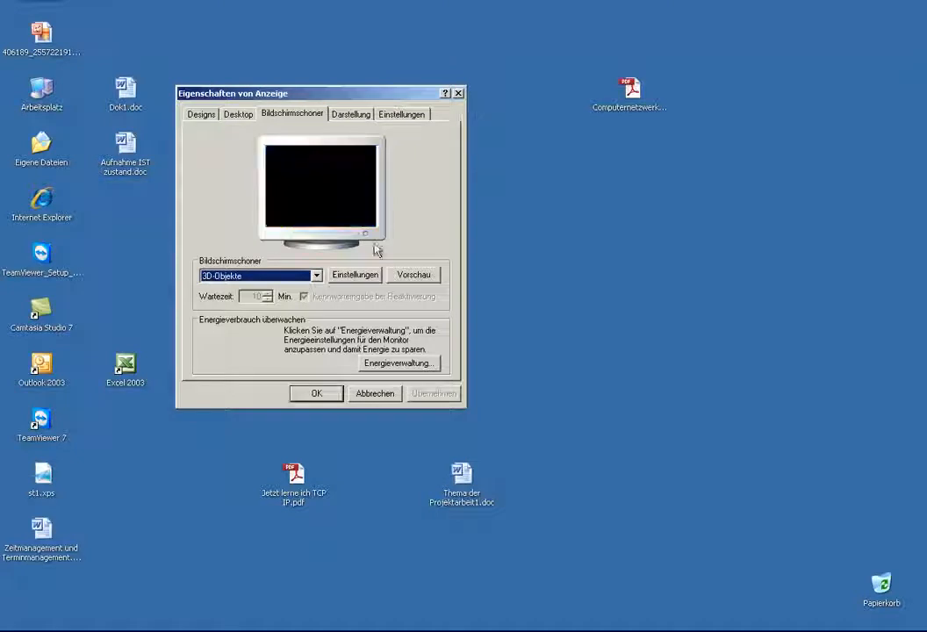
{"action": "left_click", "coordinate": [316, 276]}
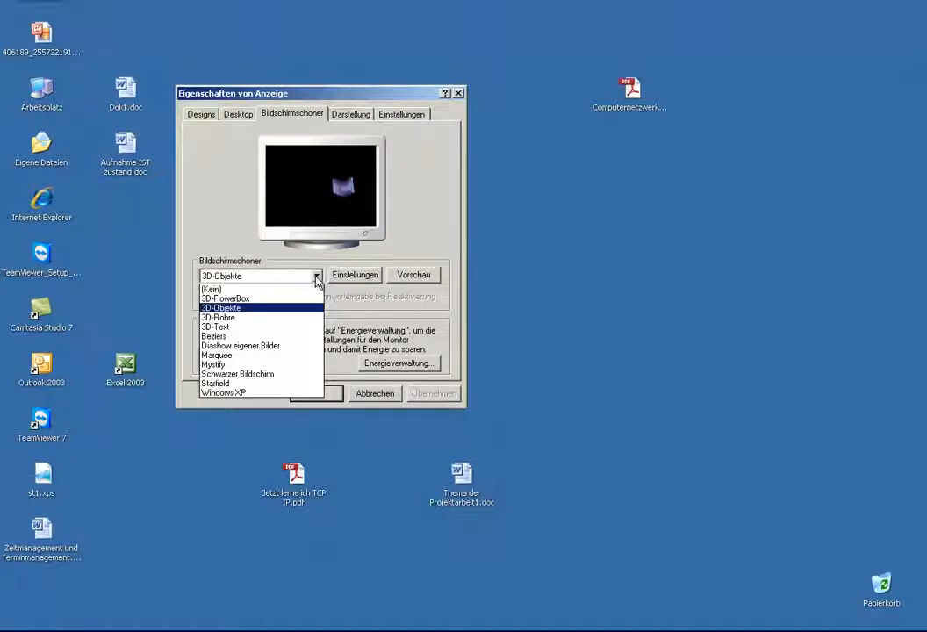
{"action": "left_click", "coordinate": [303, 289]}
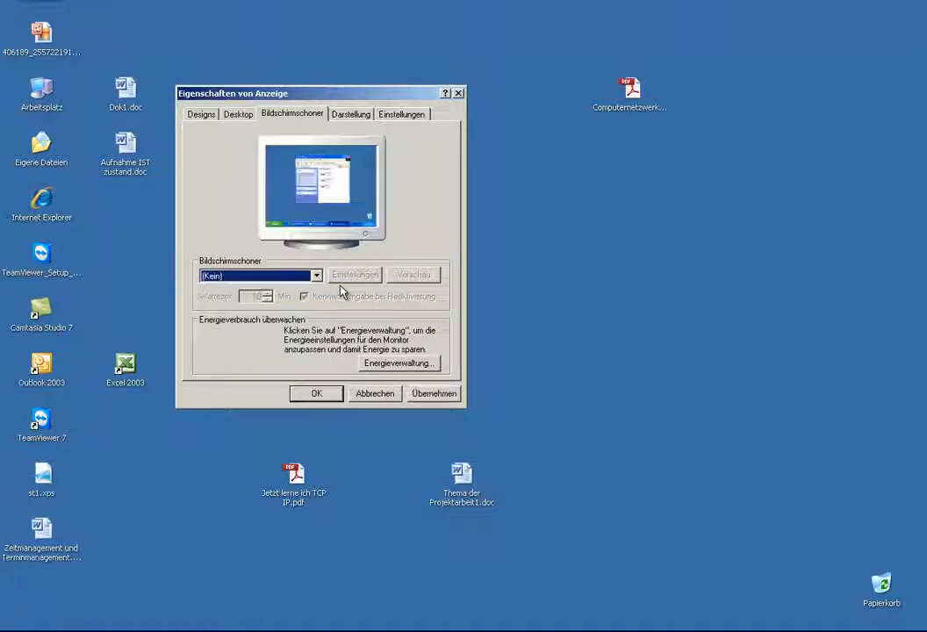
{"action": "left_click", "coordinate": [434, 394]}
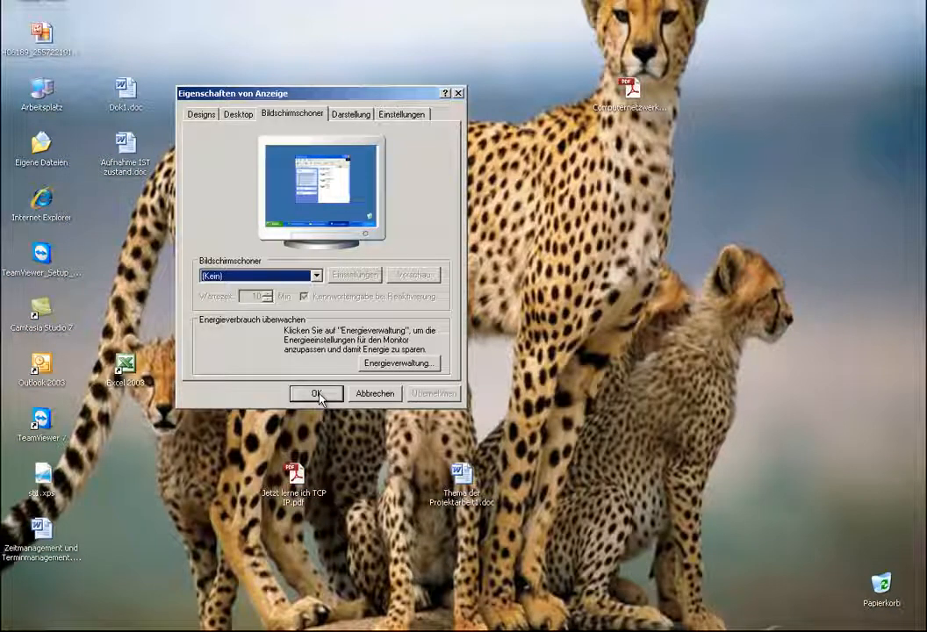
{"action": "left_click", "coordinate": [318, 395]}
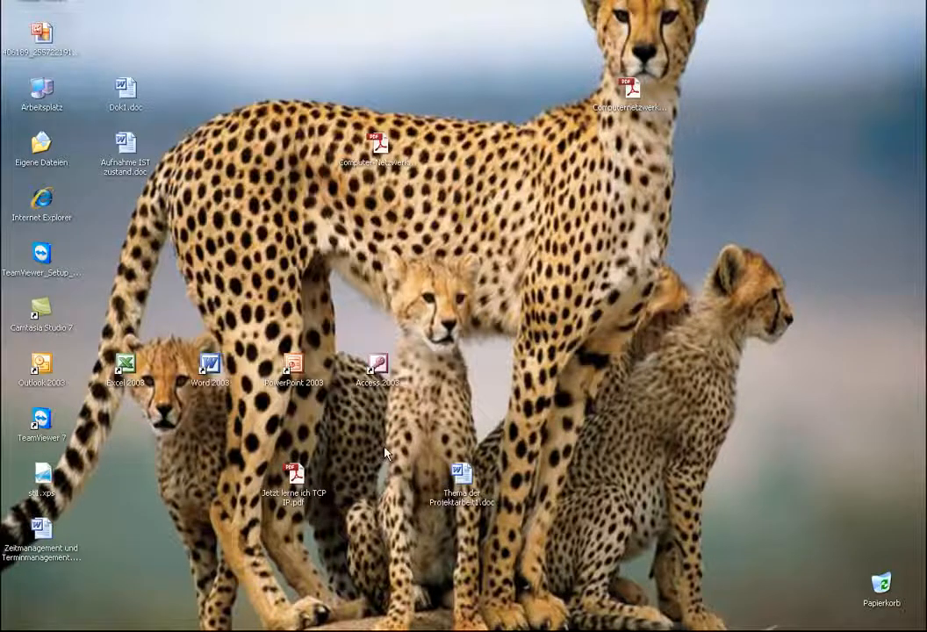
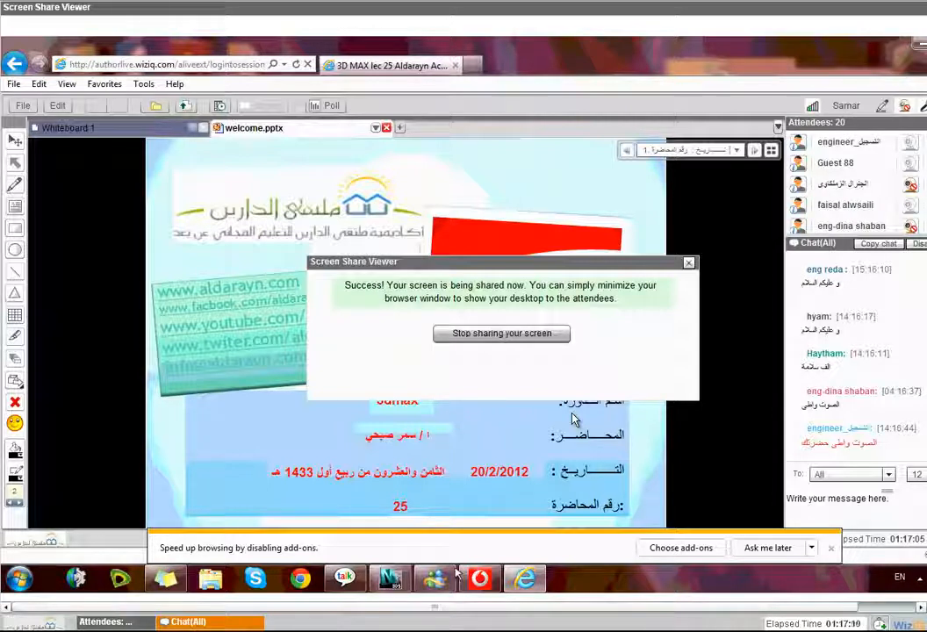
- Switch to 3ds Max Design 2011 and maximize its window
{"action": "left_click", "coordinate": [390, 579]}
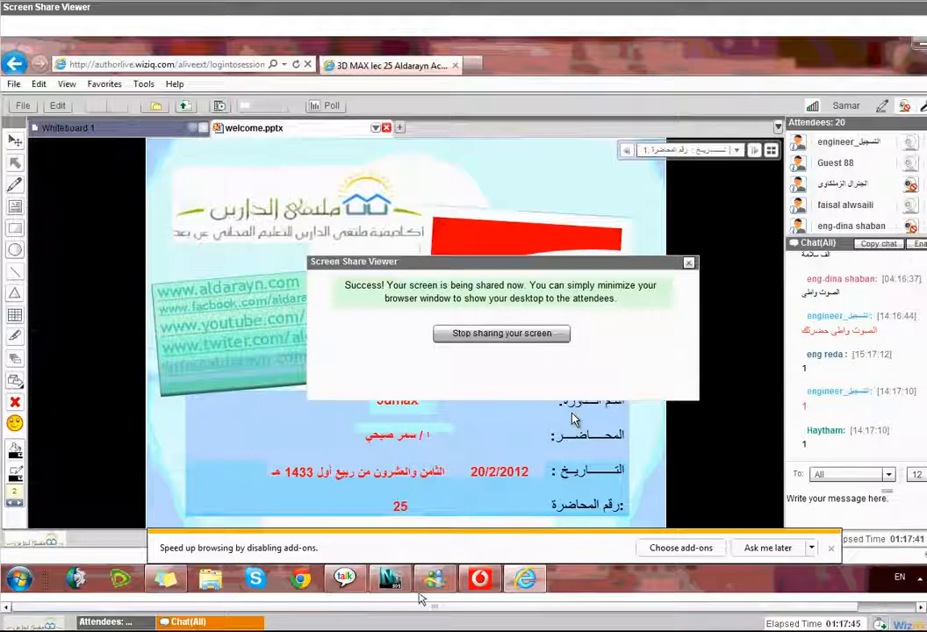
{"action": "left_click", "coordinate": [393, 590]}
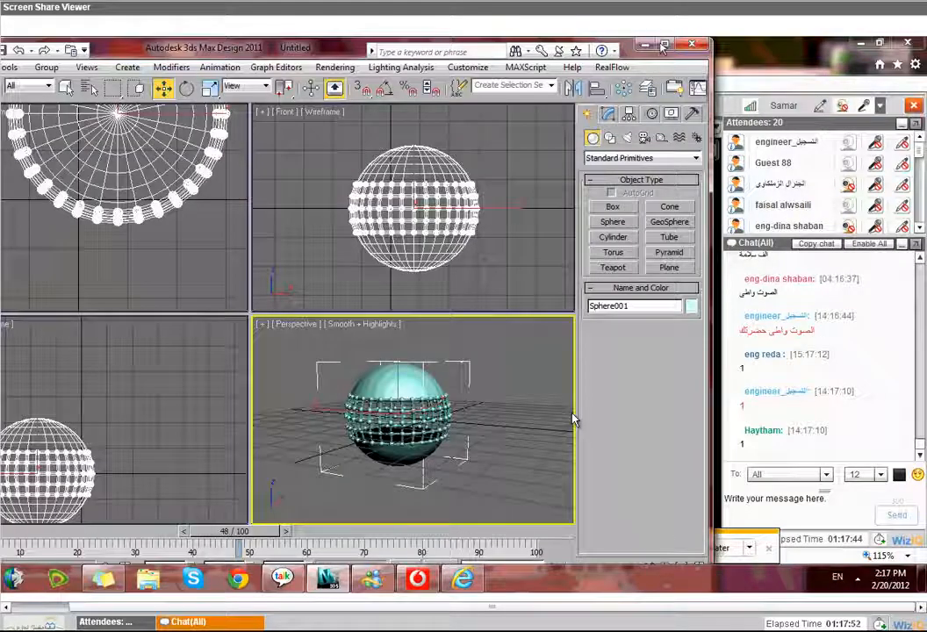
{"action": "left_click", "coordinate": [664, 44]}
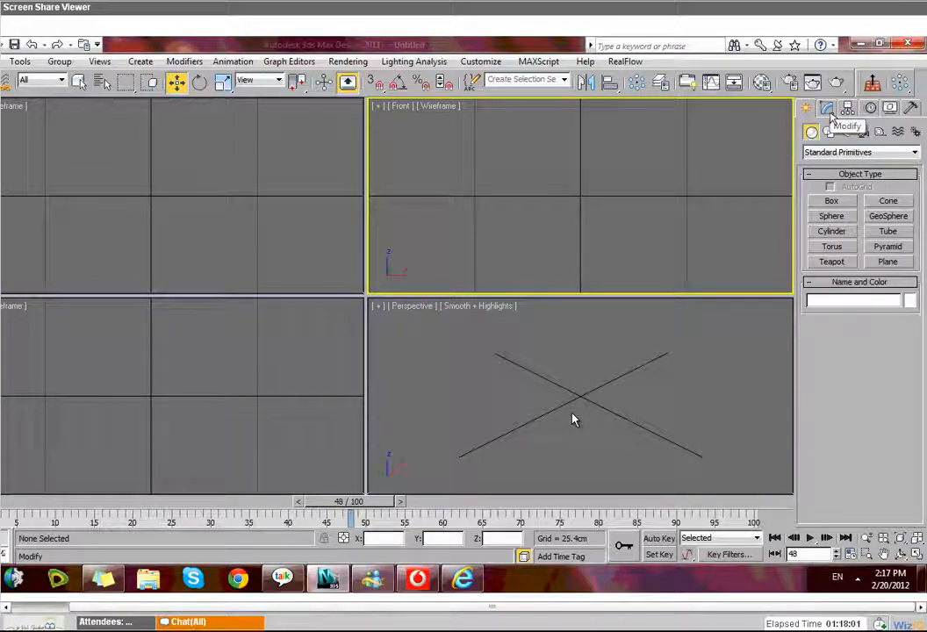
- Create a tube in the perspective view with radii of about 87 cm and 49 cm and a height of about 209 cm
{"action": "left_click", "coordinate": [840, 204]}
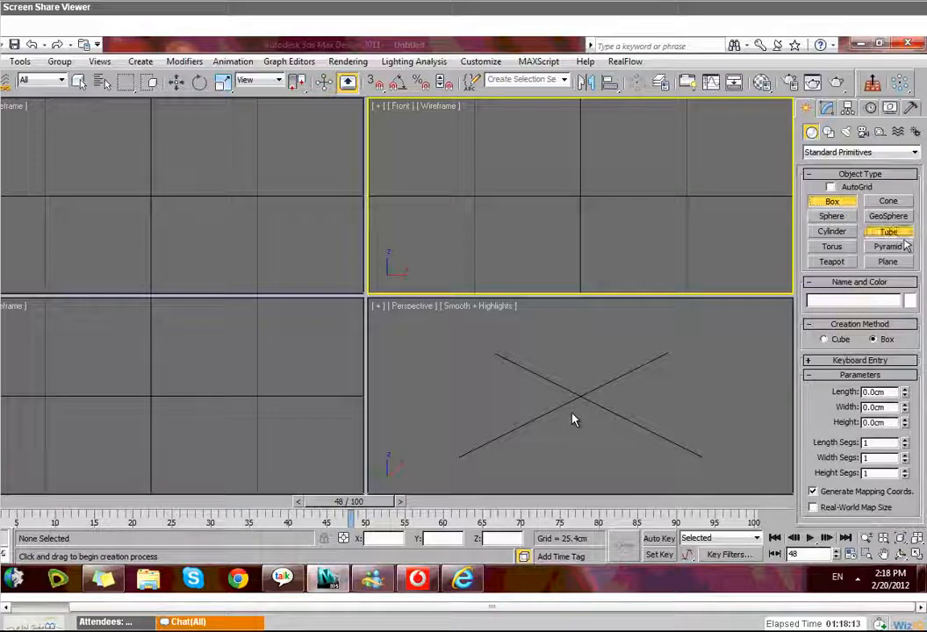
{"action": "left_click", "coordinate": [888, 232]}
{"action": "left_click", "coordinate": [563, 391]}
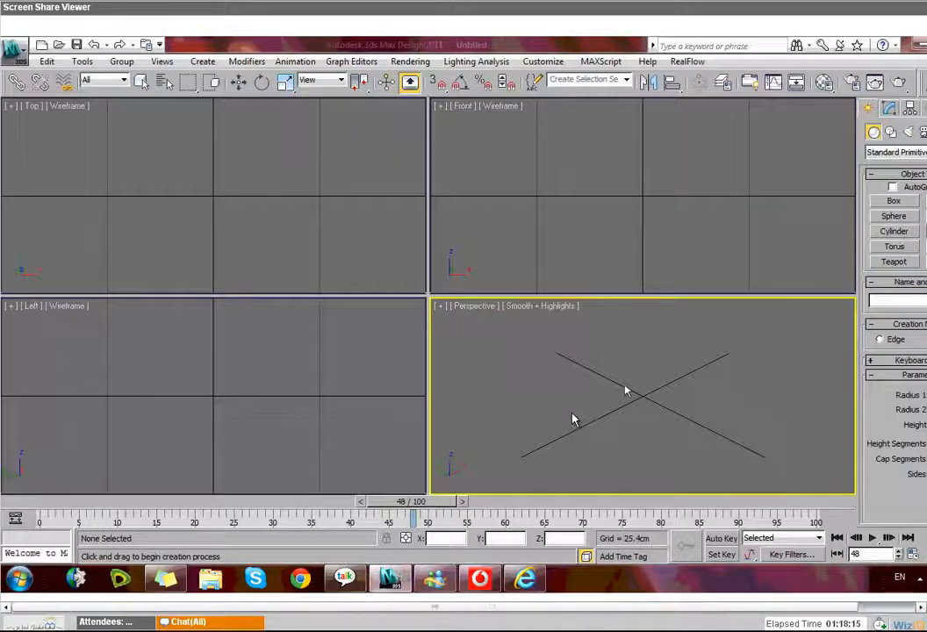
{"action": "left_click_drag", "start_coordinate": [626, 390], "coordinate": [677, 421]}
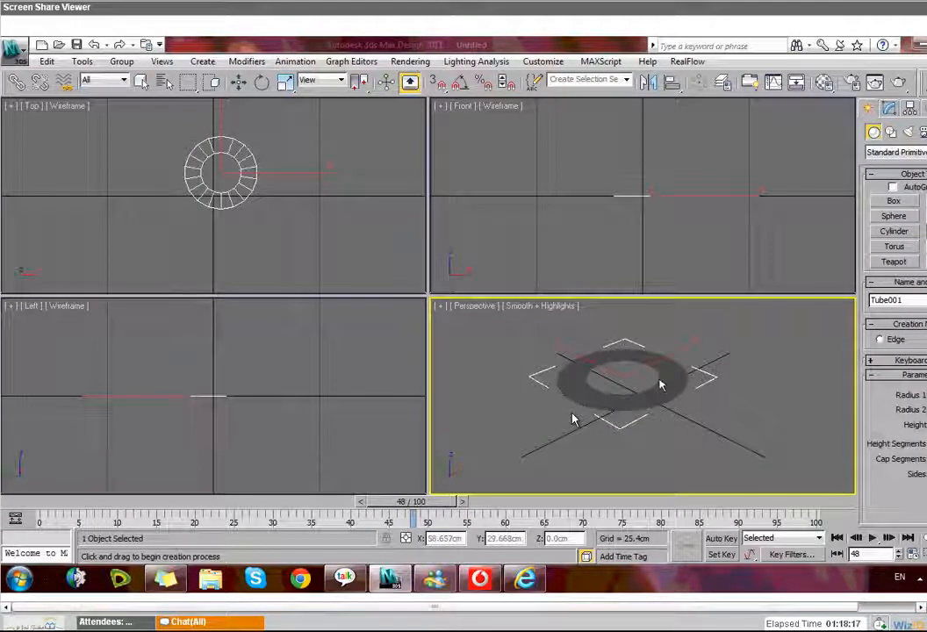
{"action": "left_click", "coordinate": [660, 379]}
{"action": "left_click", "coordinate": [660, 297]}
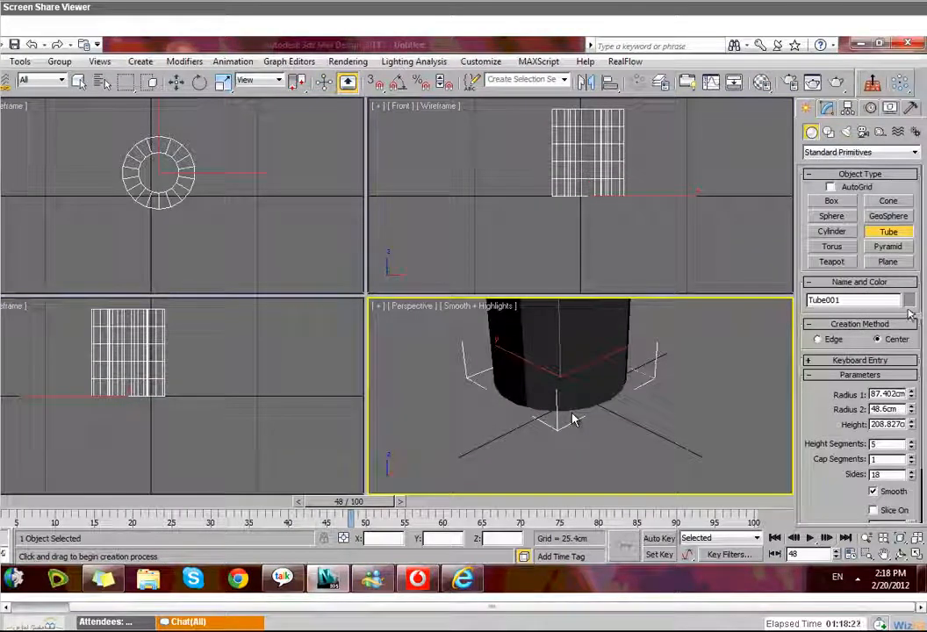
- Change the tube's object color to turquoise, end tube creation and enlarge the perspective view to fill the viewport area
{"action": "left_click", "coordinate": [909, 301]}
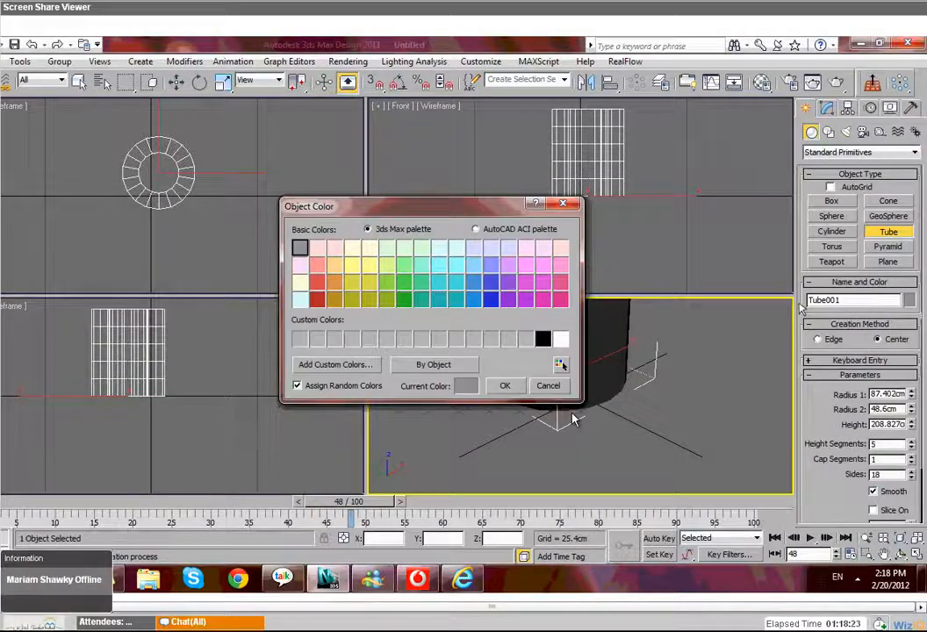
{"action": "left_click", "coordinate": [537, 284]}
{"action": "left_click", "coordinate": [520, 286]}
{"action": "left_click", "coordinate": [567, 385]}
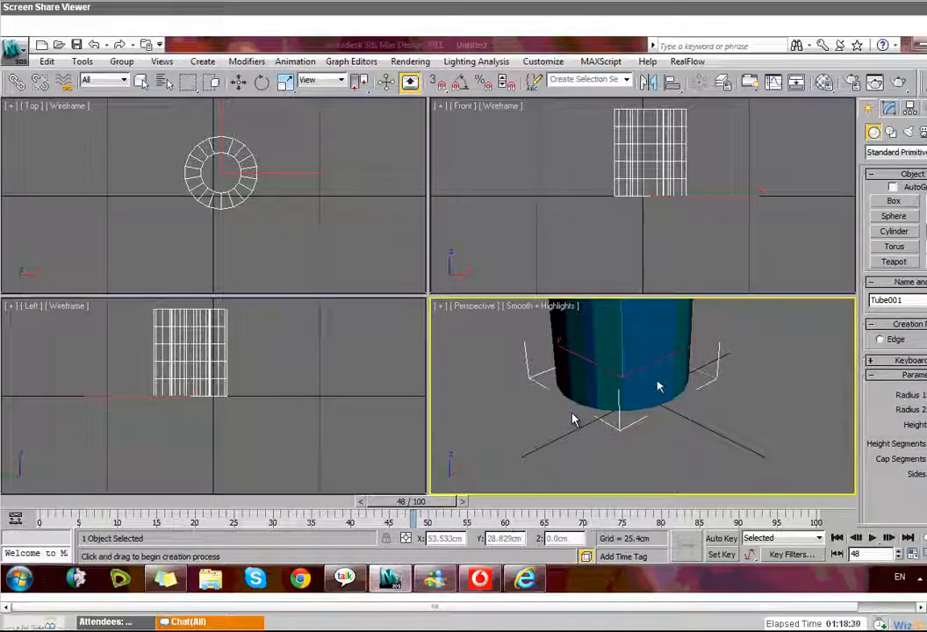
{"action": "key", "text": "alt+w"}
{"action": "key", "text": "z"}
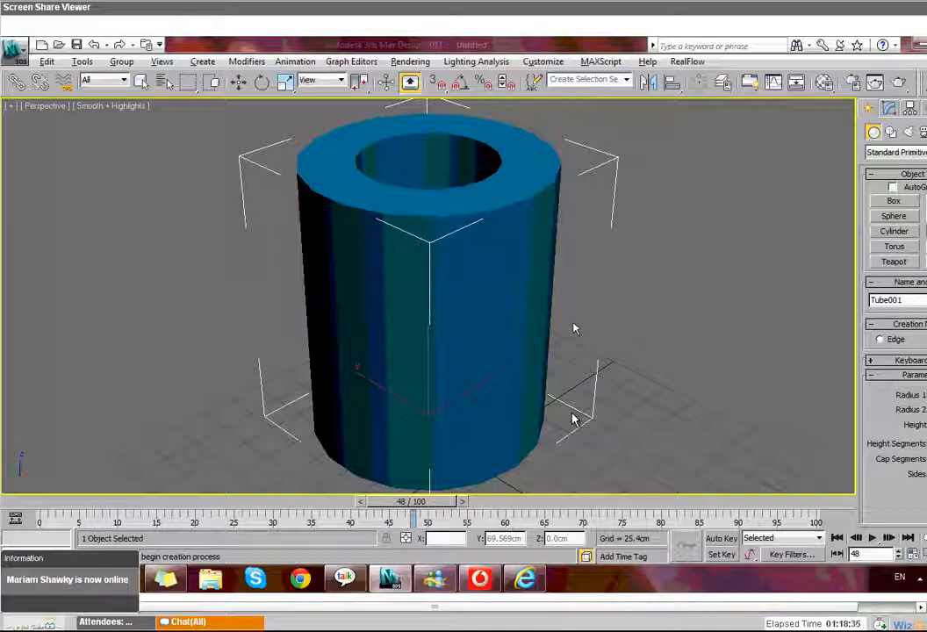
{"action": "scroll", "coordinate": [575, 329], "scroll_direction": "down", "scroll_amount": 4}
{"action": "key", "text": "w"}
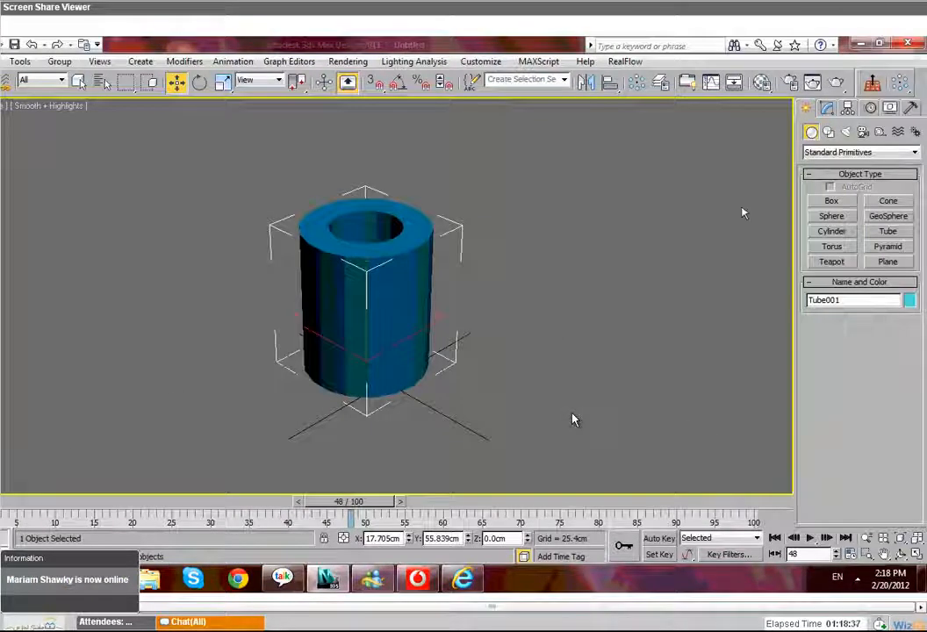
- Try an FFD 2x2x2 modifier on the tube and delete it from the modifier stack
{"action": "left_click", "coordinate": [827, 107]}
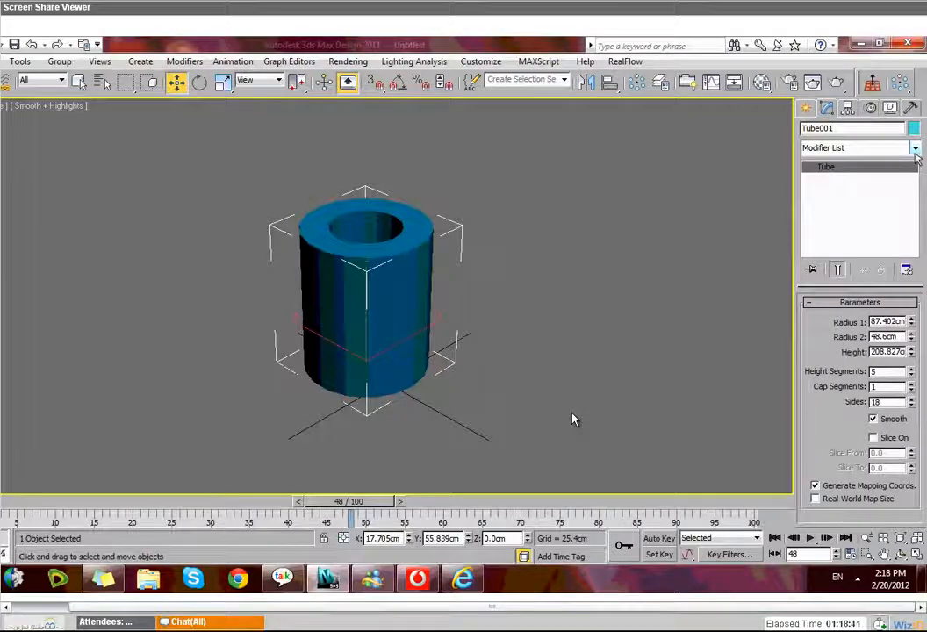
{"action": "left_click", "coordinate": [916, 149]}
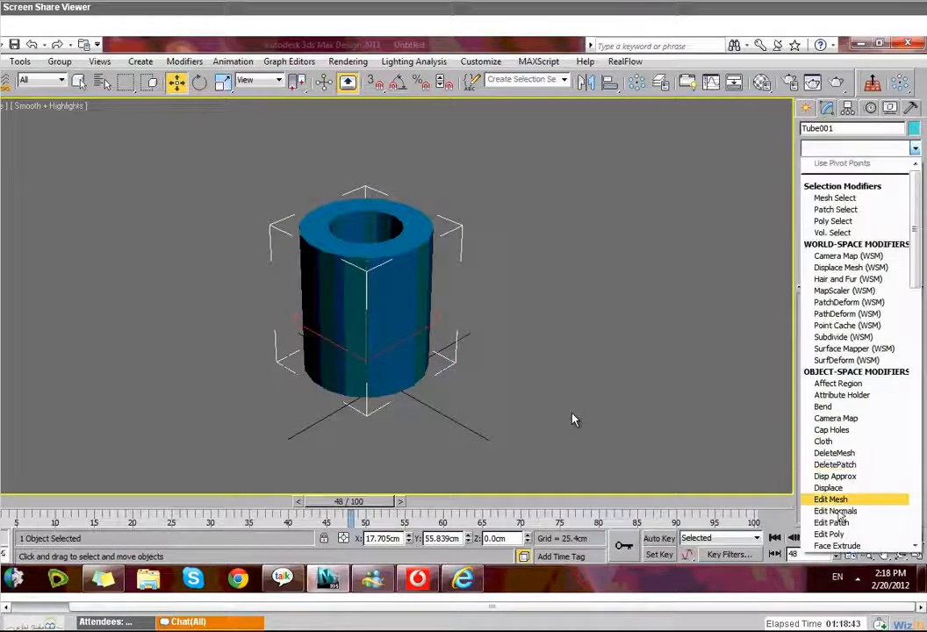
{"action": "key", "text": "f"}
{"action": "key", "text": "f"}
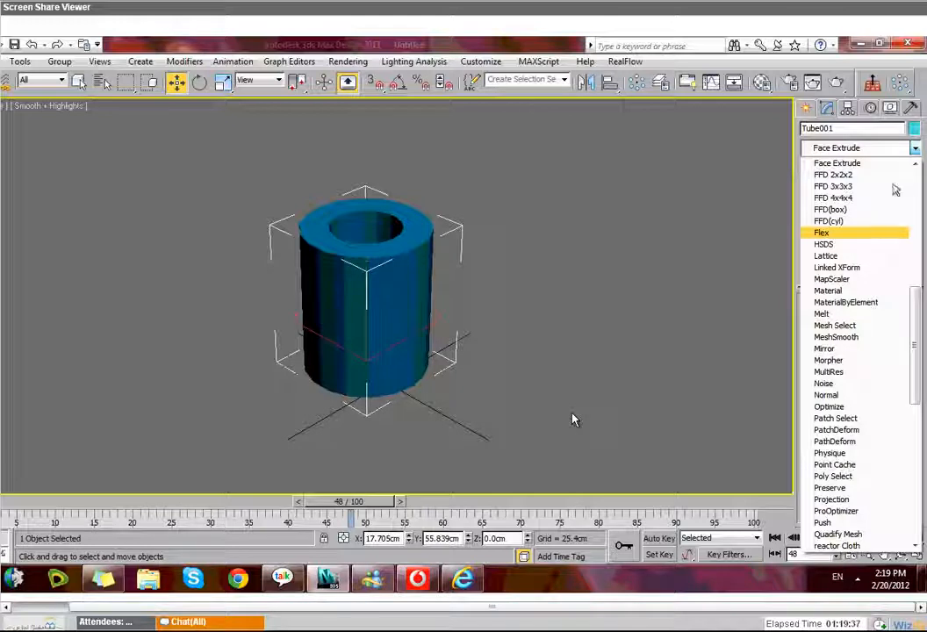
{"action": "left_click", "coordinate": [848, 176]}
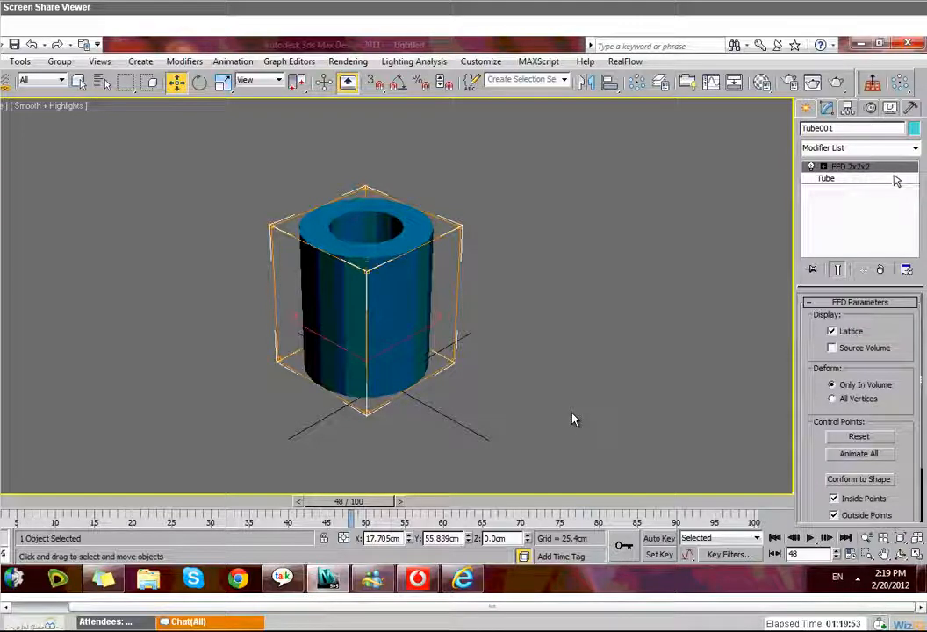
{"action": "key", "text": "Delete"}
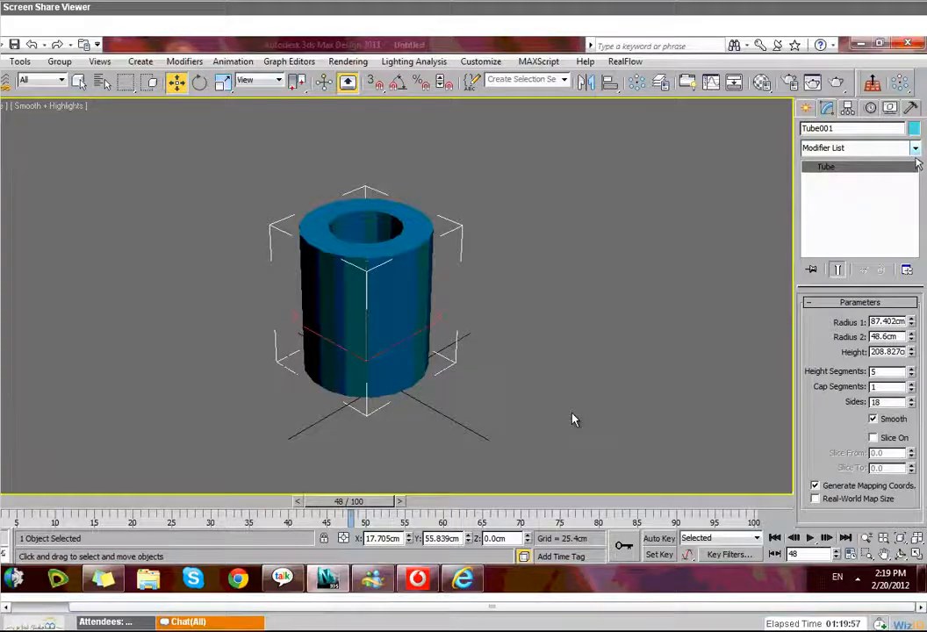
- Apply an FFD 3x3x3 modifier to the tube
{"action": "left_click", "coordinate": [916, 151]}
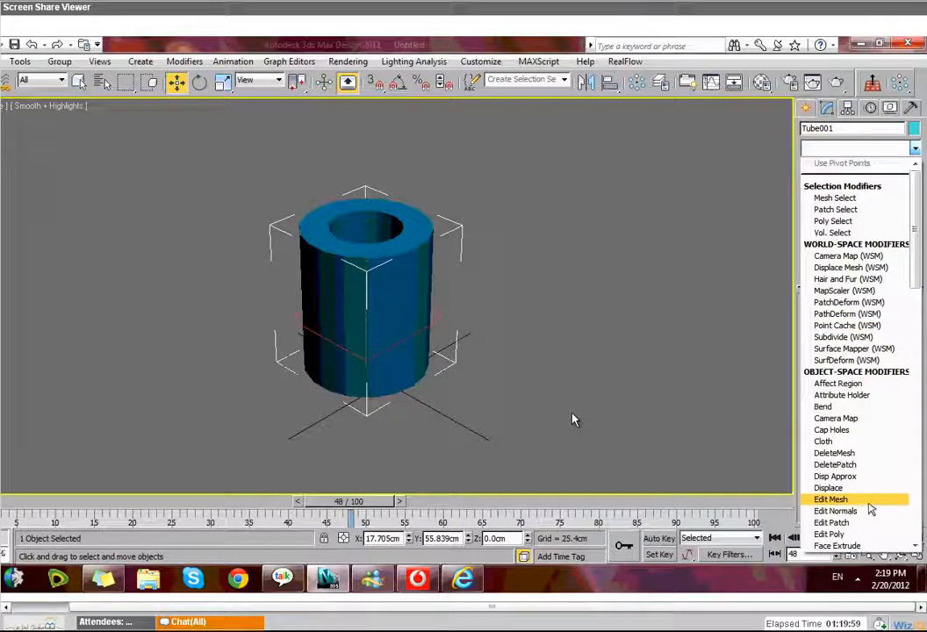
{"action": "key", "text": "f"}
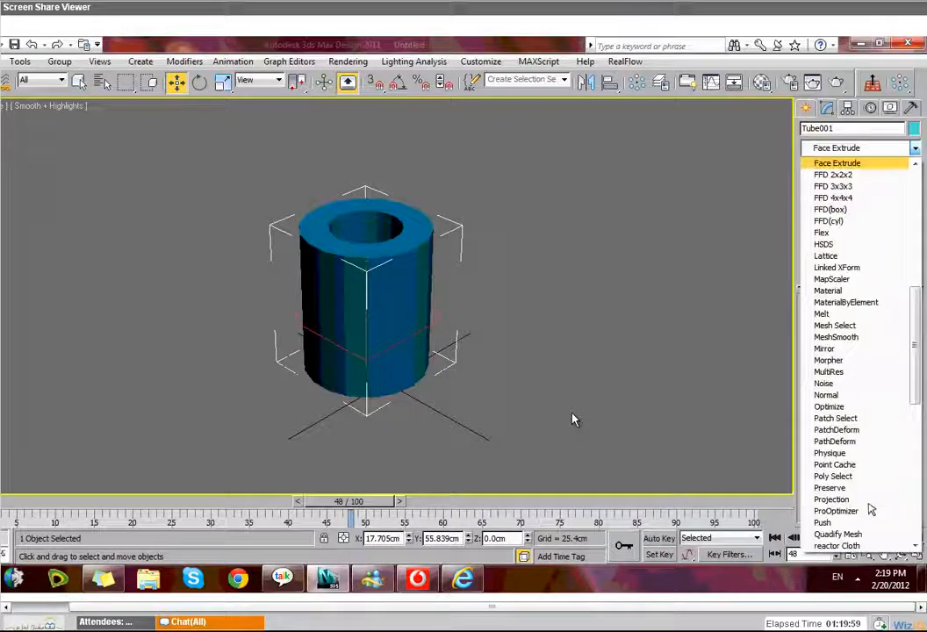
{"action": "left_click", "coordinate": [838, 186]}
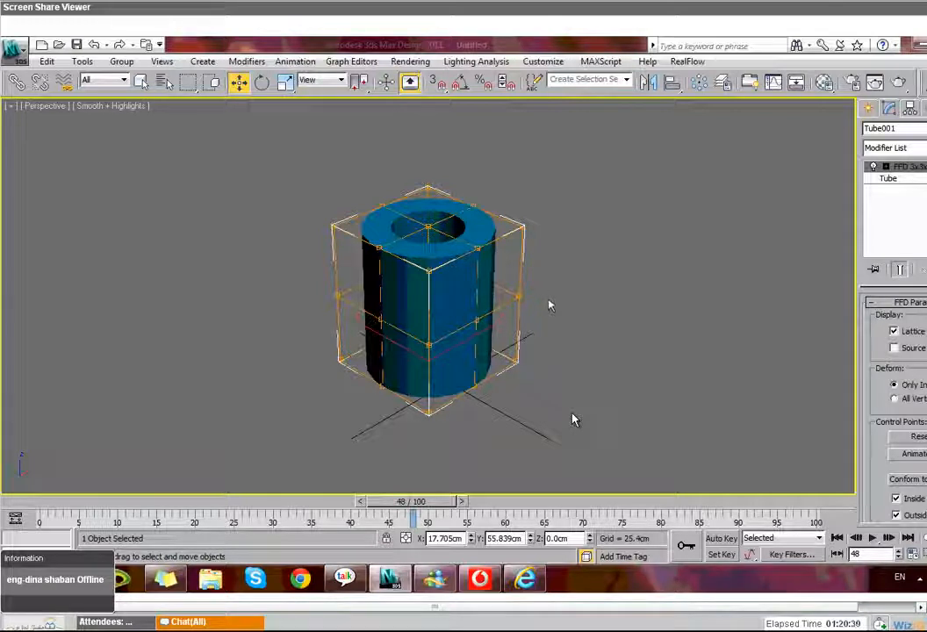
{"action": "scroll", "coordinate": [548, 305], "scroll_direction": "up", "scroll_amount": 2}
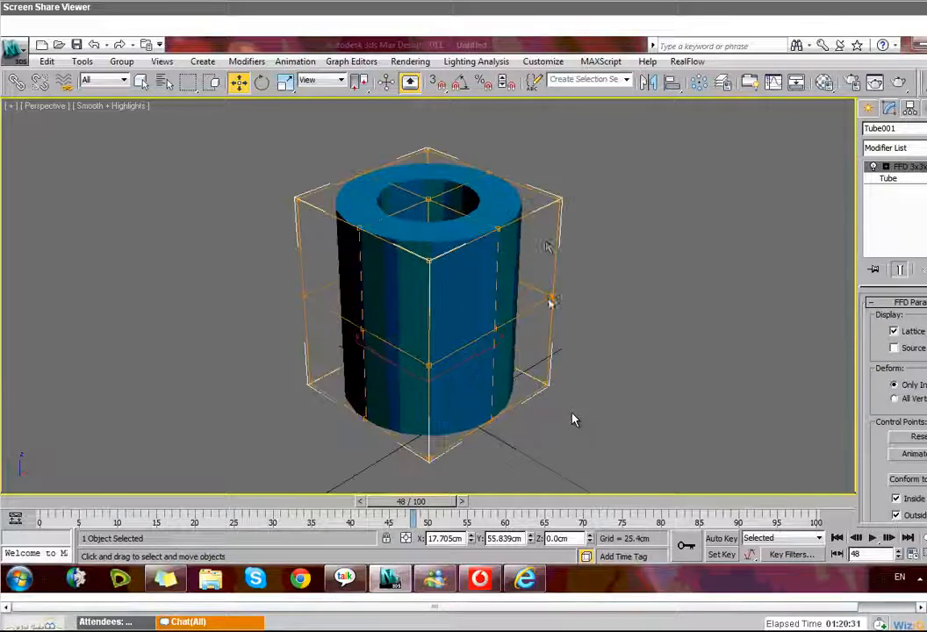
{"action": "scroll", "coordinate": [544, 203], "scroll_direction": "up", "scroll_amount": 1}
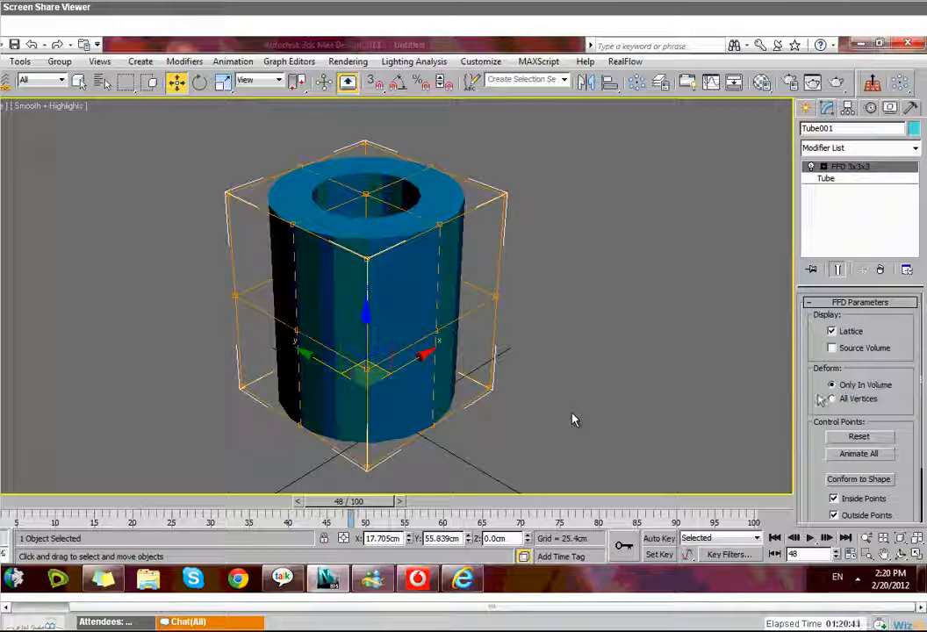
{"action": "left_click_drag", "start_coordinate": [819, 399], "coordinate": [816, 332]}
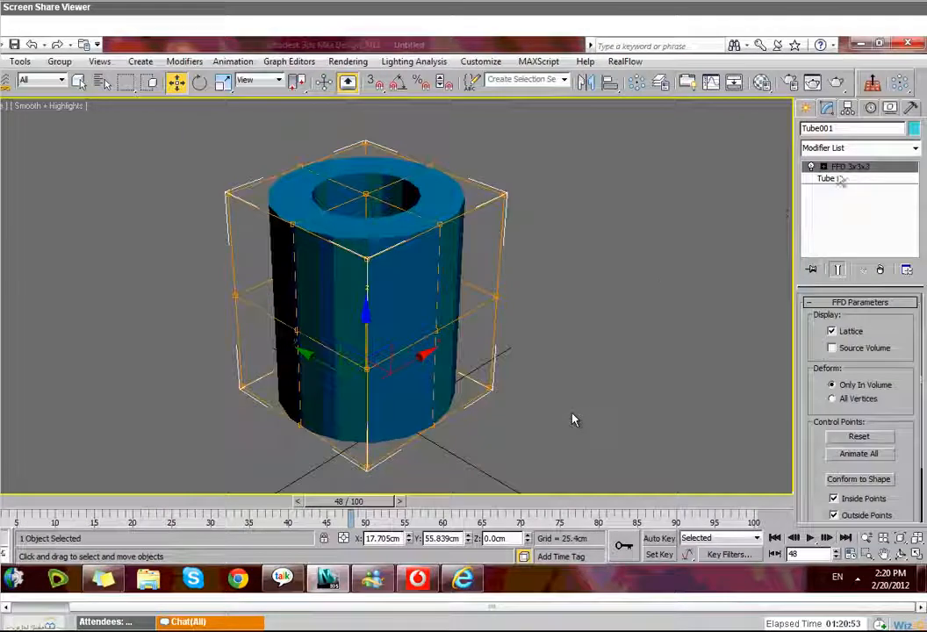
- Enter the Control Points level of the FFD 3x3x3 modifier and select the middle point on the lattice's upper front-right edge
{"action": "left_click", "coordinate": [886, 166]}
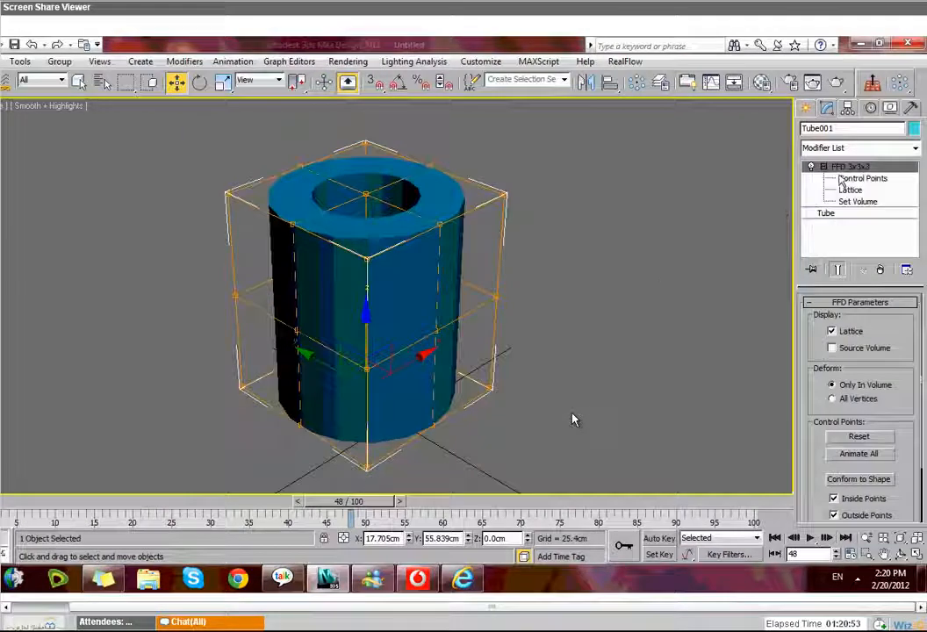
{"action": "left_click", "coordinate": [856, 179]}
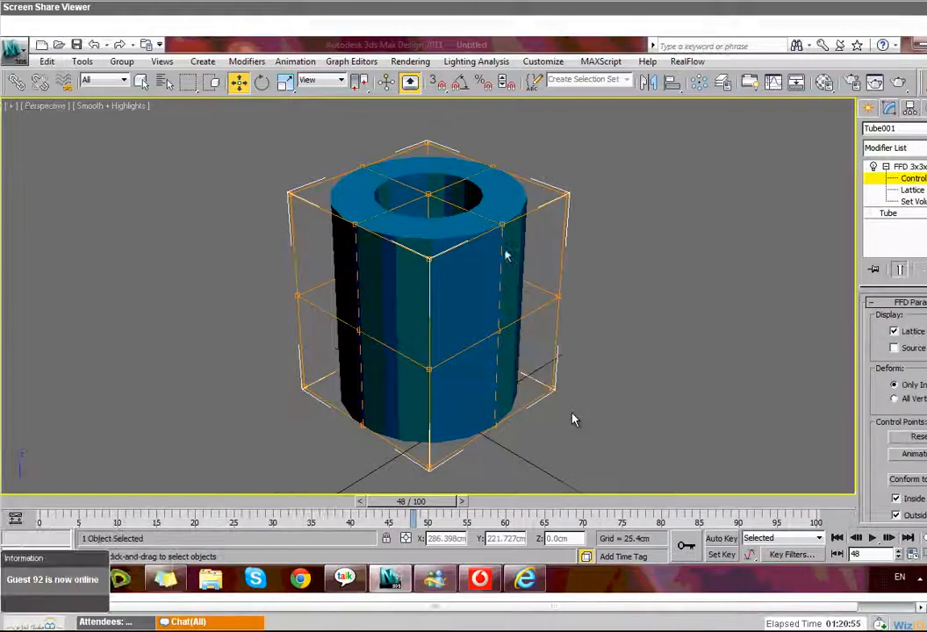
{"action": "left_click", "coordinate": [506, 230]}
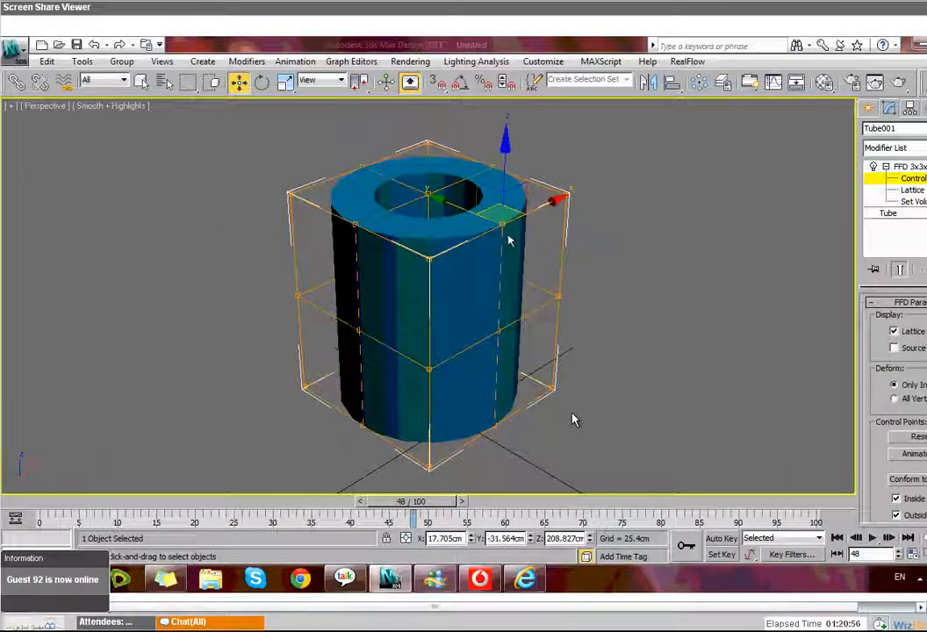
- Add the middle and bottom control points below the selected one and pull all three outward along Y to about -134 cm
{"action": "left_click", "coordinate": [499, 336], "text": "ctrl"}
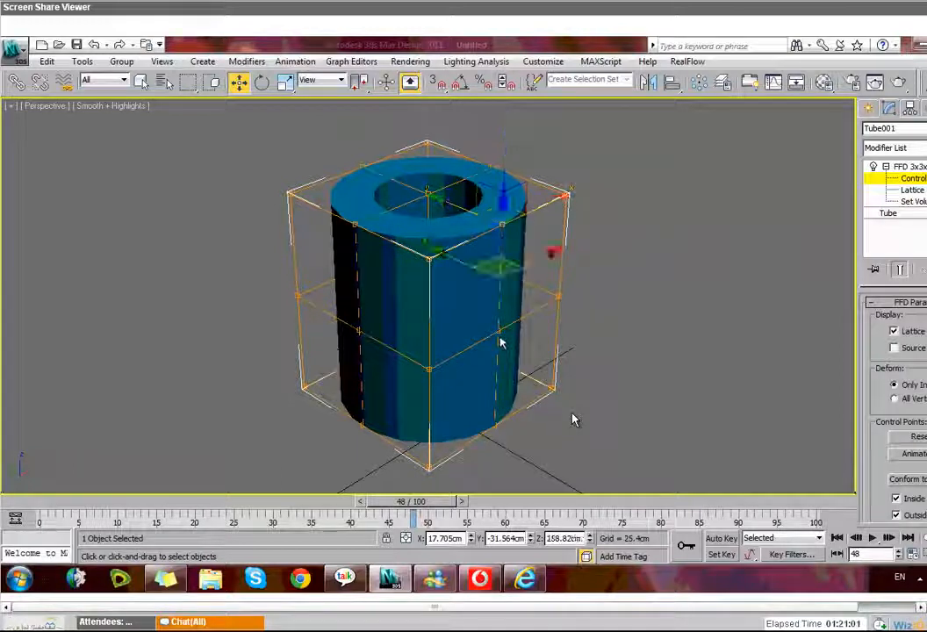
{"action": "left_click", "coordinate": [498, 427], "text": "ctrl"}
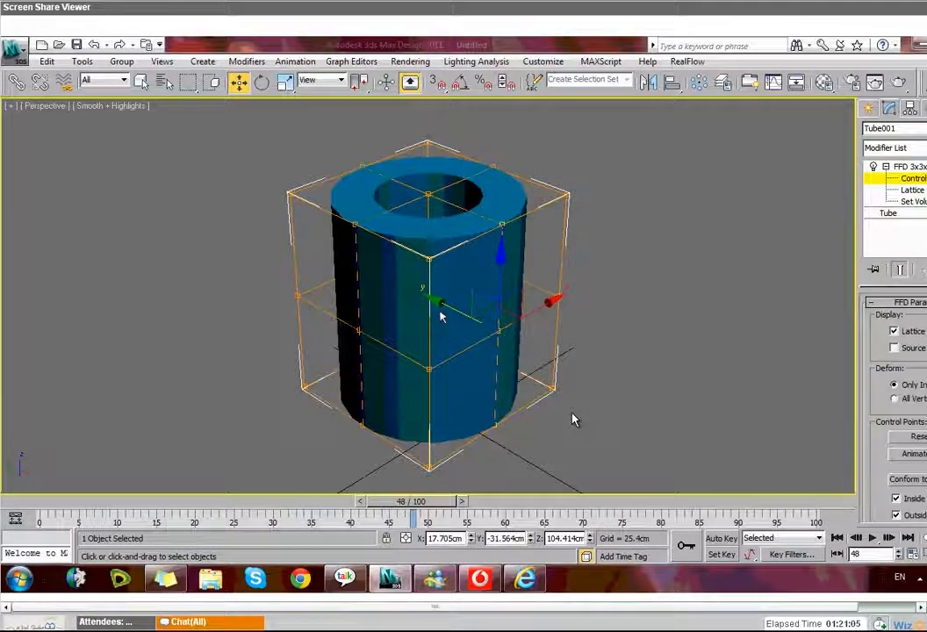
{"action": "left_click_drag", "start_coordinate": [459, 325], "coordinate": [523, 397]}
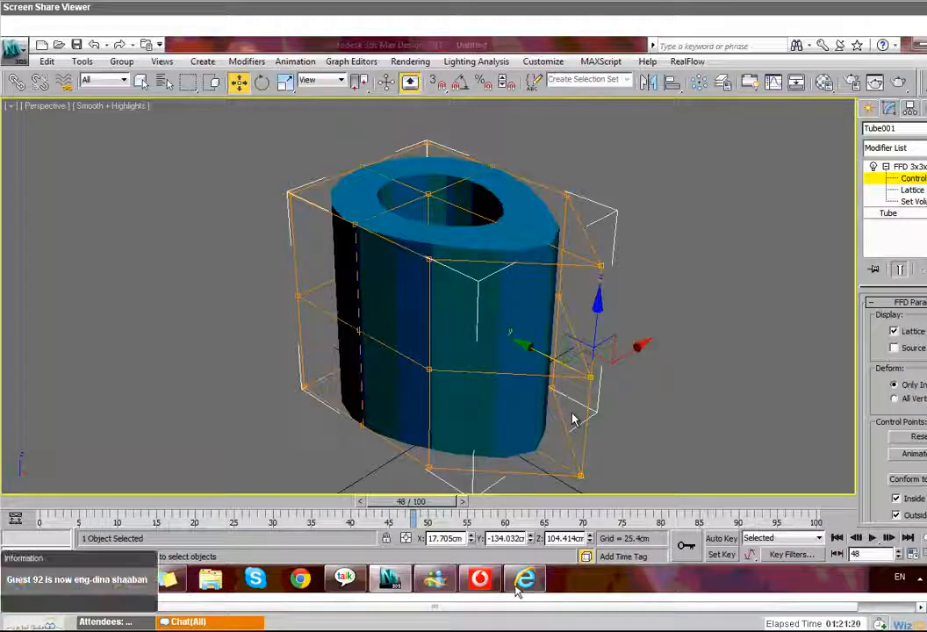
- Check the online class page in Internet Explorer, return to 3ds Max and shrink its window so the class chat stays in view
{"action": "left_click", "coordinate": [518, 588]}
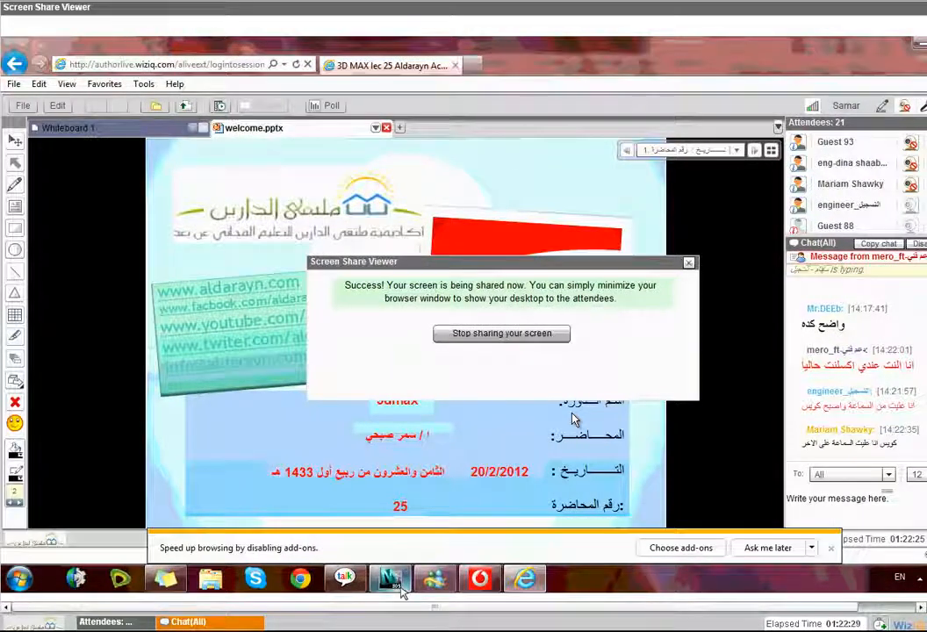
{"action": "left_click", "coordinate": [395, 583]}
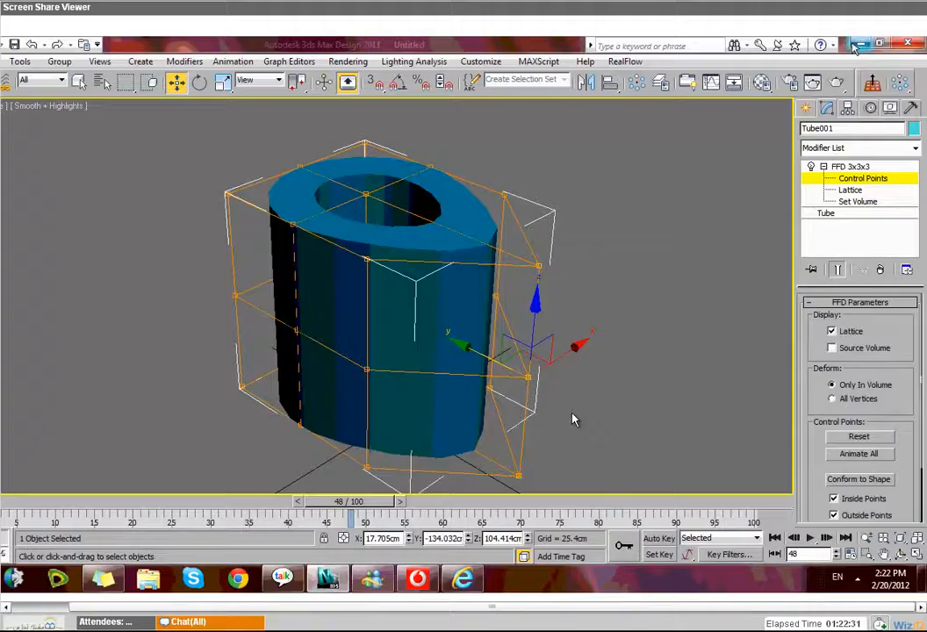
{"action": "left_click", "coordinate": [877, 44]}
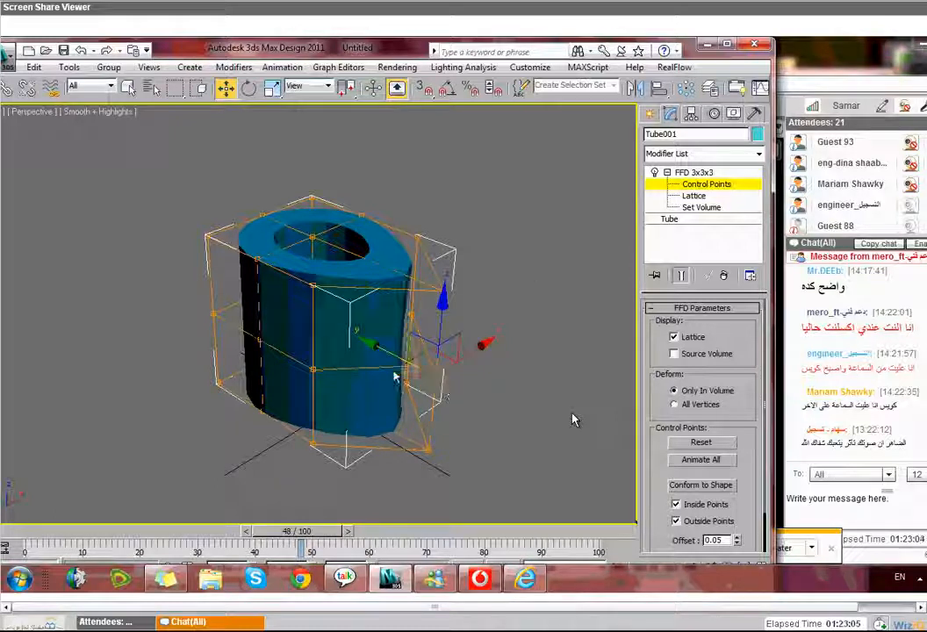
- Push the middle-height point of the pulled-out column inward along Y and return to the Tube level of the modifier stack
{"action": "left_click_drag", "start_coordinate": [357, 342], "coordinate": [294, 309]}
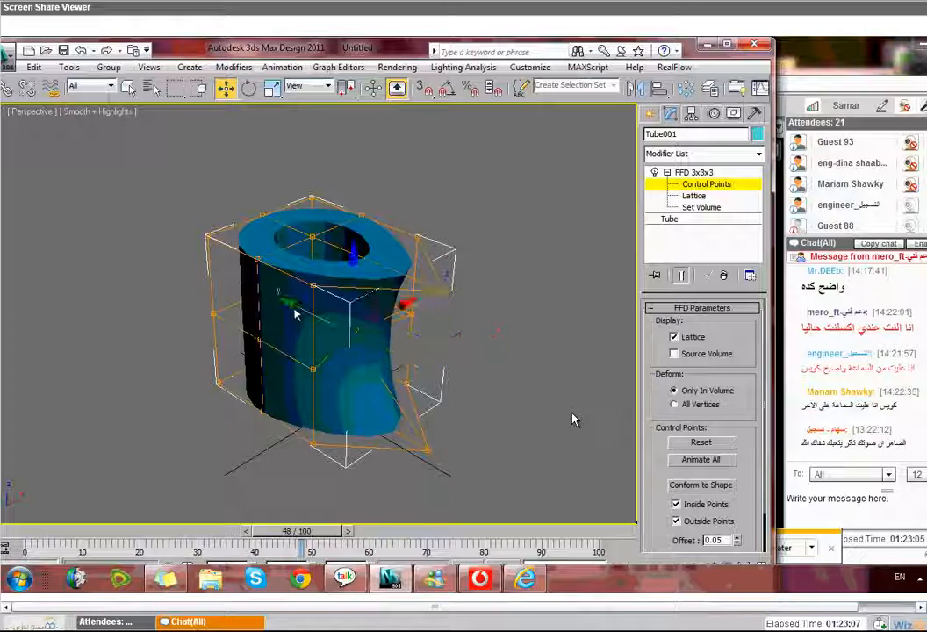
{"action": "middle_click_drag", "start_coordinate": [486, 347], "coordinate": [273, 335]}
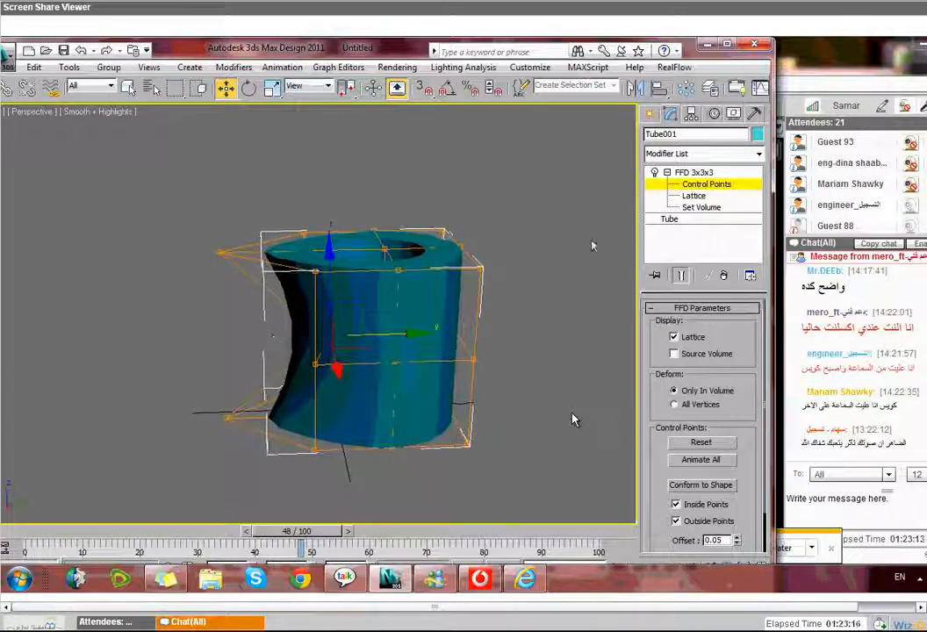
{"action": "left_click", "coordinate": [667, 220]}
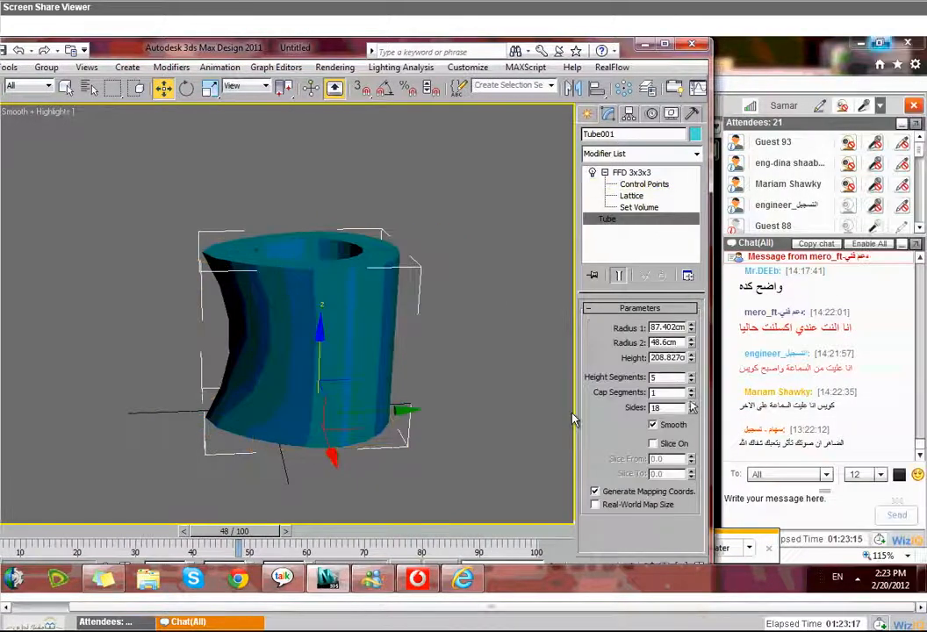
- Try 4 cap segments on the tube and return the value to 1
{"action": "left_click", "coordinate": [691, 391]}
{"action": "left_click", "coordinate": [691, 390]}
{"action": "left_click", "coordinate": [691, 391]}
{"action": "left_click", "coordinate": [692, 396]}
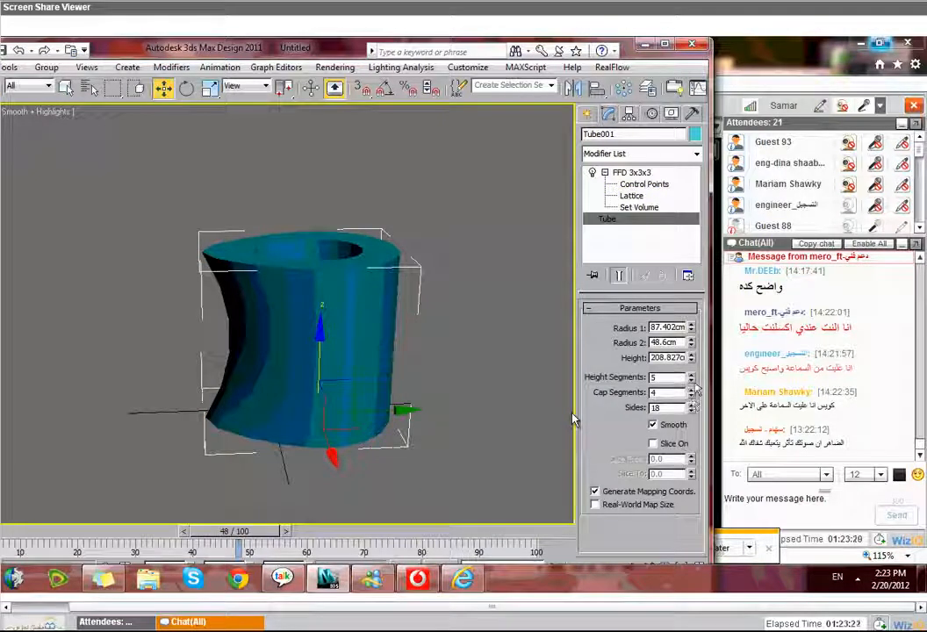
{"action": "left_click", "coordinate": [692, 396]}
{"action": "left_click", "coordinate": [692, 396]}
- Set the tube's height segments to 16 and its sides to 30
{"action": "left_click", "coordinate": [692, 375]}
{"action": "left_click", "coordinate": [692, 375]}
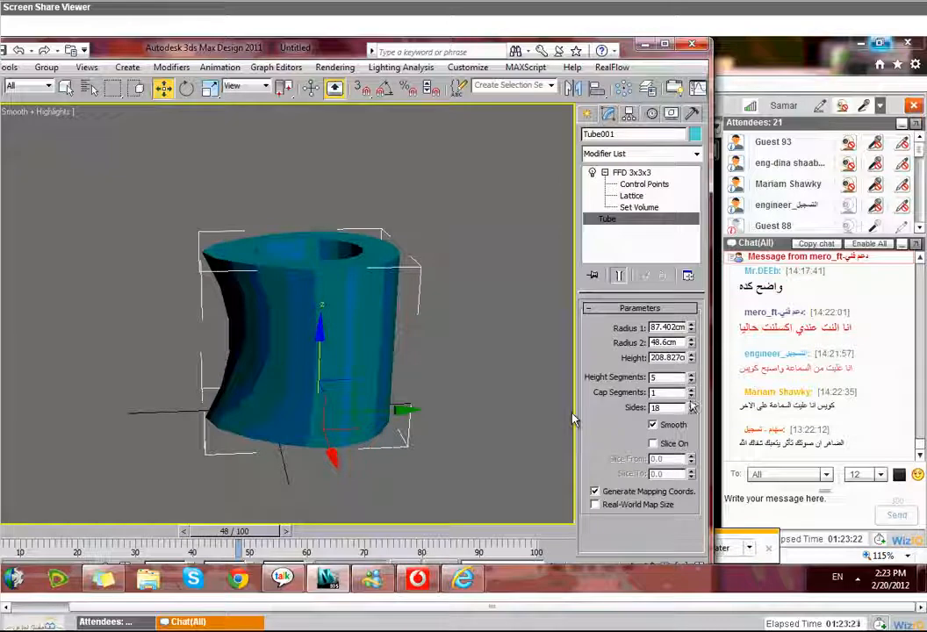
{"action": "left_click_drag", "start_coordinate": [691, 402], "coordinate": [694, 381]}
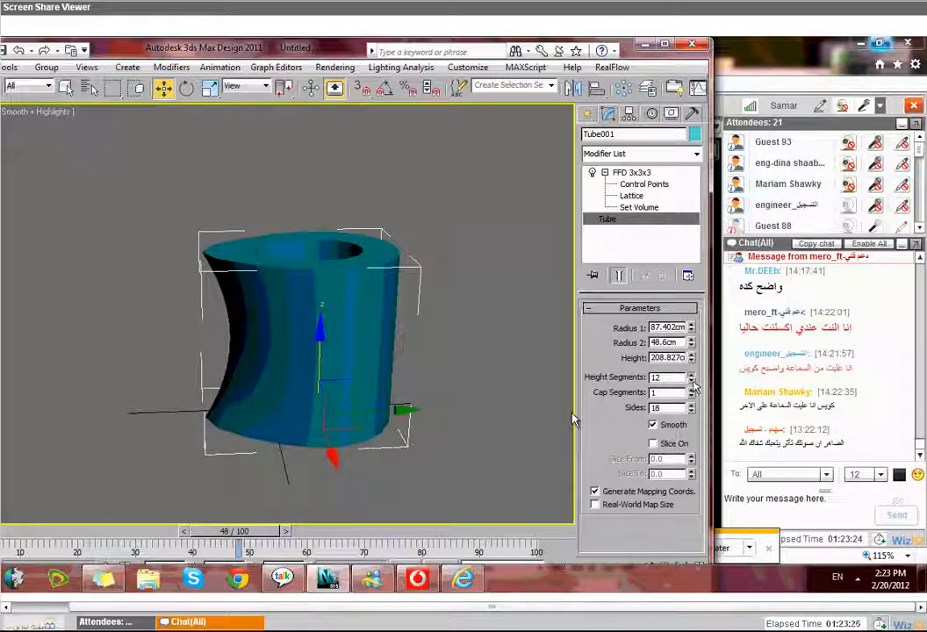
{"action": "left_click", "coordinate": [692, 377]}
{"action": "left_click", "coordinate": [692, 406]}
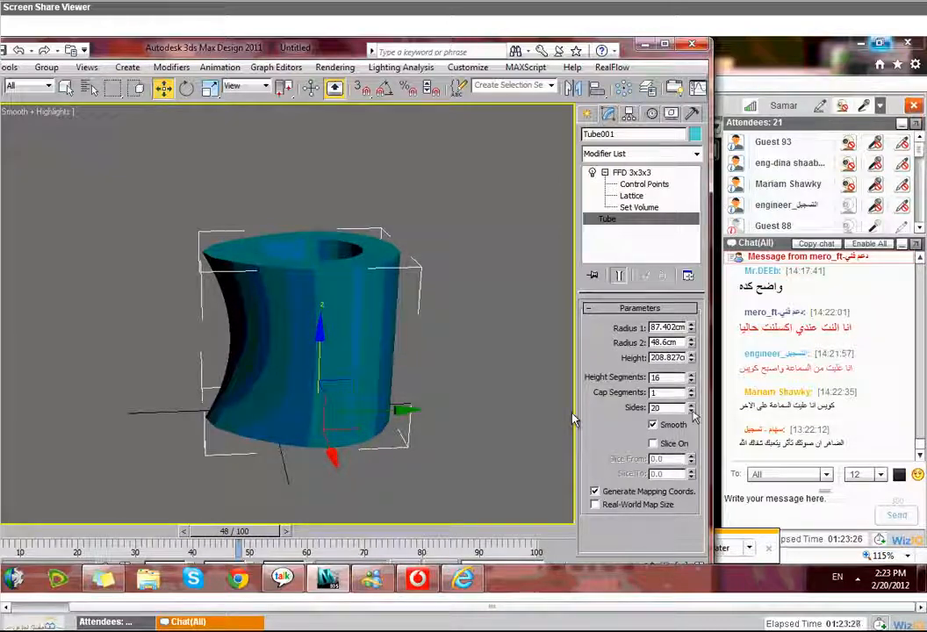
{"action": "left_click", "coordinate": [691, 407]}
{"action": "left_click", "coordinate": [692, 406]}
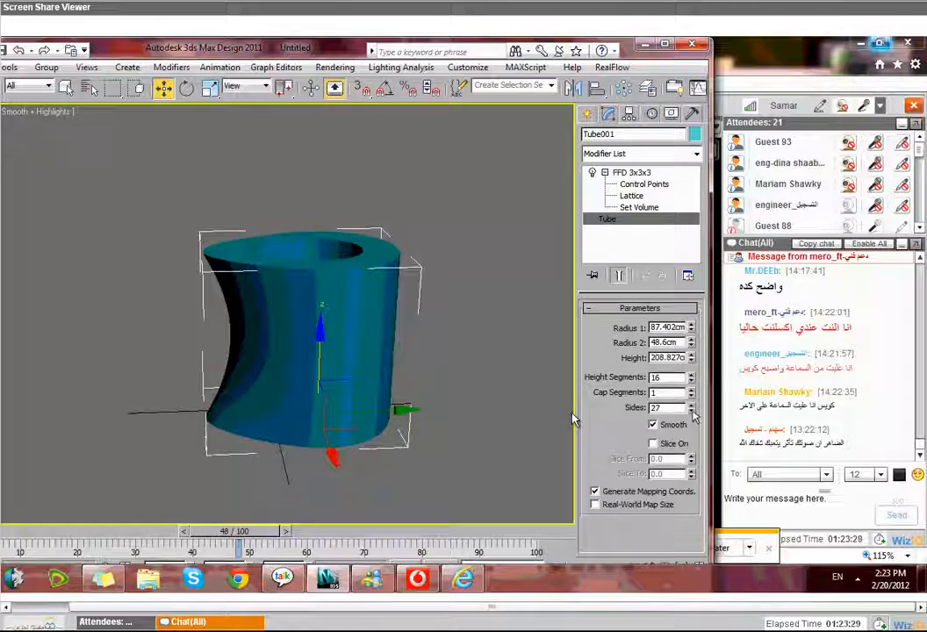
{"action": "left_click", "coordinate": [692, 406]}
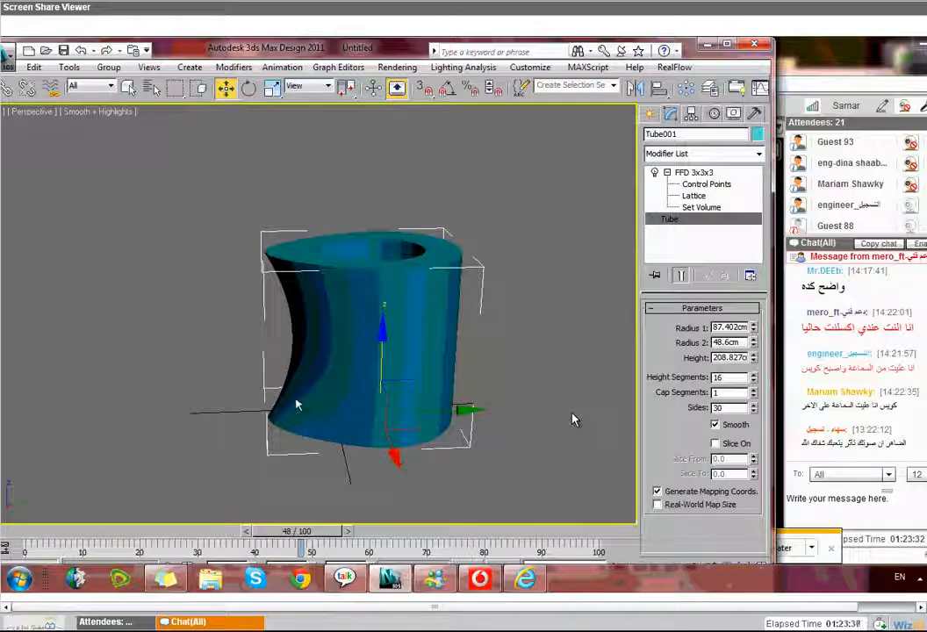
- Re-enter the FFD's Control Points level and raise the middle point of the top edge opposite the dent along Z
{"action": "key", "text": "1"}
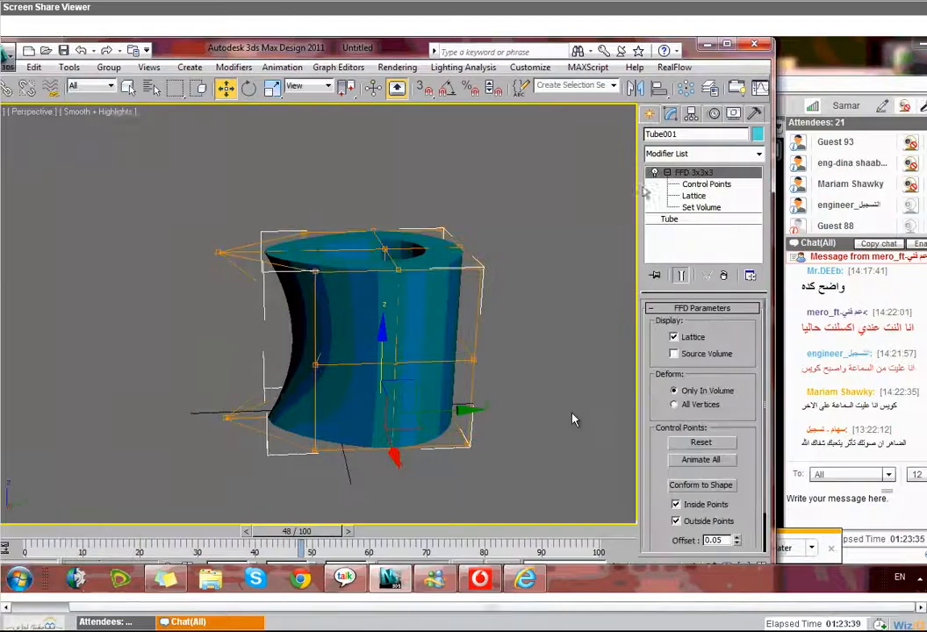
{"action": "middle_click_drag", "start_coordinate": [299, 399], "coordinate": [333, 378], "text": "alt"}
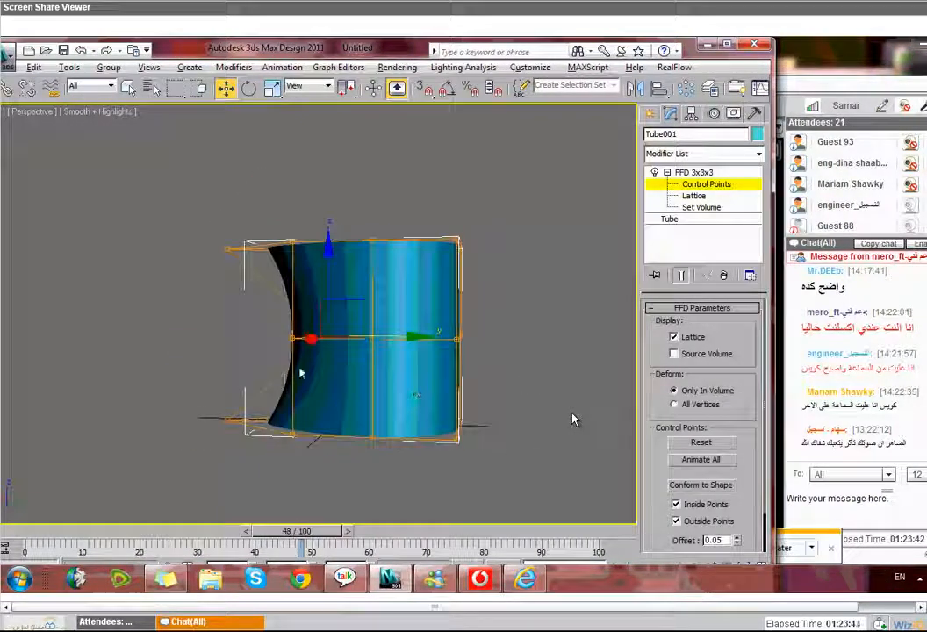
{"action": "middle_click_drag", "start_coordinate": [271, 370], "coordinate": [270, 400], "text": "alt"}
{"action": "middle_click_drag", "start_coordinate": [174, 384], "coordinate": [212, 473], "text": "alt"}
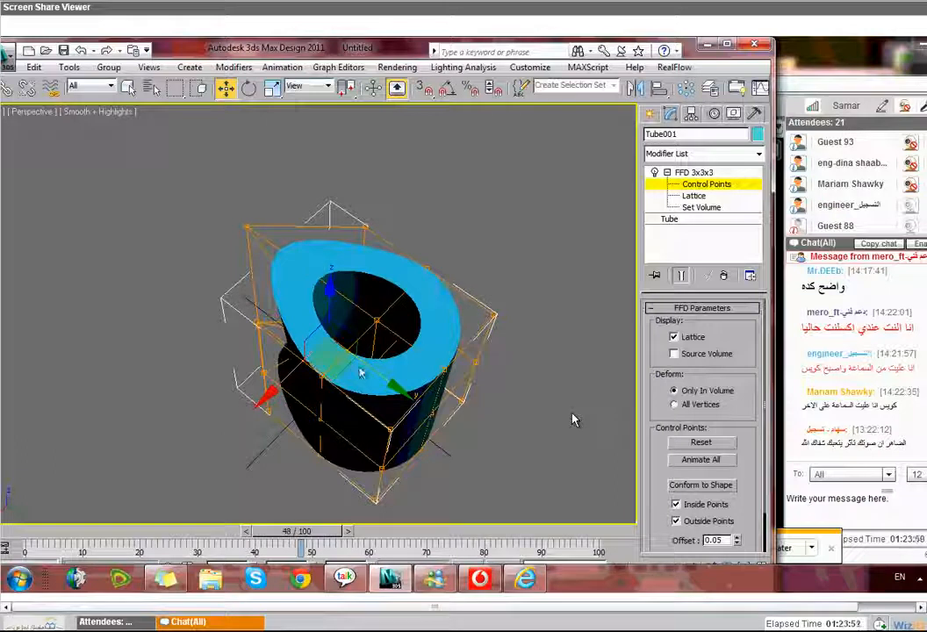
{"action": "middle_click_drag", "start_coordinate": [356, 374], "coordinate": [379, 339], "text": "alt"}
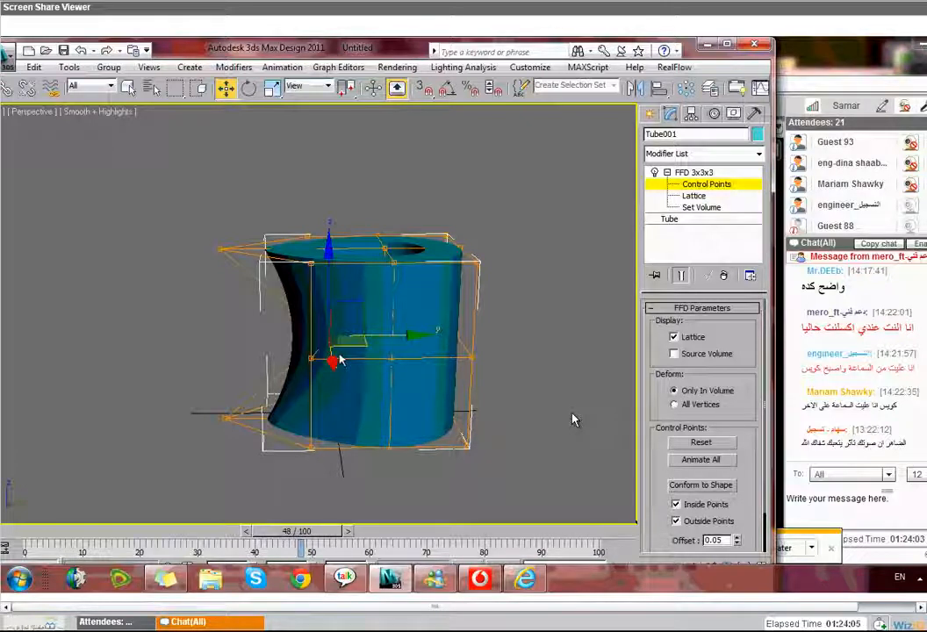
{"action": "middle_click_drag", "start_coordinate": [341, 359], "coordinate": [480, 364], "text": "alt"}
{"action": "middle_click_drag", "start_coordinate": [596, 354], "coordinate": [585, 395], "text": "alt"}
{"action": "left_click", "coordinate": [186, 235]}
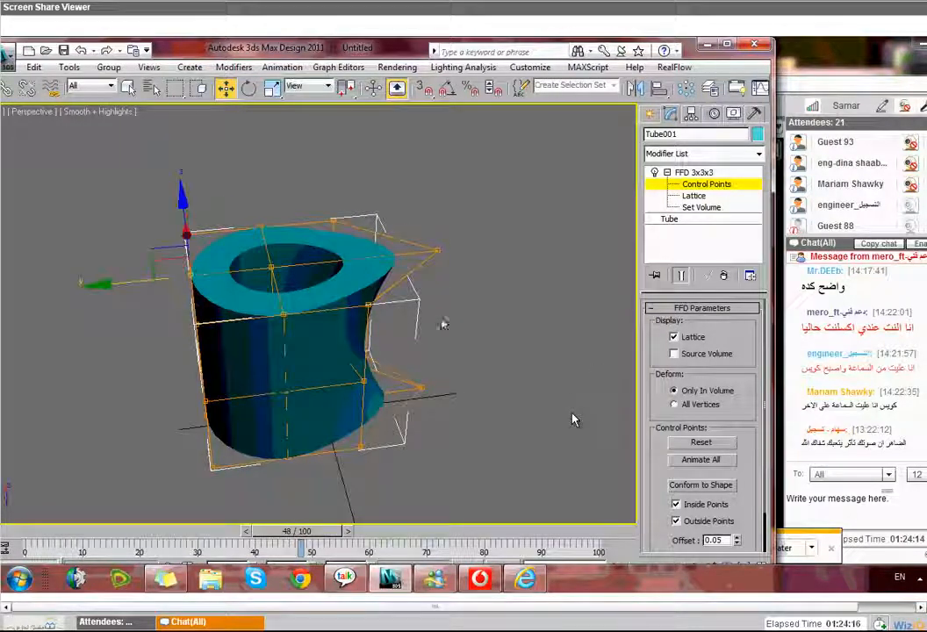
{"action": "middle_click_drag", "start_coordinate": [440, 320], "coordinate": [521, 271], "text": "alt"}
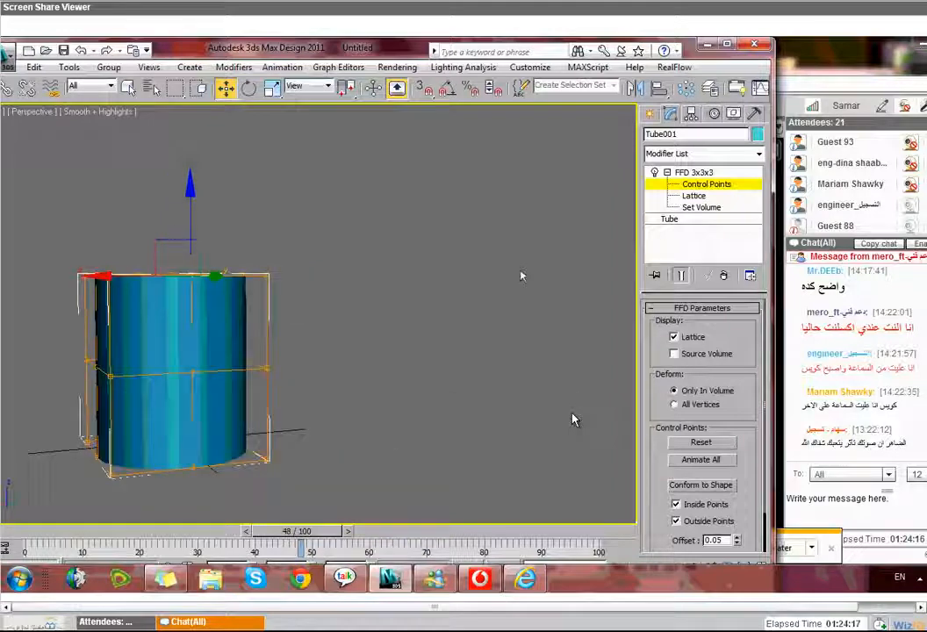
{"action": "left_click_drag", "start_coordinate": [190, 198], "coordinate": [190, 116]}
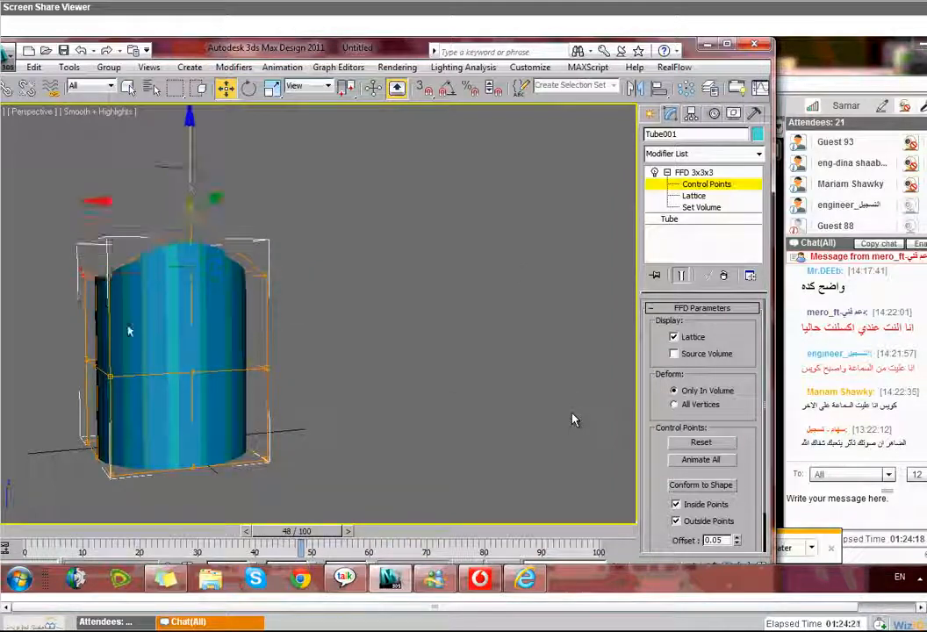
- Lower the pulled-out top control point above the dent along Z
{"action": "middle_click_drag", "start_coordinate": [129, 330], "coordinate": [240, 337], "text": "alt"}
{"action": "middle_click_drag", "start_coordinate": [325, 343], "coordinate": [256, 334], "text": "alt"}
{"action": "middle_click_drag", "start_coordinate": [294, 378], "coordinate": [326, 366], "text": "alt"}
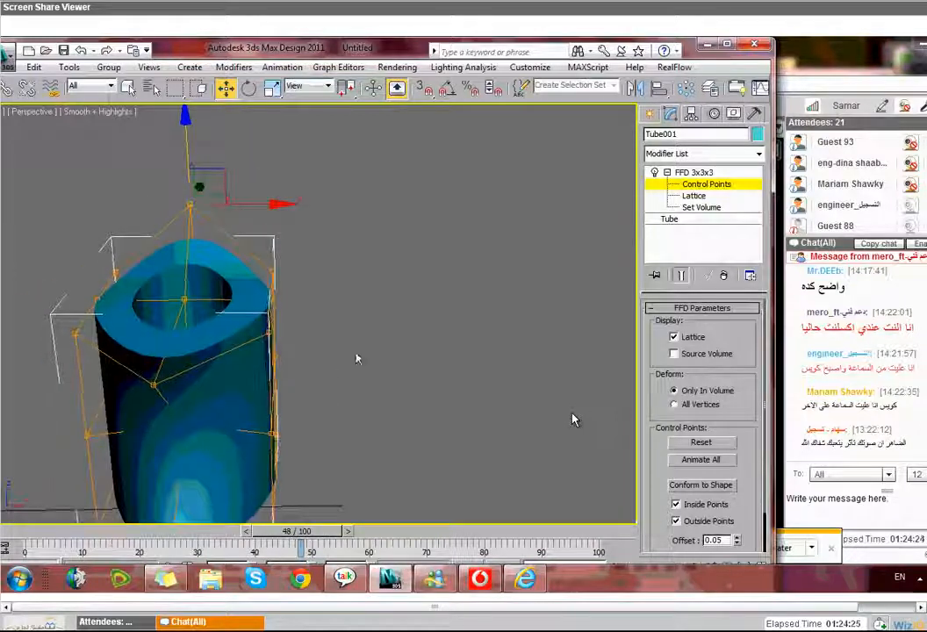
{"action": "left_click", "coordinate": [154, 384]}
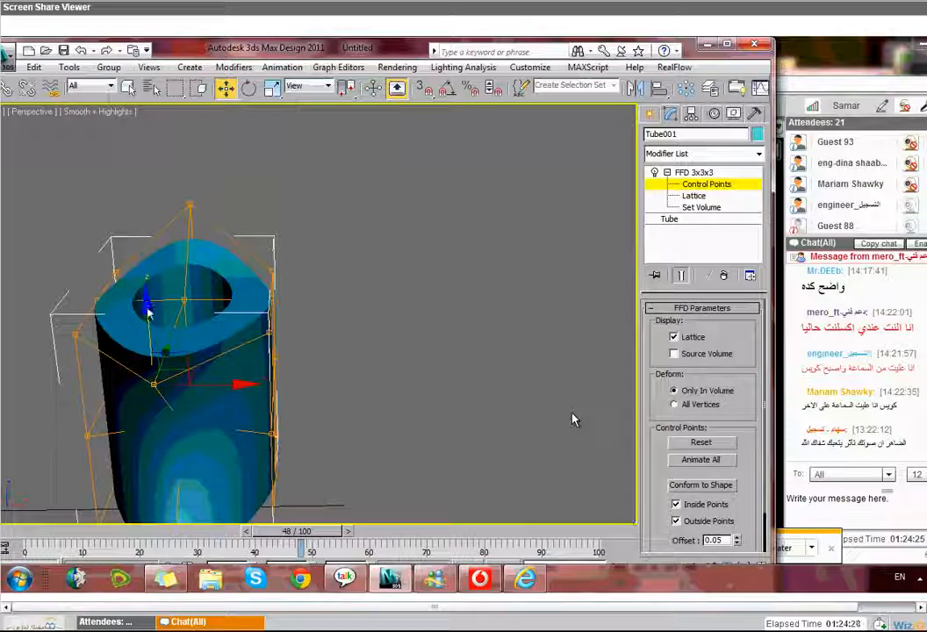
{"action": "left_click_drag", "start_coordinate": [148, 313], "coordinate": [162, 364]}
{"action": "middle_click_drag", "start_coordinate": [162, 365], "coordinate": [260, 334], "text": "alt"}
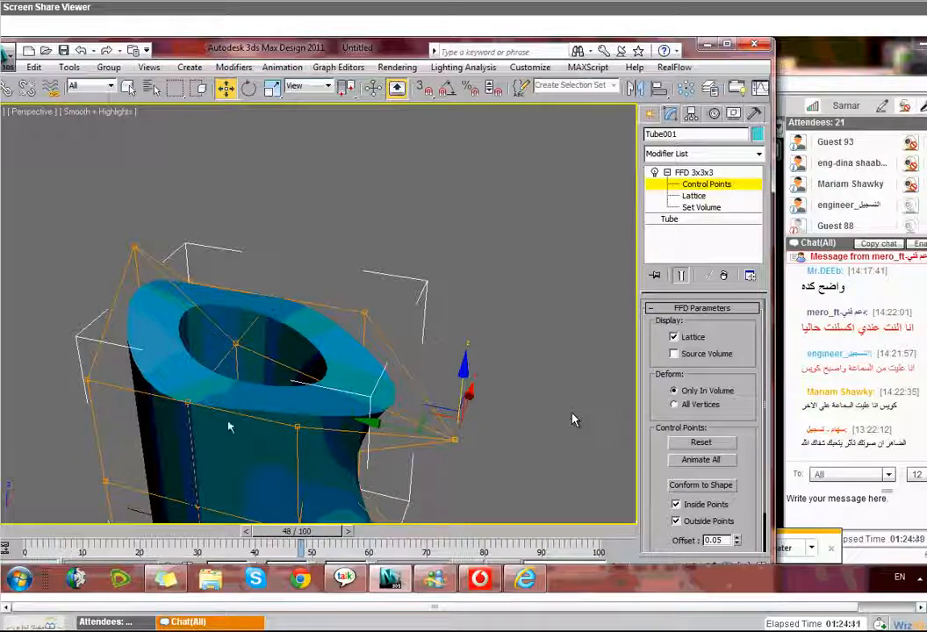
- Inspect the slanted tube top and the Lattice and Set Volume levels of the FFD 3x3x3 modifier
{"action": "middle_click_drag", "start_coordinate": [180, 361], "coordinate": [184, 363], "text": "alt"}
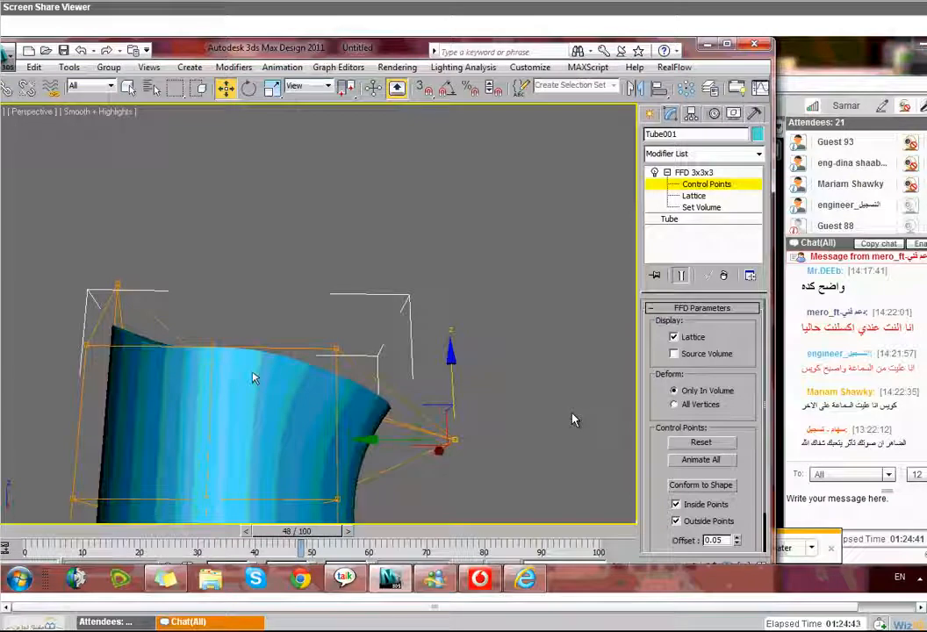
{"action": "middle_click_drag", "start_coordinate": [253, 378], "coordinate": [230, 405], "text": "alt"}
{"action": "middle_click_drag", "start_coordinate": [133, 406], "coordinate": [189, 455], "text": "alt"}
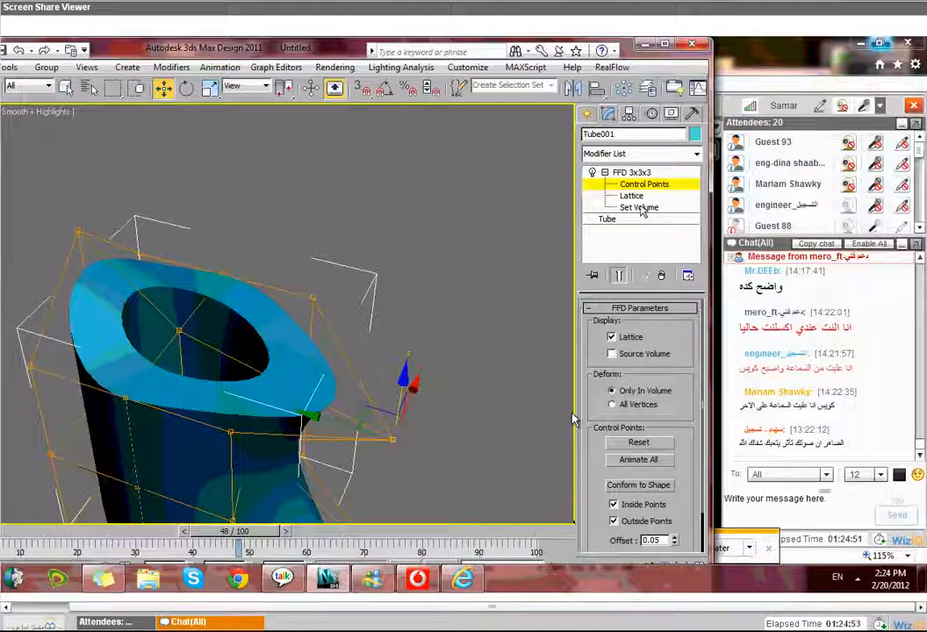
{"action": "left_click", "coordinate": [631, 196]}
{"action": "scroll", "coordinate": [589, 438], "scroll_direction": "down", "scroll_amount": 2}
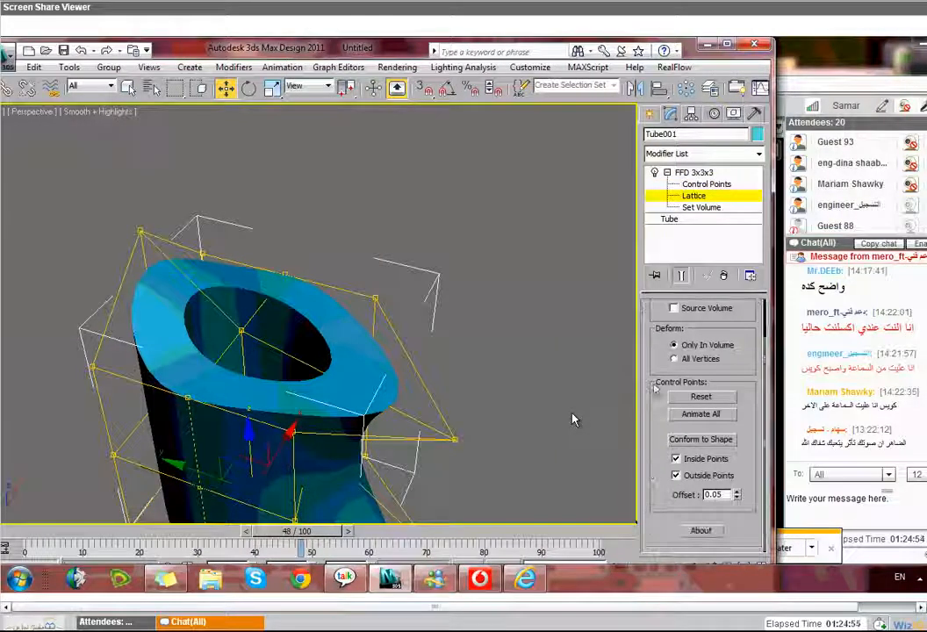
{"action": "scroll", "coordinate": [658, 351], "scroll_direction": "up", "scroll_amount": 2}
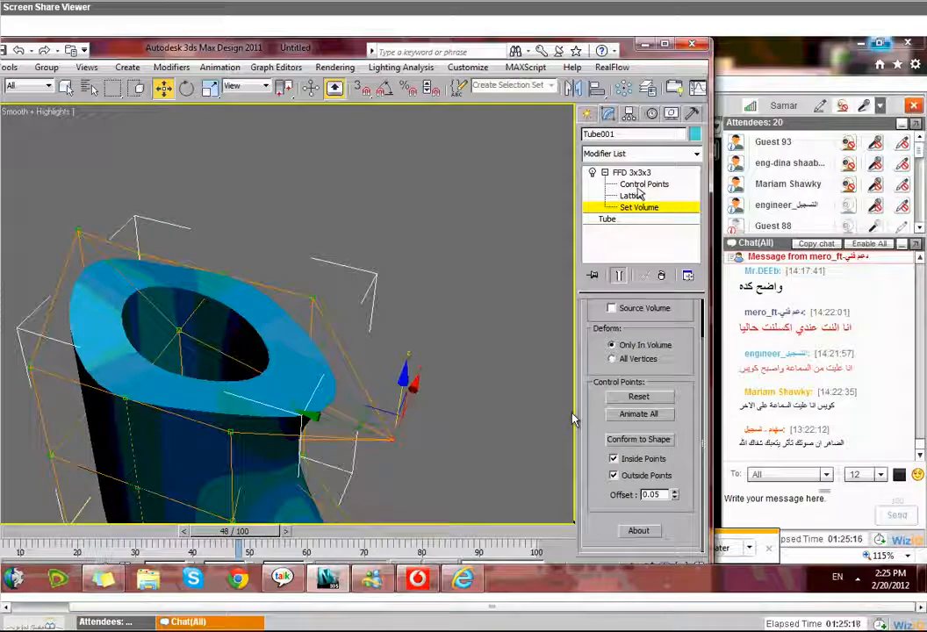
- Return to the Control Points level and move the pulled-out top point above the dent further down along Z
{"action": "left_click", "coordinate": [640, 185]}
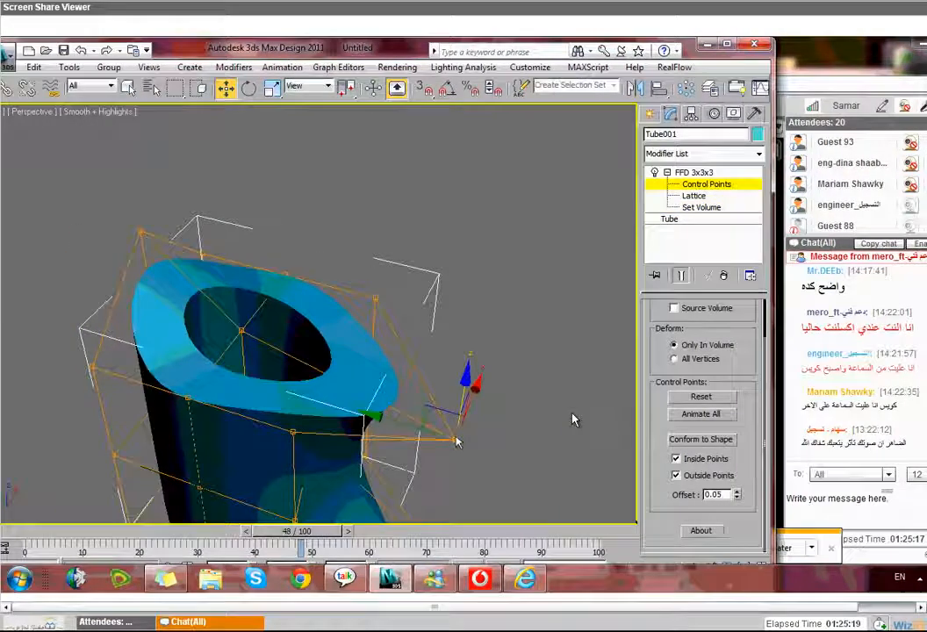
{"action": "left_click_drag", "start_coordinate": [467, 400], "coordinate": [455, 492]}
{"action": "middle_click_drag", "start_coordinate": [456, 490], "coordinate": [411, 426], "text": "alt"}
{"action": "middle_click_drag", "start_coordinate": [344, 393], "coordinate": [472, 397], "text": "alt"}
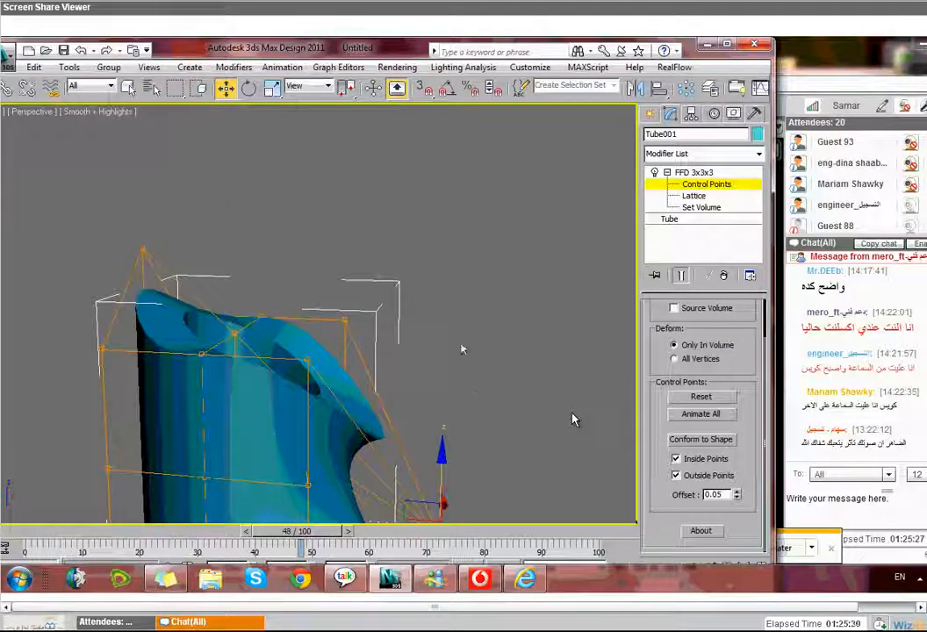
- Select the row of top control points crossing the tube's center along X and lower it slightly along Z
{"action": "middle_click_drag", "start_coordinate": [463, 350], "coordinate": [324, 263], "text": "alt"}
{"action": "left_click_drag", "start_coordinate": [324, 260], "coordinate": [473, 281]}
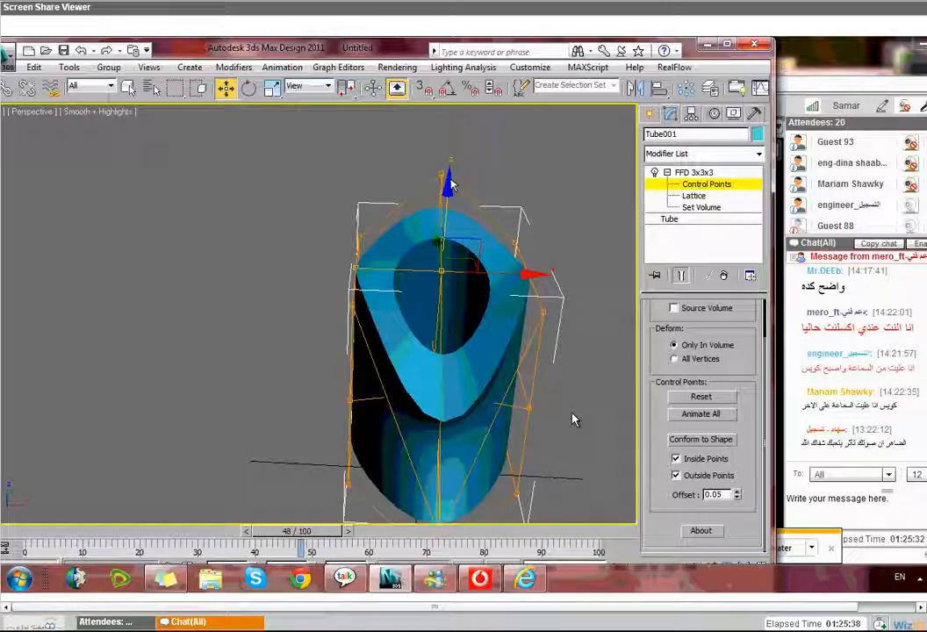
{"action": "left_click_drag", "start_coordinate": [452, 185], "coordinate": [450, 211]}
- Scale the selected top middle row of control points inward along X to narrow the tube's opening
{"action": "left_click", "coordinate": [272, 87]}
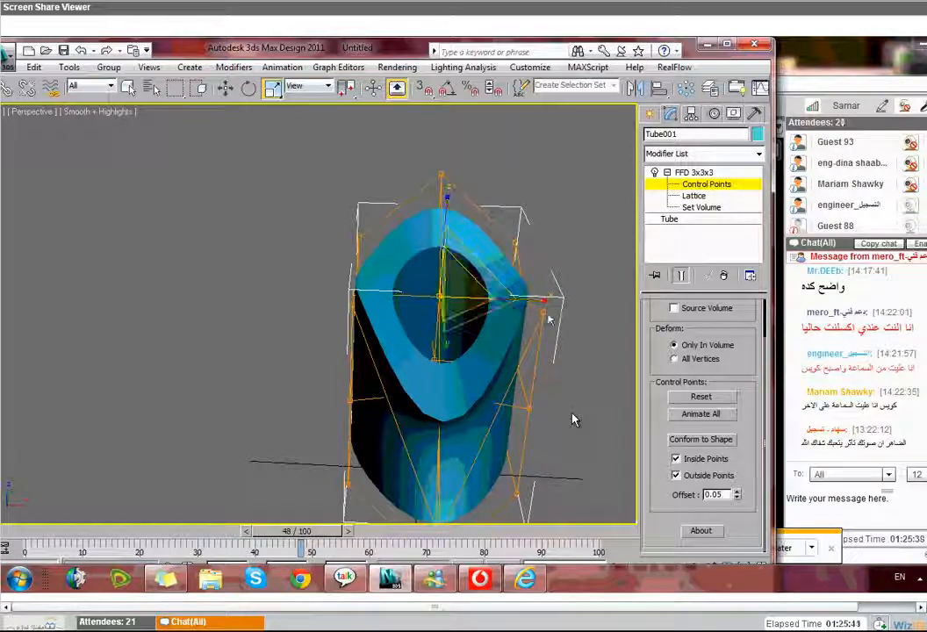
{"action": "left_click_drag", "start_coordinate": [546, 305], "coordinate": [464, 303]}
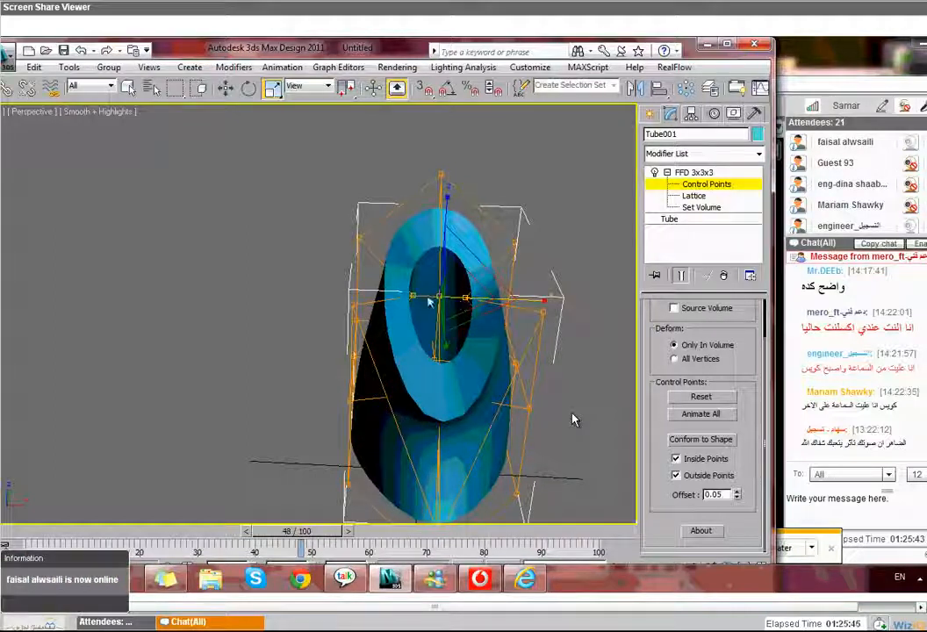
{"action": "middle_click_drag", "start_coordinate": [331, 400], "coordinate": [373, 351], "text": "alt"}
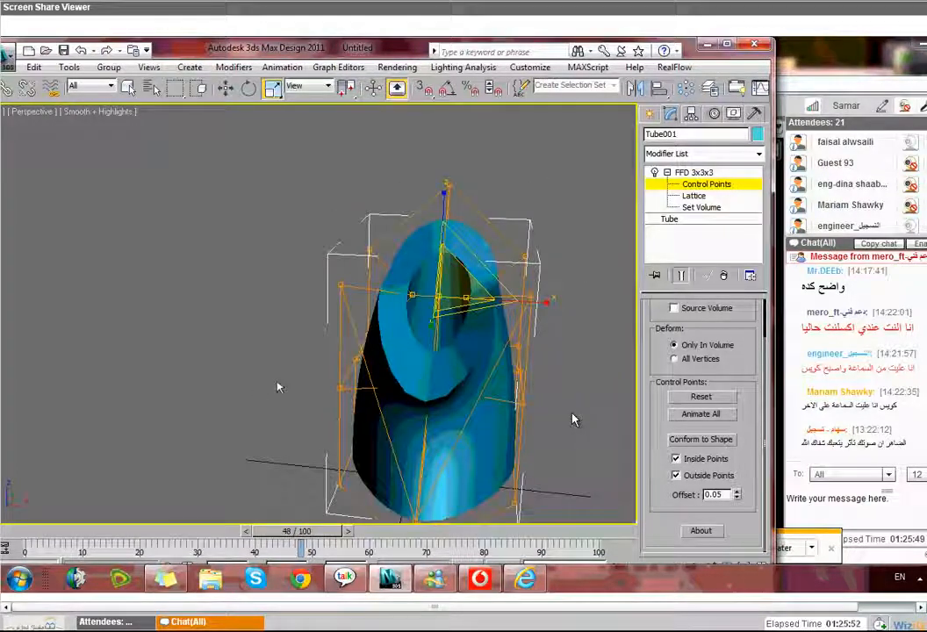
- Return to the base Tube level and set Radius 1 to about 81.3 cm and Radius 2 to about 60.1 cm
{"action": "middle_click_drag", "start_coordinate": [214, 325], "coordinate": [132, 488], "text": "alt"}
{"action": "left_click", "coordinate": [672, 219]}
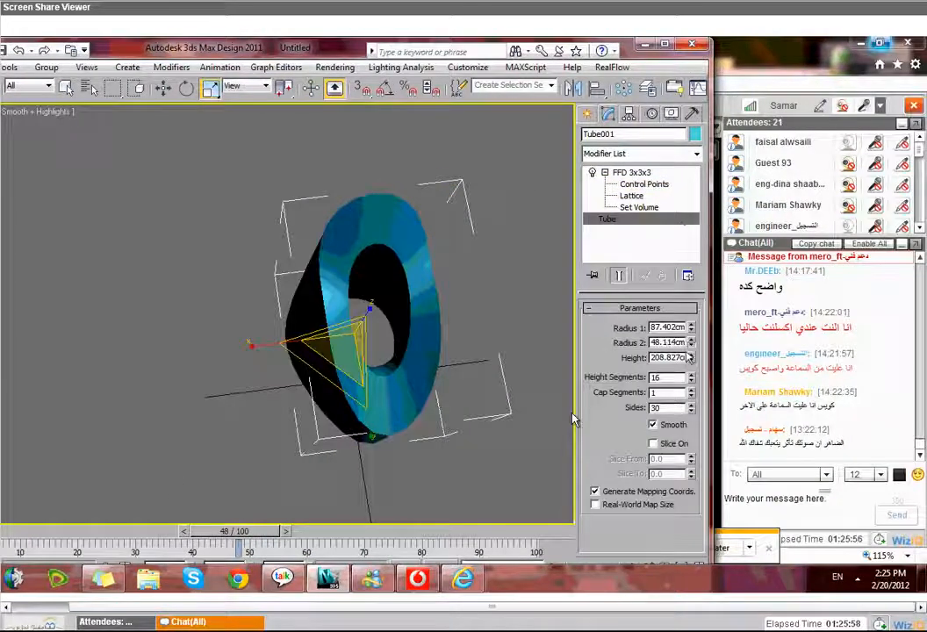
{"action": "left_click_drag", "start_coordinate": [692, 352], "coordinate": [693, 324]}
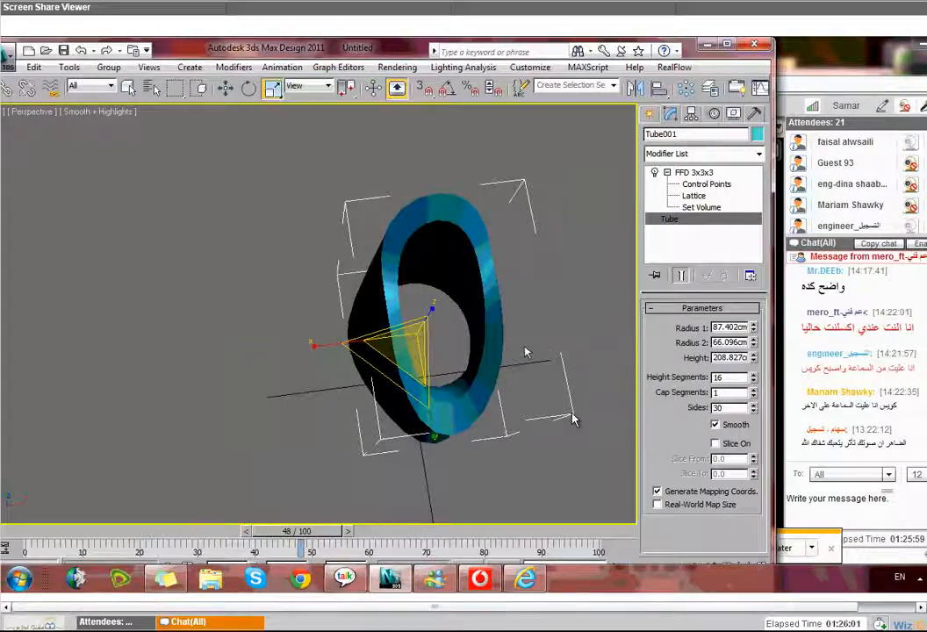
{"action": "middle_click_drag", "start_coordinate": [526, 352], "coordinate": [400, 349], "text": "alt"}
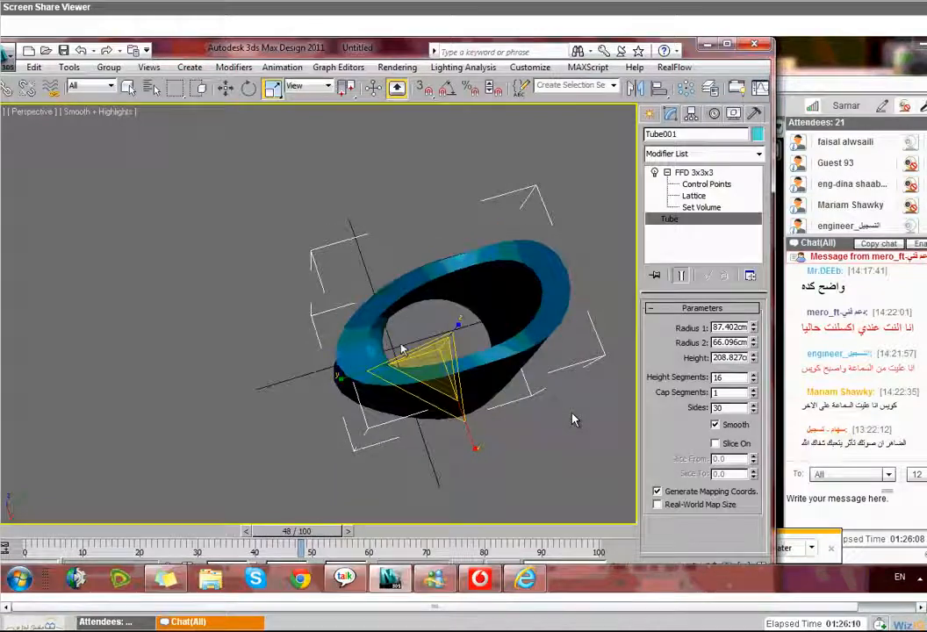
{"action": "left_click_drag", "start_coordinate": [691, 329], "coordinate": [695, 342]}
{"action": "middle_click_drag", "start_coordinate": [480, 360], "coordinate": [391, 217], "text": "alt"}
{"action": "middle_click_drag", "start_coordinate": [410, 259], "coordinate": [544, 268], "text": "alt"}
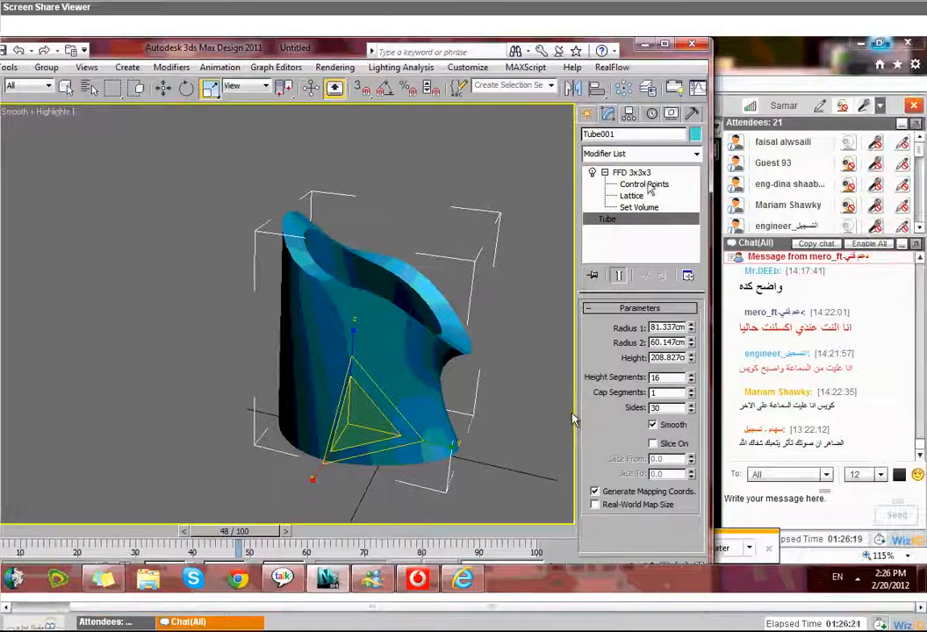
- Turn off the FFD 3x3x3 modifier to view the undeformed tube from several sides, and turn it back on
{"action": "left_click", "coordinate": [593, 173]}
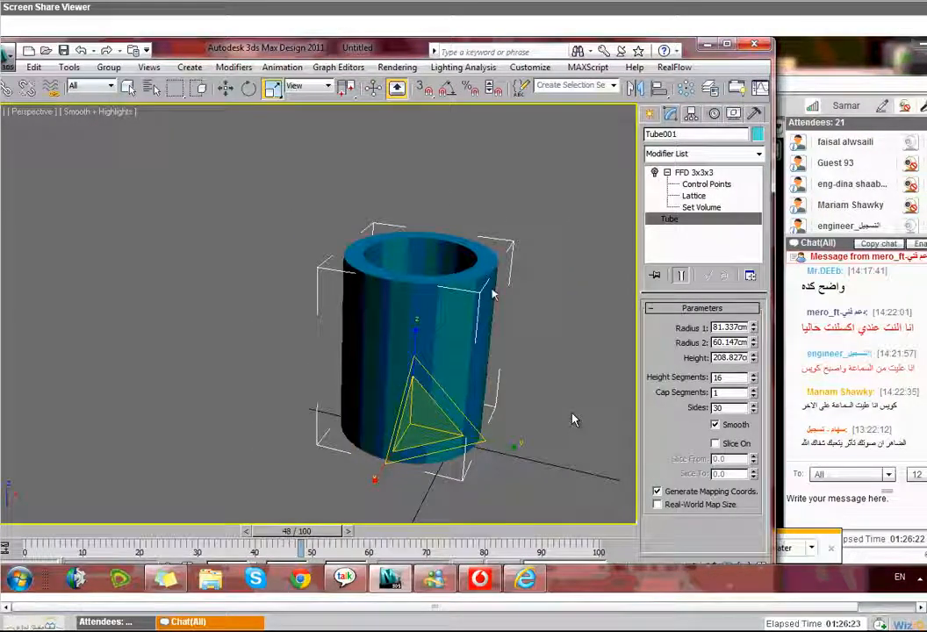
{"action": "middle_click_drag", "start_coordinate": [433, 291], "coordinate": [410, 405], "text": "alt"}
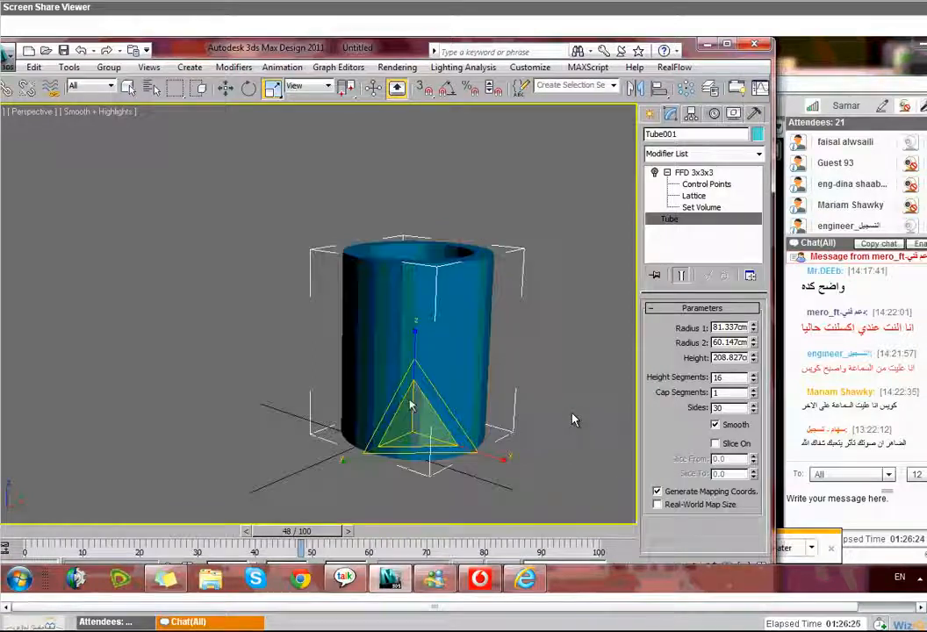
{"action": "middle_click_drag", "start_coordinate": [572, 420], "coordinate": [572, 420], "text": "alt"}
{"action": "middle_click_drag", "start_coordinate": [342, 373], "coordinate": [897, 294], "text": "alt"}
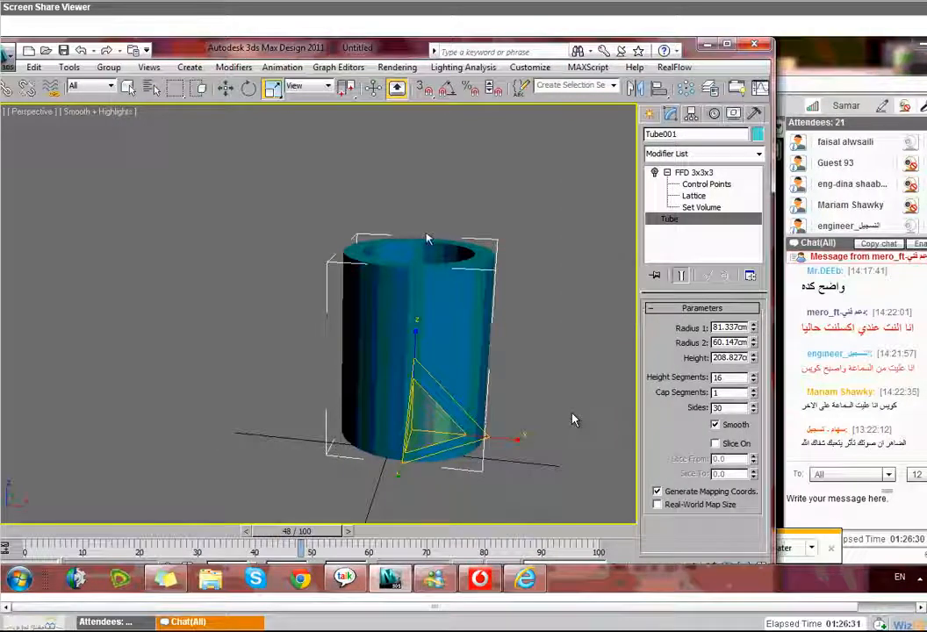
{"action": "left_click", "coordinate": [655, 173]}
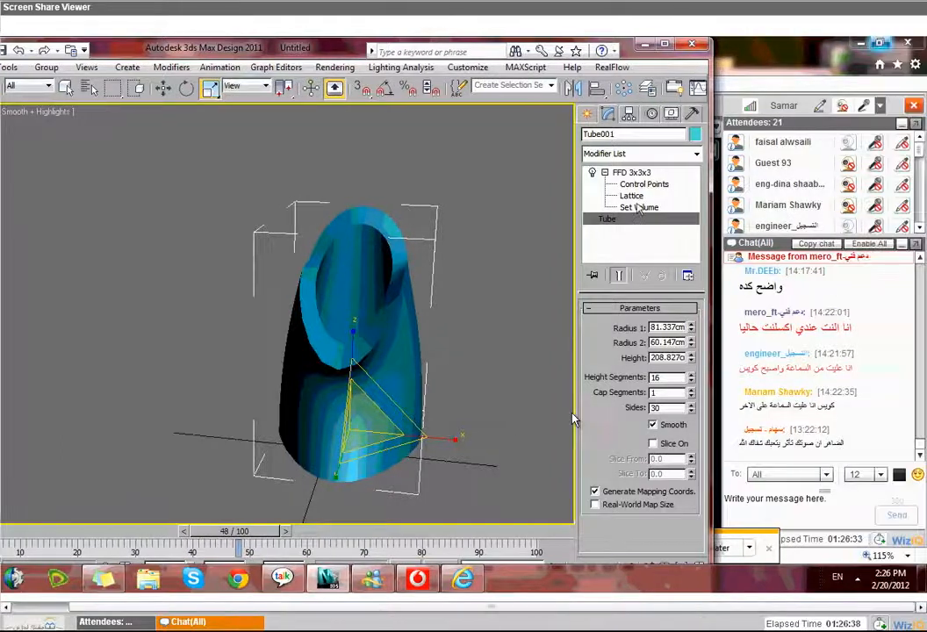
- Return to the Control Points level of the FFD 3x3x3 modifier and activate the Move tool
{"action": "left_click", "coordinate": [706, 185]}
{"action": "middle_click_drag", "start_coordinate": [517, 339], "coordinate": [373, 364], "text": "alt"}
{"action": "left_click", "coordinate": [227, 89]}
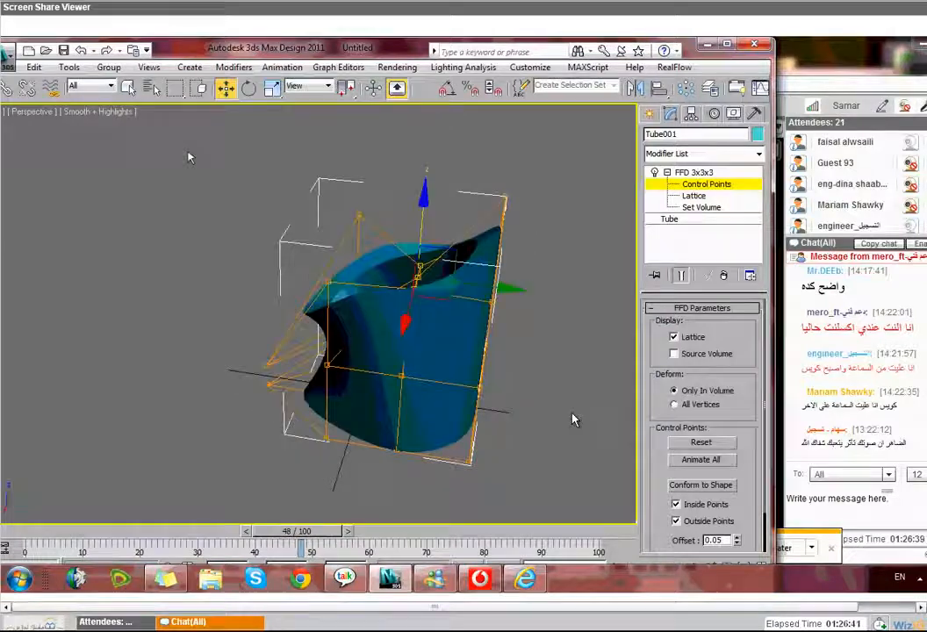
{"action": "middle_click_drag", "start_coordinate": [451, 337], "coordinate": [166, 303], "text": "alt"}
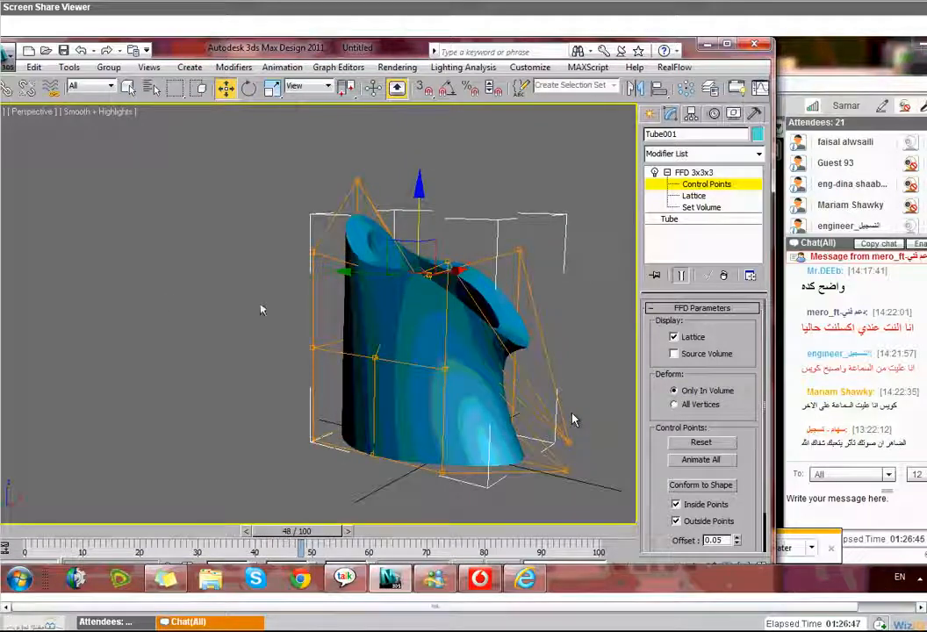
- Examine the deformed tube and its lattice in wireframe display, and return to smooth shaded display
{"action": "key", "text": "F3"}
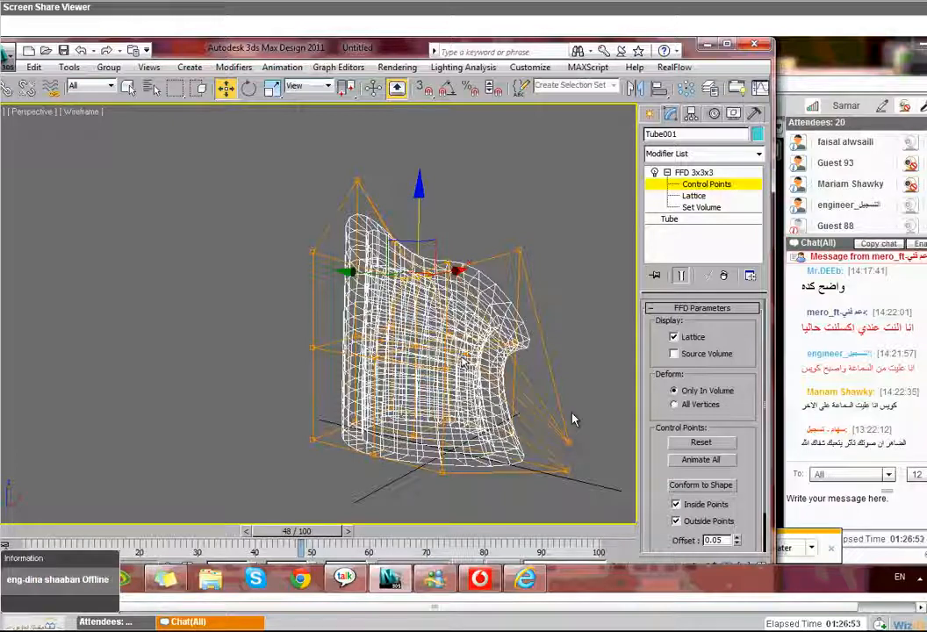
{"action": "middle_click_drag", "start_coordinate": [467, 362], "coordinate": [398, 354], "text": "alt"}
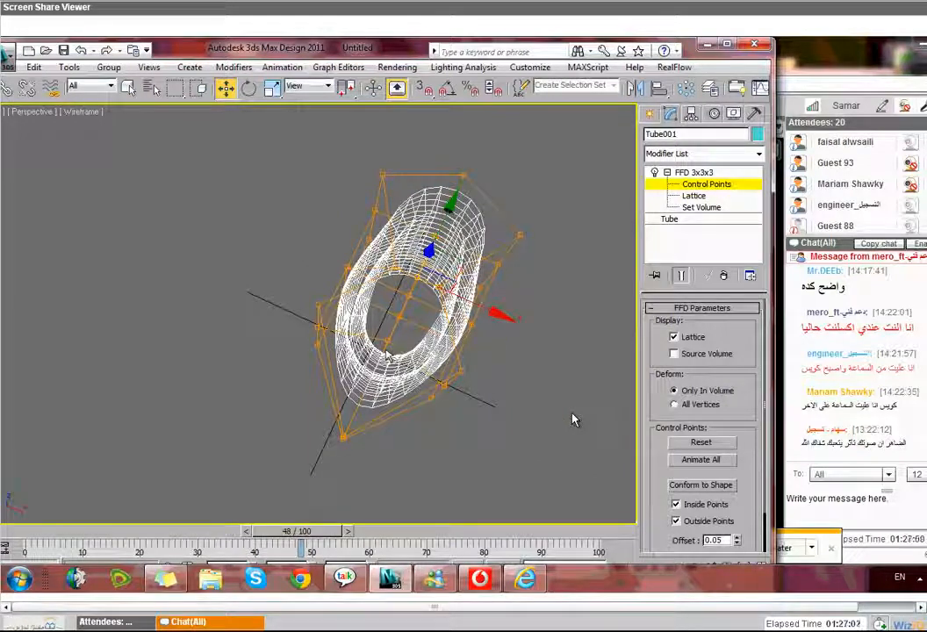
{"action": "key", "text": "F3"}
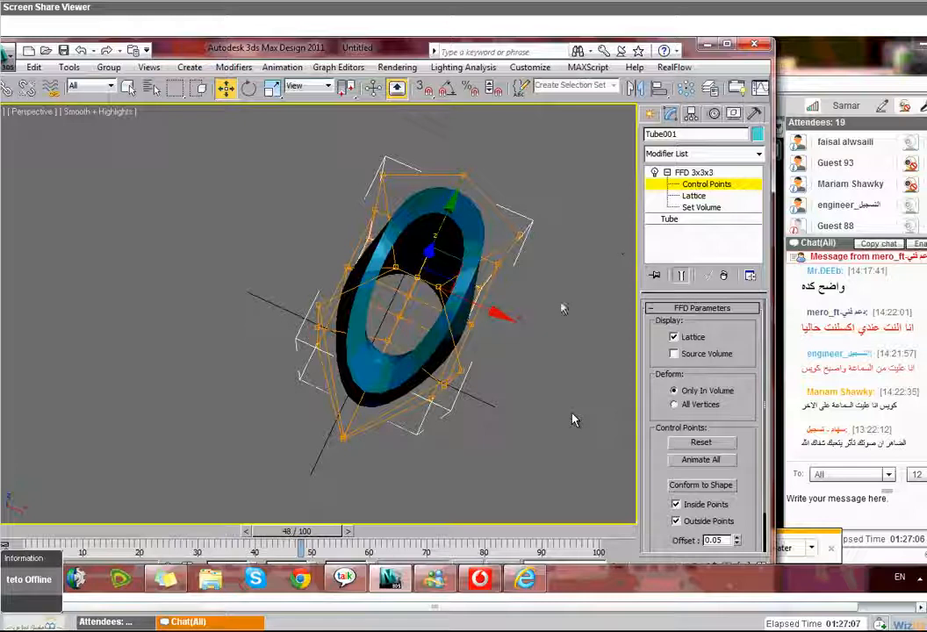
{"action": "middle_click_drag", "start_coordinate": [517, 356], "coordinate": [482, 369], "text": "alt"}
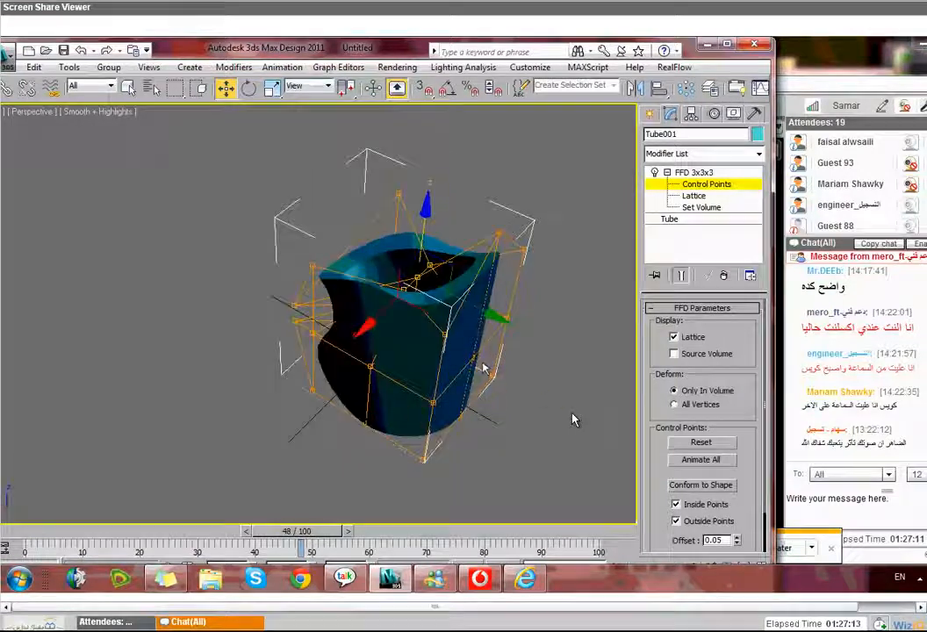
- Pull the middle-height control point on the tube's high side, opposite the dent, outward along Y to bulge the wall
{"action": "left_click", "coordinate": [475, 359]}
{"action": "left_click_drag", "start_coordinate": [503, 379], "coordinate": [559, 414]}
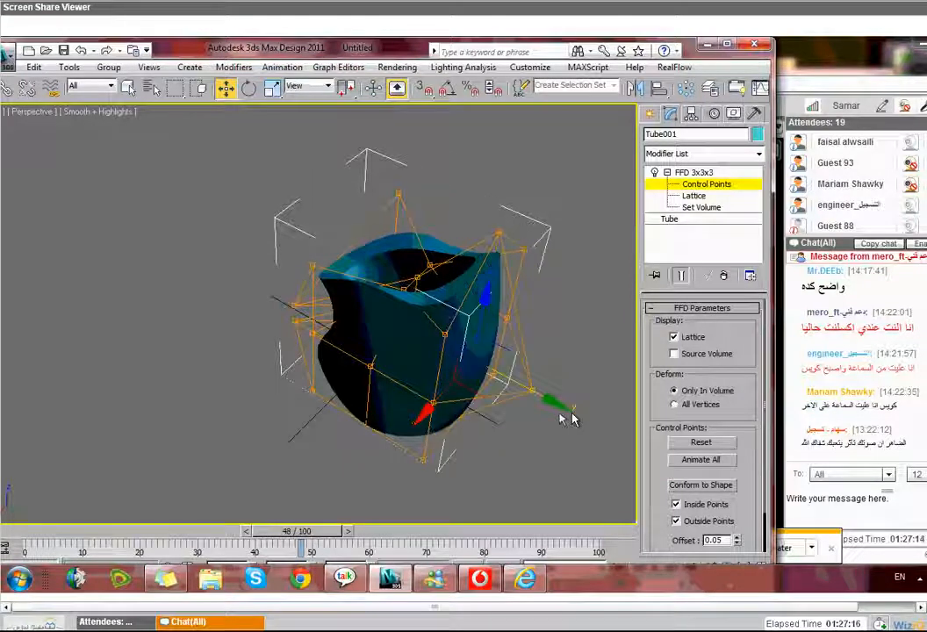
{"action": "middle_click_drag", "start_coordinate": [591, 437], "coordinate": [583, 426], "text": "alt"}
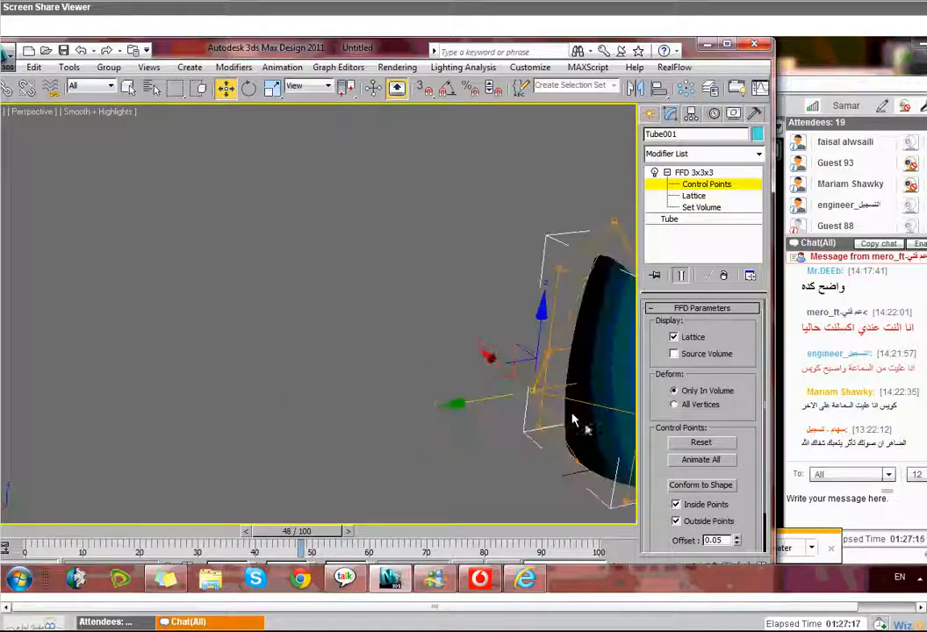
{"action": "middle_click_drag", "start_coordinate": [600, 342], "coordinate": [454, 289], "text": "alt"}
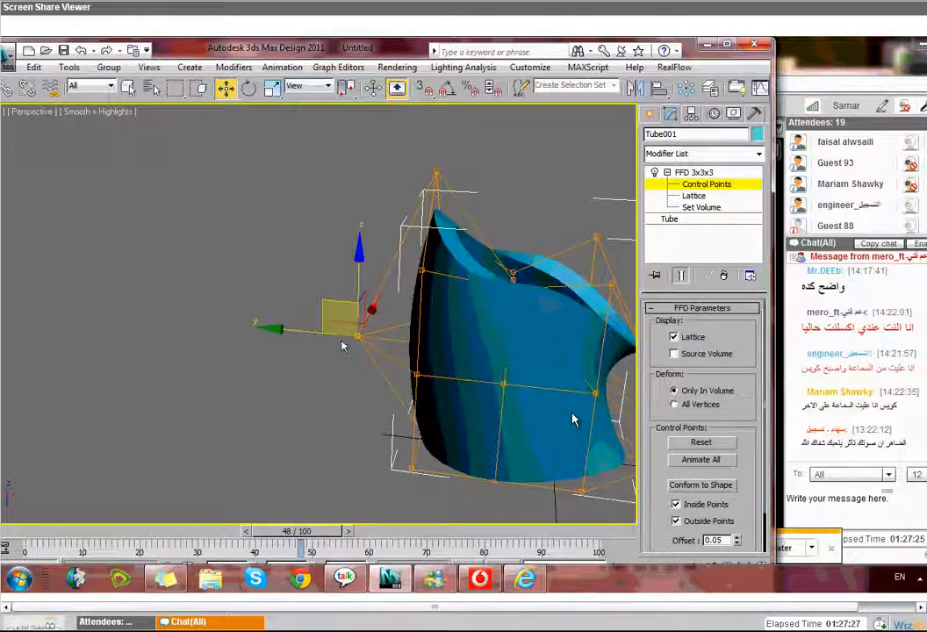
{"action": "left_click_drag", "start_coordinate": [331, 320], "coordinate": [254, 335]}
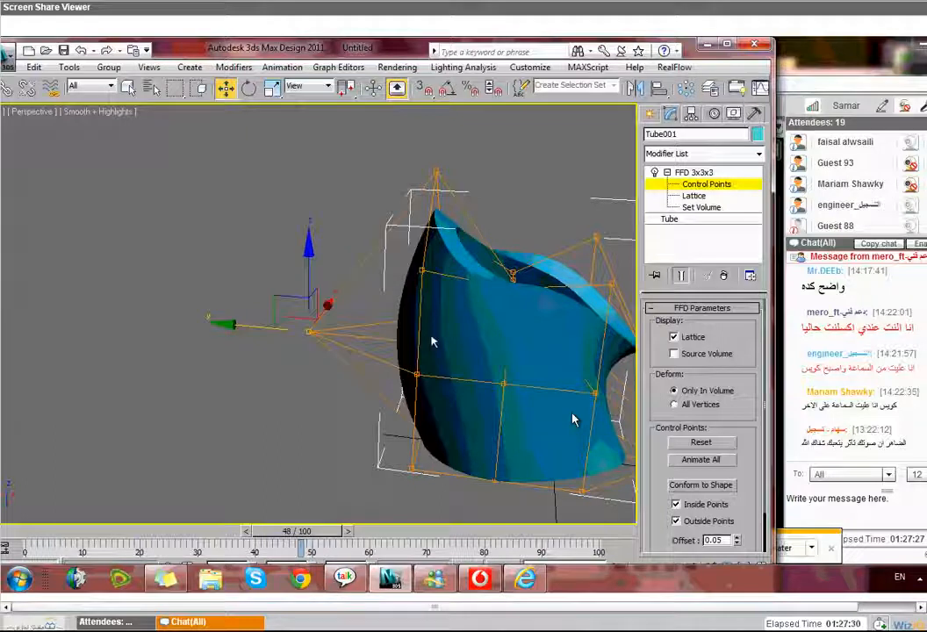
{"action": "middle_click_drag", "start_coordinate": [432, 342], "coordinate": [377, 301], "text": "alt"}
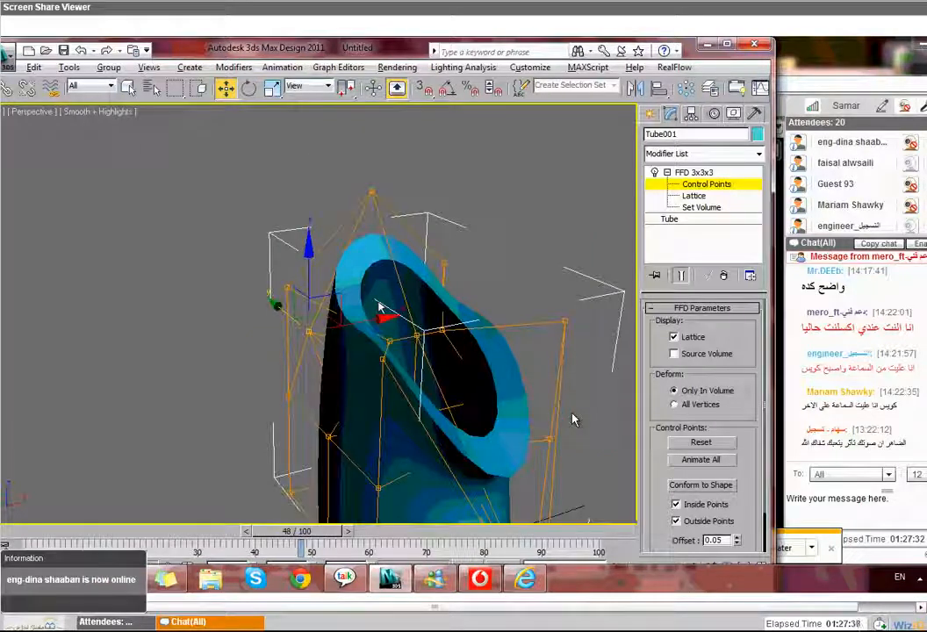
{"action": "middle_click_drag", "start_coordinate": [379, 307], "coordinate": [263, 311], "text": "alt"}
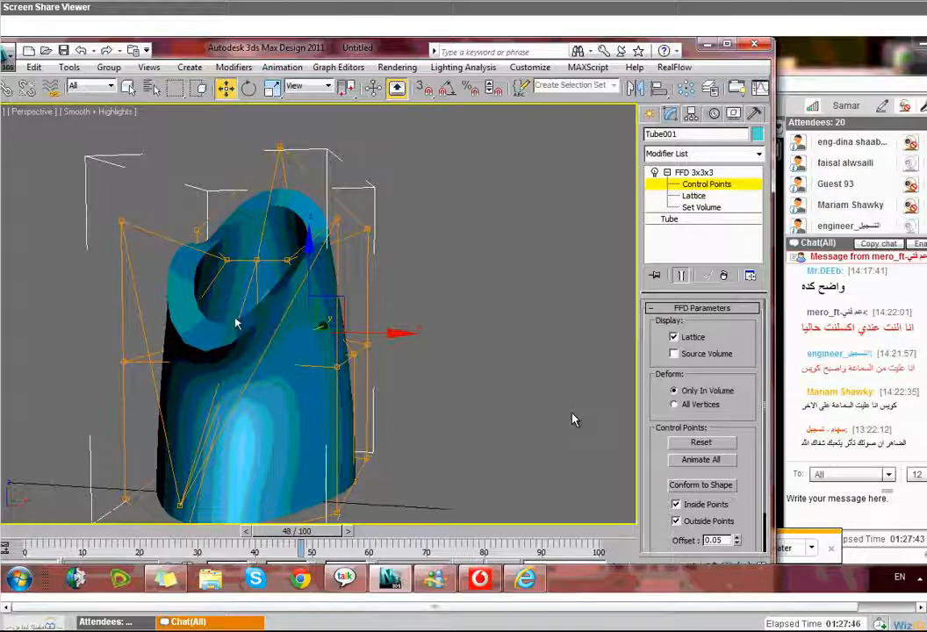
{"action": "middle_click_drag", "start_coordinate": [236, 323], "coordinate": [263, 302], "text": "alt"}
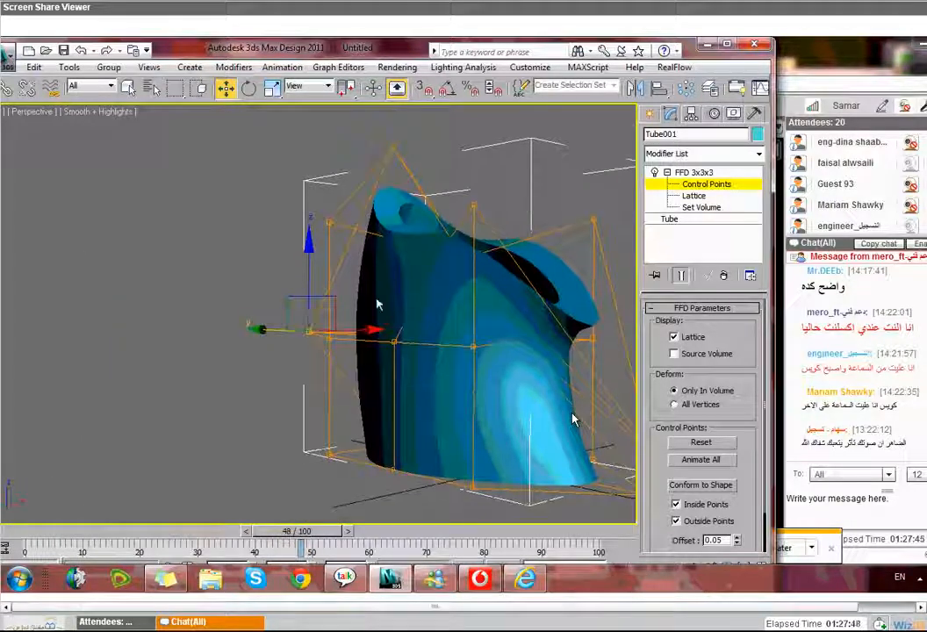
{"action": "middle_click_drag", "start_coordinate": [391, 302], "coordinate": [186, 314], "text": "alt"}
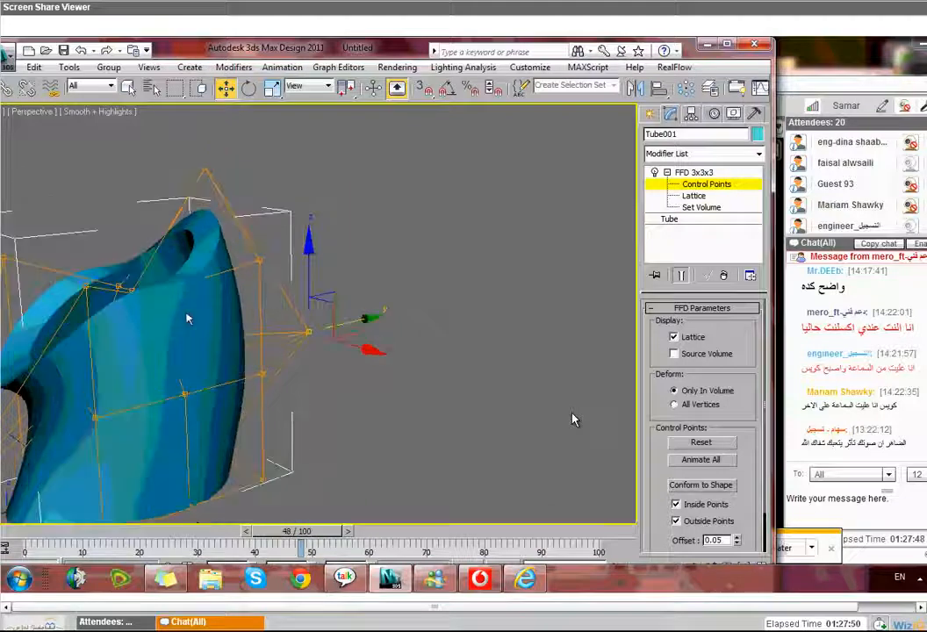
- Leave the Control Points level and apply a TurboSmooth modifier to the tube above FFD 3x3x3
{"action": "left_click", "coordinate": [685, 173]}
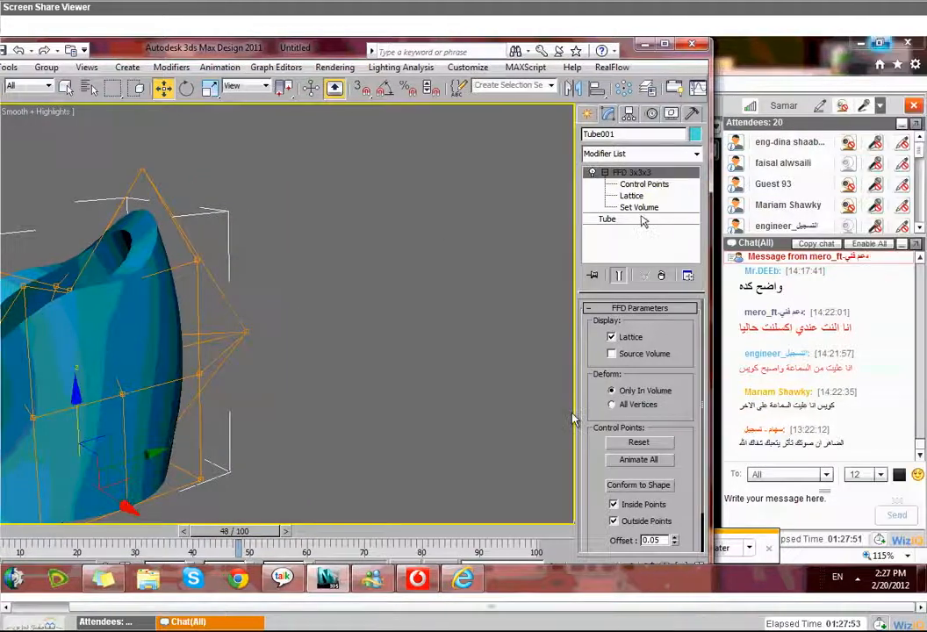
{"action": "left_click", "coordinate": [696, 154]}
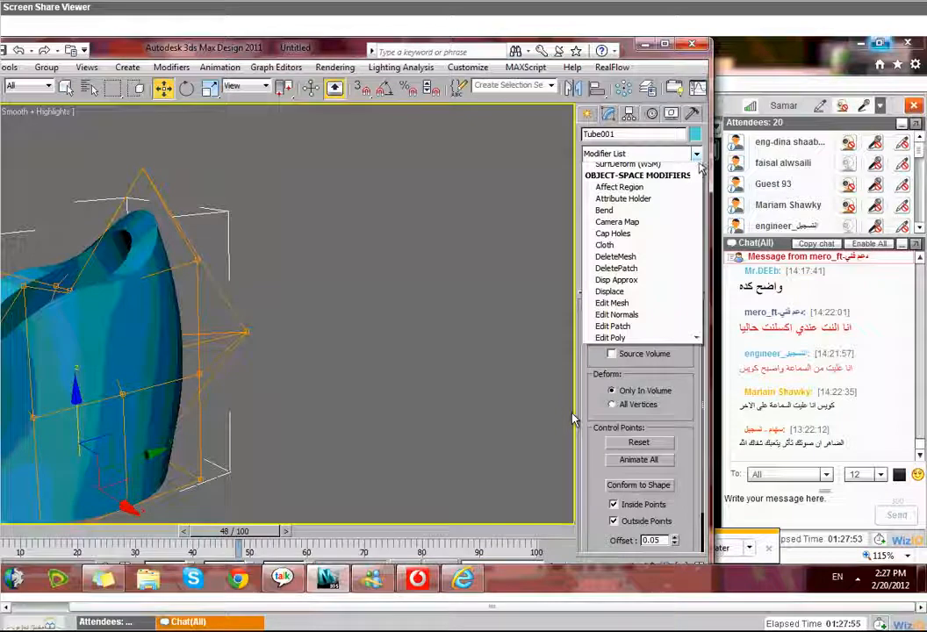
{"action": "scroll", "coordinate": [645, 351], "scroll_direction": "down", "scroll_amount": 10}
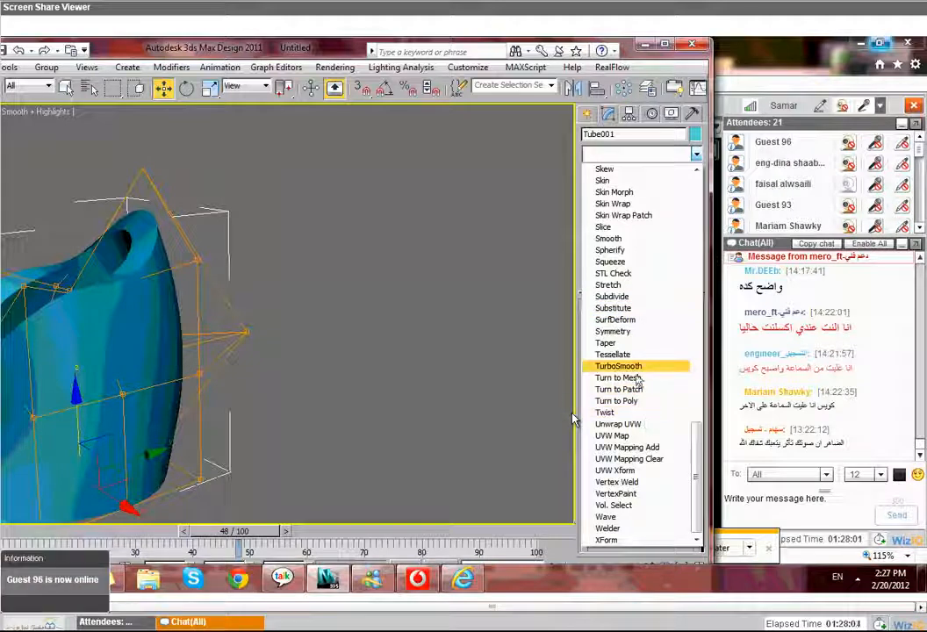
{"action": "left_click", "coordinate": [635, 370]}
{"action": "middle_click_drag", "start_coordinate": [263, 398], "coordinate": [200, 444], "text": "alt"}
{"action": "middle_click_drag", "start_coordinate": [407, 424], "coordinate": [175, 392], "text": "alt"}
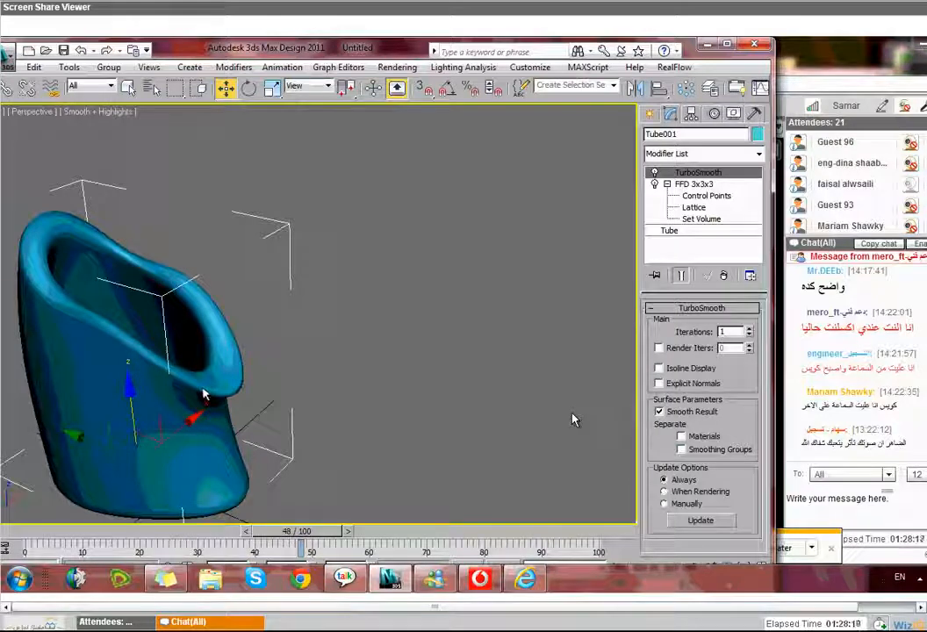
{"action": "middle_click_drag", "start_coordinate": [189, 392], "coordinate": [72, 353], "text": "alt"}
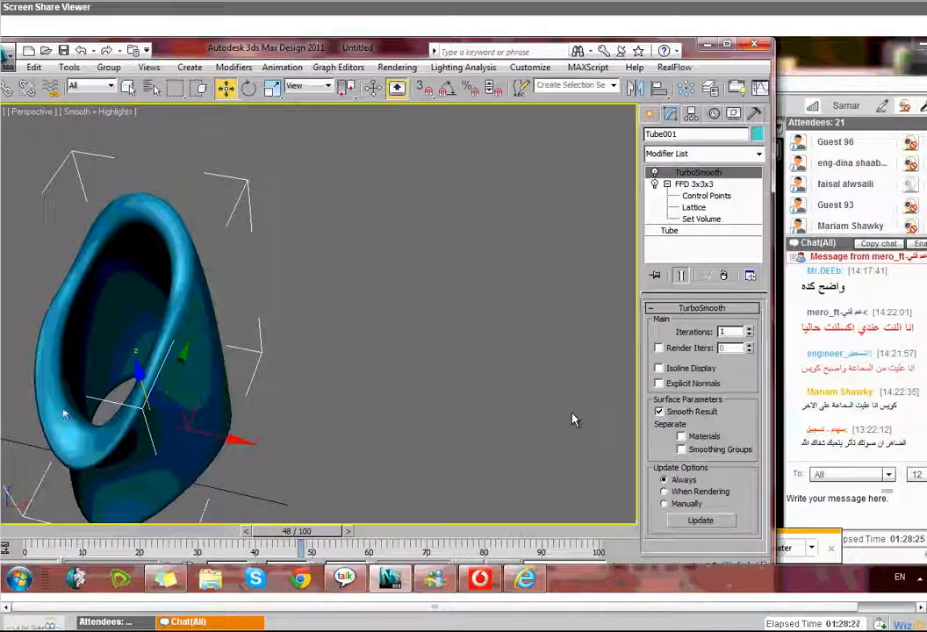
{"action": "middle_click_drag", "start_coordinate": [64, 415], "coordinate": [254, 367], "text": "alt"}
{"action": "middle_click_drag", "start_coordinate": [110, 335], "coordinate": [266, 339]}
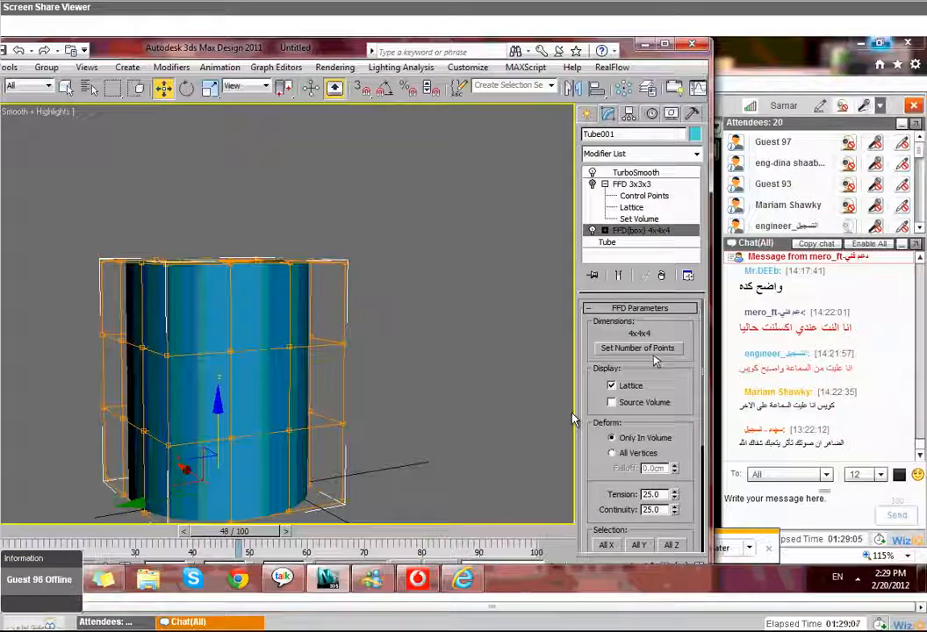
- Set the FFD(box) lattice dimensions to 4x4x6 points, with 6 points along the tube's height
{"action": "left_click", "coordinate": [650, 351]}
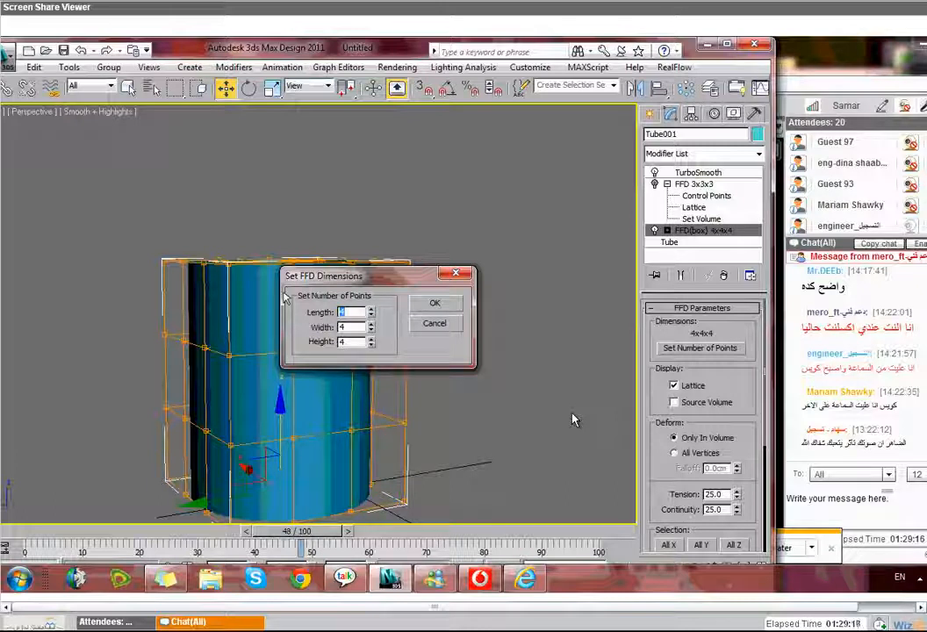
{"action": "left_click", "coordinate": [370, 309]}
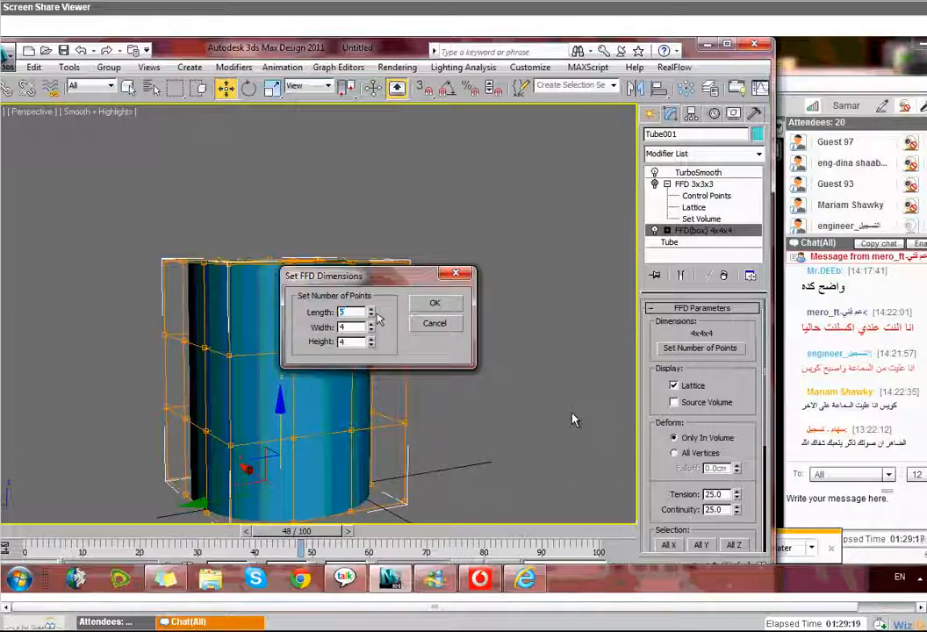
{"action": "left_click", "coordinate": [373, 311]}
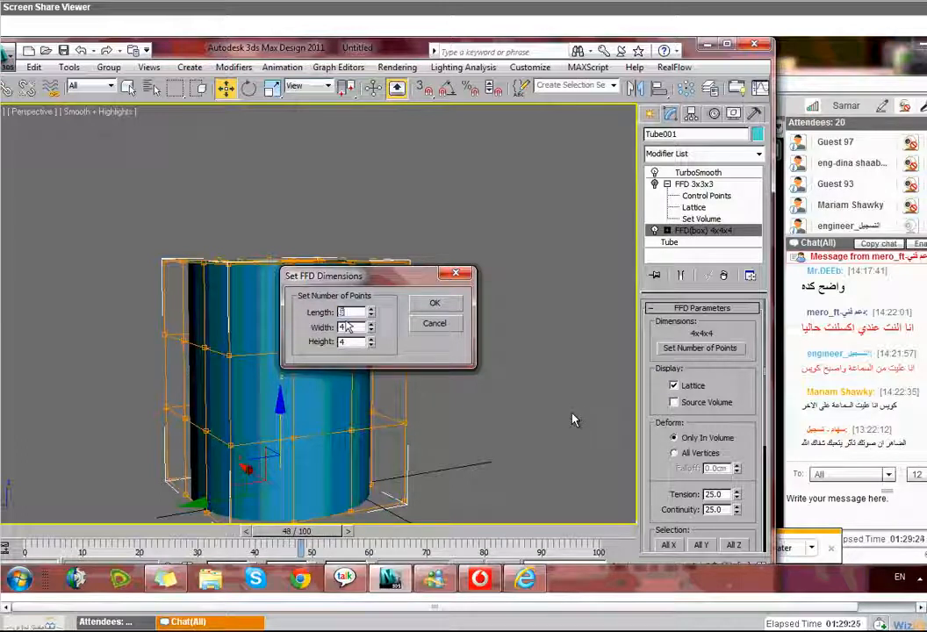
{"action": "key", "text": "Tab"}
{"action": "key", "text": "Tab"}
{"action": "type", "text": "6"}
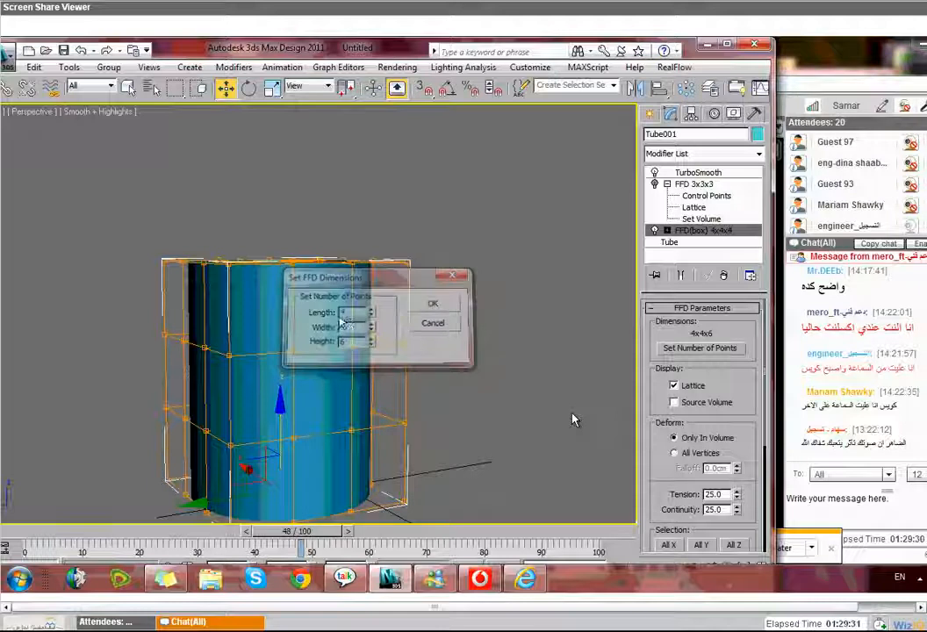
{"action": "left_click", "coordinate": [433, 303]}
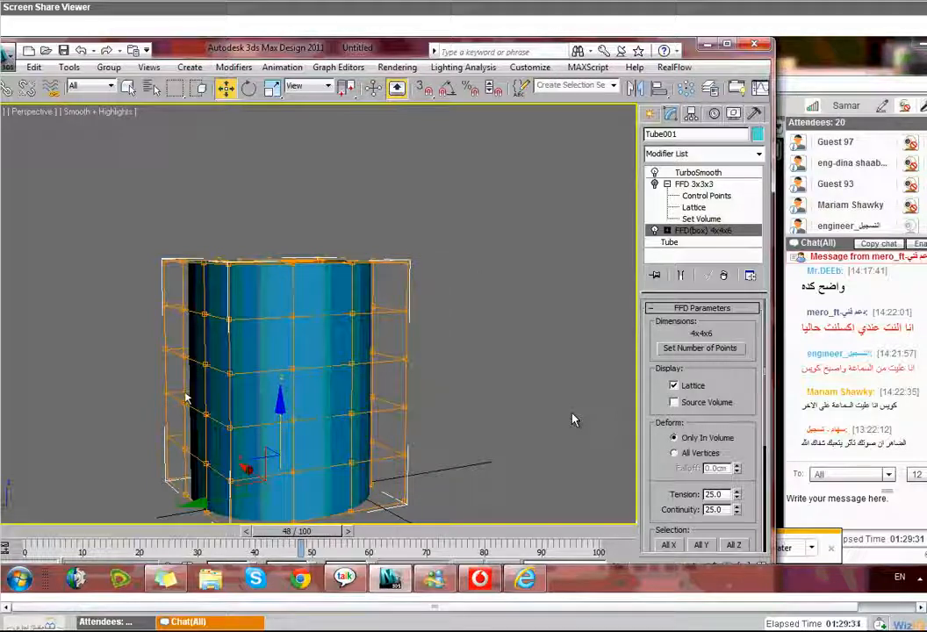
{"action": "middle_click_drag", "start_coordinate": [433, 313], "coordinate": [290, 406], "text": "alt"}
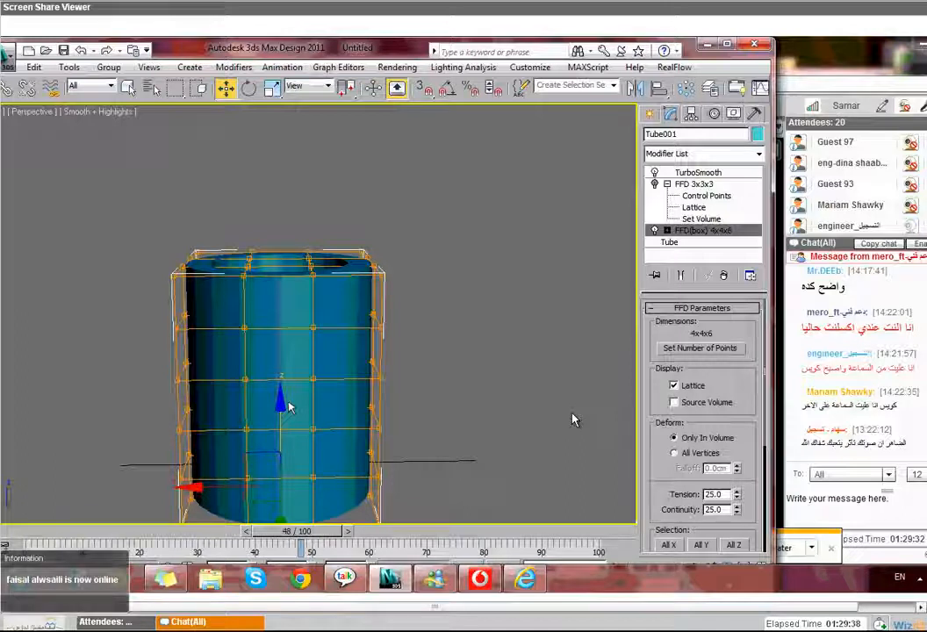
{"action": "middle_click_drag", "start_coordinate": [289, 408], "coordinate": [406, 344], "text": "alt"}
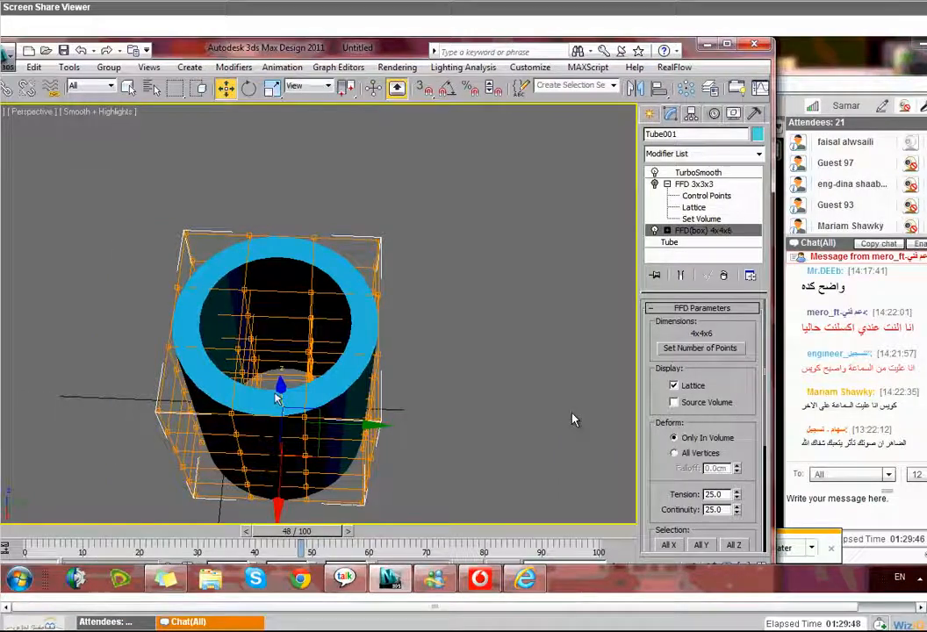
- Enter the Control Points level of the tube's FFD(box) 4x4x6 modifier
{"action": "middle_click_drag", "start_coordinate": [277, 400], "coordinate": [392, 328], "text": "alt"}
{"action": "middle_click_drag", "start_coordinate": [156, 328], "coordinate": [271, 333], "text": "alt"}
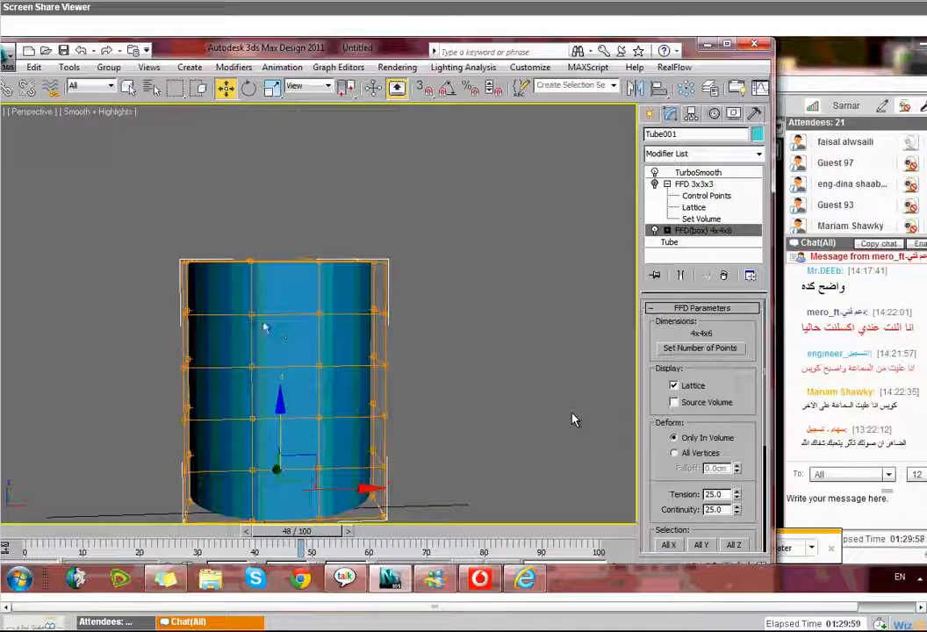
{"action": "middle_click_drag", "start_coordinate": [250, 315], "coordinate": [194, 359], "text": "alt"}
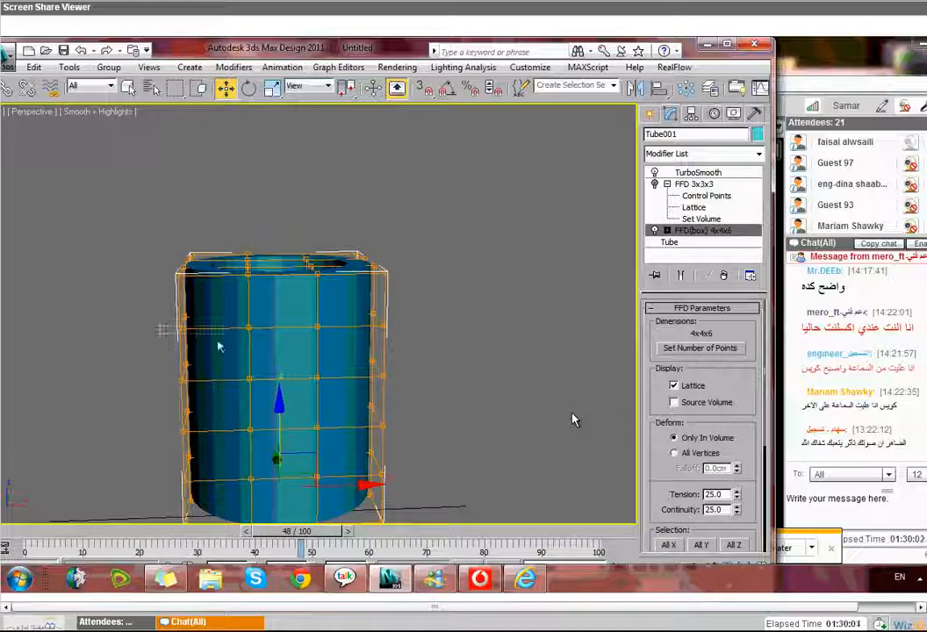
{"action": "left_click_drag", "start_coordinate": [159, 327], "coordinate": [374, 343]}
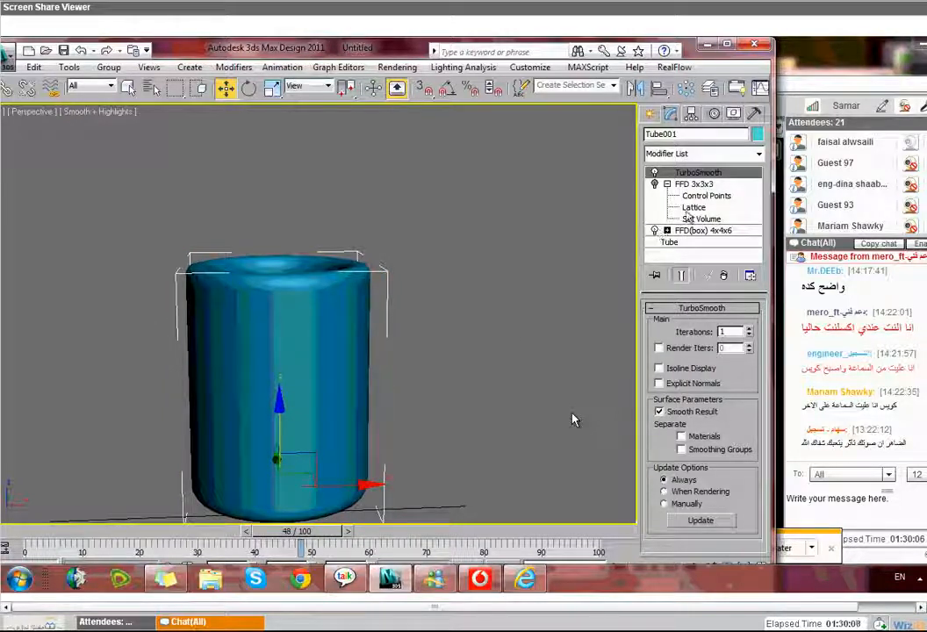
{"action": "left_click", "coordinate": [701, 230]}
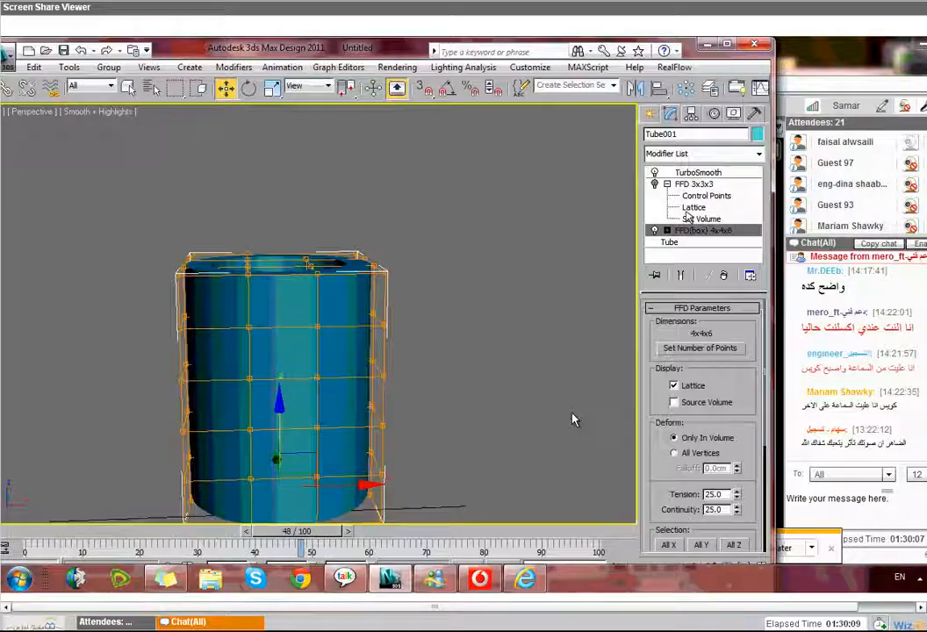
{"action": "left_click", "coordinate": [667, 230]}
{"action": "left_click", "coordinate": [675, 241]}
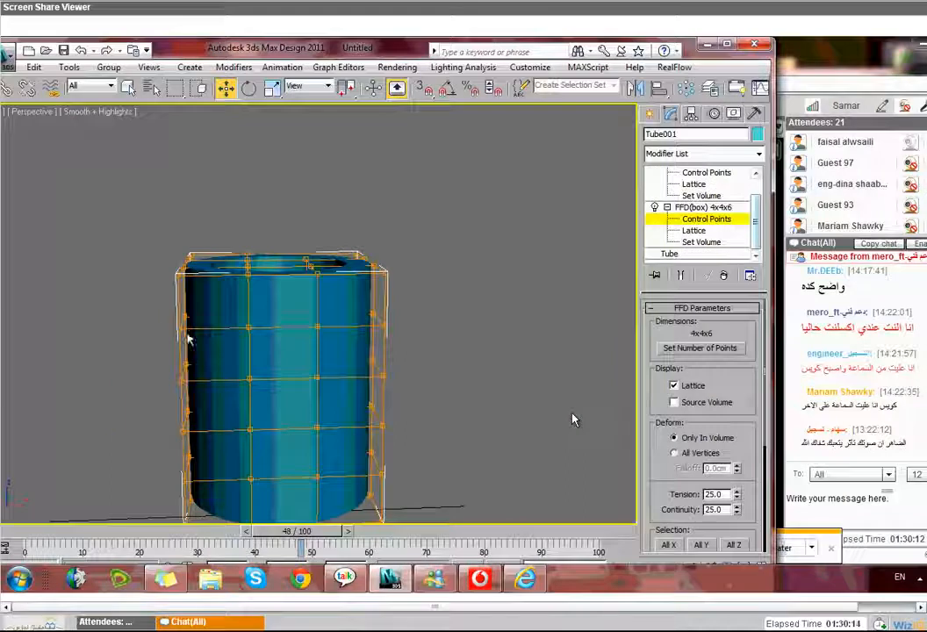
- Try to shift the whole second-from-top ring of lattice control points along Y, and undo the move
{"action": "left_click_drag", "start_coordinate": [164, 329], "coordinate": [395, 345]}
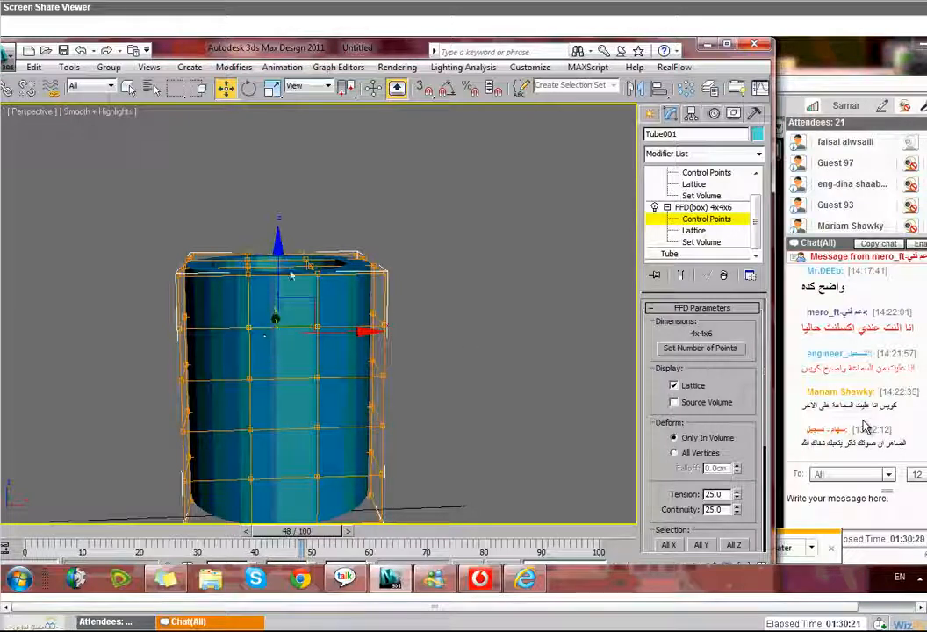
{"action": "middle_click_drag", "start_coordinate": [292, 273], "coordinate": [292, 276], "text": "alt"}
{"action": "middle_click_drag", "start_coordinate": [163, 400], "coordinate": [260, 420], "text": "alt"}
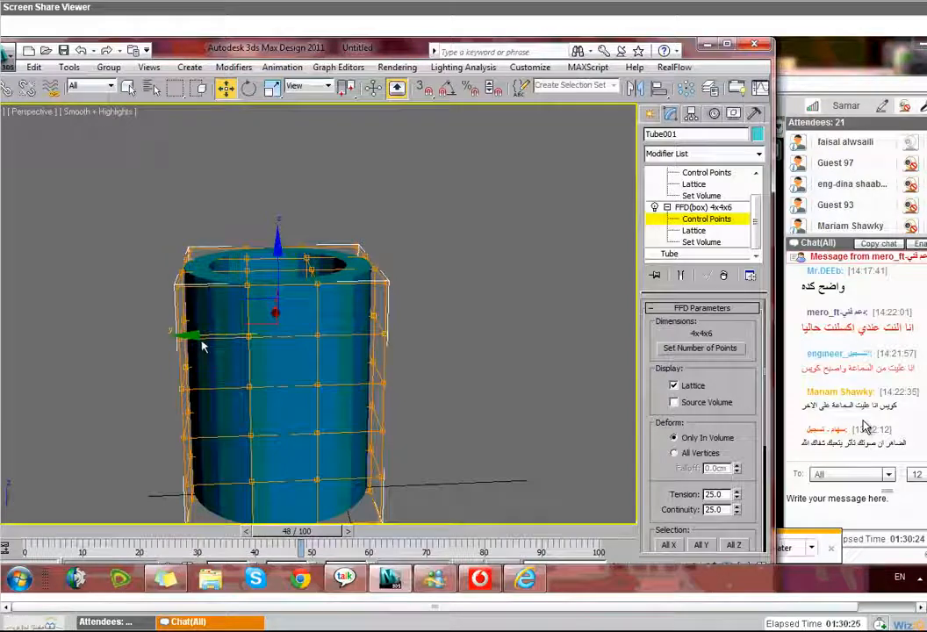
{"action": "left_click_drag", "start_coordinate": [201, 347], "coordinate": [237, 356]}
{"action": "key", "text": "ctrl+z"}
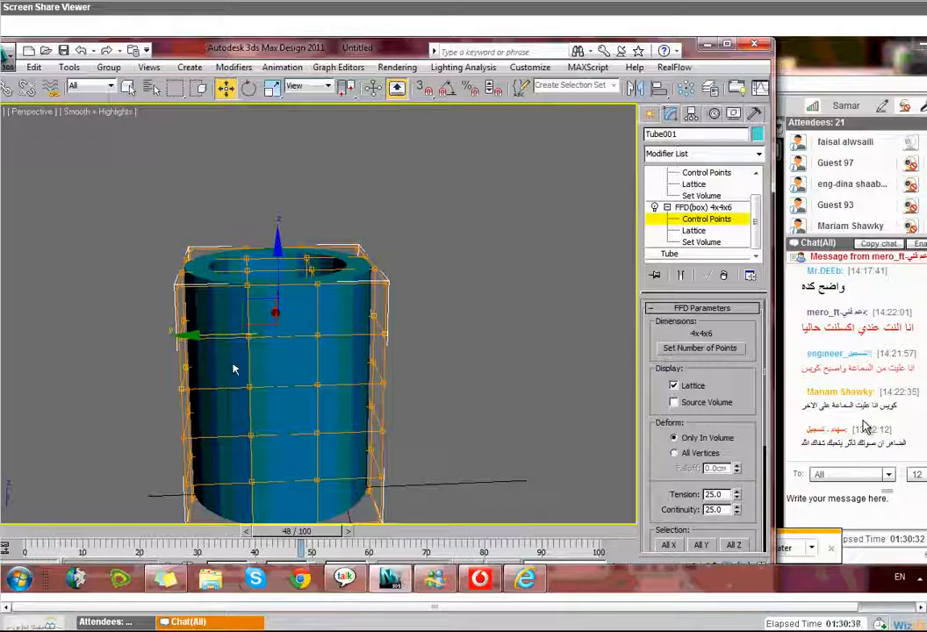
- Select only one side's control points in the second lattice row from the top and push them inward along Y to dent the wall
{"action": "middle_click_drag", "start_coordinate": [234, 370], "coordinate": [383, 350], "text": "alt"}
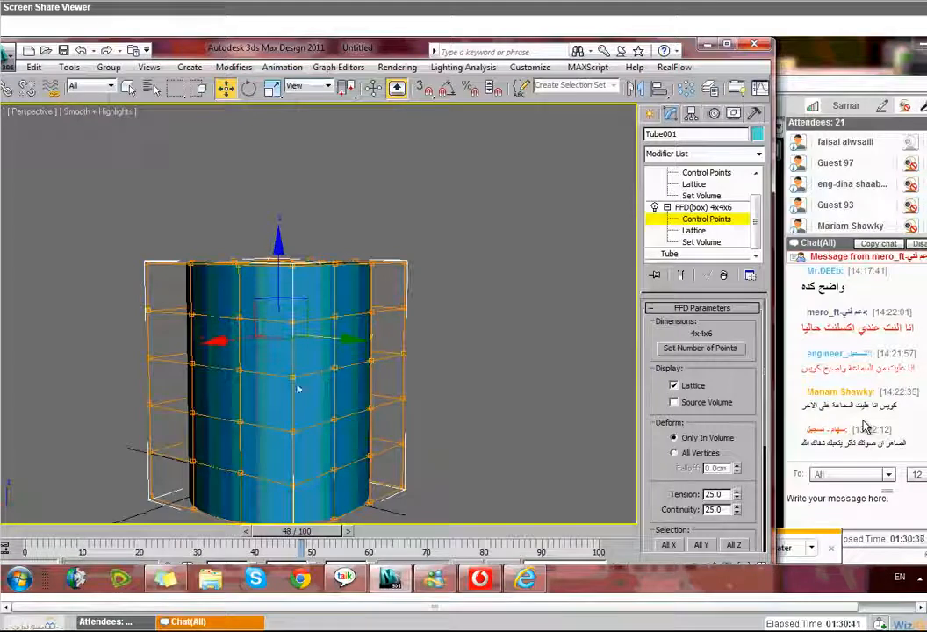
{"action": "middle_click_drag", "start_coordinate": [325, 383], "coordinate": [387, 372], "text": "alt"}
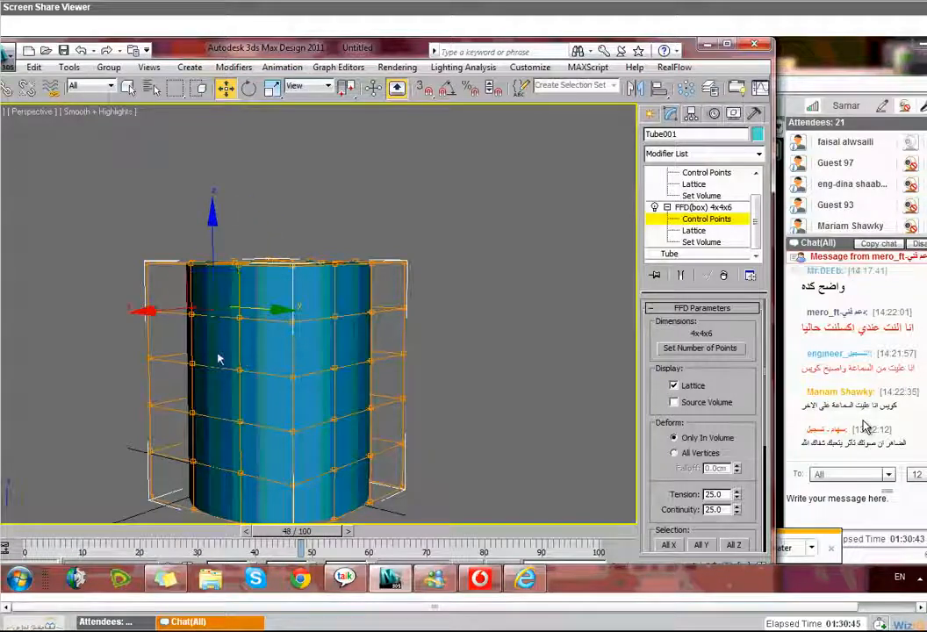
{"action": "mouse_move", "coordinate": [218, 354]}
{"action": "middle_mouse_down", "text": "alt"}
{"action": "mouse_move", "coordinate": [317, 360]}
{"action": "mouse_move", "coordinate": [293, 299]}
{"action": "mouse_move", "coordinate": [335, 390]}
{"action": "mouse_move", "coordinate": [265, 471]}
{"action": "mouse_move", "coordinate": [236, 360]}
{"action": "middle_mouse_up", "text": "alt"}
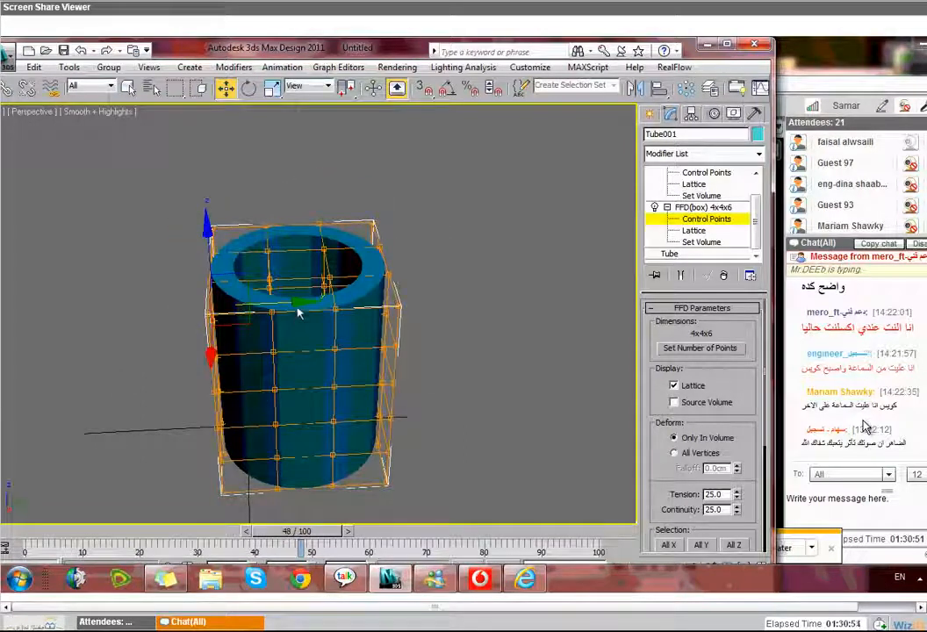
{"action": "left_click_drag", "start_coordinate": [299, 313], "coordinate": [337, 311]}
{"action": "middle_click_drag", "start_coordinate": [292, 381], "coordinate": [332, 342], "text": "alt"}
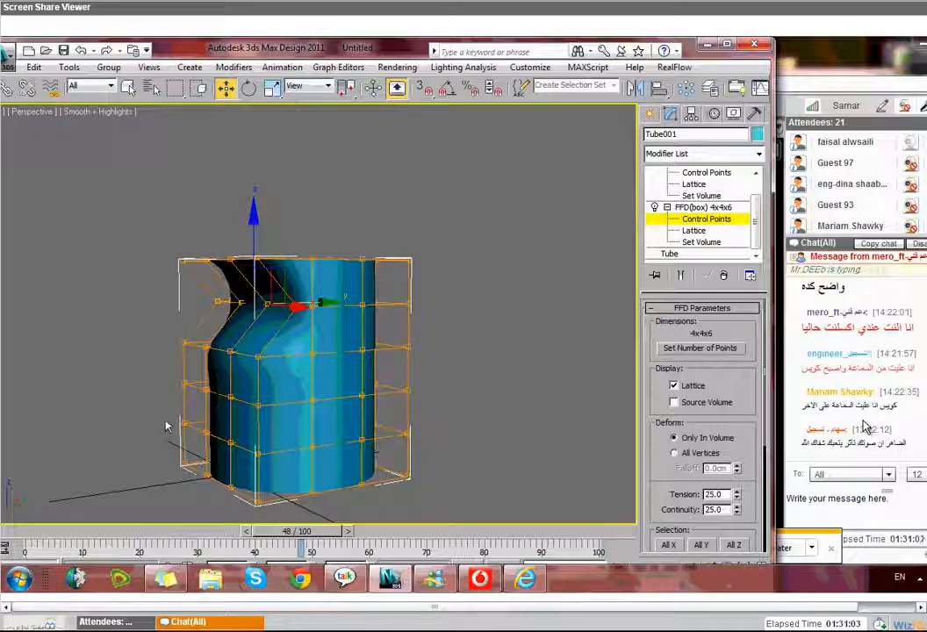
- Push the fourth-from-top row of control points on the same side inward along Y to form a second dent
{"action": "left_click", "coordinate": [183, 388]}
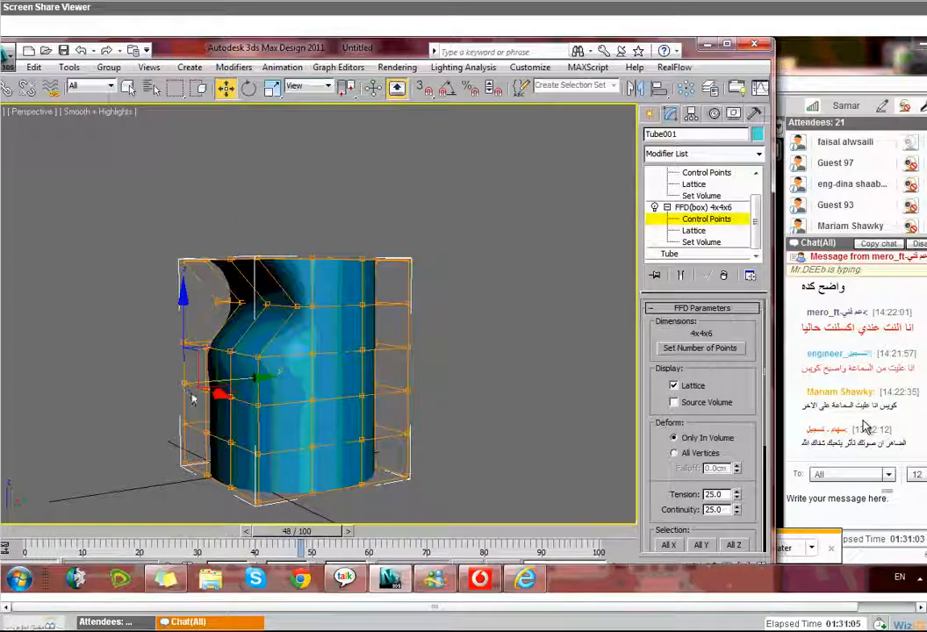
{"action": "left_click_drag", "start_coordinate": [211, 402], "coordinate": [321, 395]}
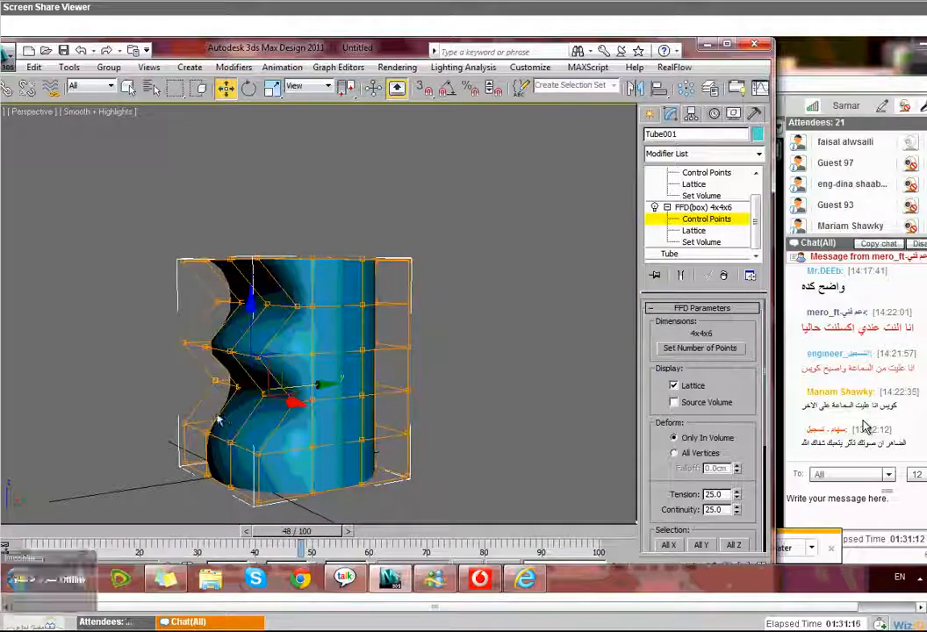
{"action": "middle_click_drag", "start_coordinate": [218, 419], "coordinate": [364, 278], "text": "alt"}
- Leave the Control Points level of FFD(box) 4x4x6 and return to the TurboSmooth modifier in the stack
{"action": "left_click_drag", "start_coordinate": [755, 216], "coordinate": [755, 195]}
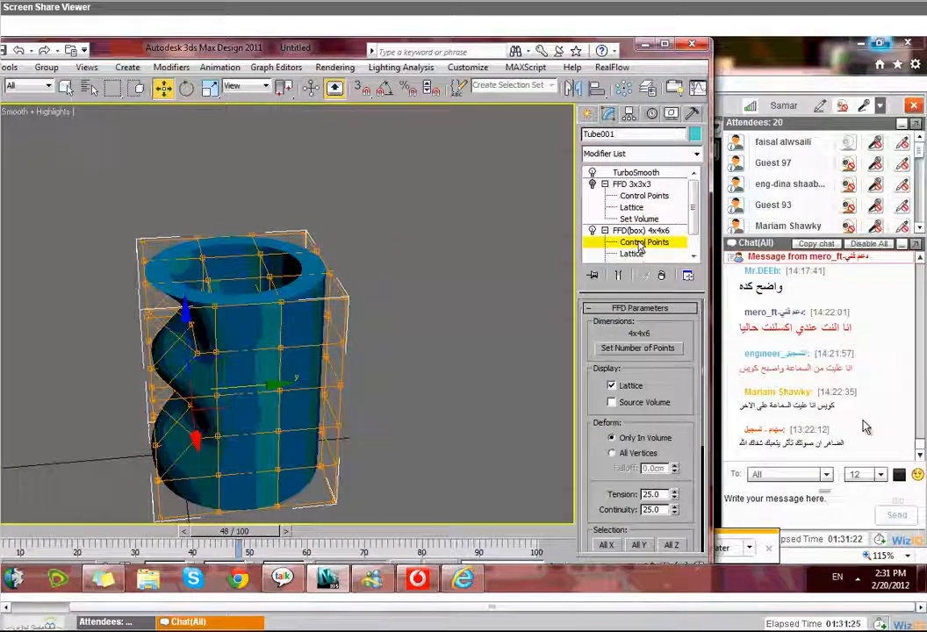
{"action": "left_click", "coordinate": [638, 230]}
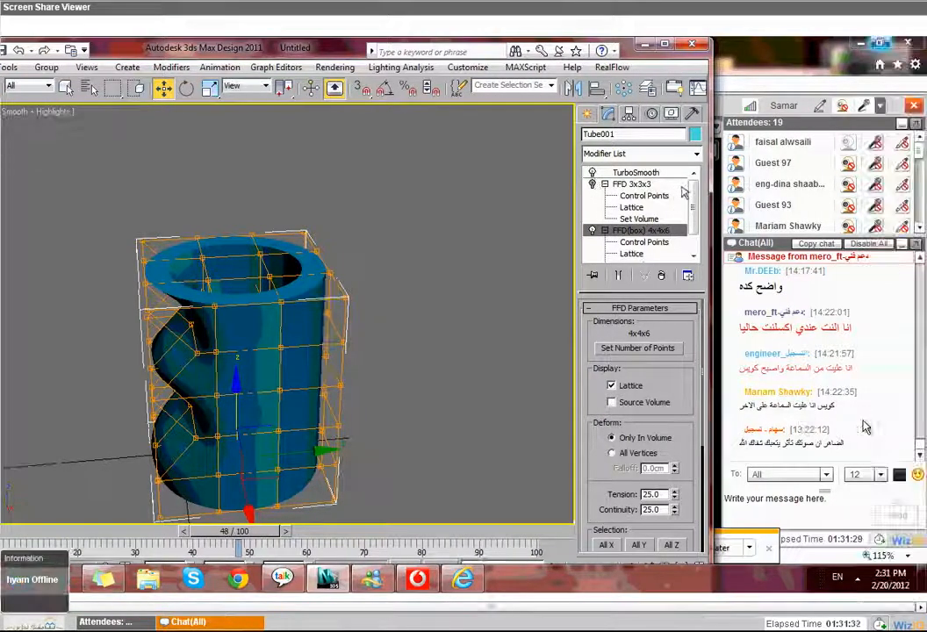
{"action": "left_click", "coordinate": [707, 173]}
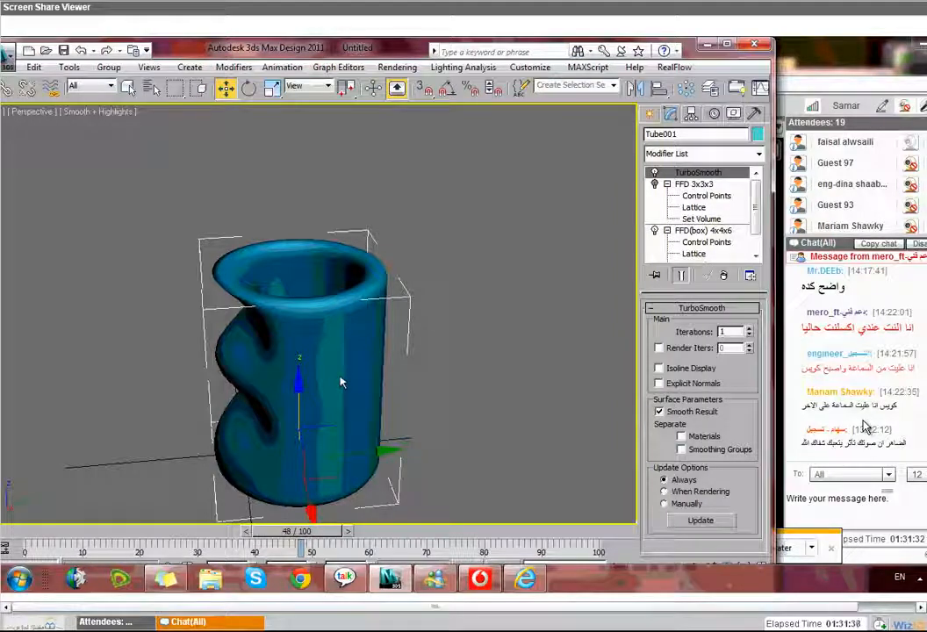
- Examine the smoothed tube and its two grip-like dents from the front, side and above
{"action": "mouse_move", "coordinate": [343, 382]}
{"action": "middle_mouse_down", "text": "alt"}
{"action": "mouse_move", "coordinate": [300, 377]}
{"action": "mouse_move", "coordinate": [443, 372]}
{"action": "mouse_move", "coordinate": [259, 369]}
{"action": "mouse_move", "coordinate": [322, 373]}
{"action": "middle_mouse_up", "text": "alt"}
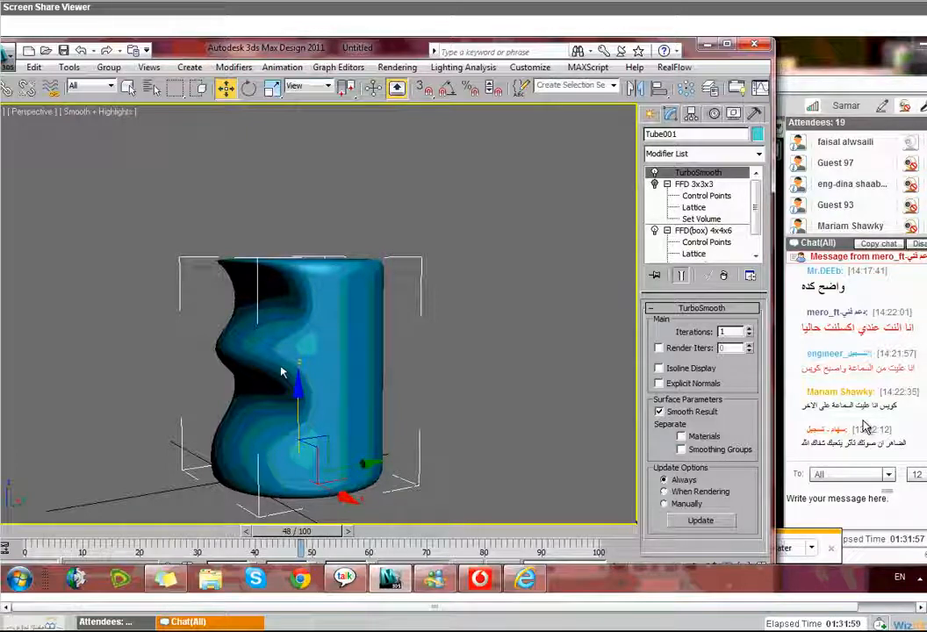
{"action": "middle_click_drag", "start_coordinate": [280, 372], "coordinate": [414, 285], "text": "alt"}
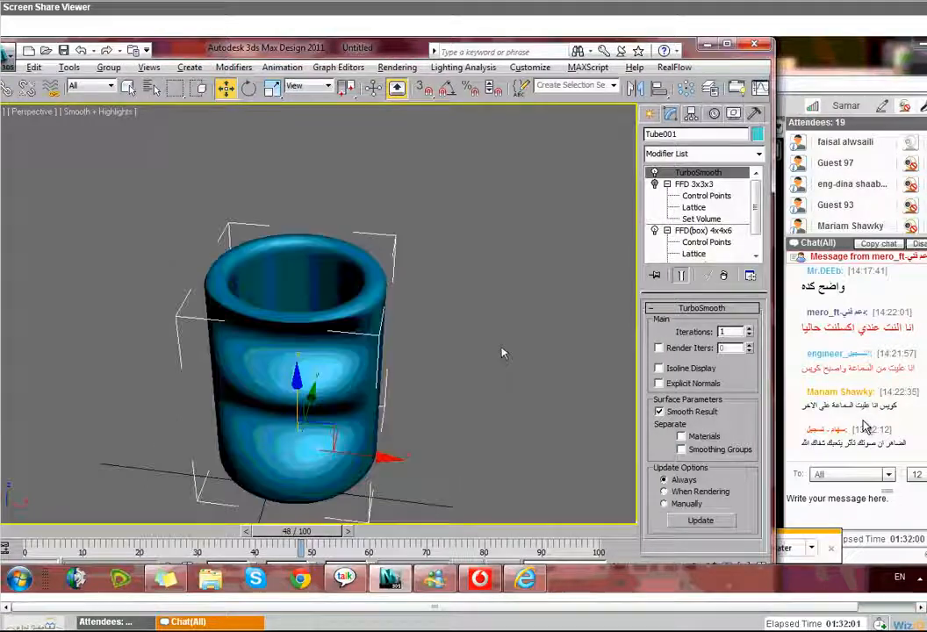
{"action": "middle_click_drag", "start_coordinate": [352, 312], "coordinate": [367, 352], "text": "alt"}
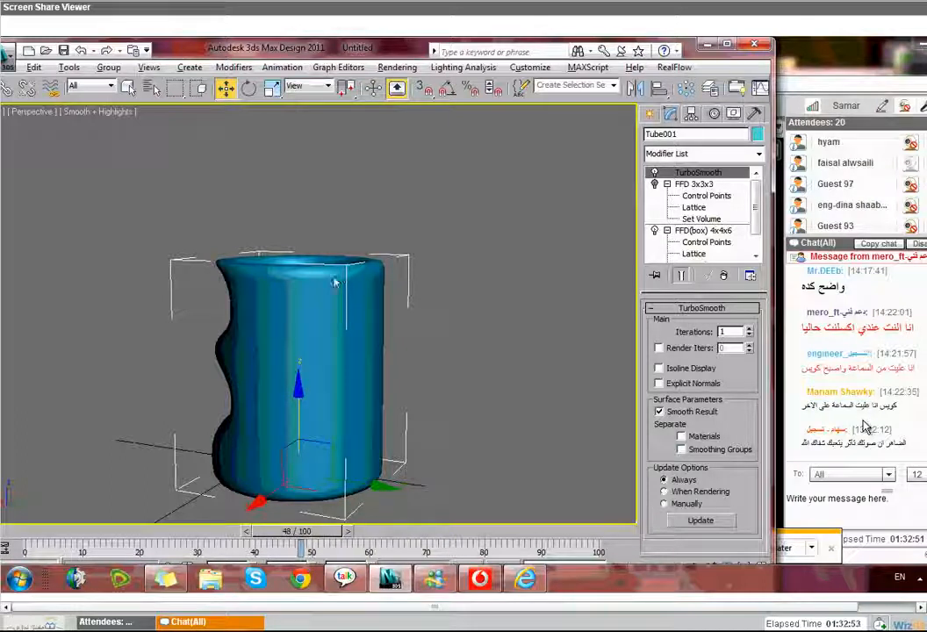
{"action": "middle_click_drag", "start_coordinate": [335, 279], "coordinate": [263, 228], "text": "alt"}
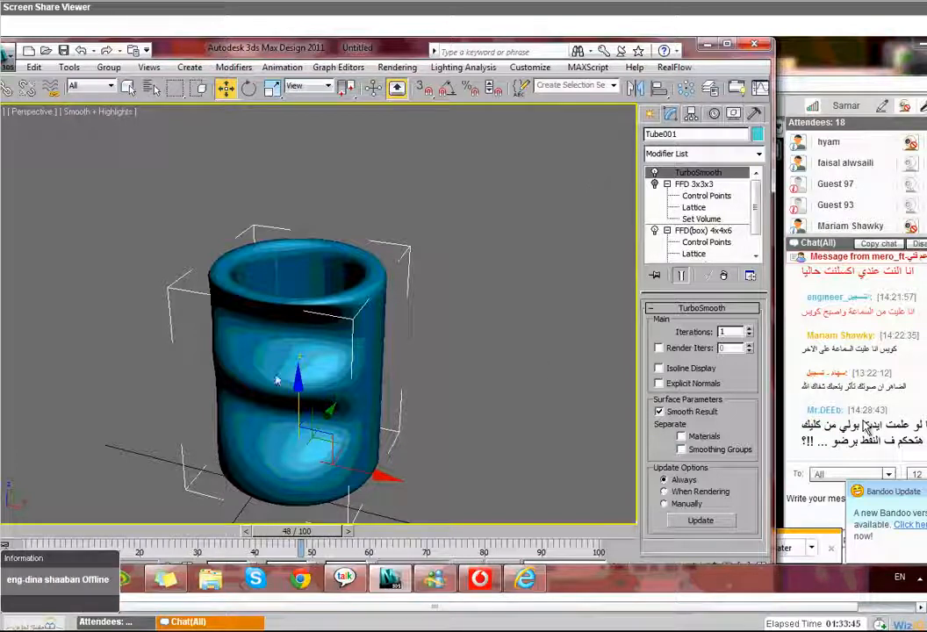
{"action": "middle_click_drag", "start_coordinate": [275, 380], "coordinate": [275, 343], "text": "alt"}
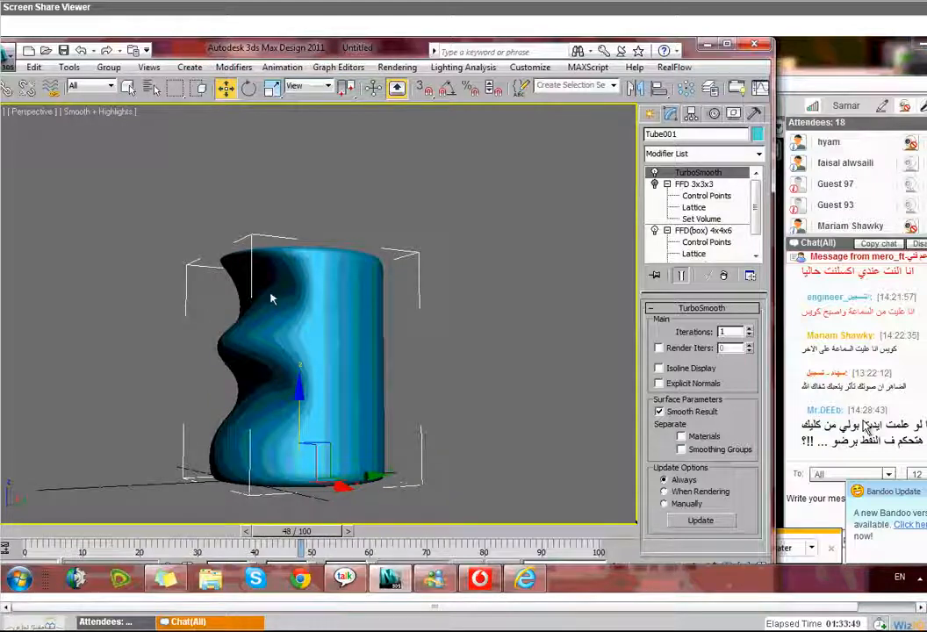
{"action": "middle_click_drag", "start_coordinate": [271, 291], "coordinate": [267, 289], "text": "alt"}
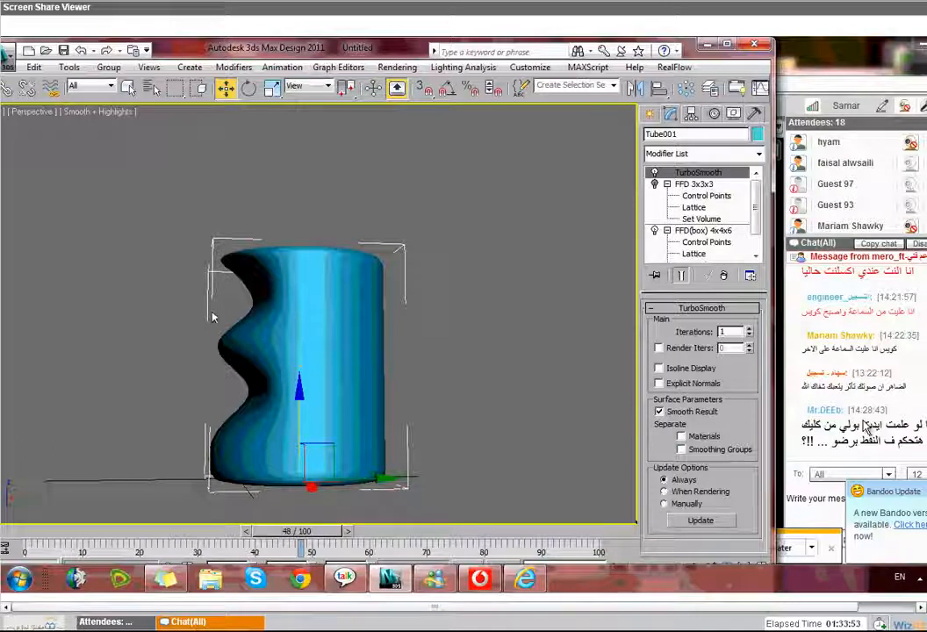
{"action": "middle_click_drag", "start_coordinate": [277, 325], "coordinate": [378, 327], "text": "alt"}
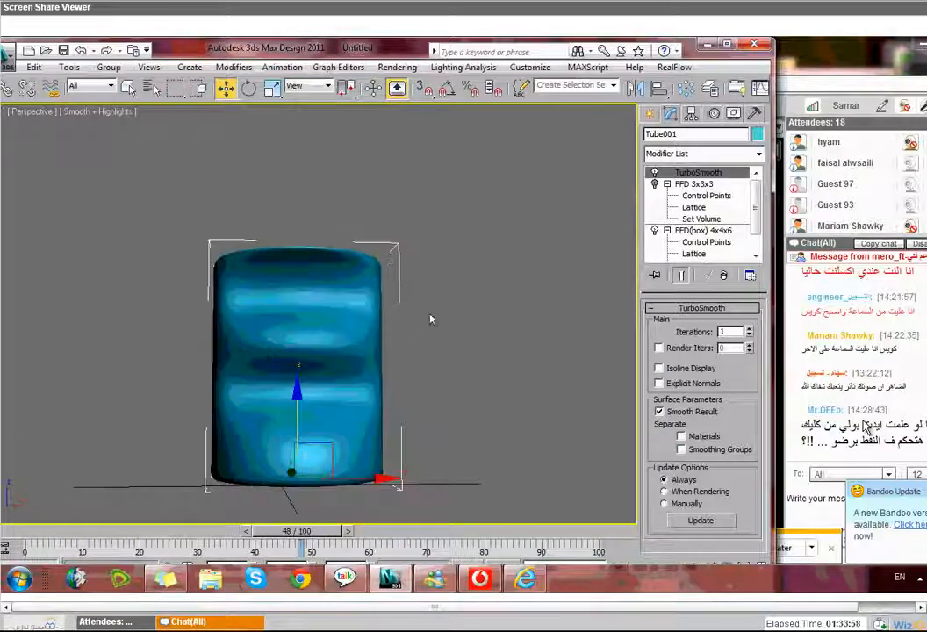